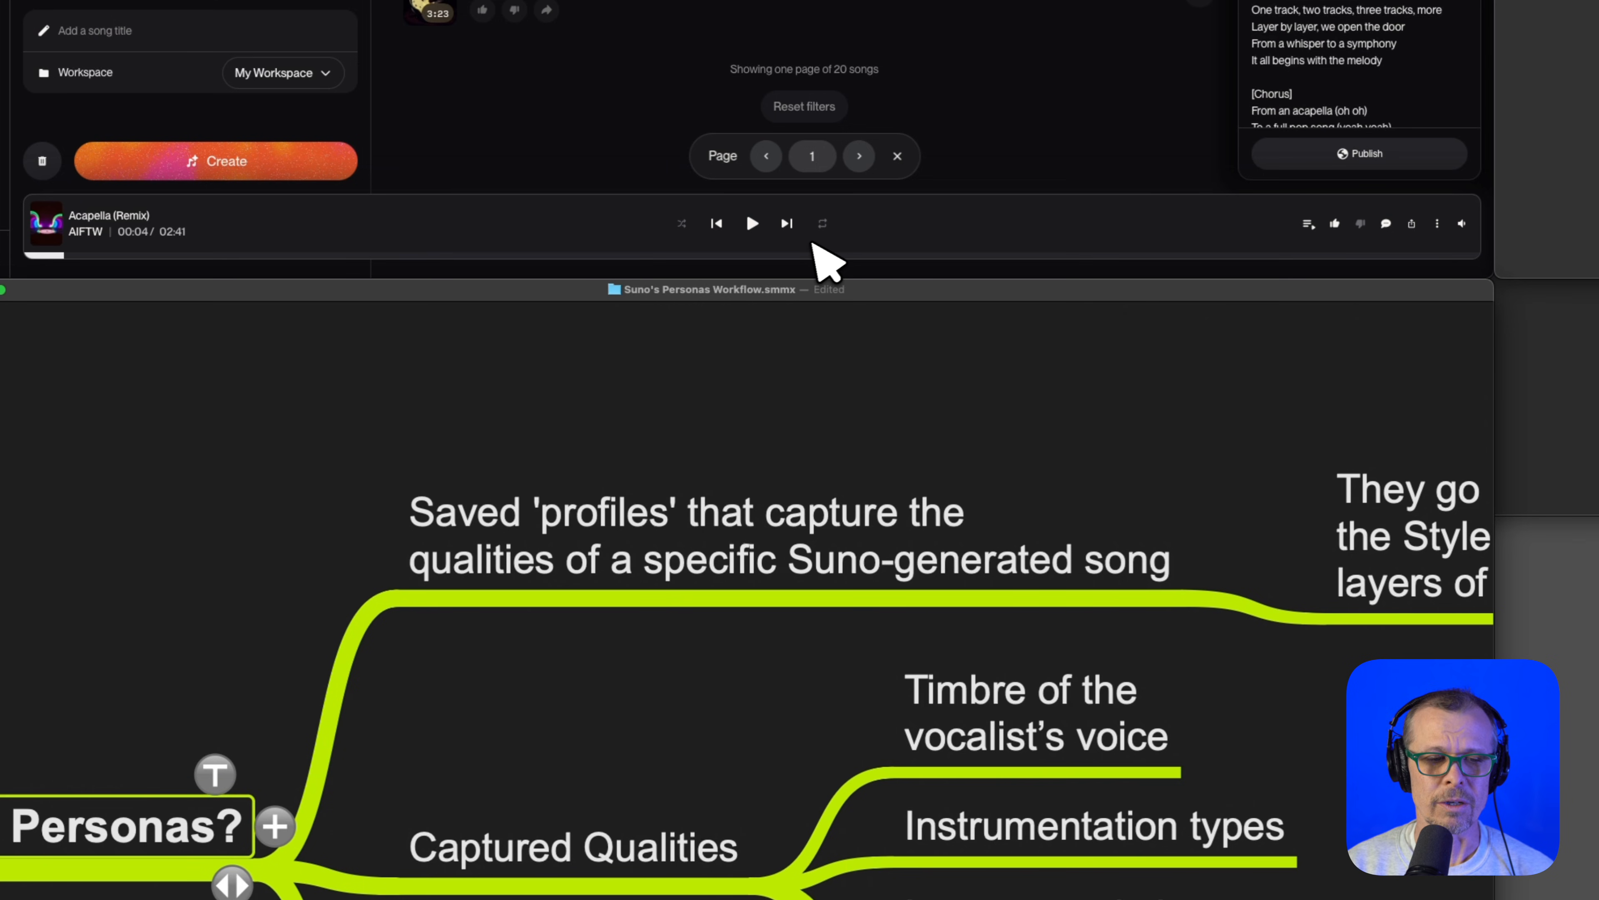
- Save the mind map and select the topic explaining that Personas go beyond Styles
scroll(910, 608, right, 2)
scroll(910, 605, right, 10)
key(super+s)
scroll(945, 597, right, 3)
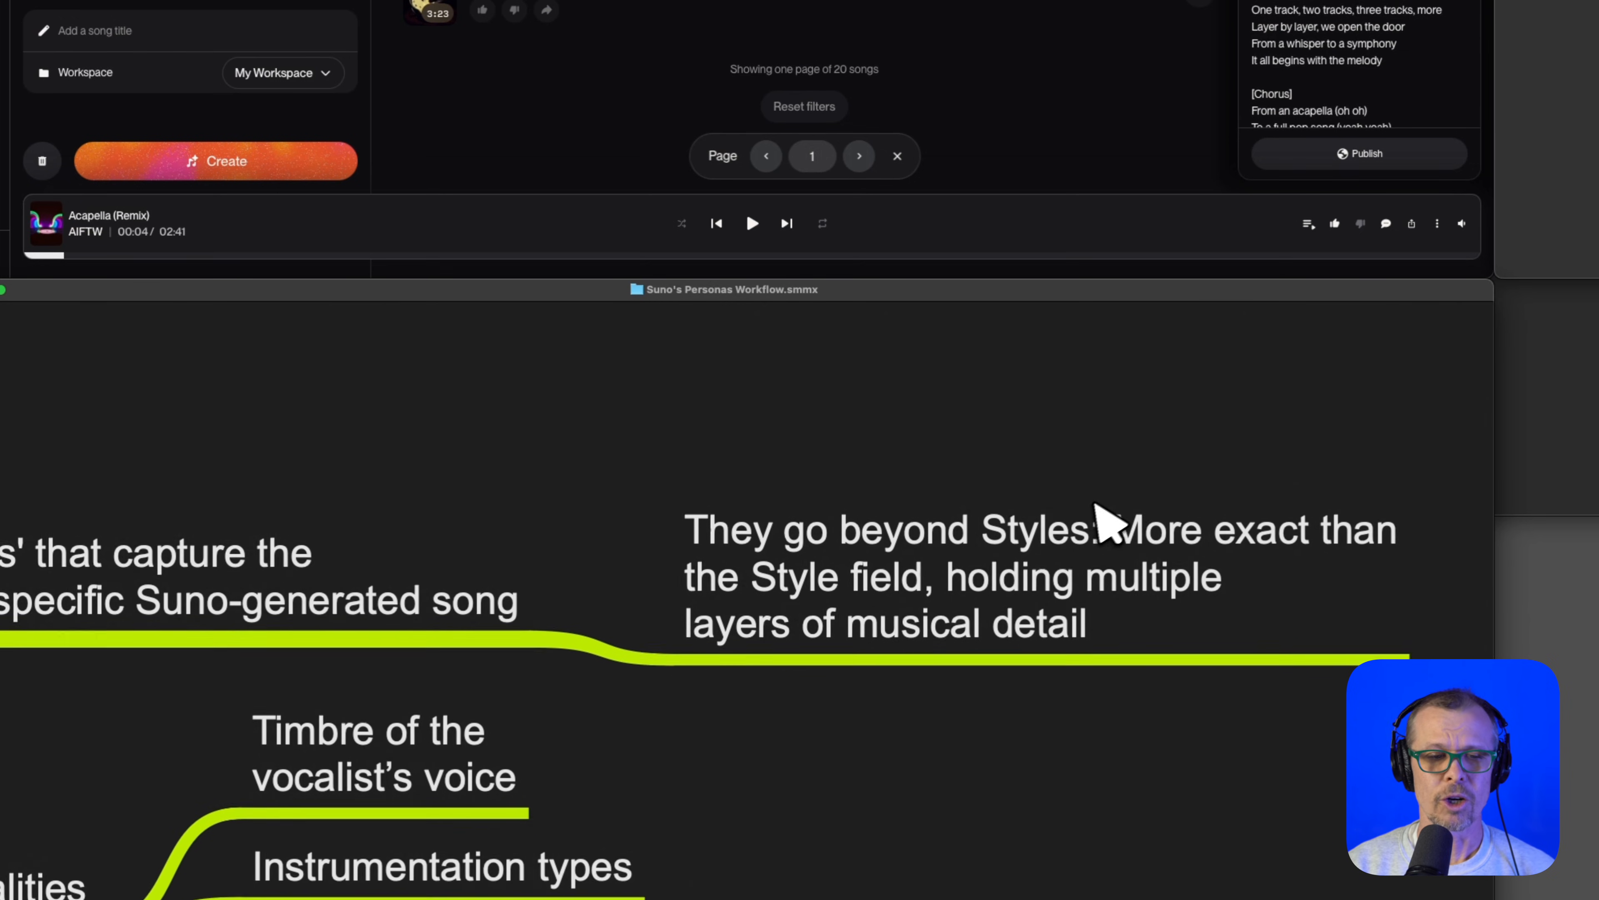
click(1051, 560)
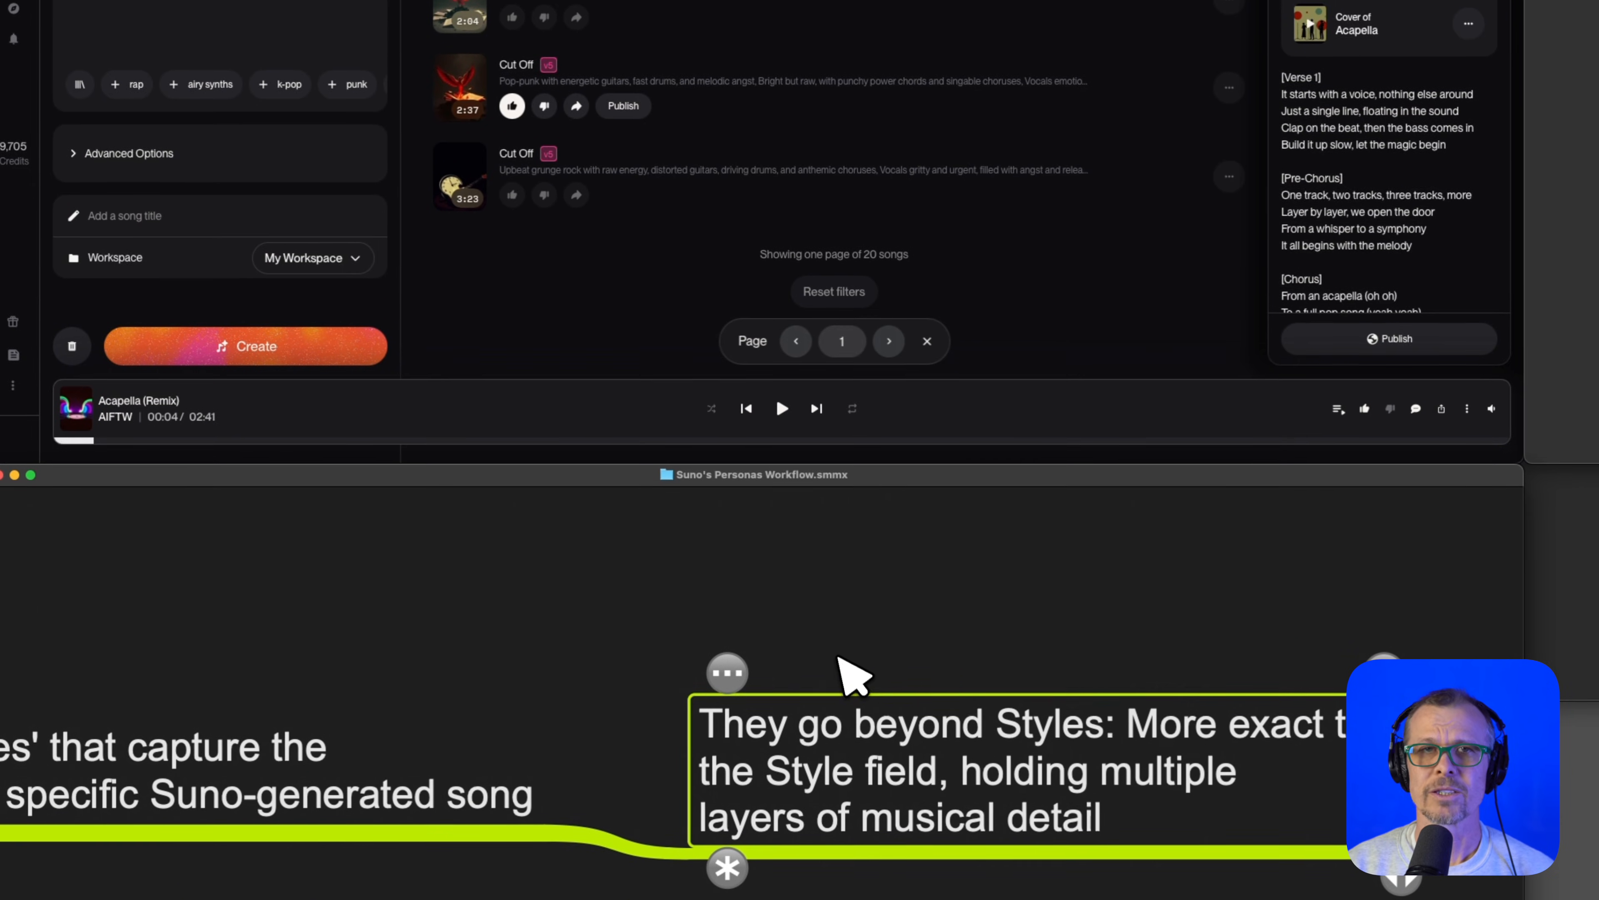
- Switch to Suno and add the rap and punk tags to the Styles text "describe the type of song you want"
click(561, 252)
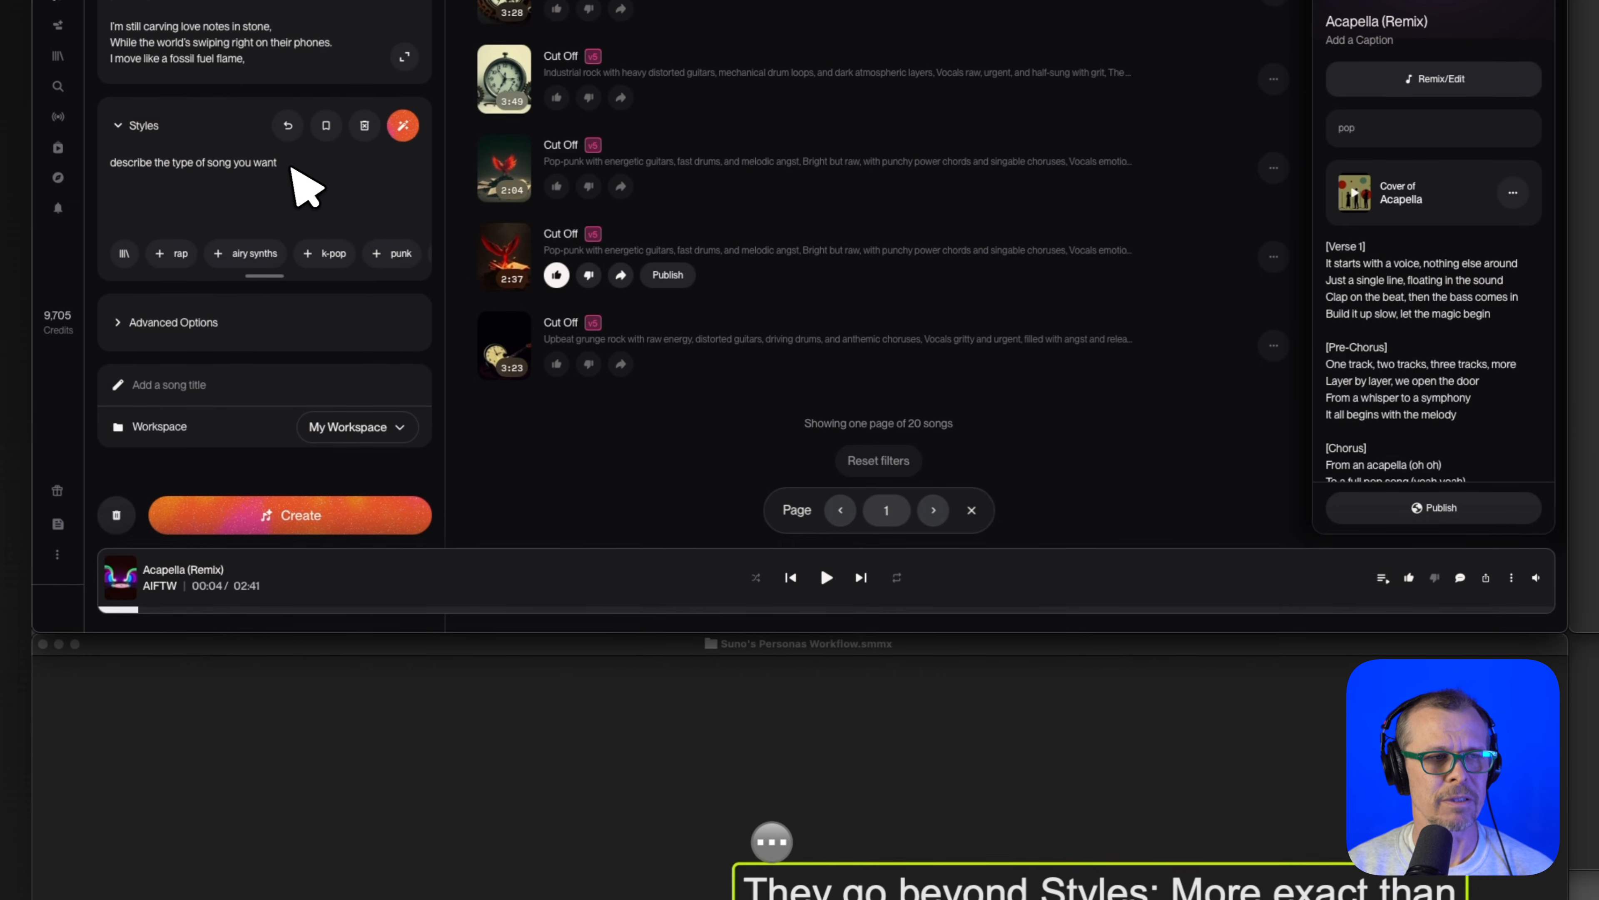
drag(291, 167, 100, 165)
click(337, 183)
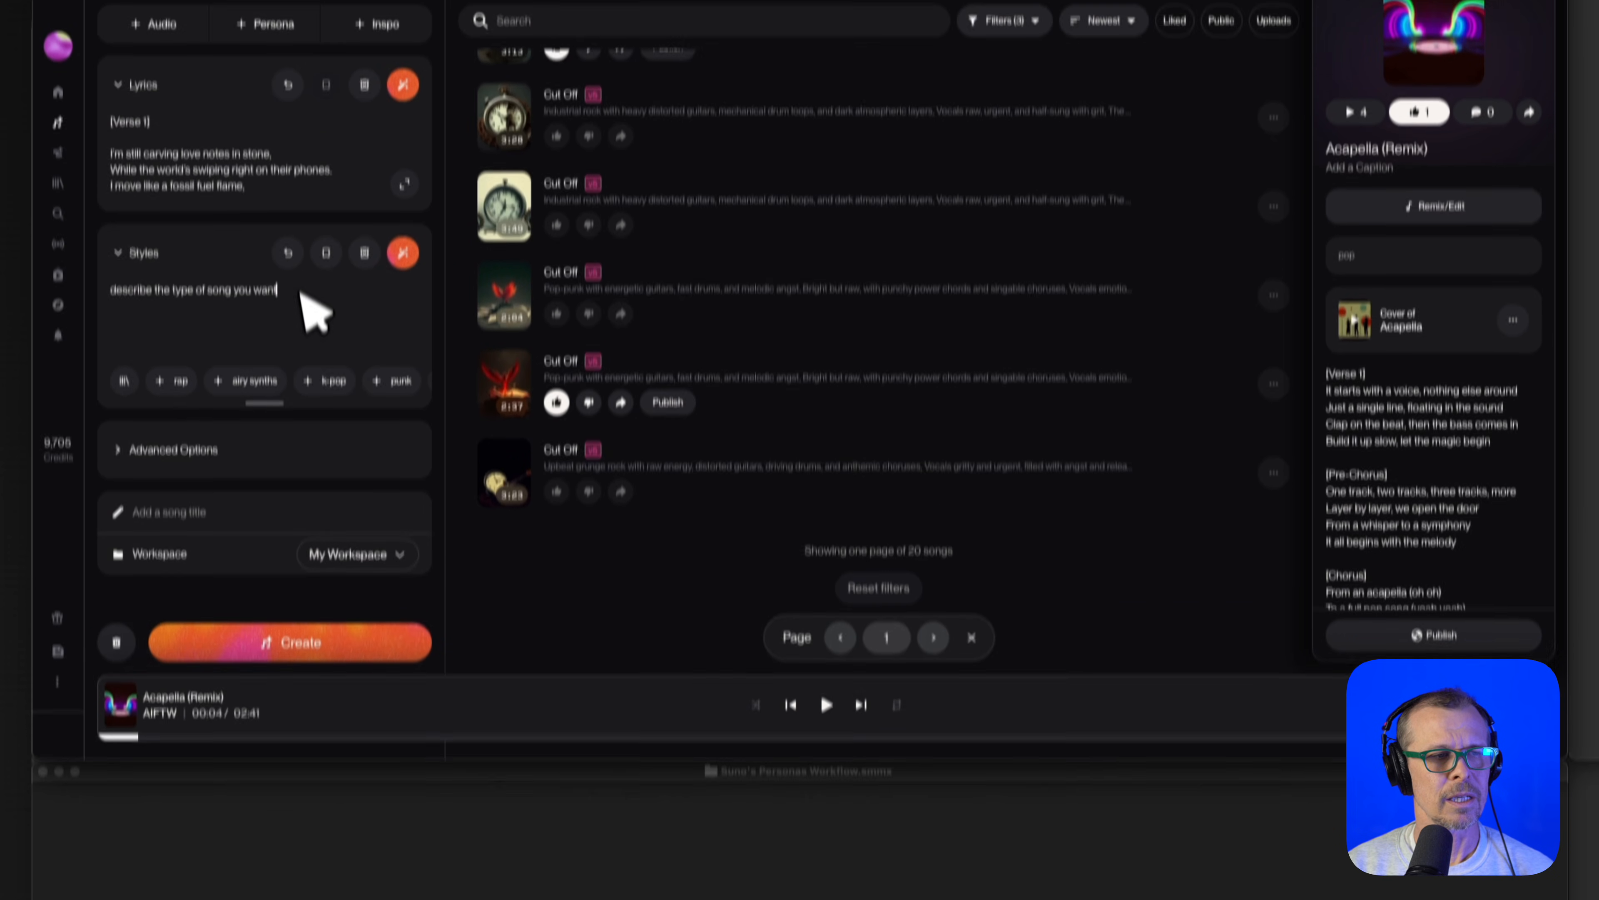
drag(296, 196, 75, 197)
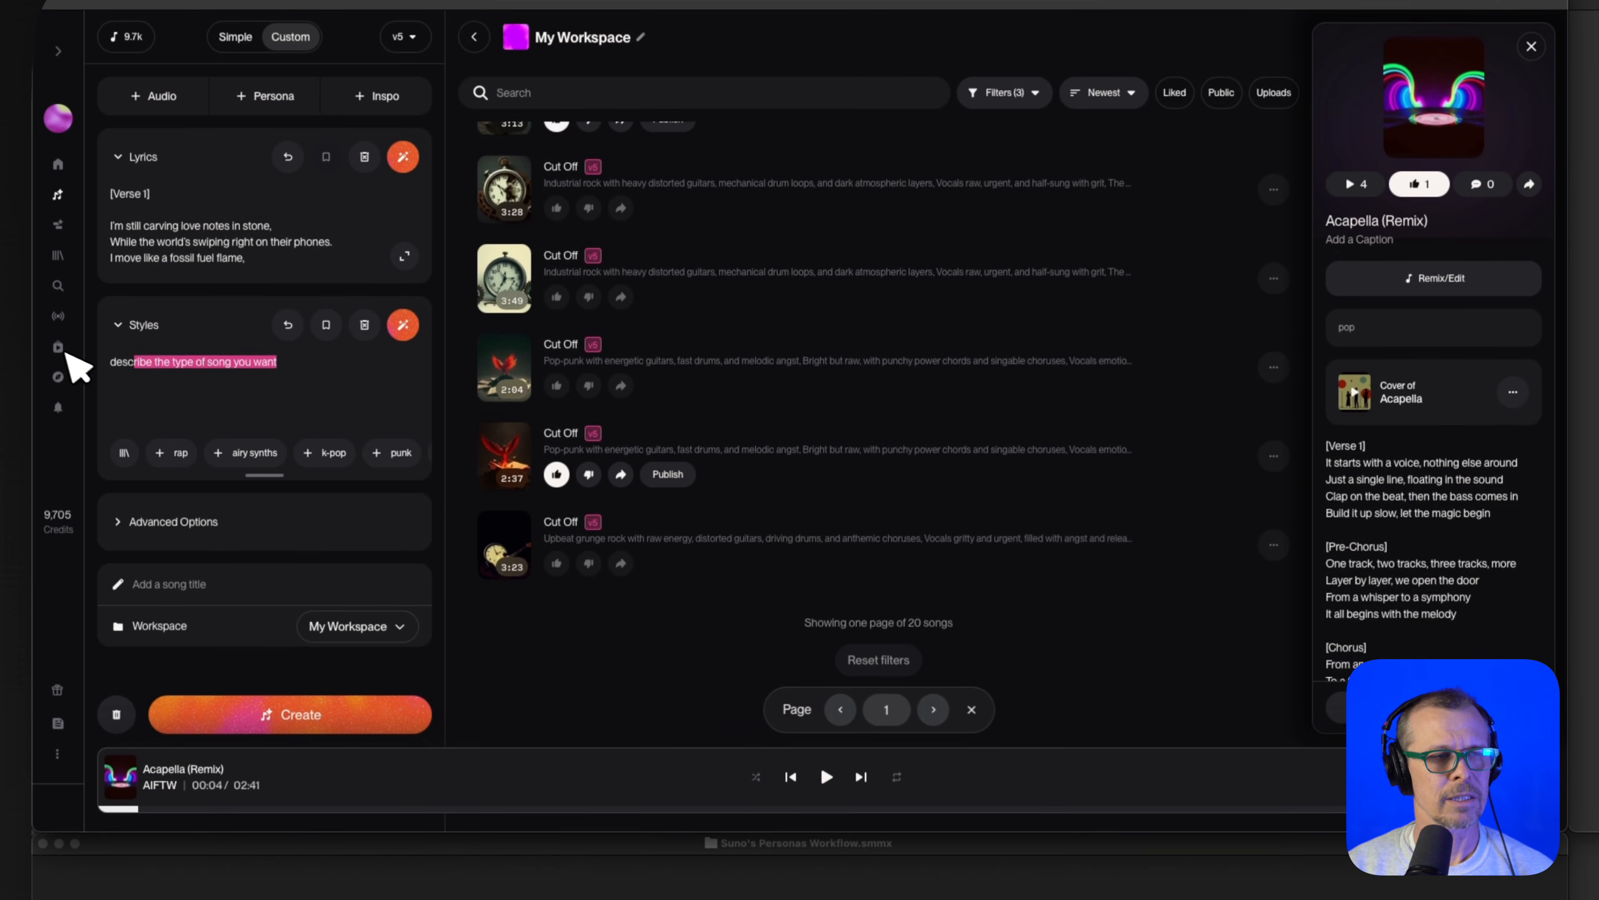
click(189, 451)
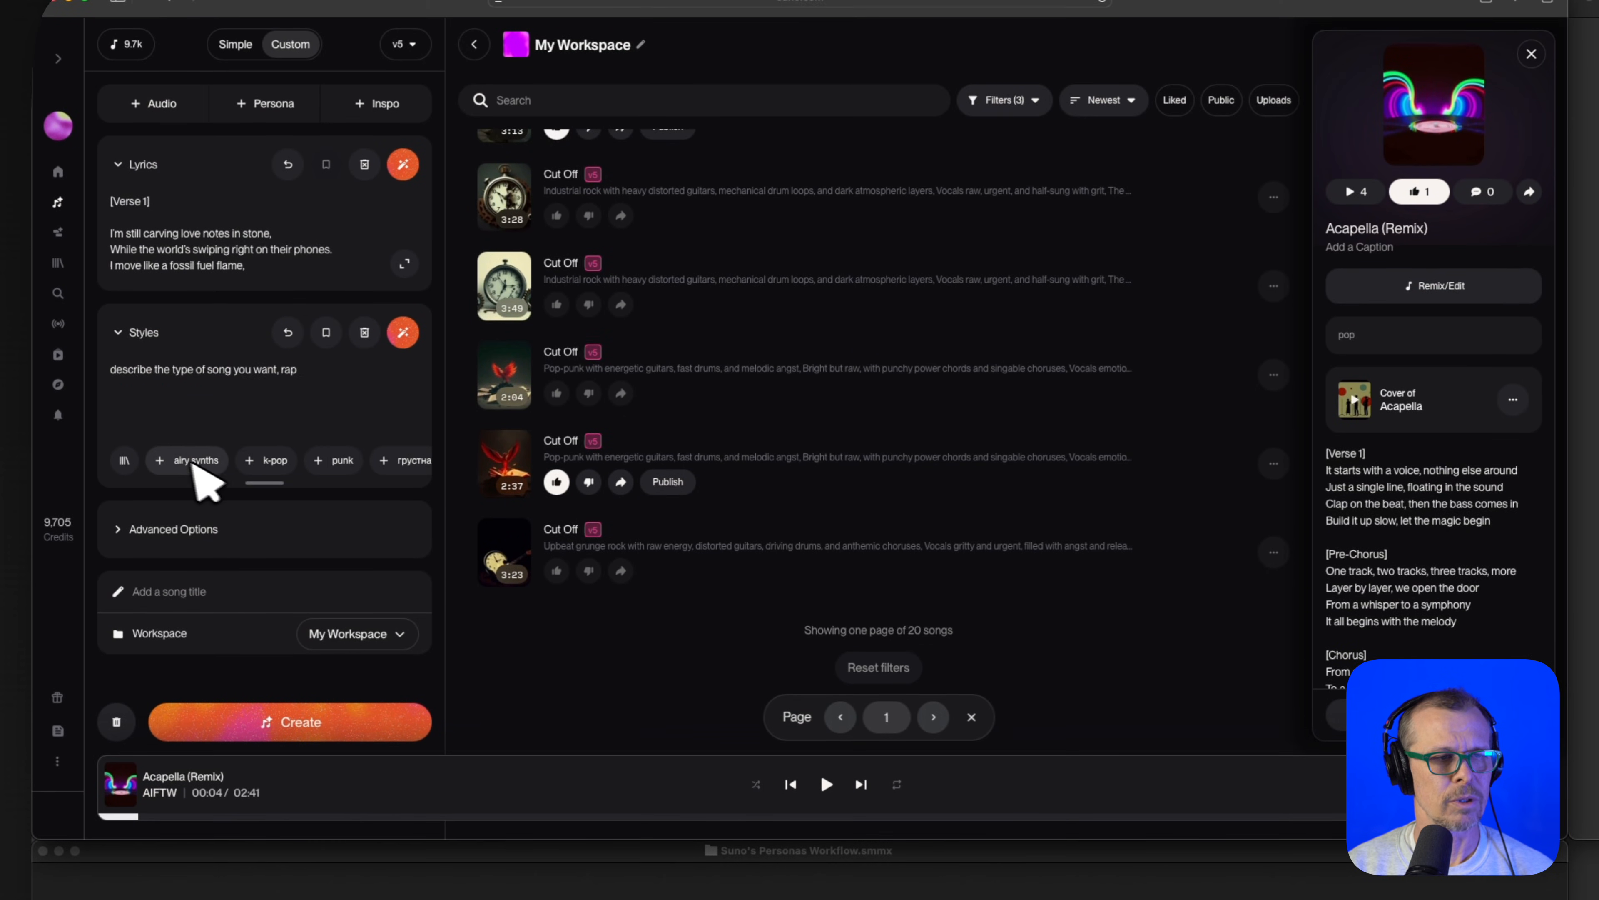
click(338, 458)
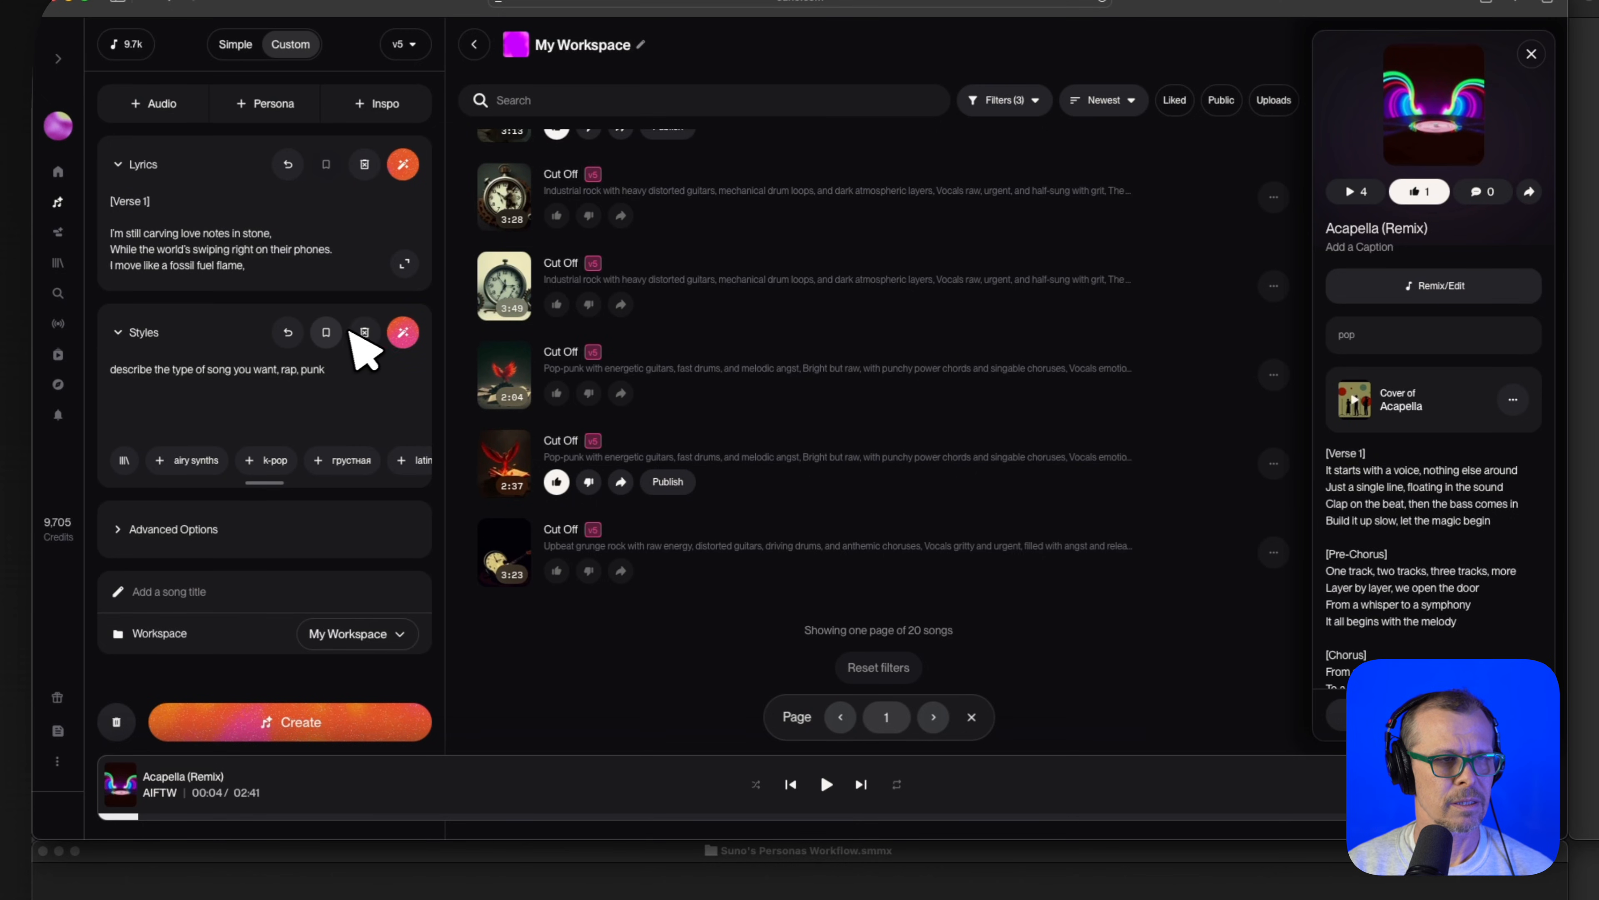
- Replace the Styles text with the k-pop and latin tags, and clear the field again
click(364, 332)
click(277, 459)
click(352, 463)
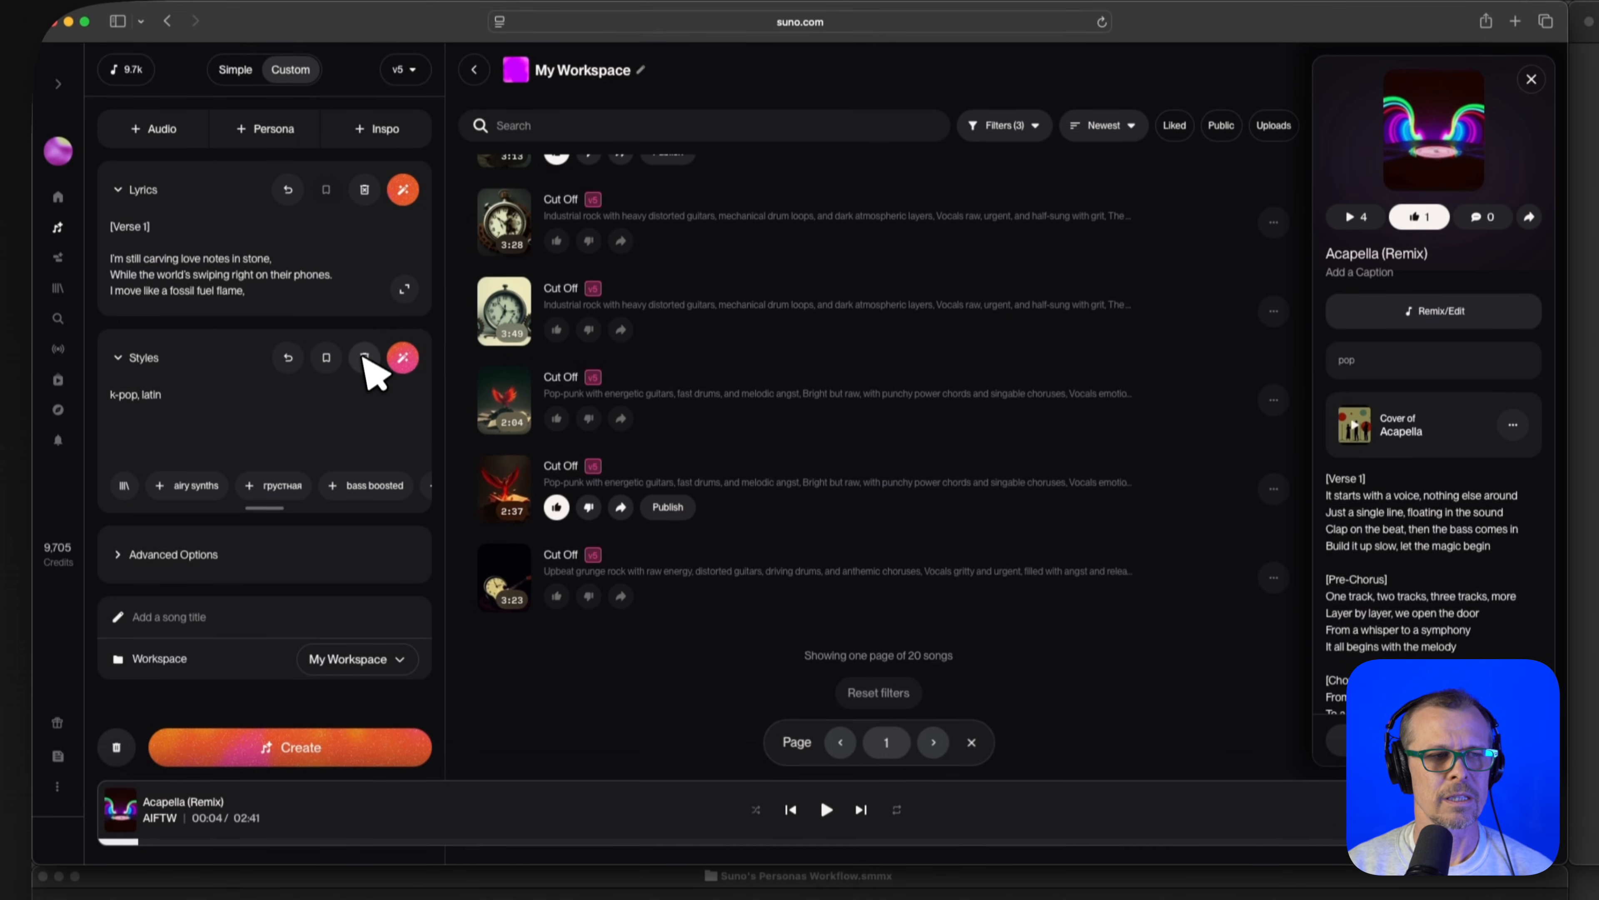
click(364, 332)
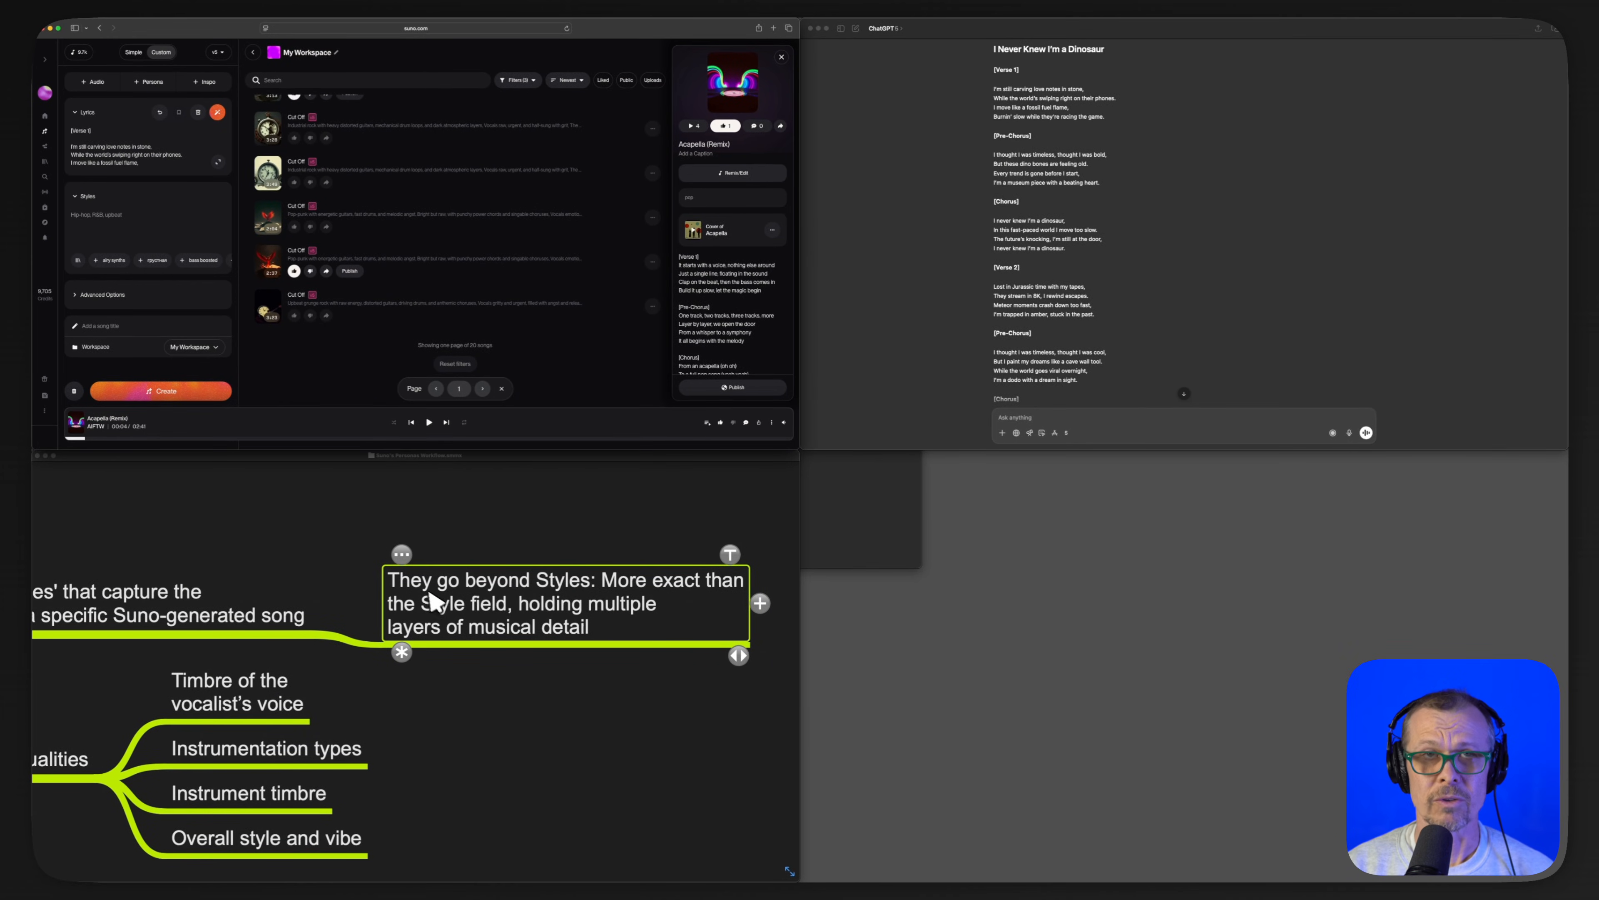
- In the mind map, review the Captured Qualities topic and its four subtopics, from vocalist timbre to overall style and vibe
scroll(463, 618, left, 5)
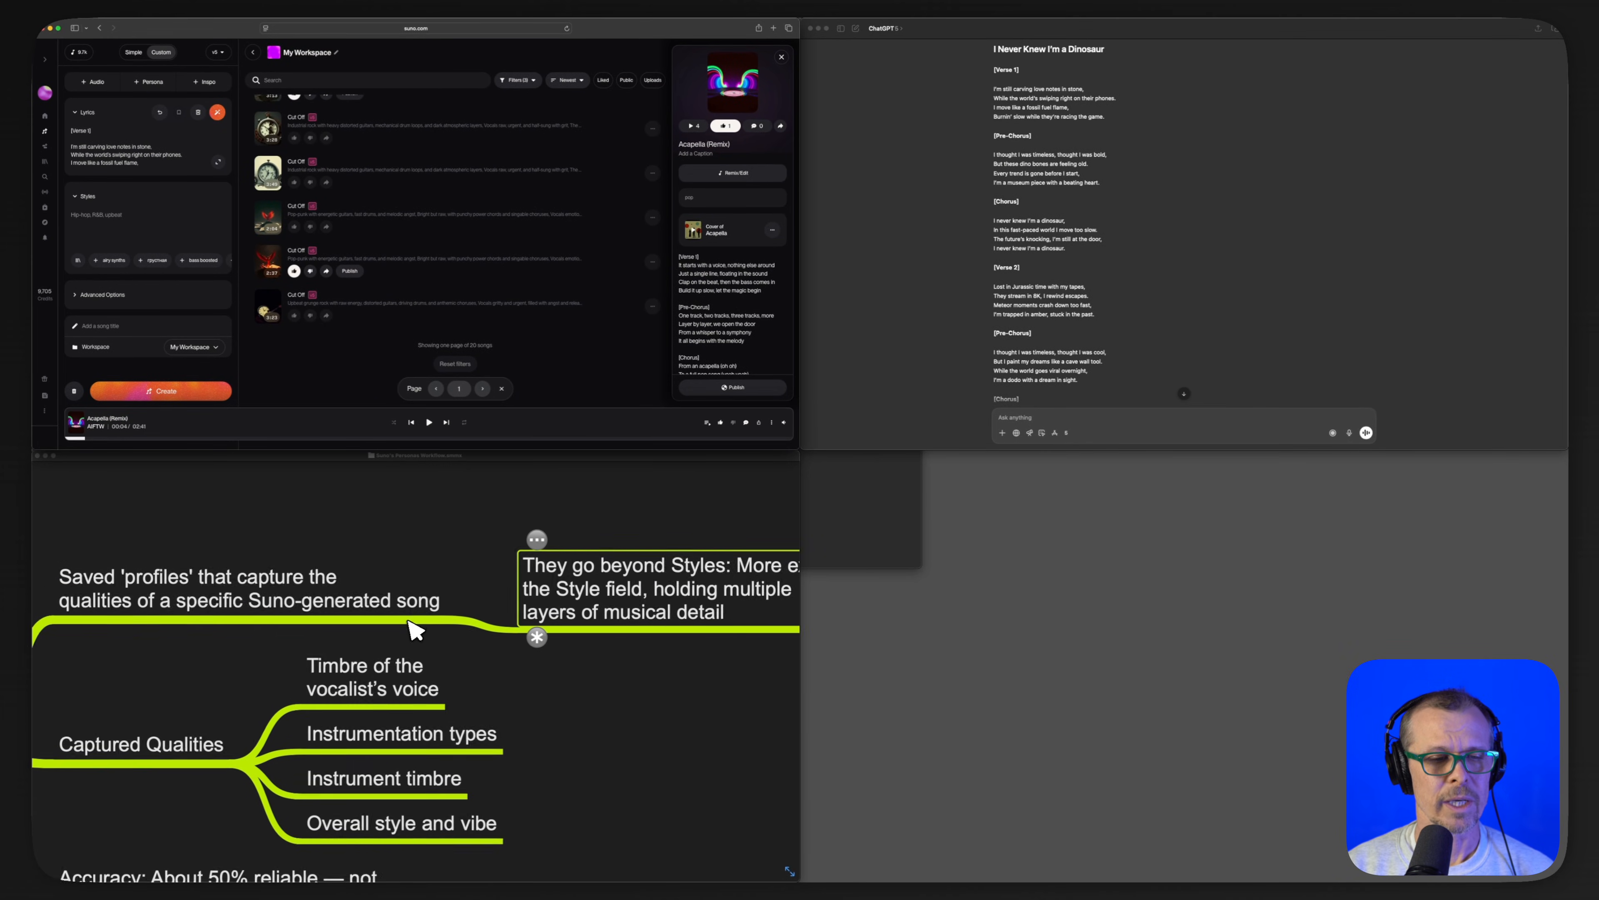
scroll(413, 630, down, 3)
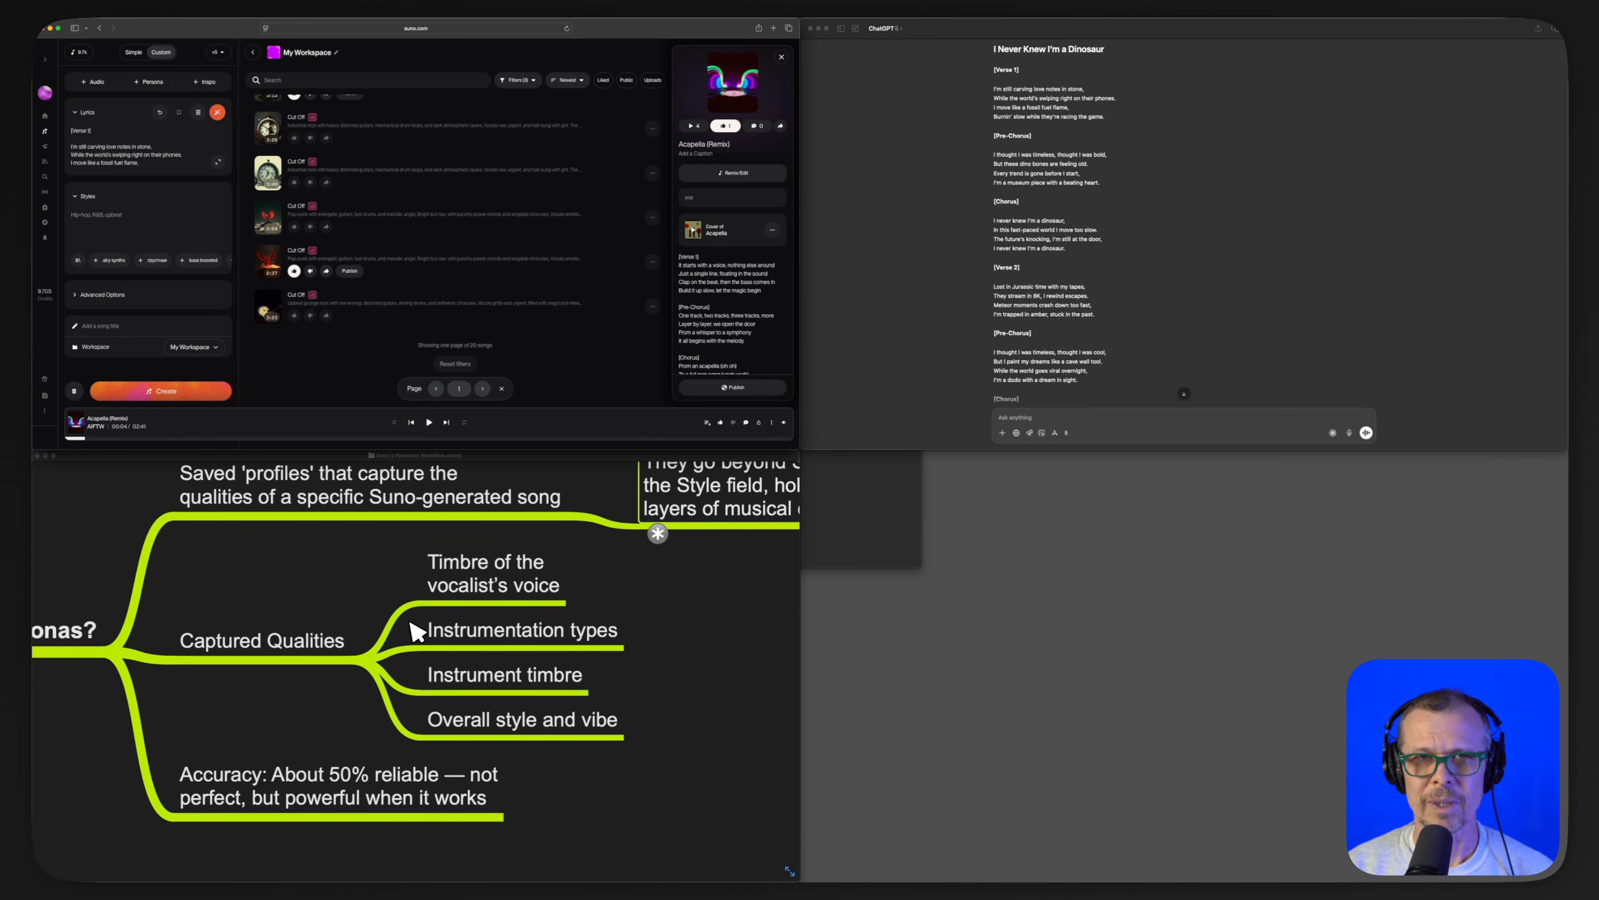
scroll(364, 627, left, 5)
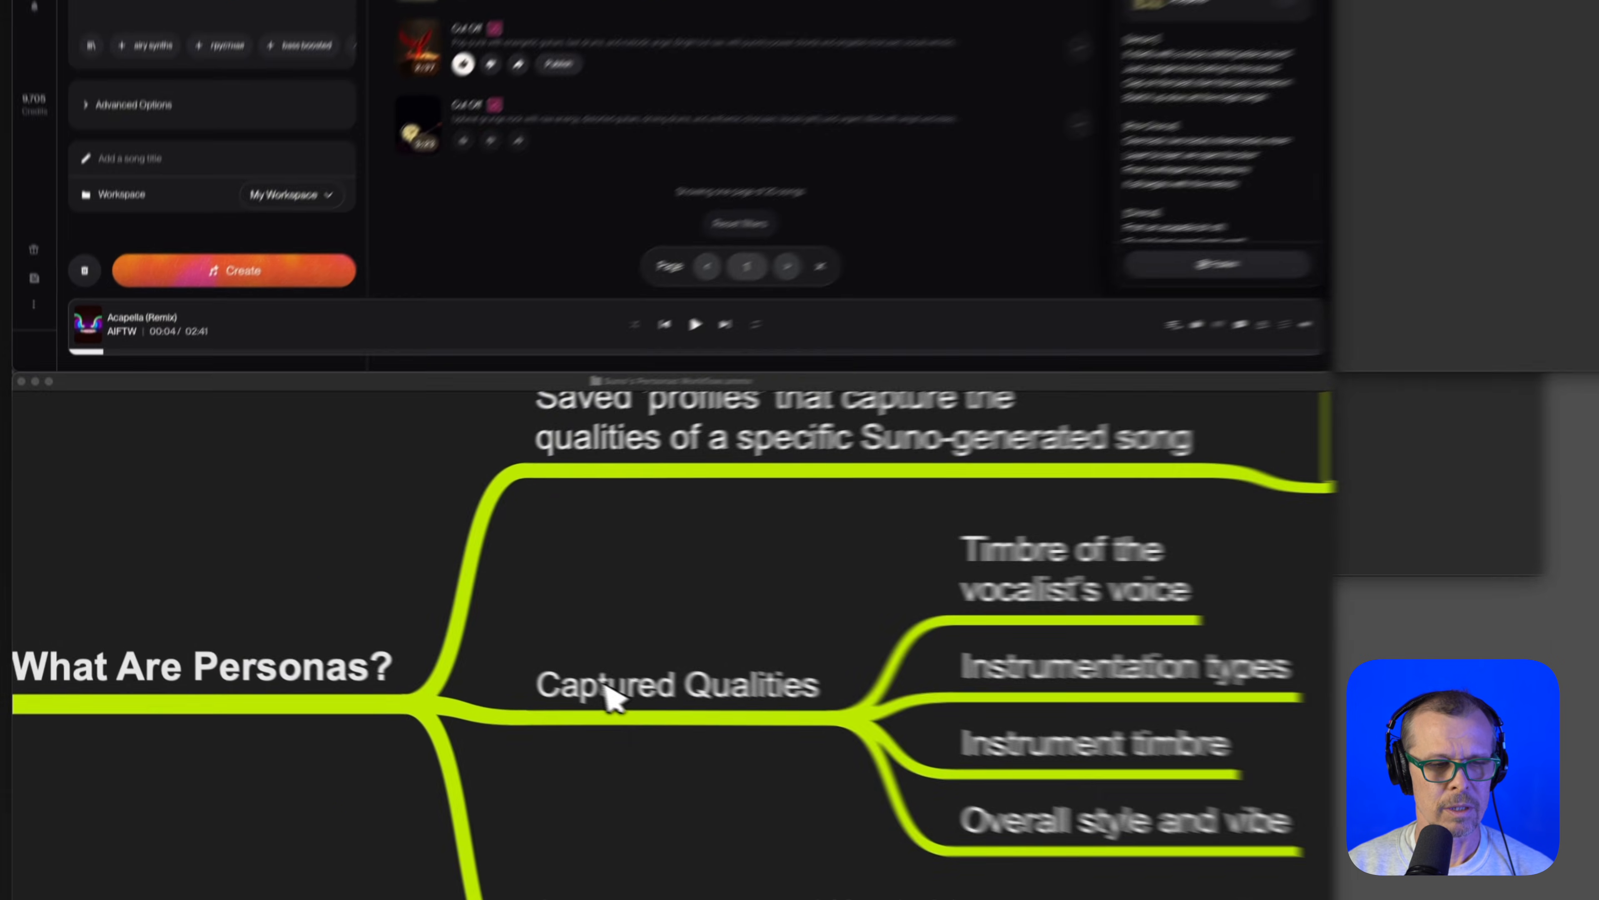
click(387, 633)
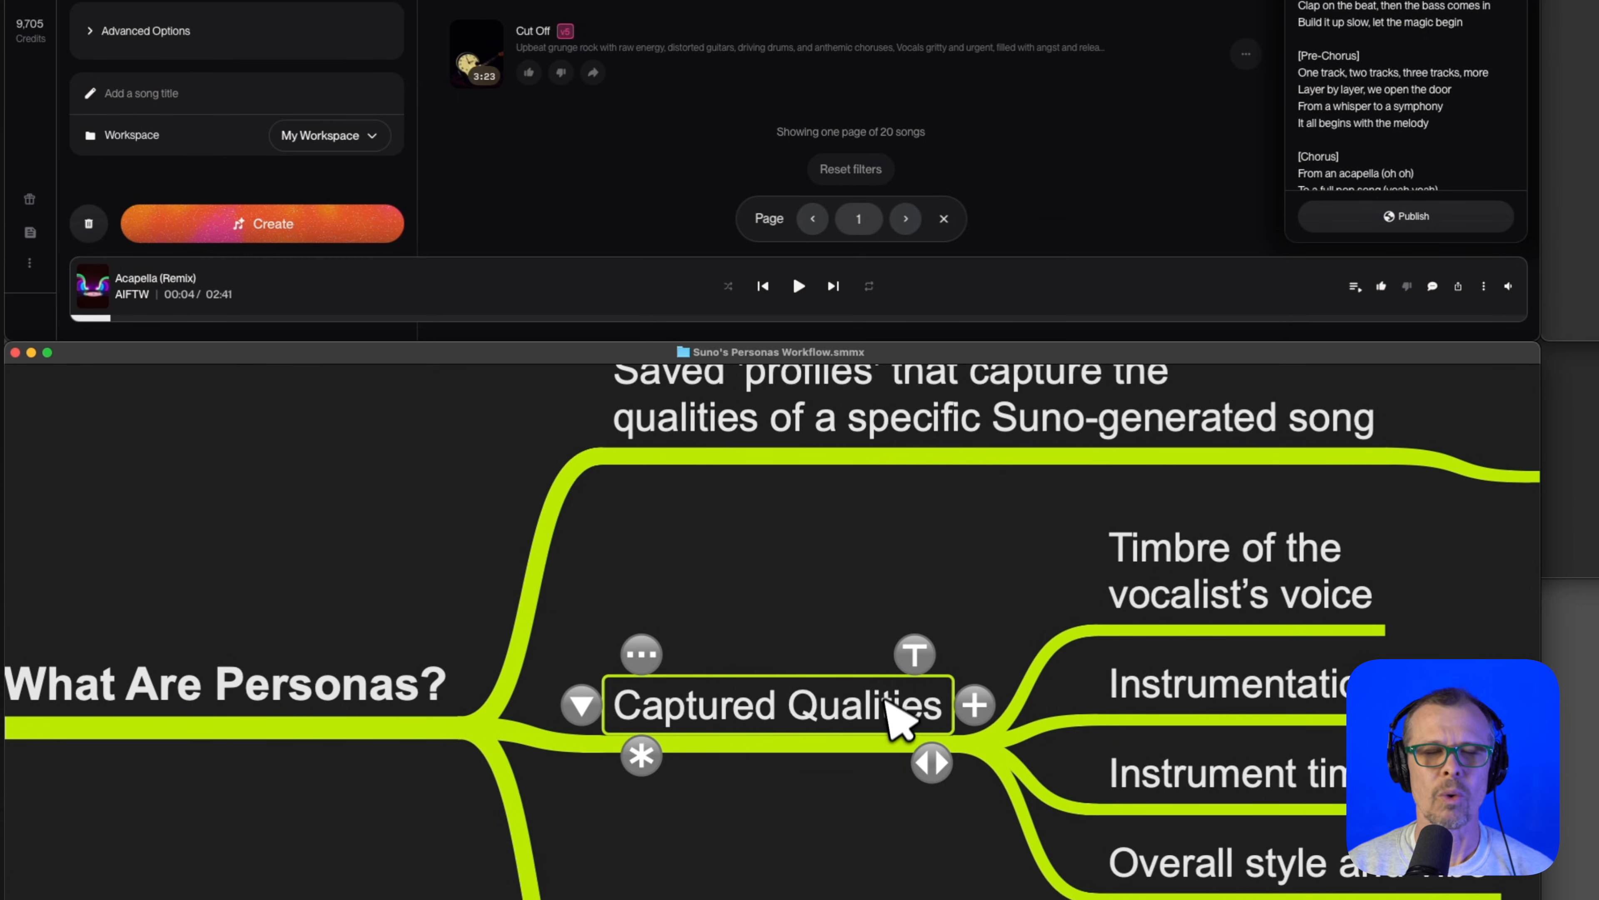
scroll(938, 662, right, 4)
scroll(938, 661, right, 3)
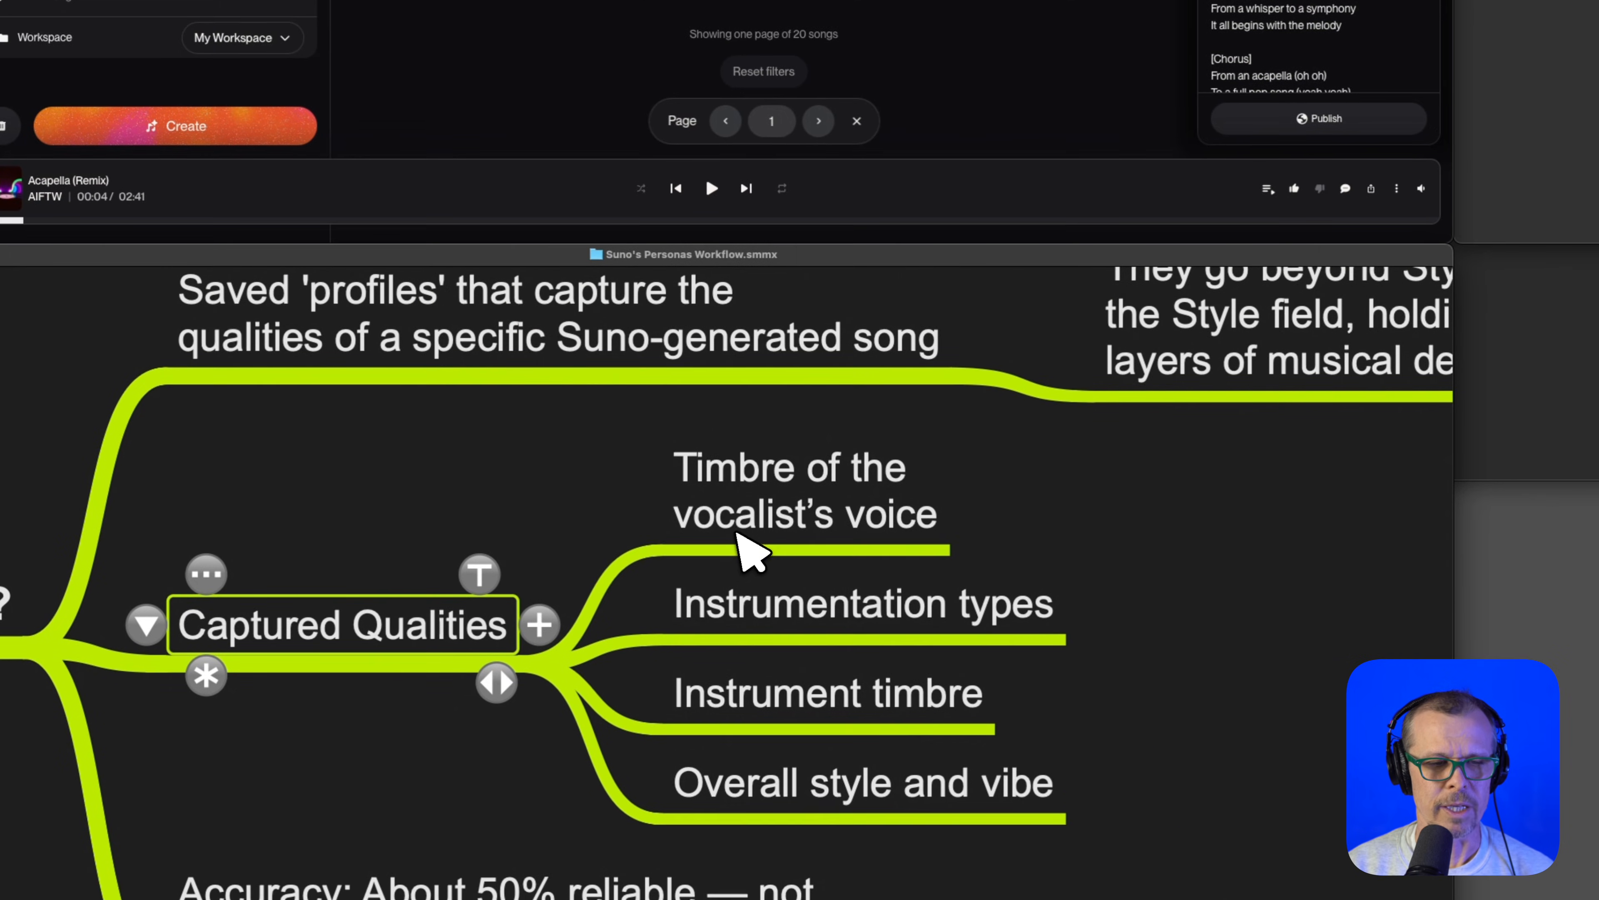
click(756, 514)
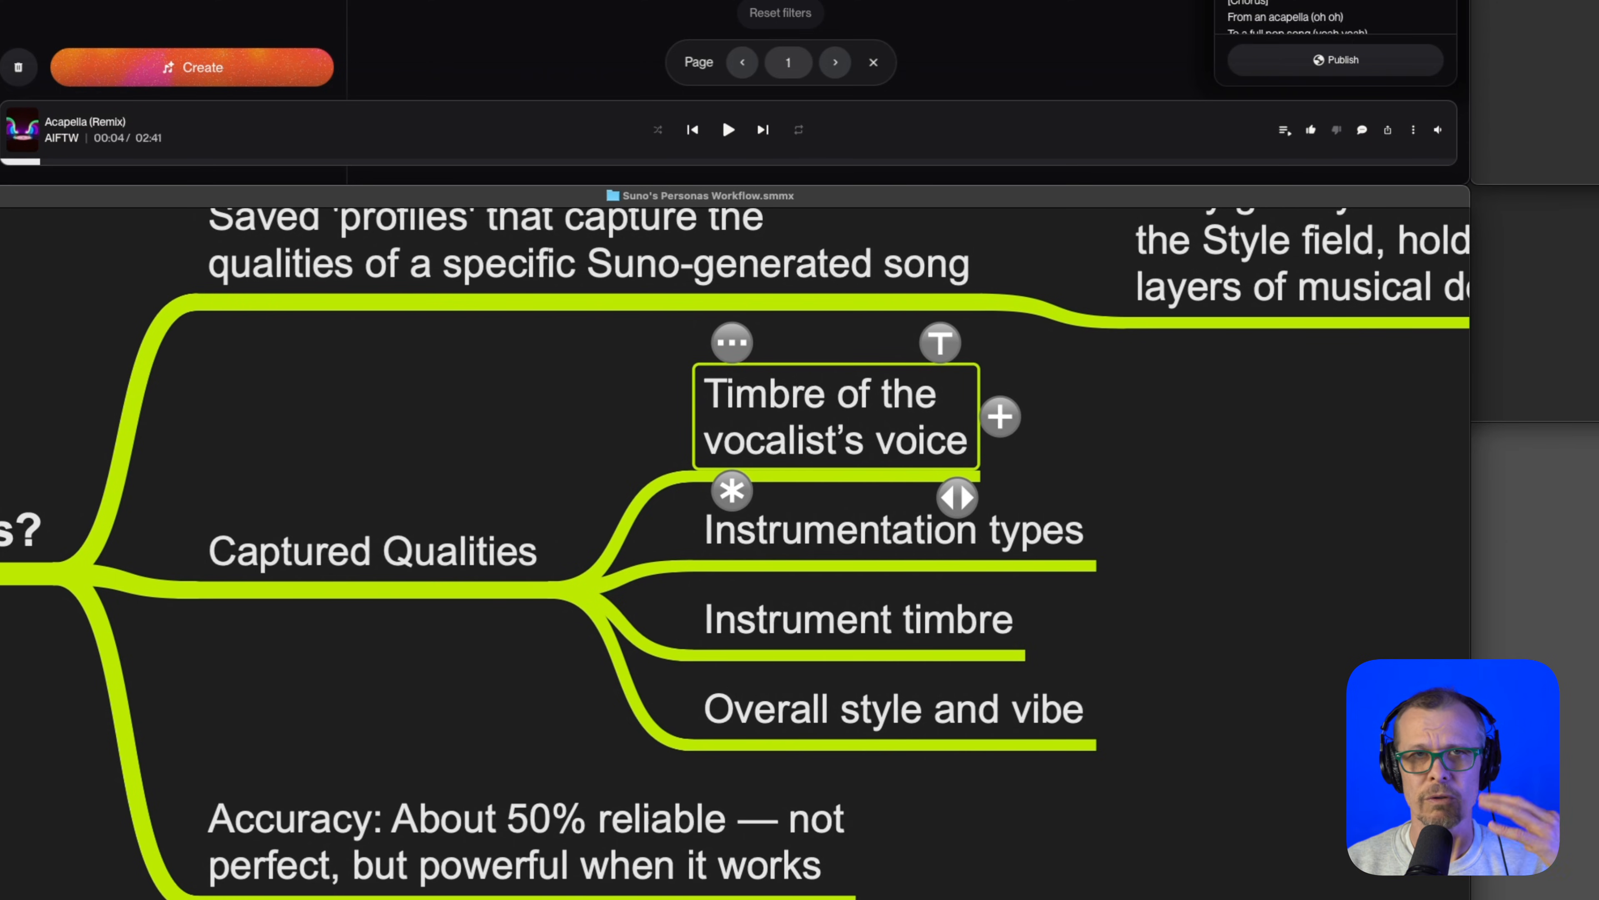
click(839, 529)
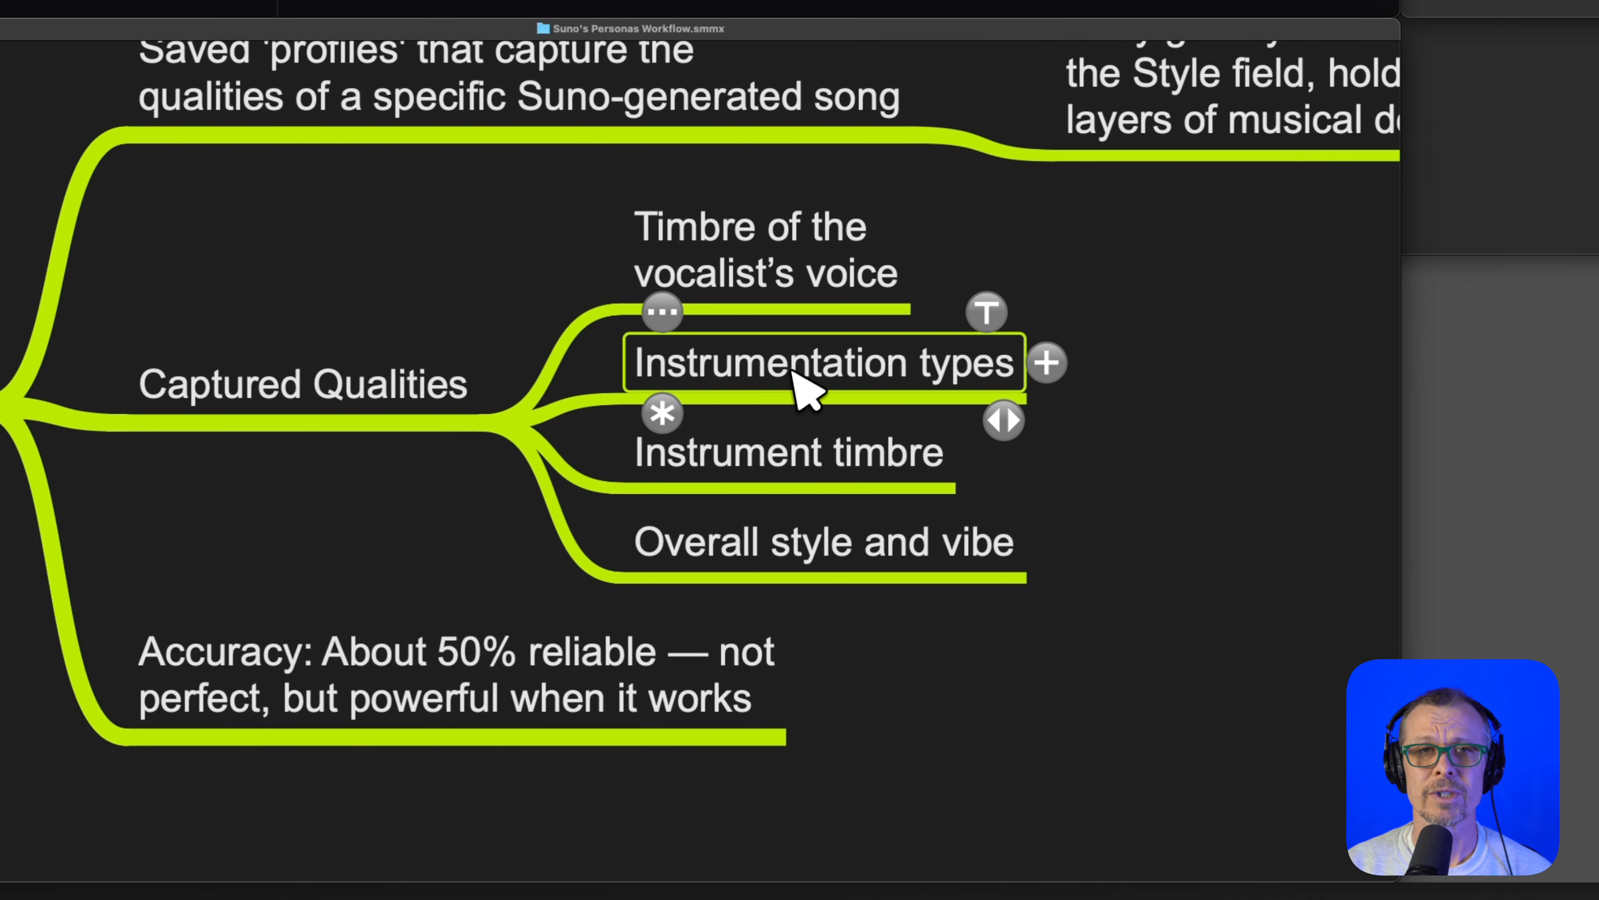
click(830, 454)
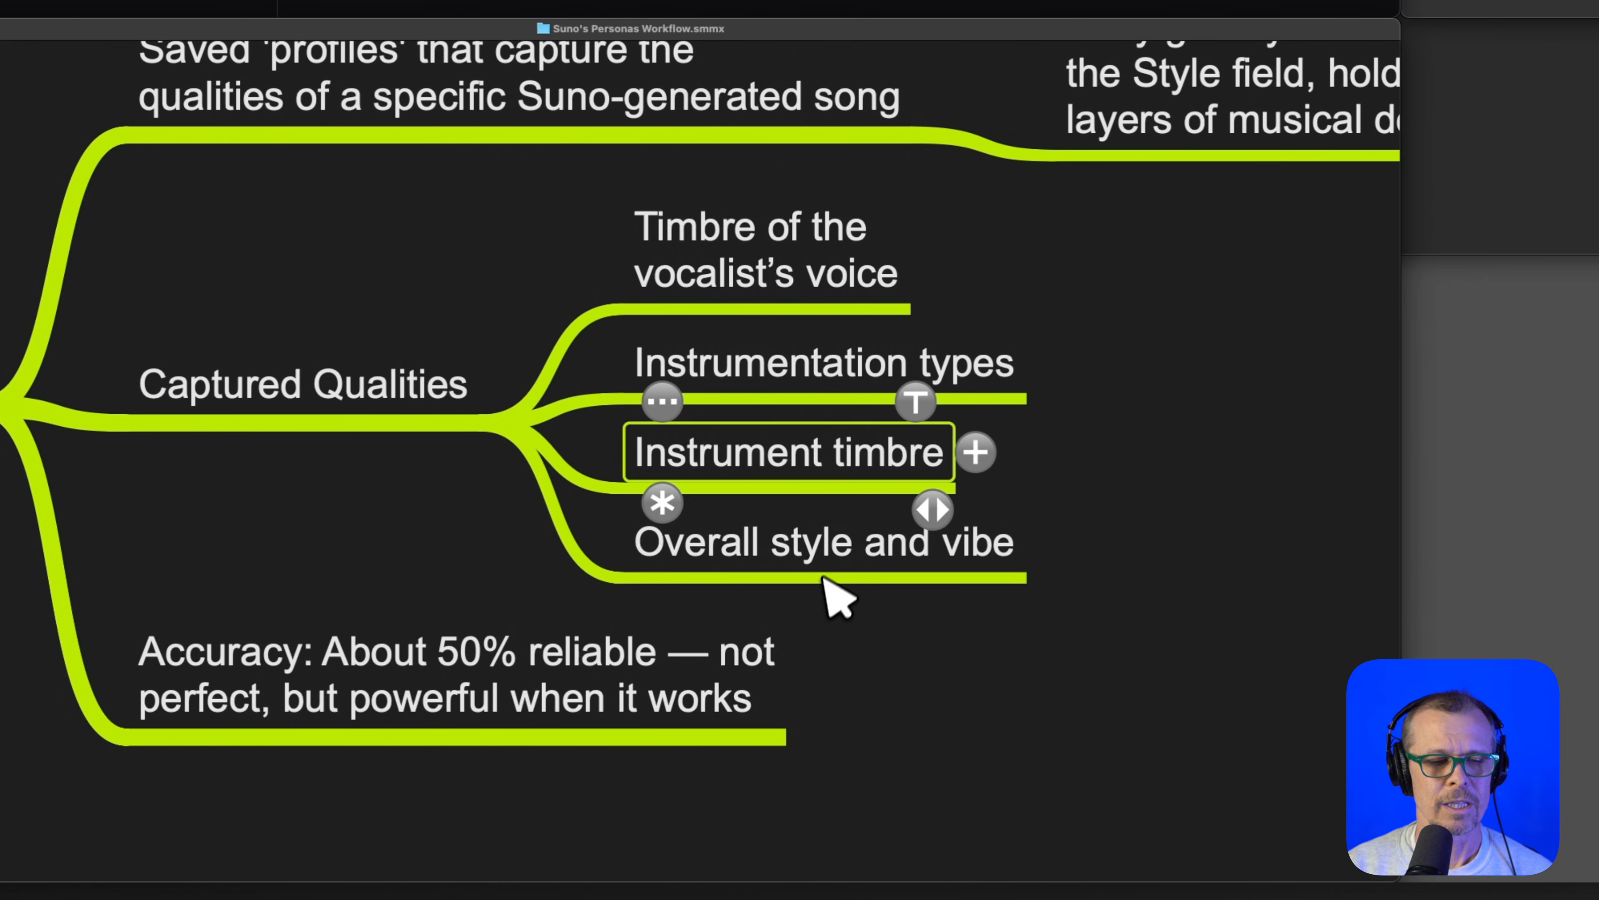
click(828, 550)
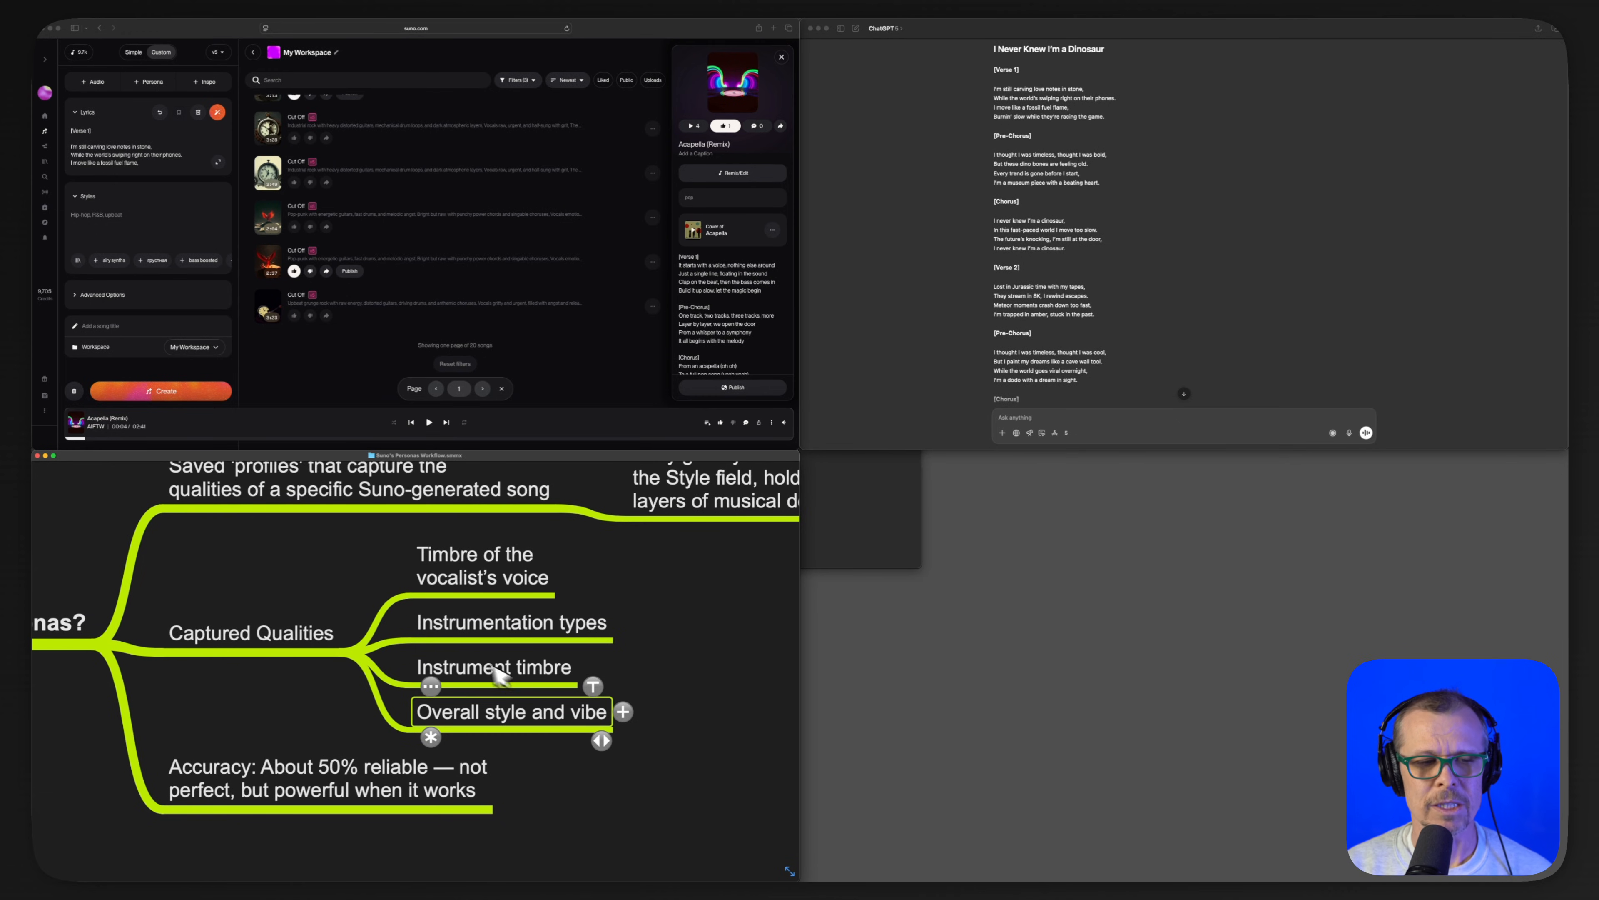
- Review the Accuracy topic under the What Are Personas? branch
scroll(332, 680, left, 5)
scroll(332, 680, down, 2)
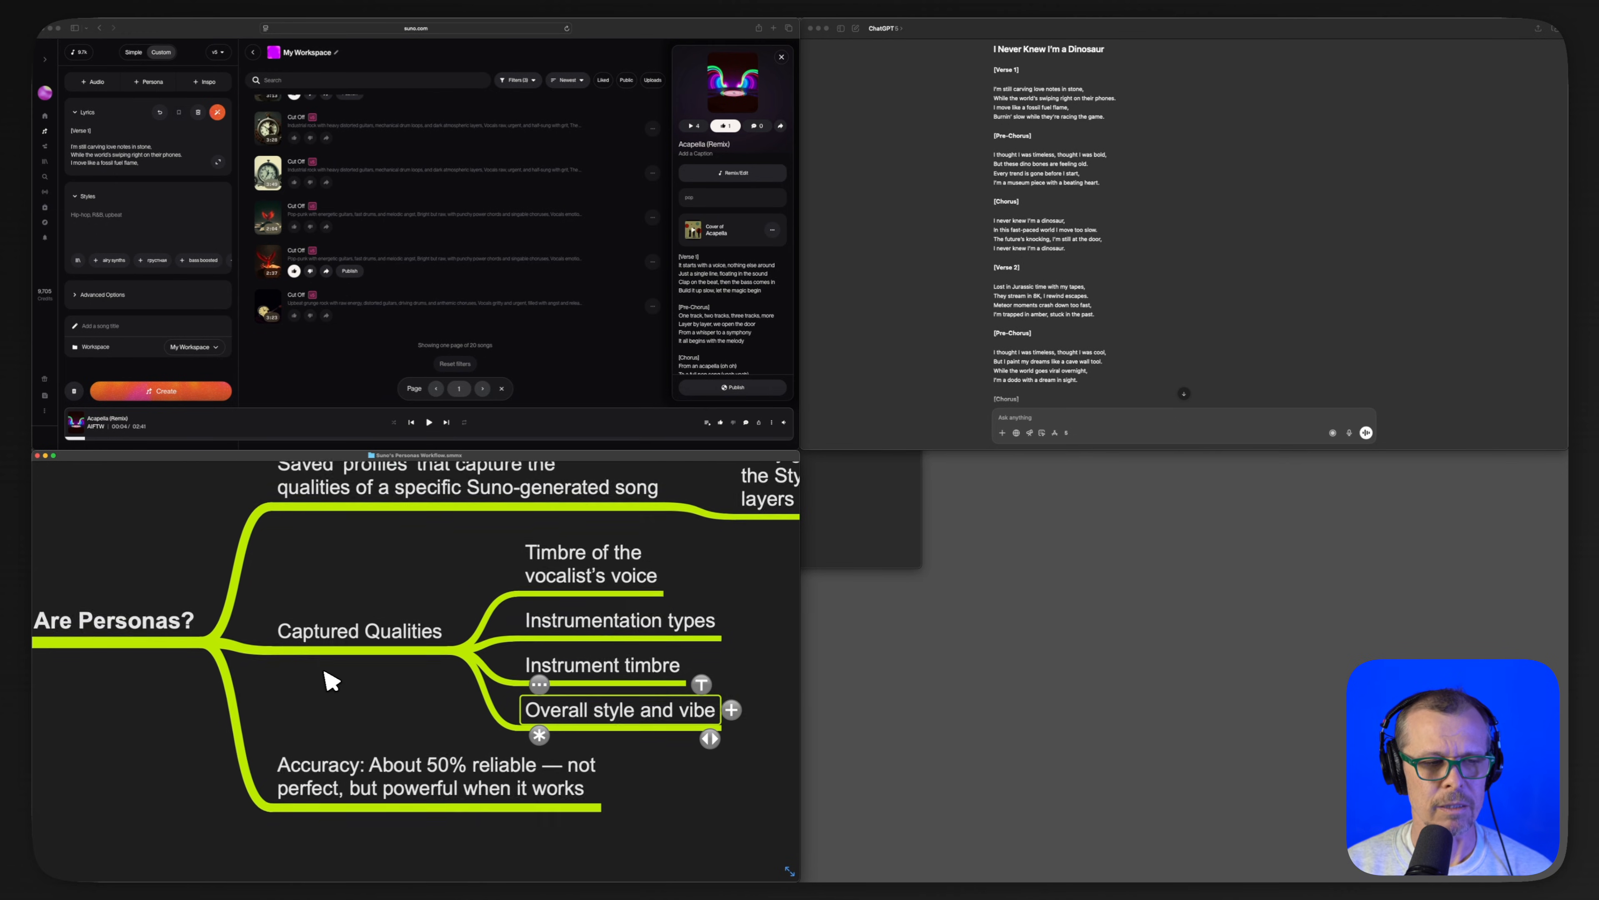
scroll(458, 766, right, 5)
scroll(458, 766, down, 3)
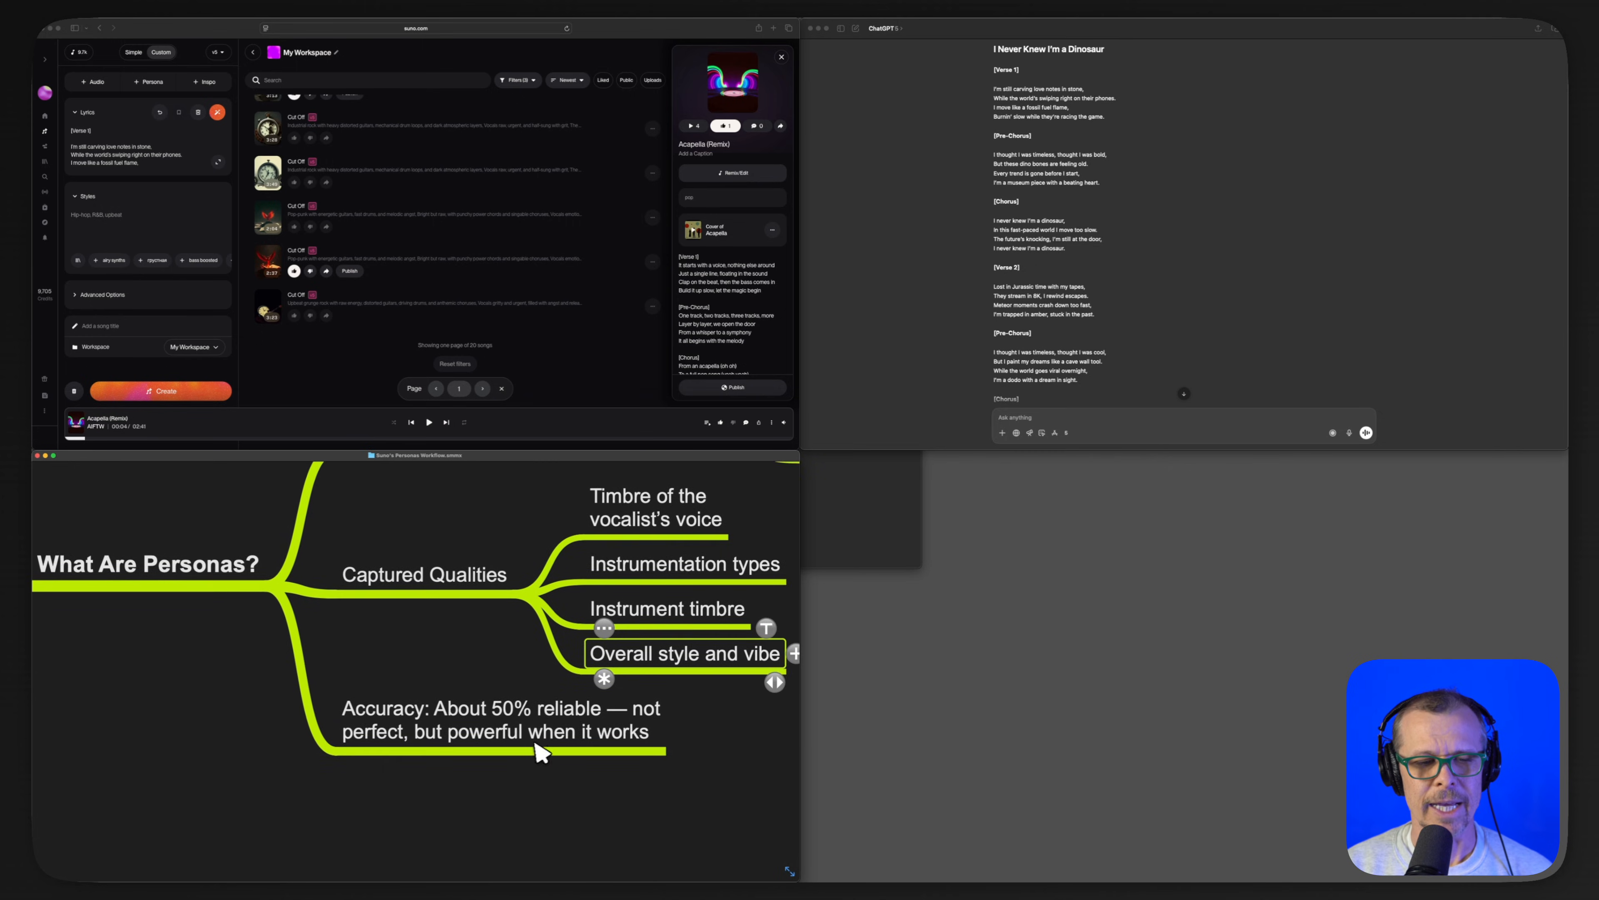
click(502, 712)
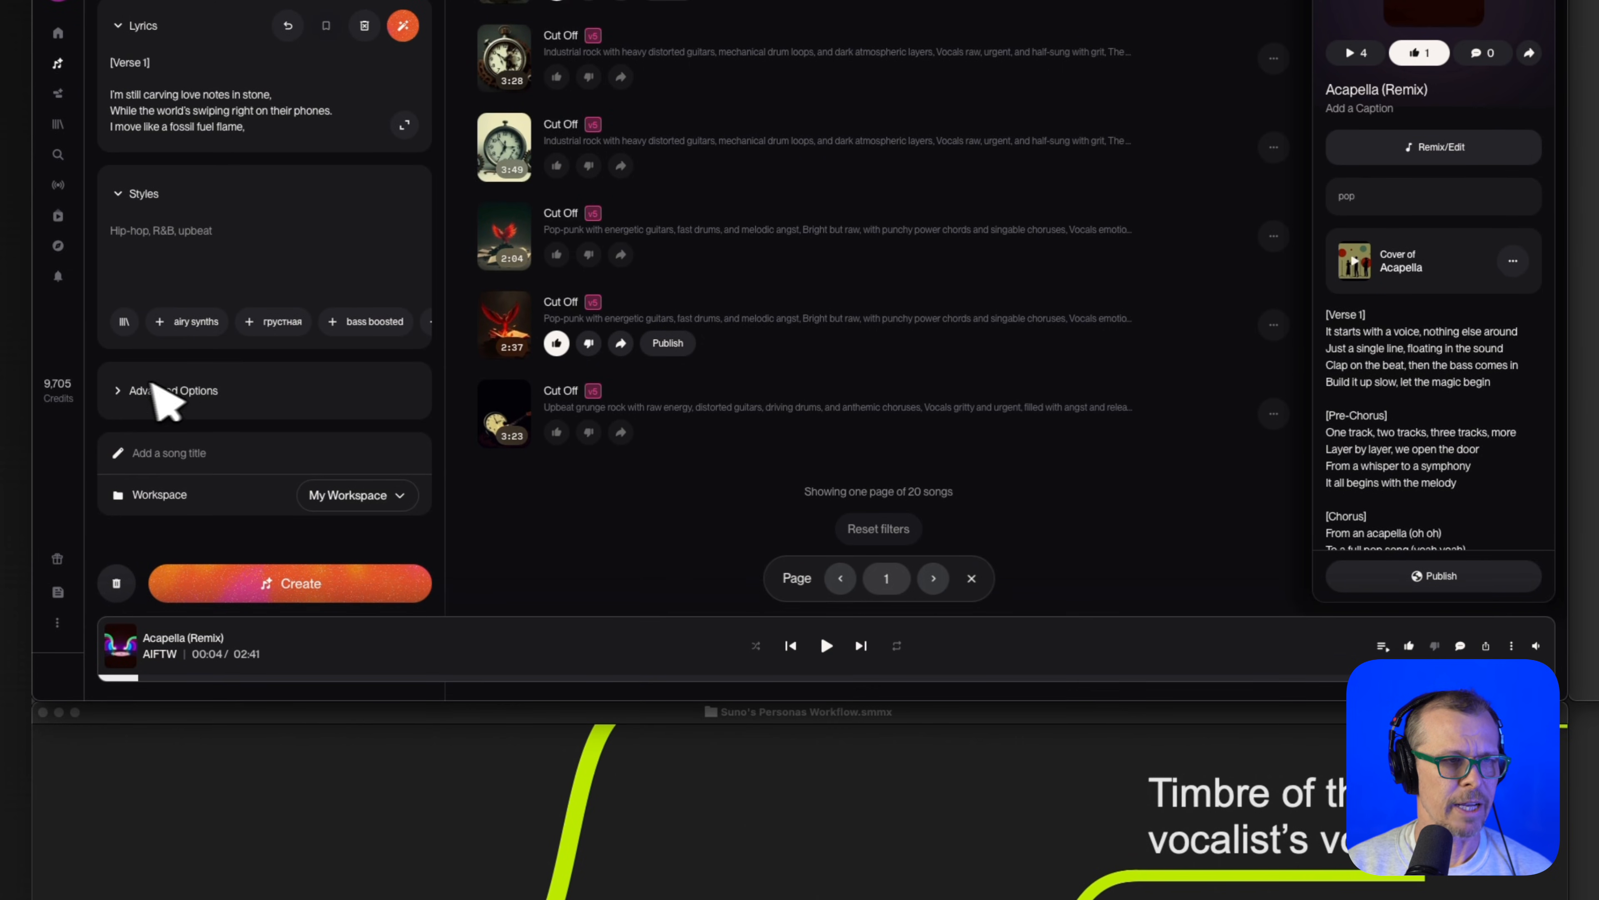
- Expand Suno's Advanced Options and set Style Influence to 100% and Weirdness to 0%
click(127, 392)
scroll(303, 470, down, 3)
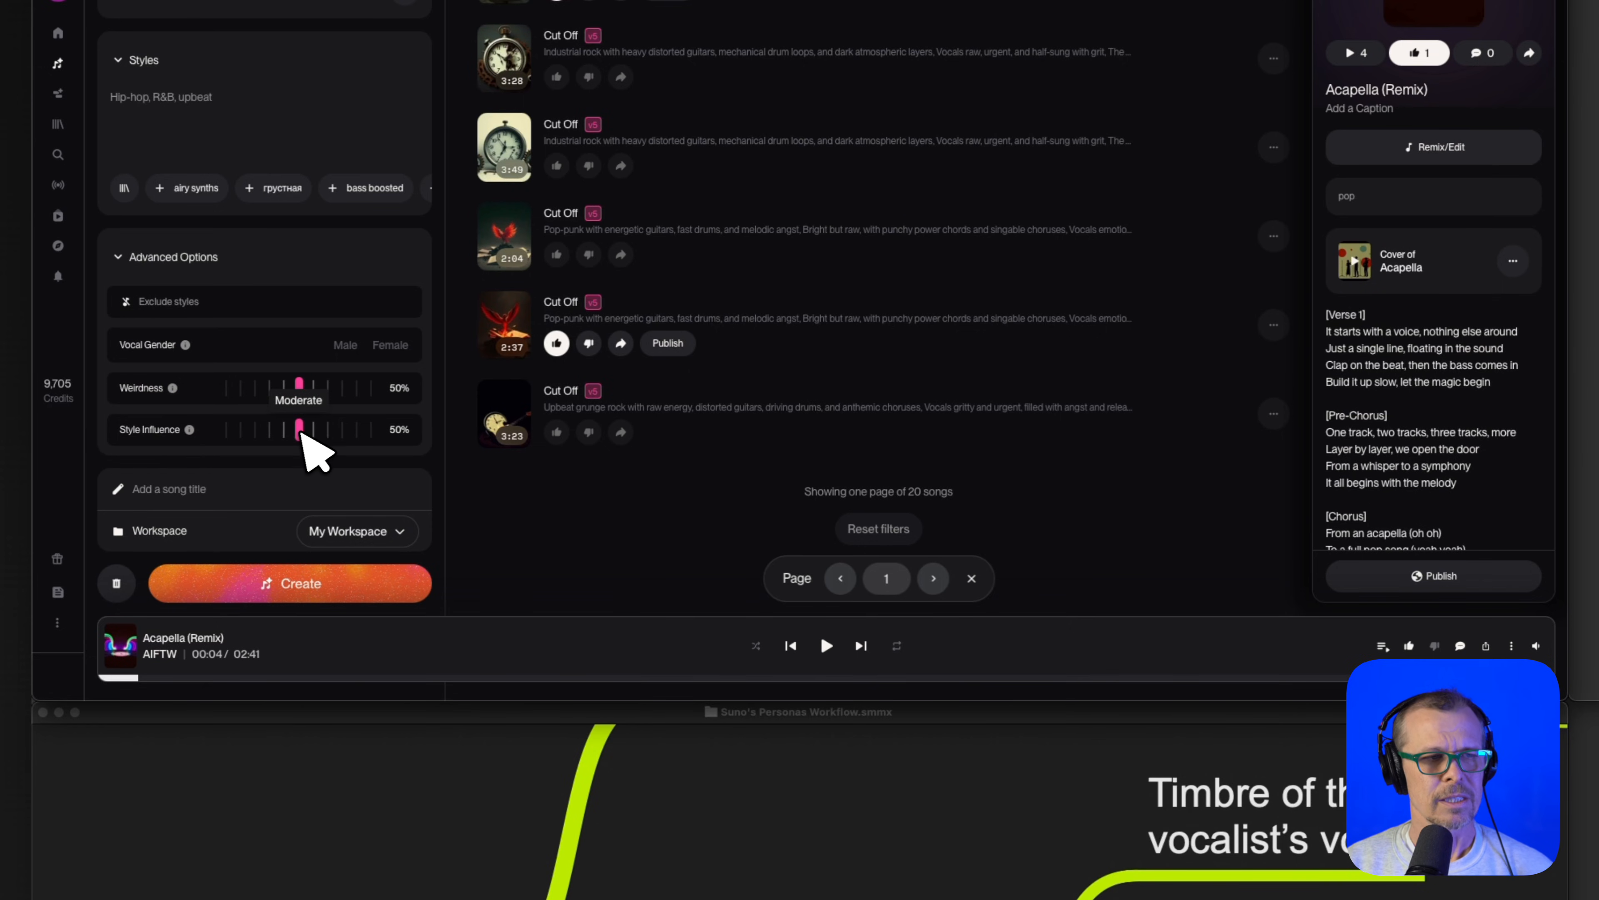
drag(306, 435, 384, 439)
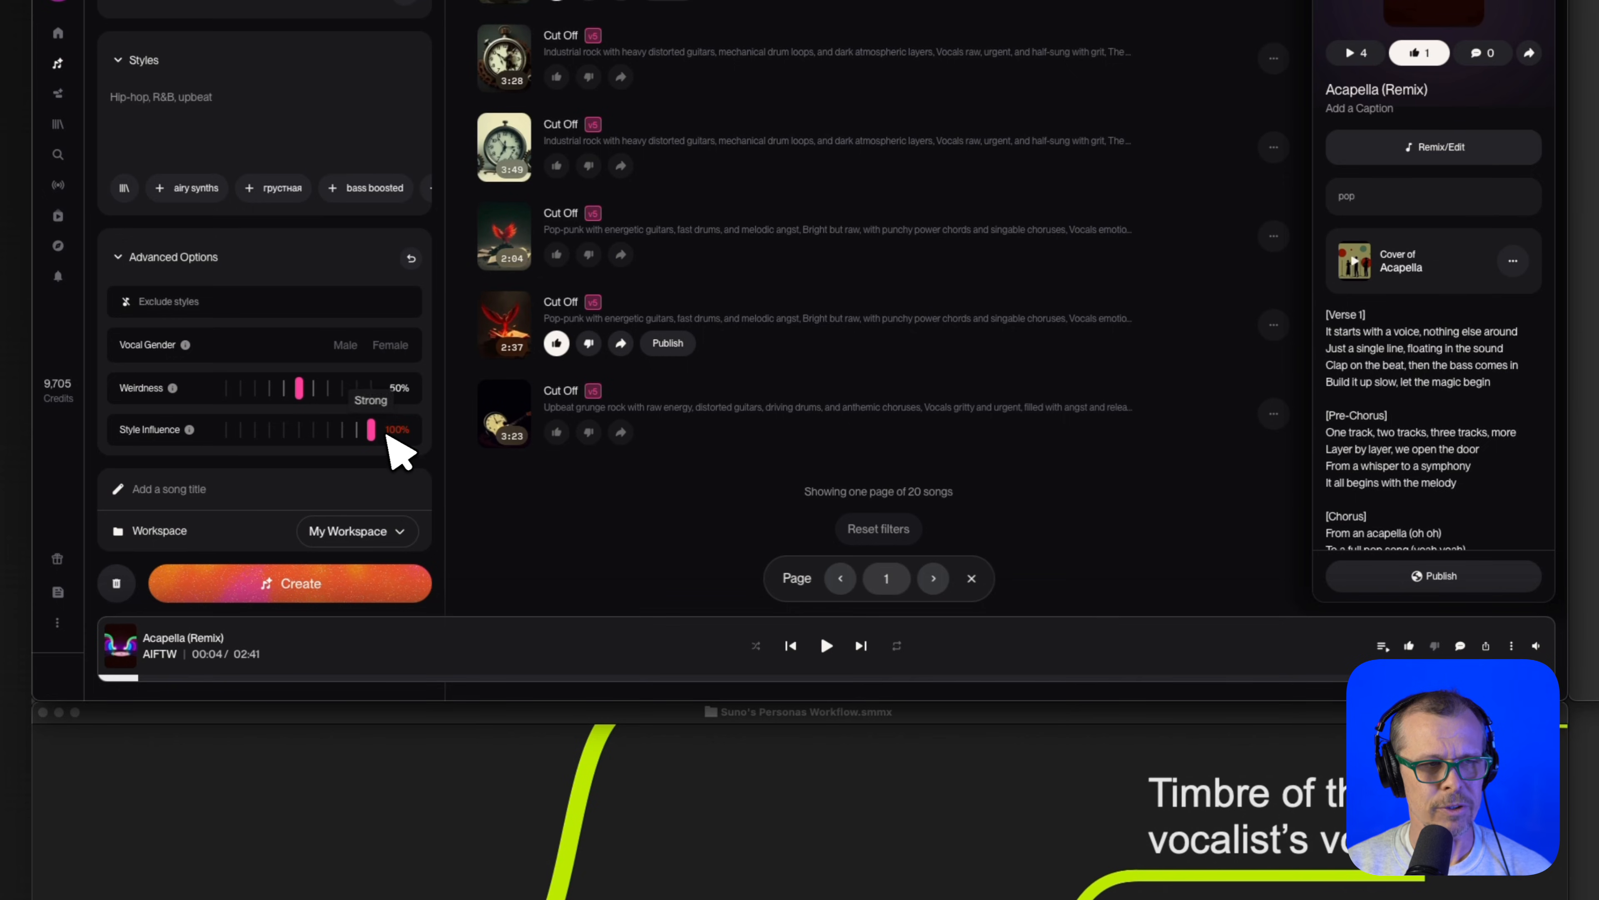
drag(304, 389, 201, 410)
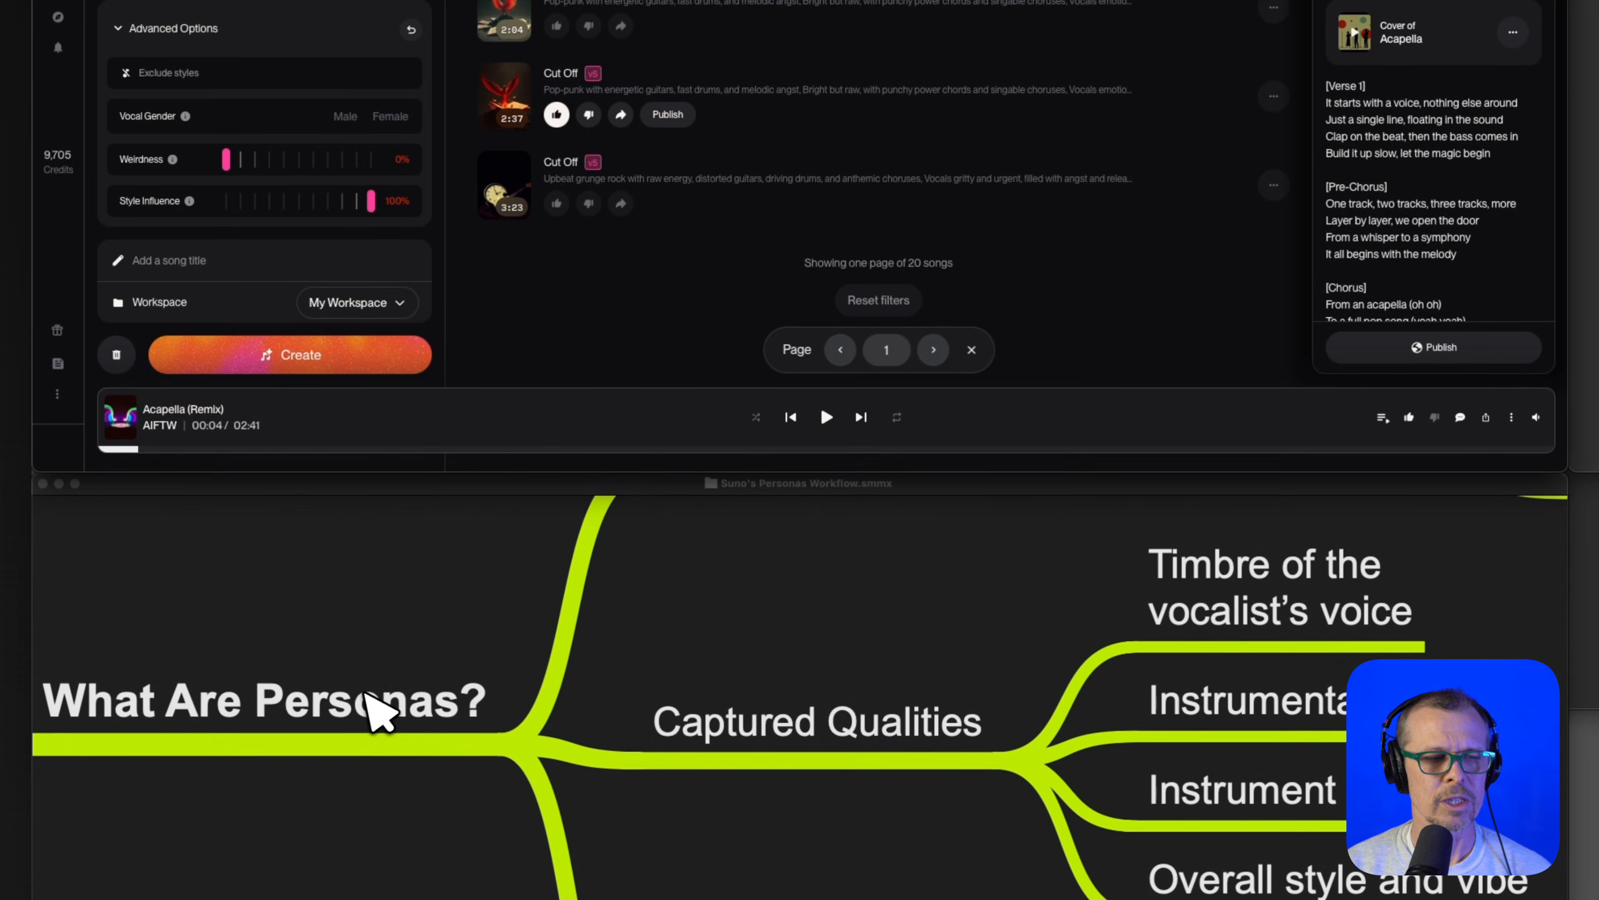
- Set Suno's Style Influence to 70% and Weirdness to 30%
click(369, 752)
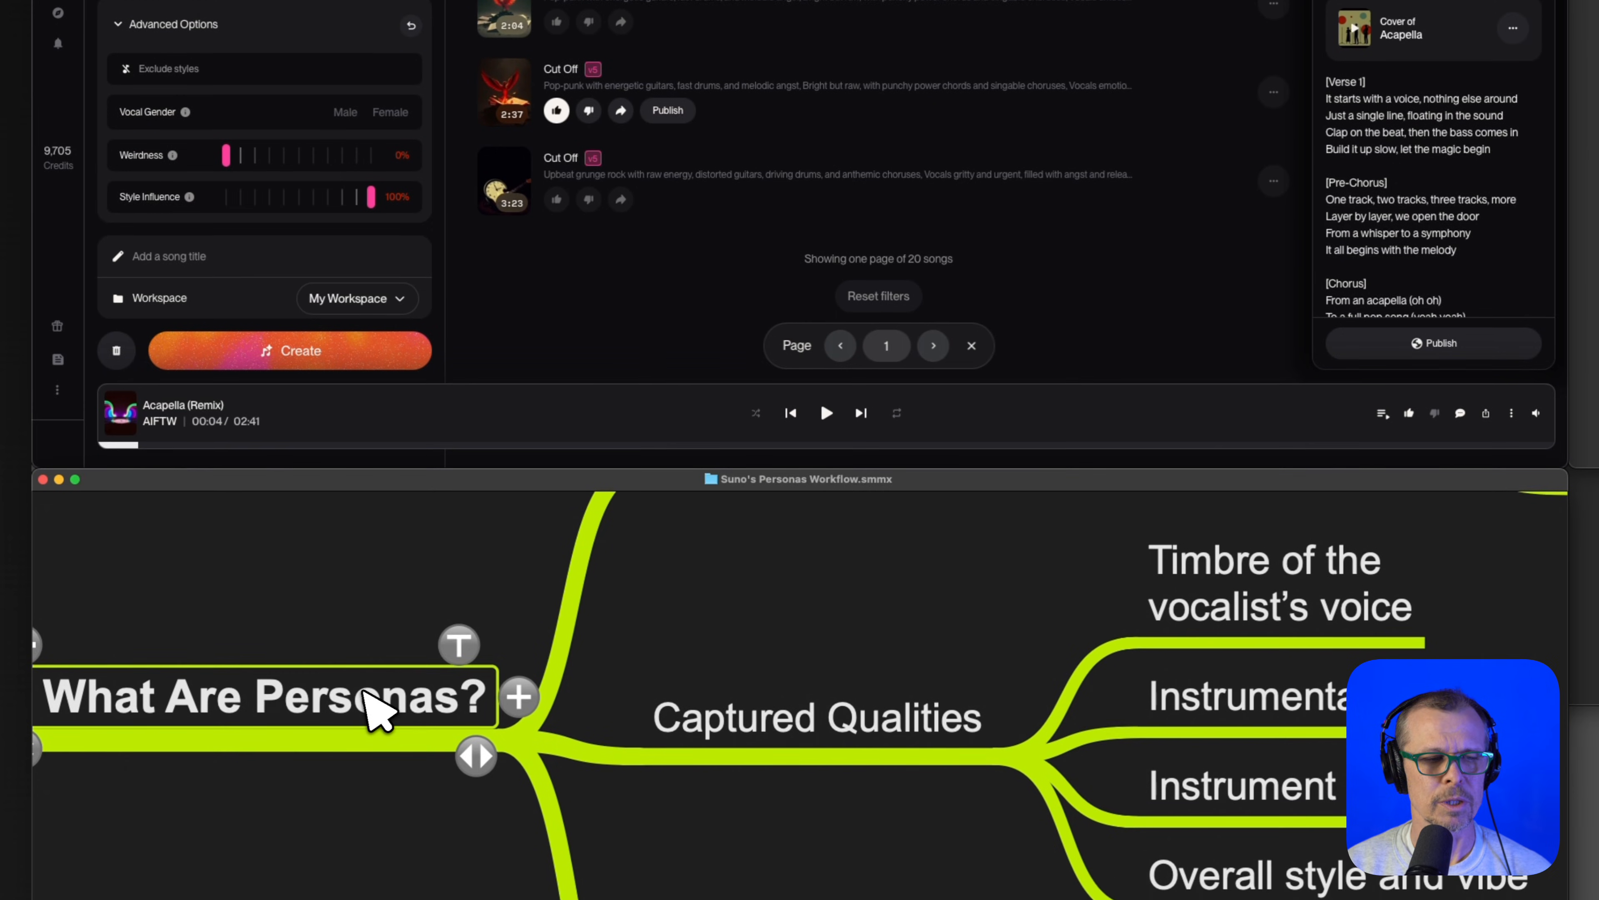
click(376, 195)
drag(371, 198, 324, 201)
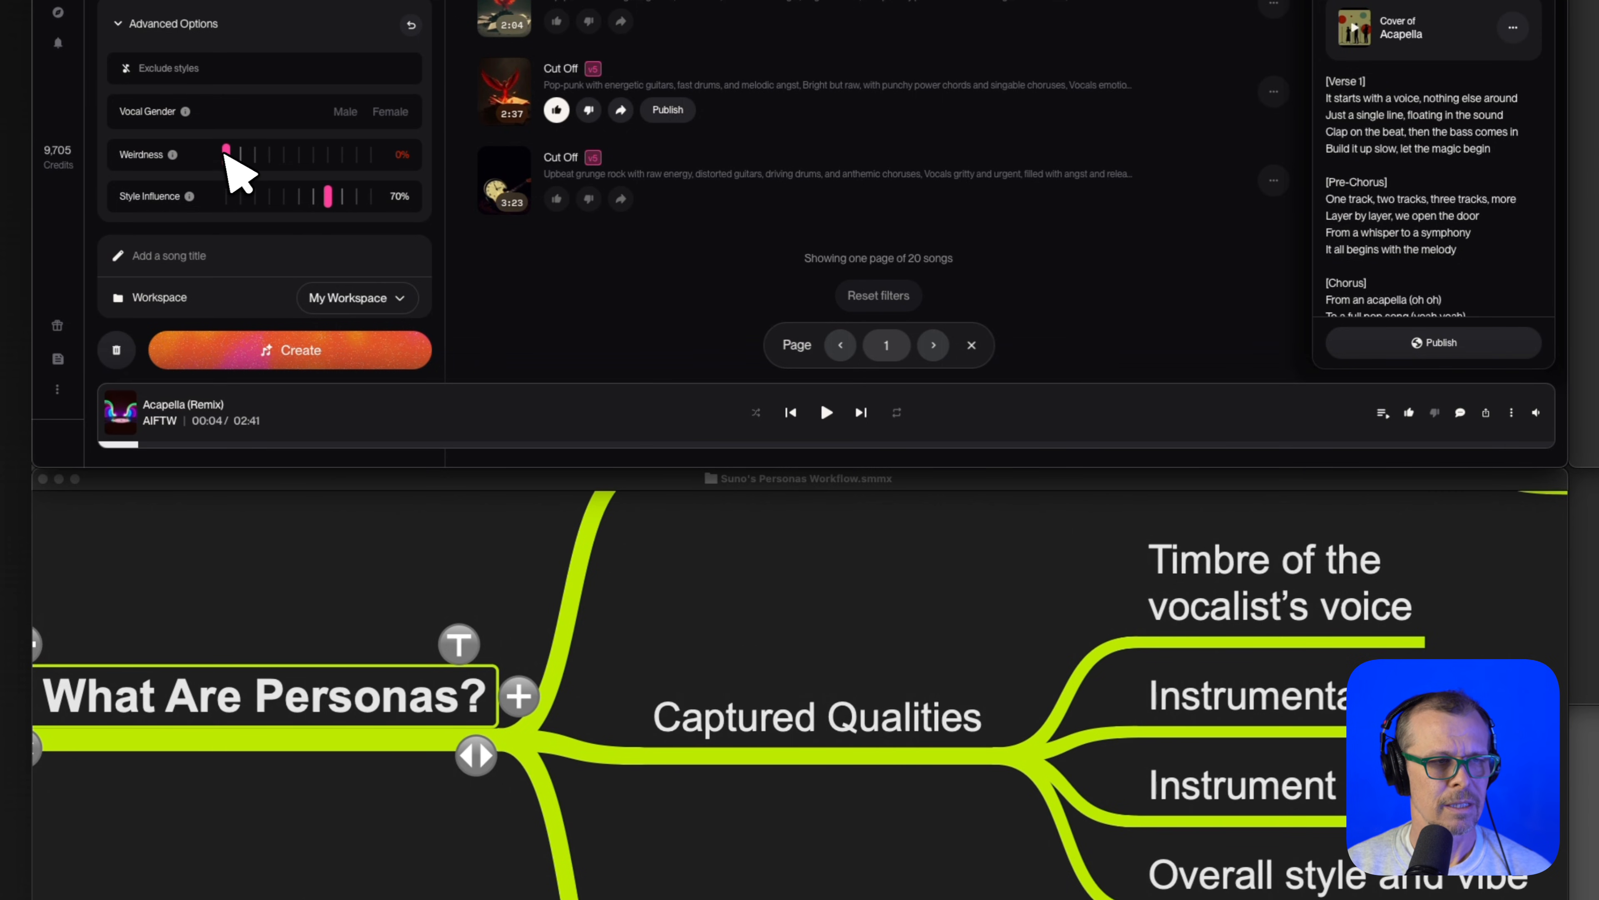
drag(229, 156, 265, 158)
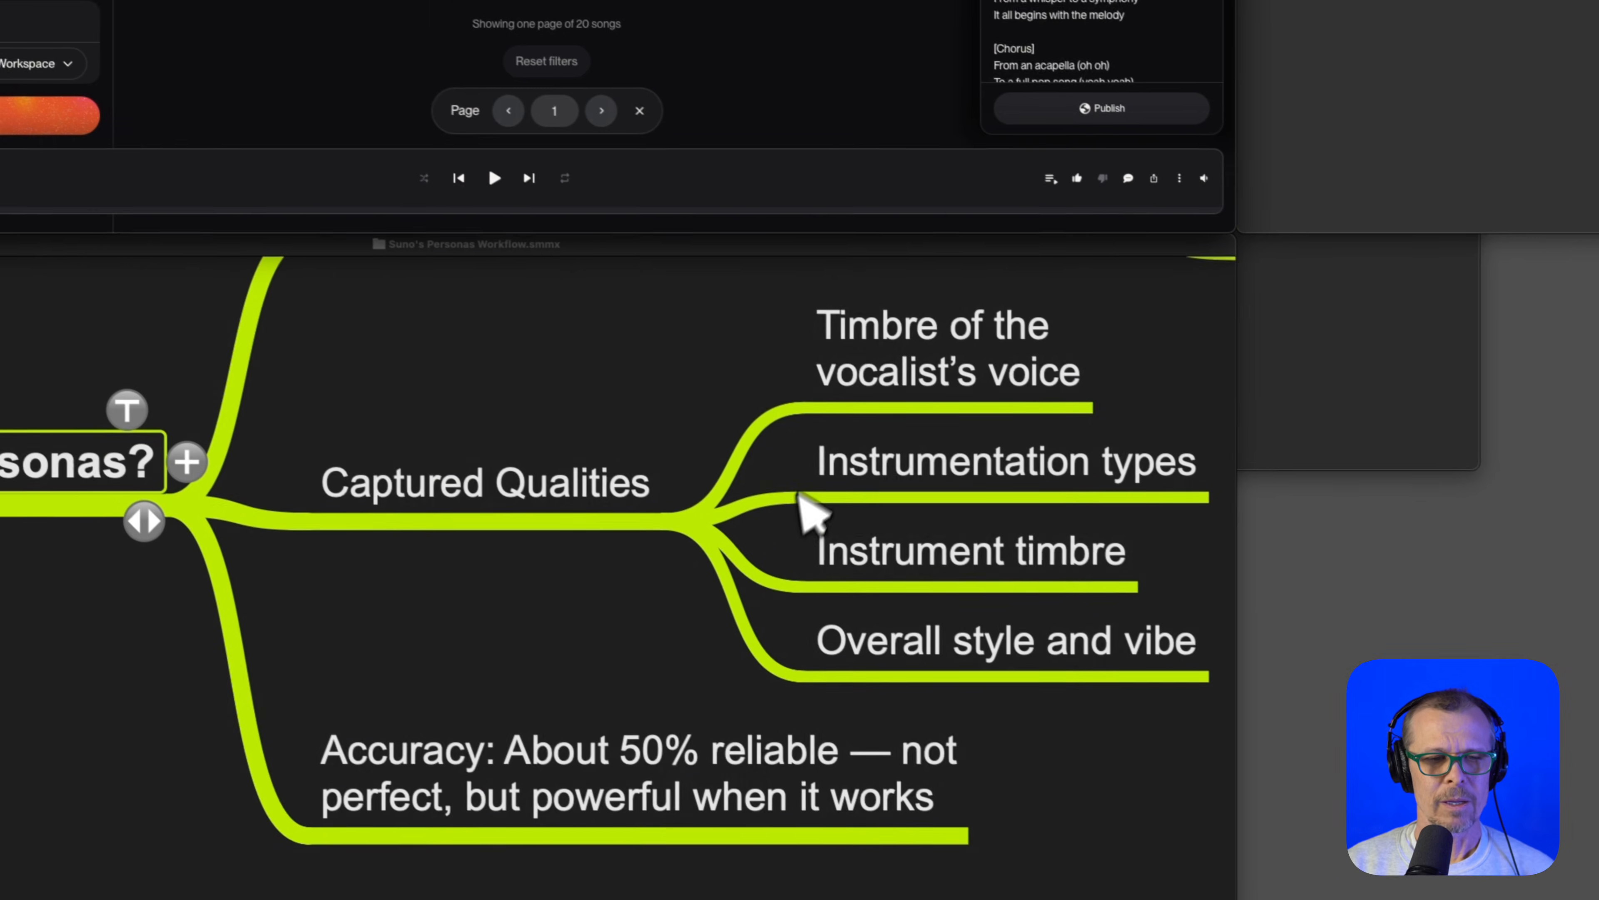
- Return to the mind map's central topic and expand the branch "2. What Can Personas Do?"
click(1247, 600)
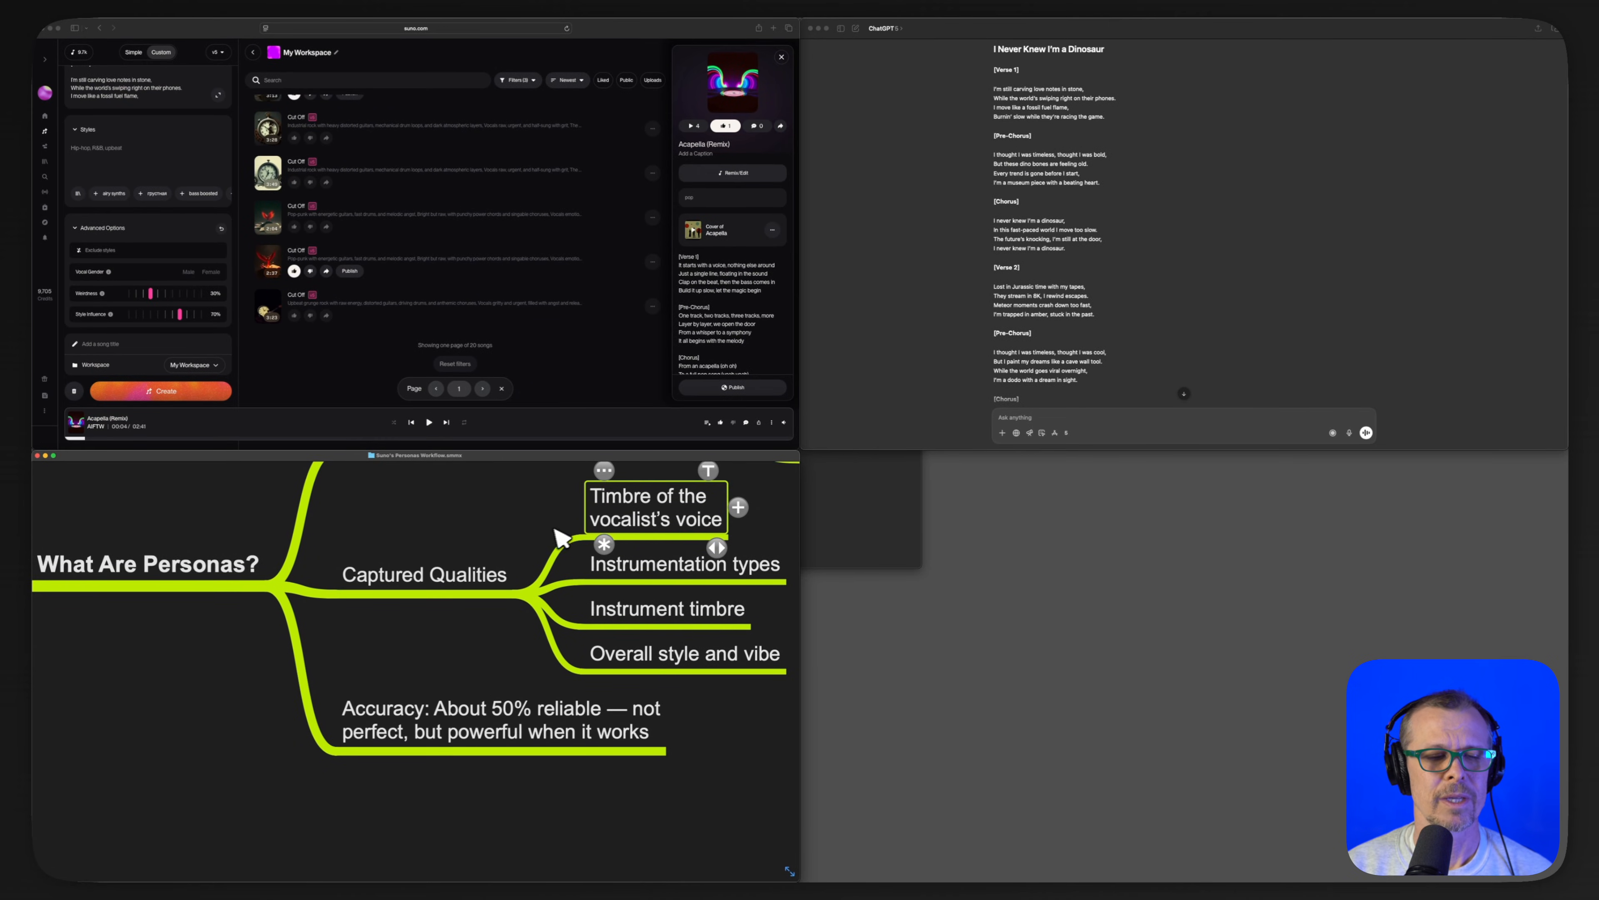
key(Left)
key(Left)
key(Left)
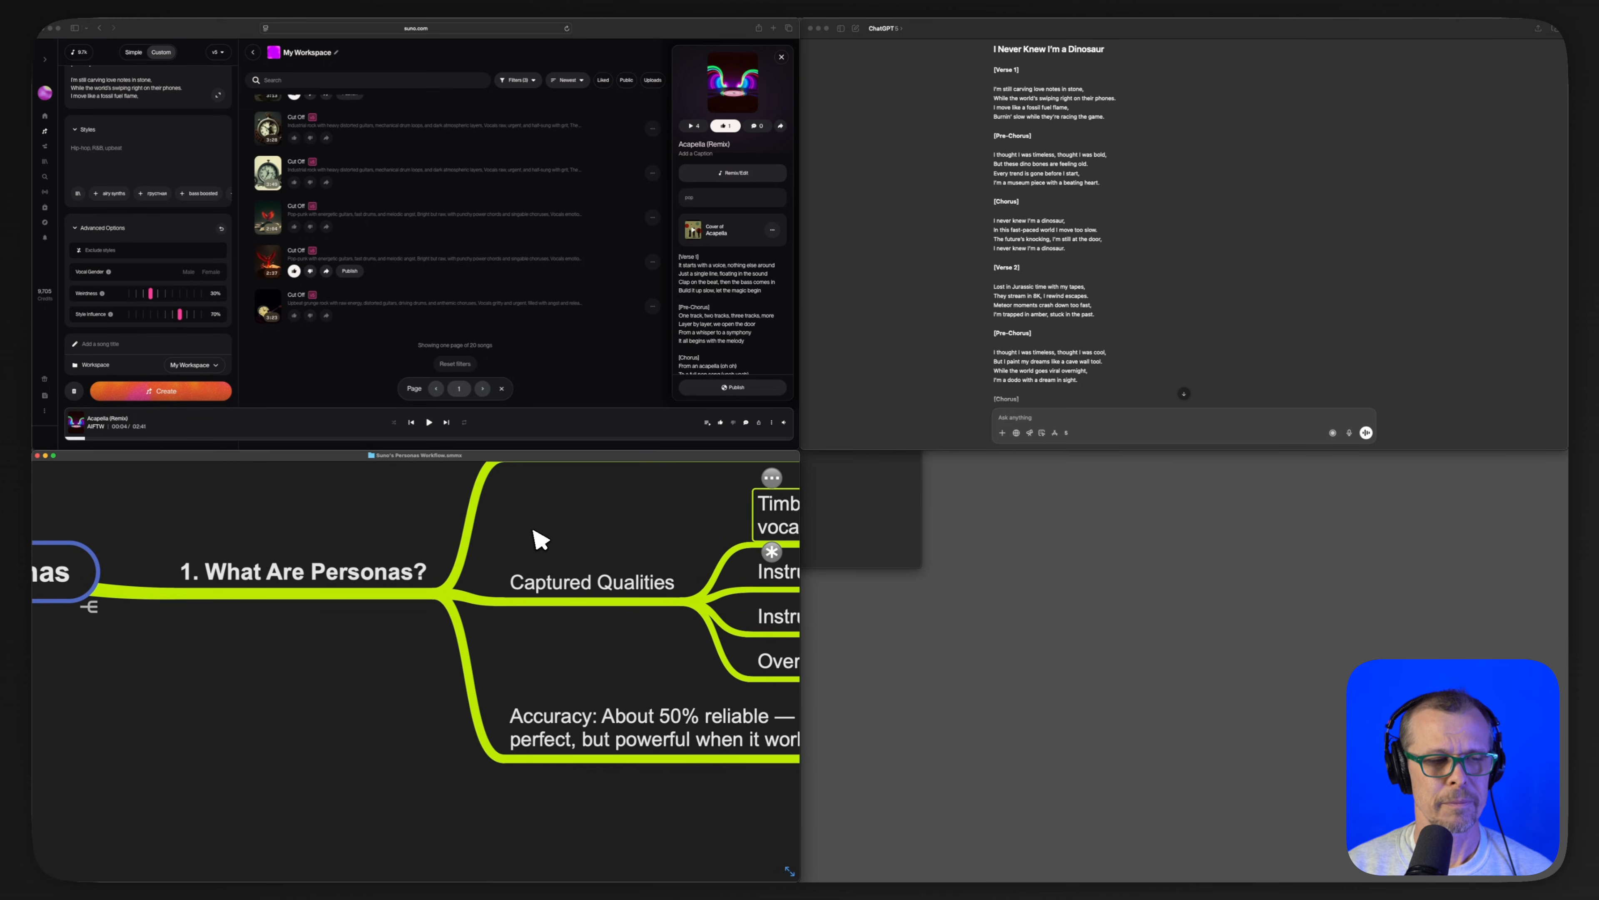
scroll(539, 537, left, 5)
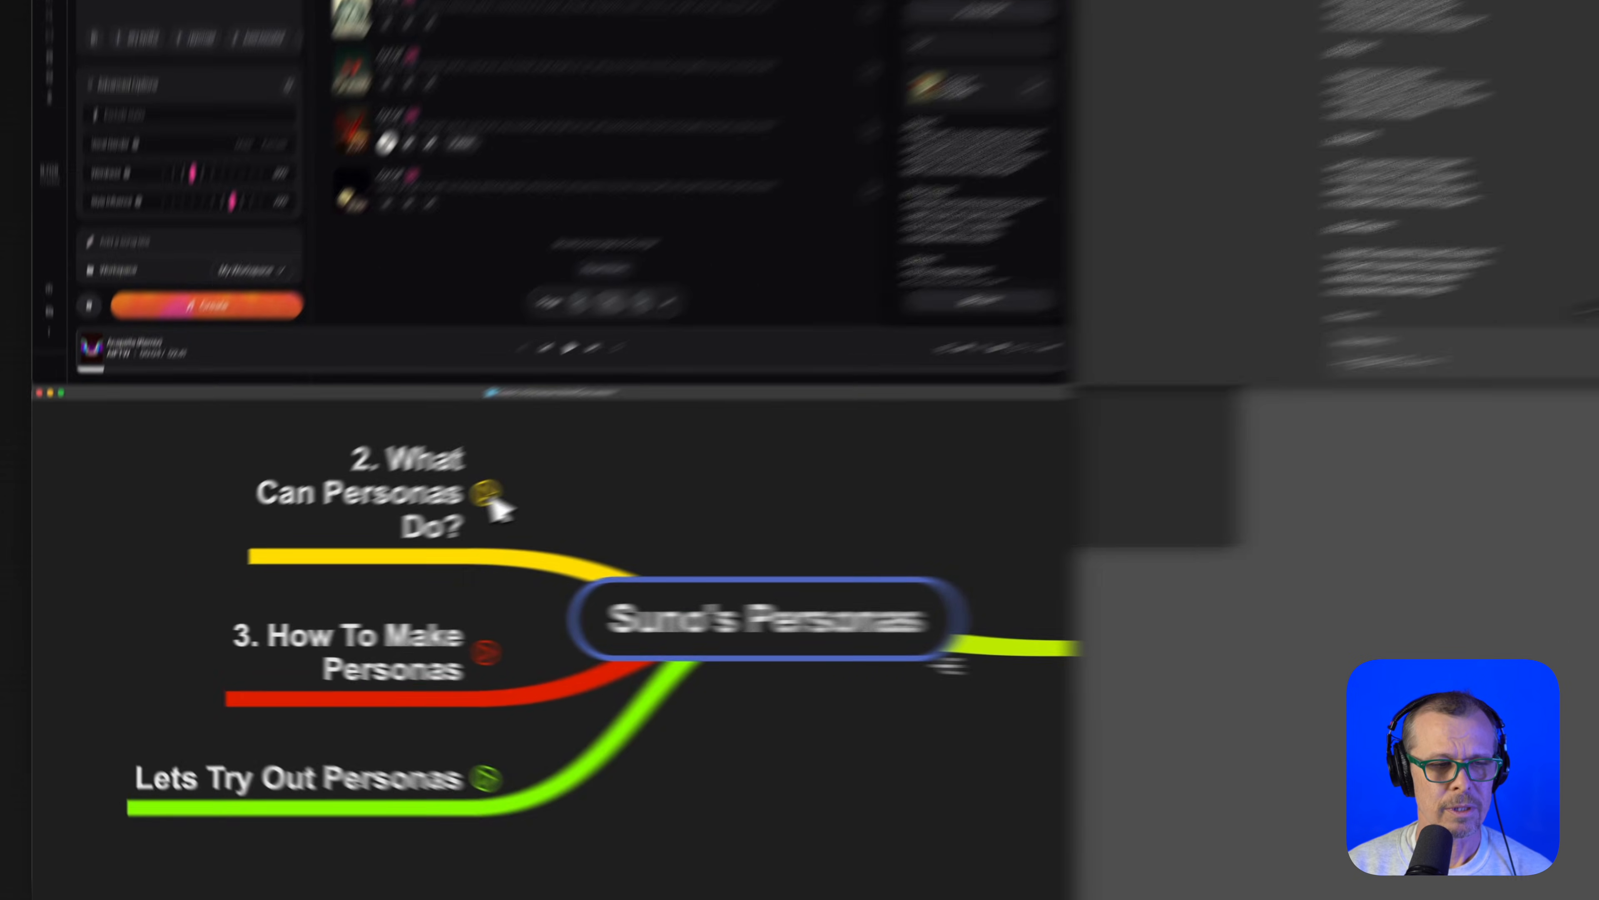
click(366, 529)
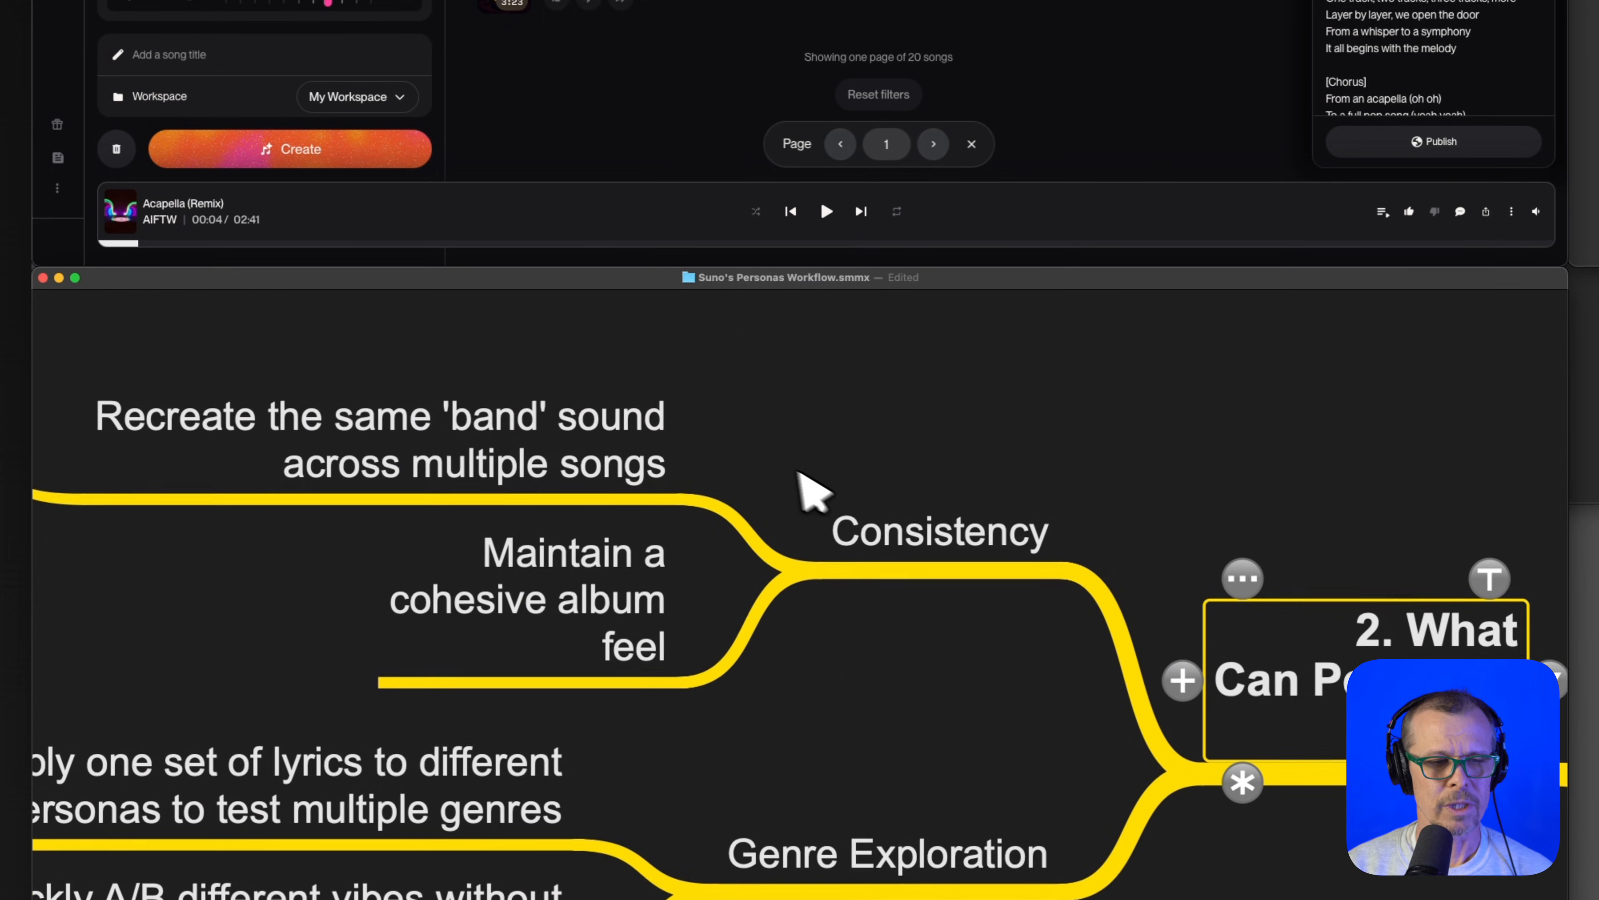
- Review the Consistency topic and its notes on recreating the same band sound, ending on Same Lead Singer
click(948, 529)
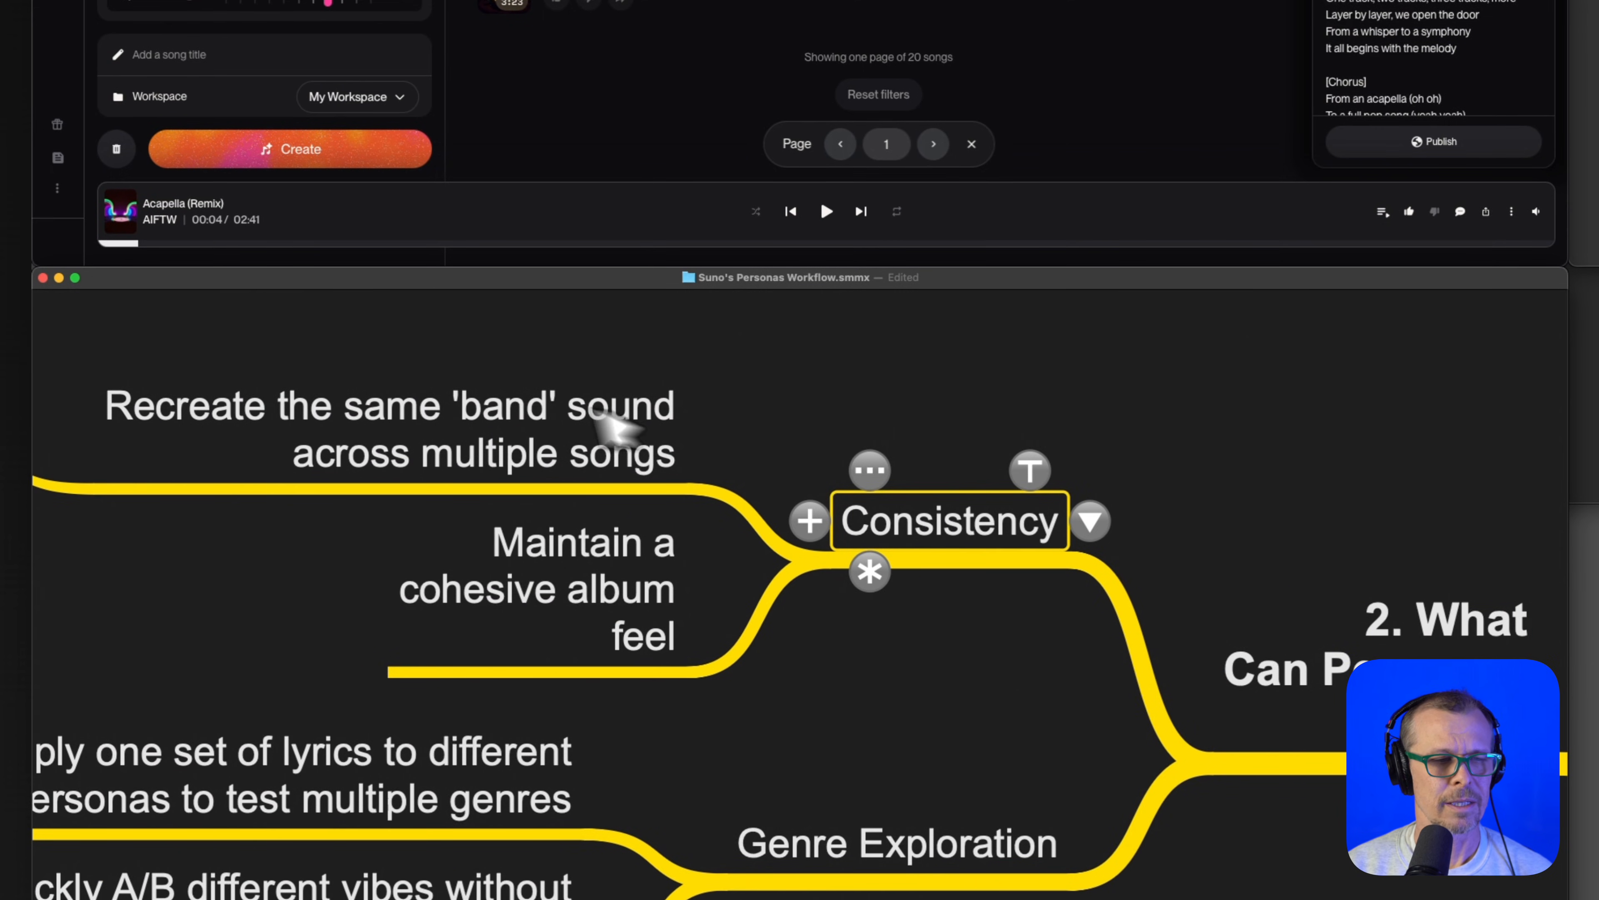
scroll(412, 425, left, 3)
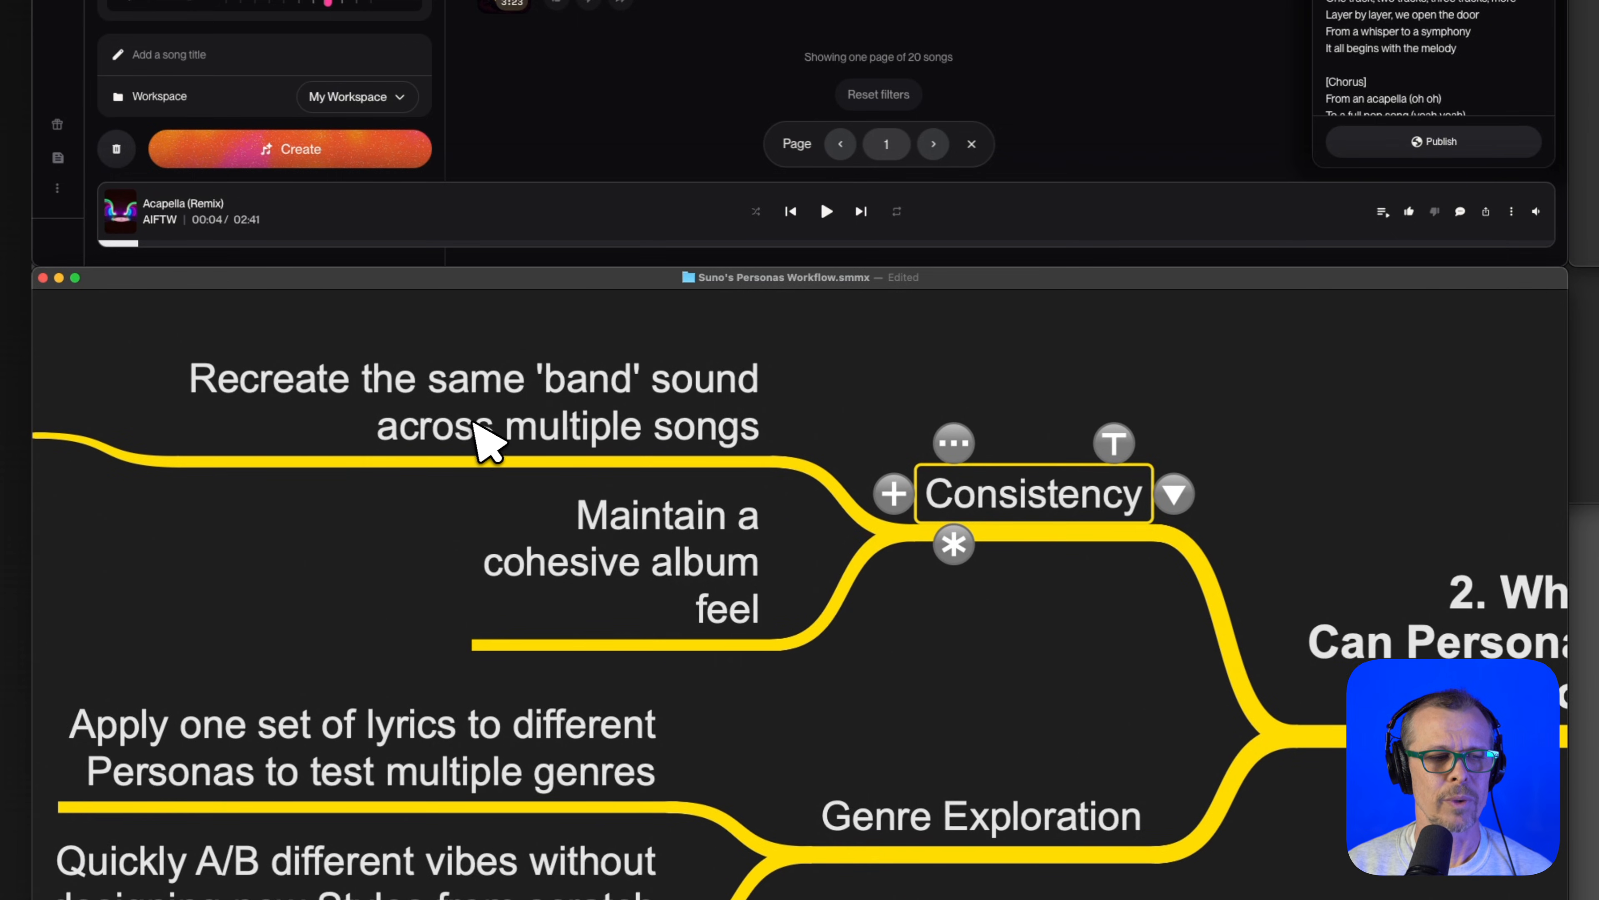
scroll(488, 441, left, 5)
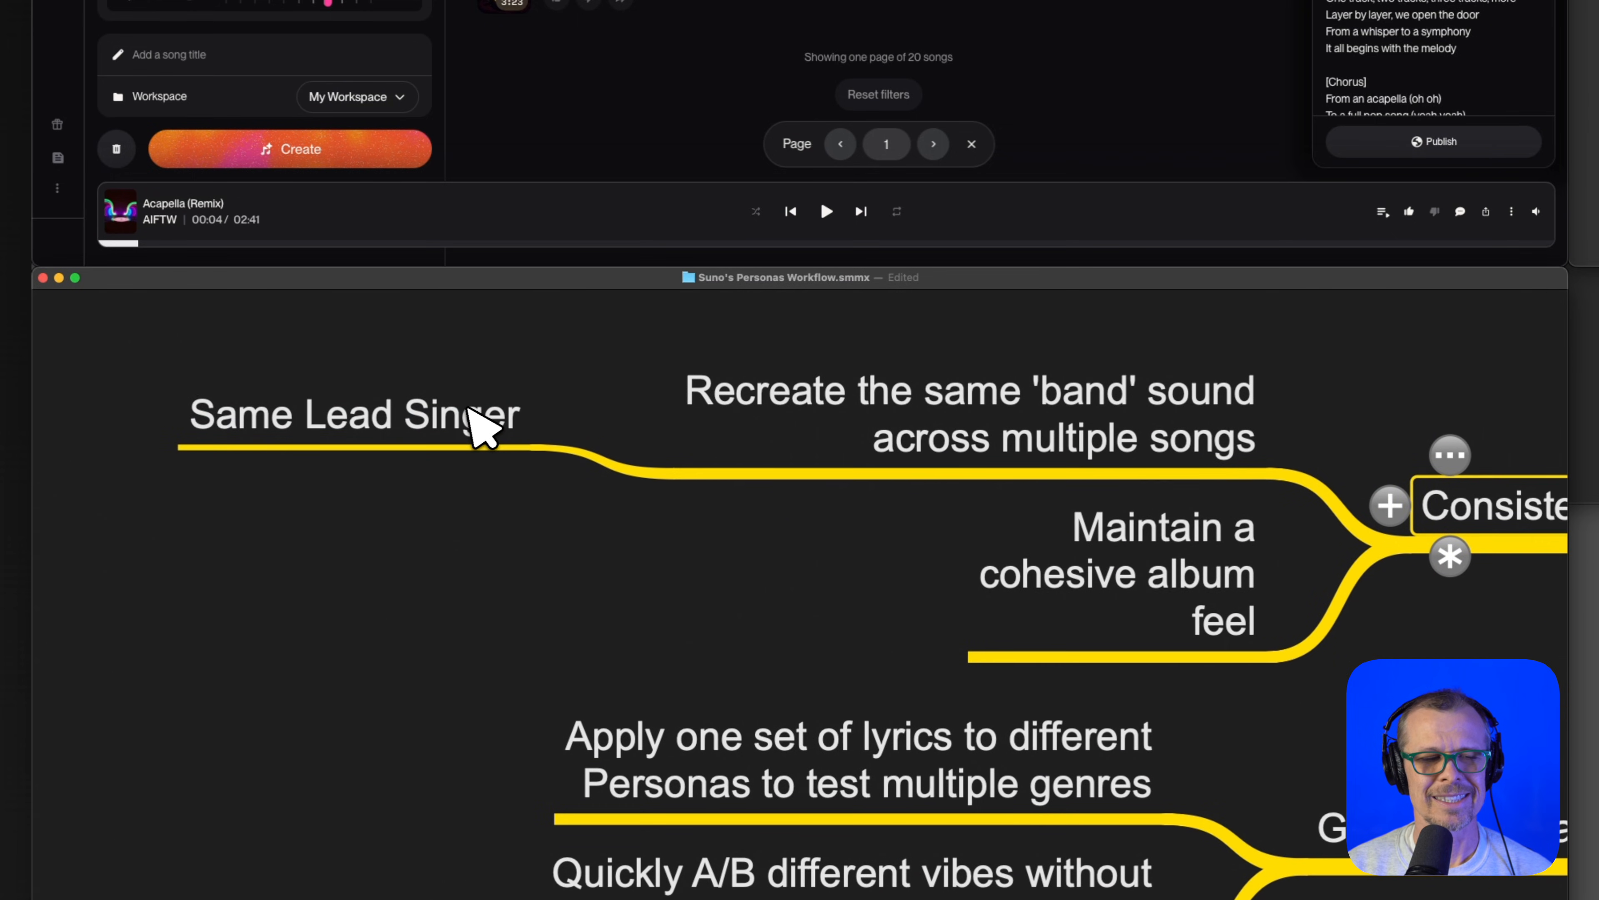
click(448, 422)
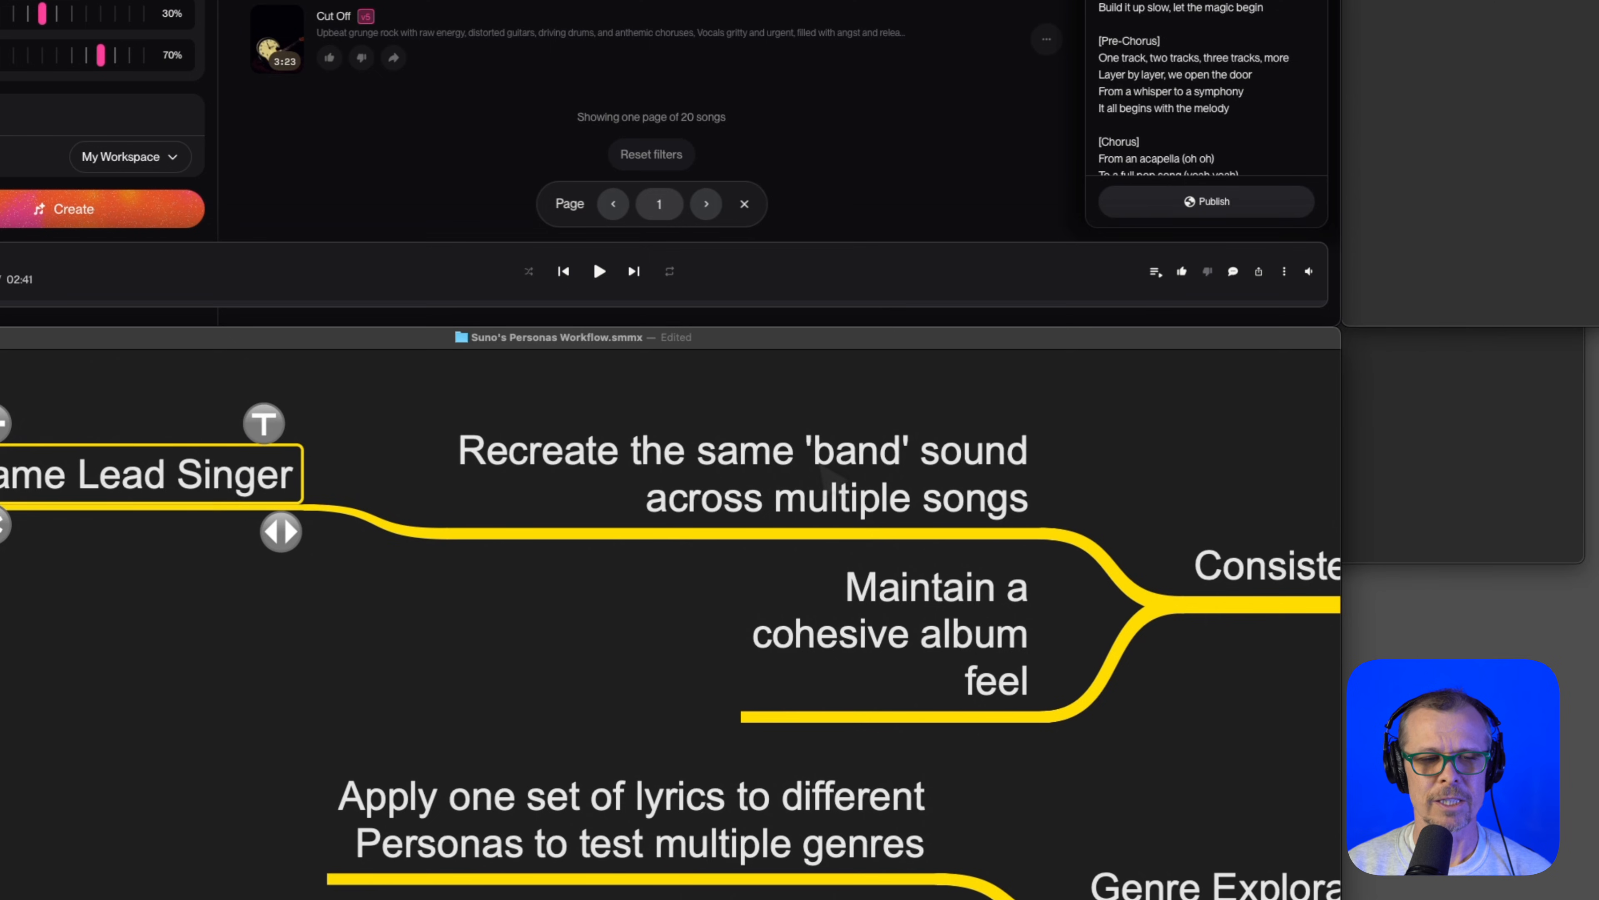
- Highlight the mind map note on recreating the same 'band' sound across multiple songs, followed by its Same Lead Singer subtopic
click(819, 488)
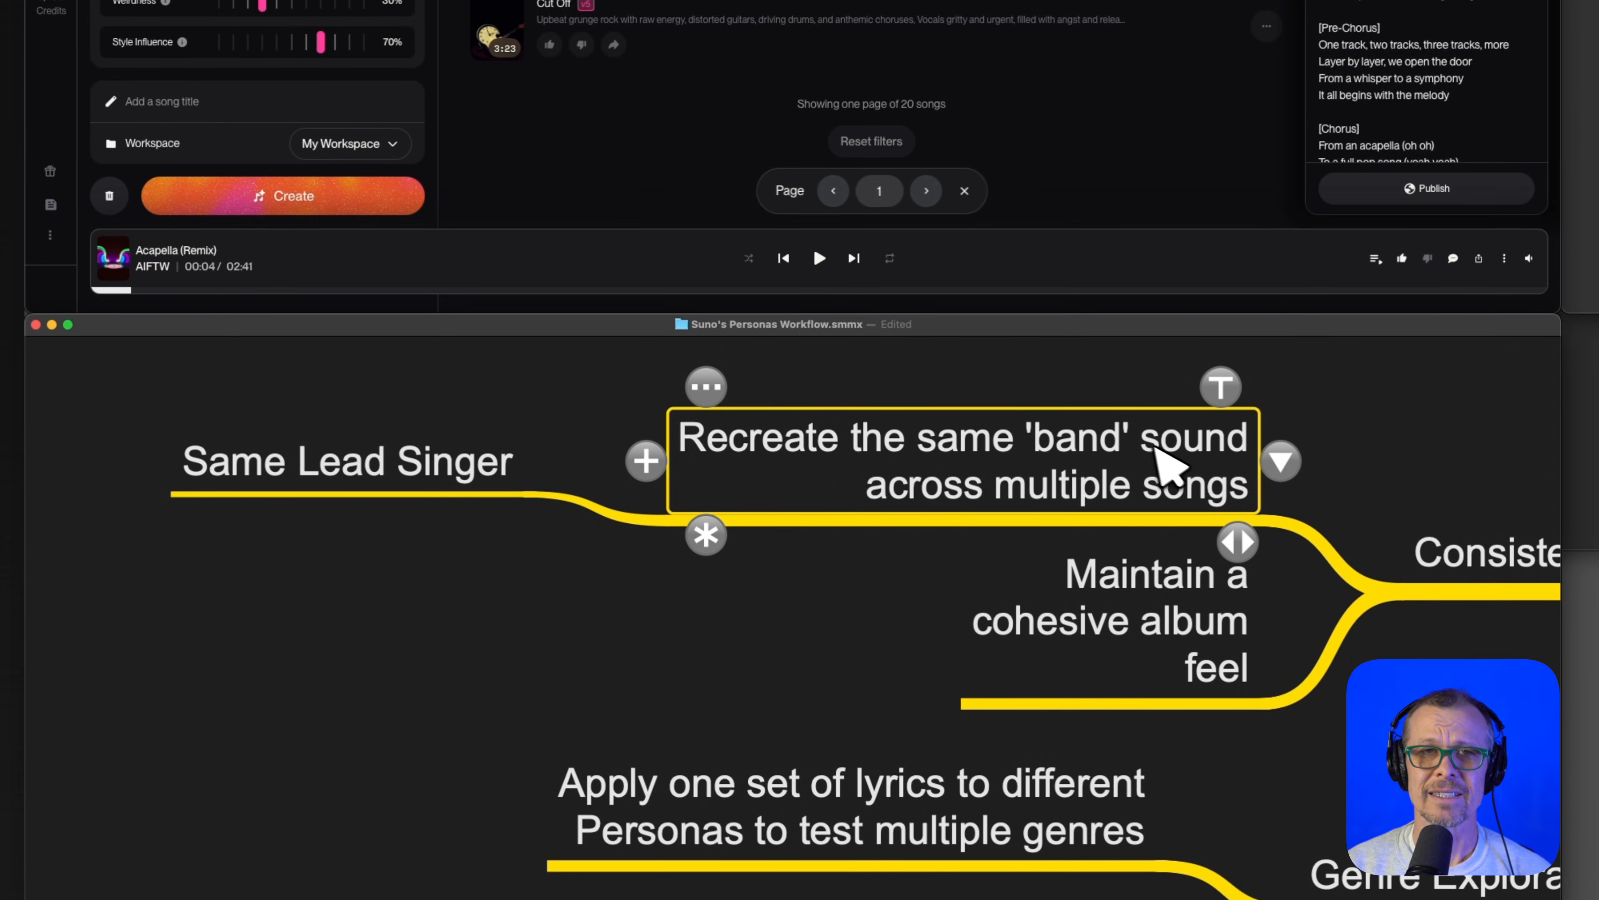
scroll(1096, 435, right, 2)
scroll(1096, 435, down, 1)
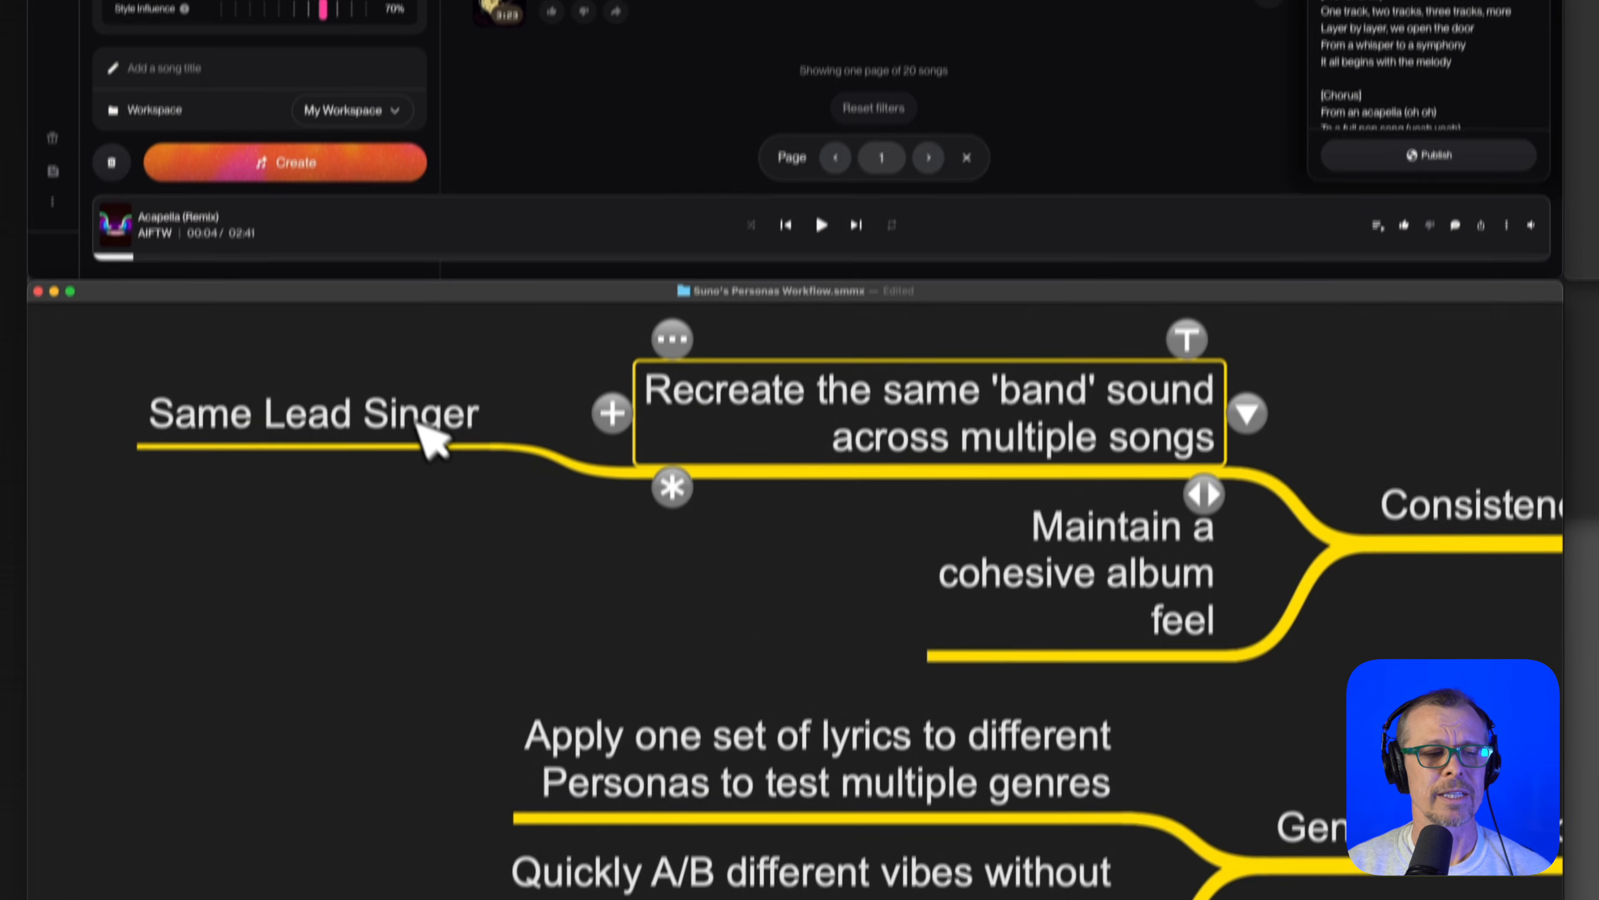
click(399, 455)
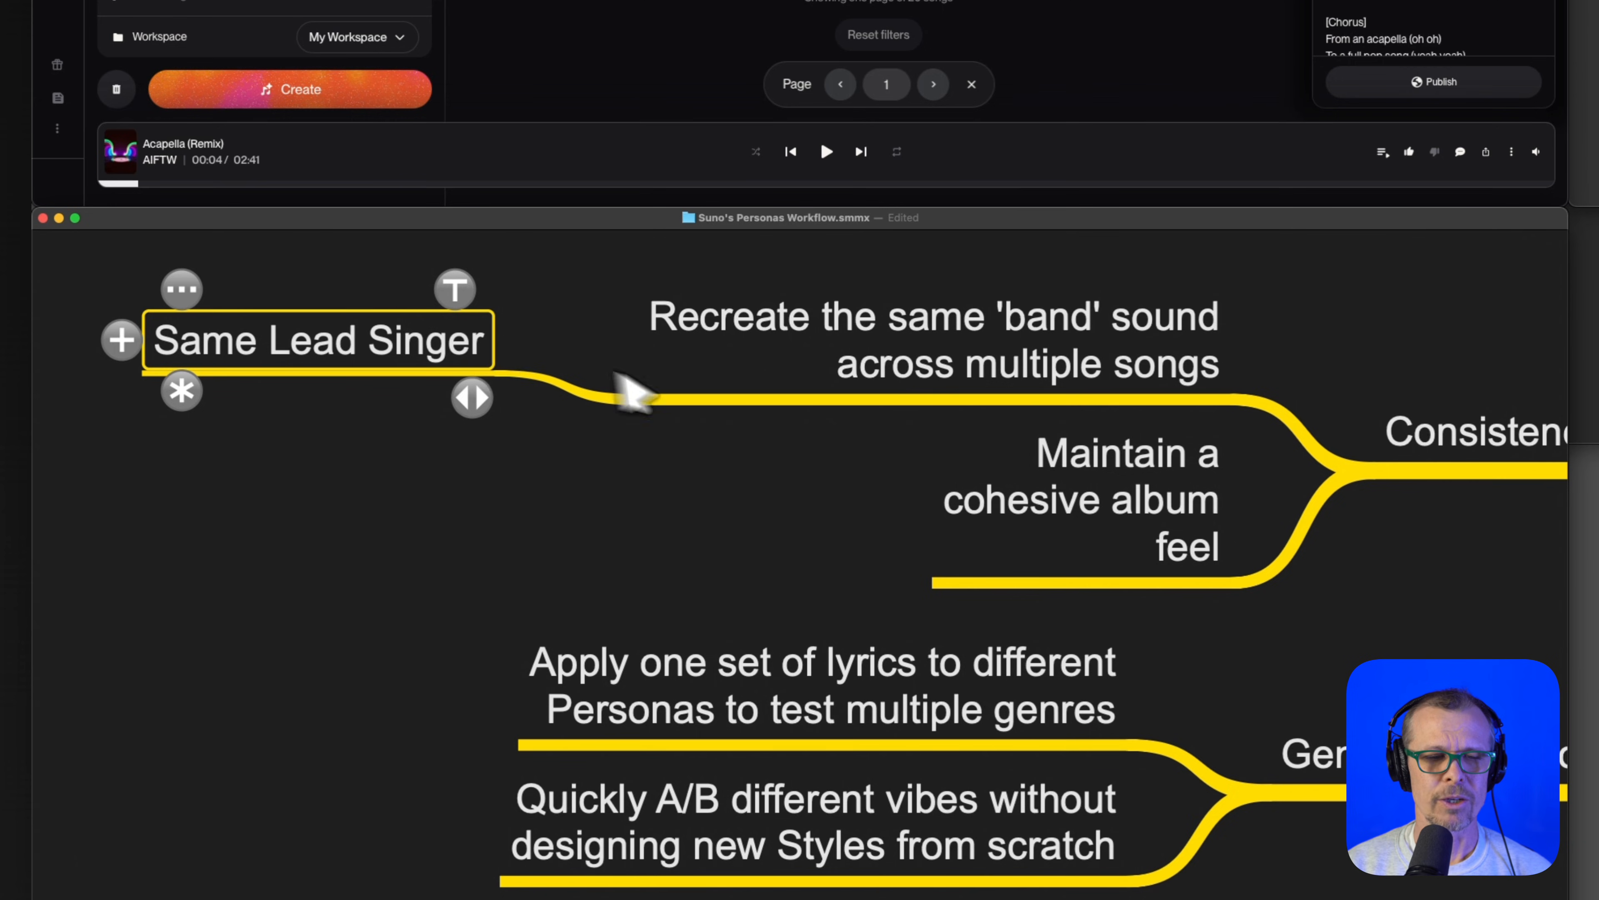
- Examine the rest of the branch "2. What Can Personas Do?", covering the cohesive album feel note and the Genre Exploration topic
scroll(888, 459, right, 18)
scroll(888, 459, down, 5)
scroll(900, 467, right, 20)
scroll(901, 467, down, 7)
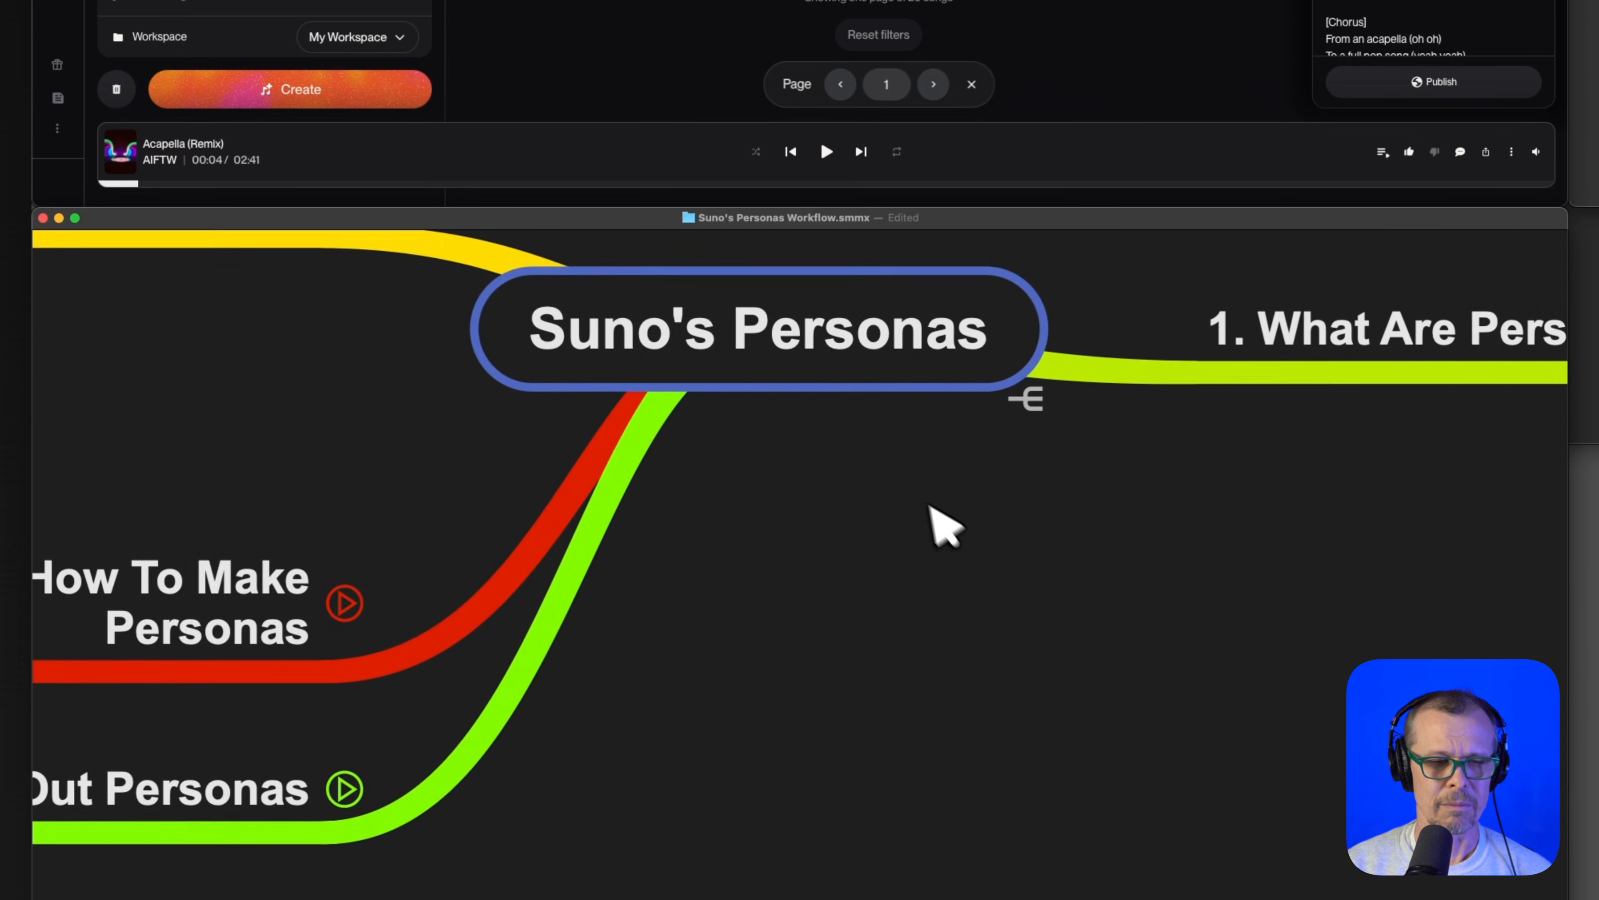
scroll(1152, 620, left, 20)
scroll(1124, 615, up, 6)
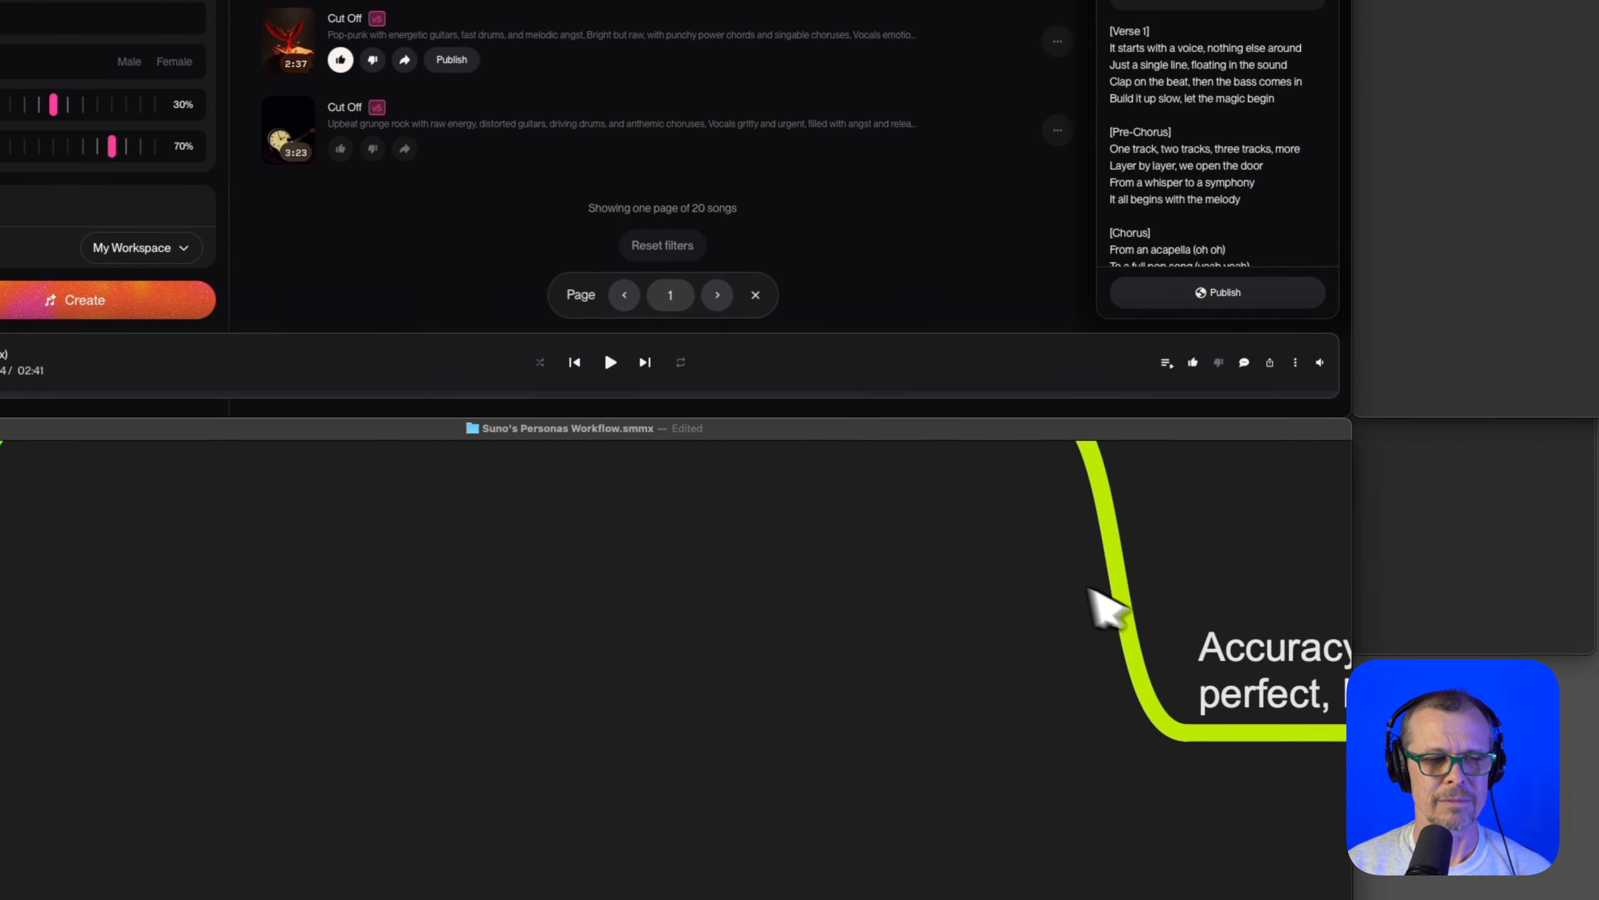
scroll(969, 561, left, 15)
scroll(970, 560, down, 2)
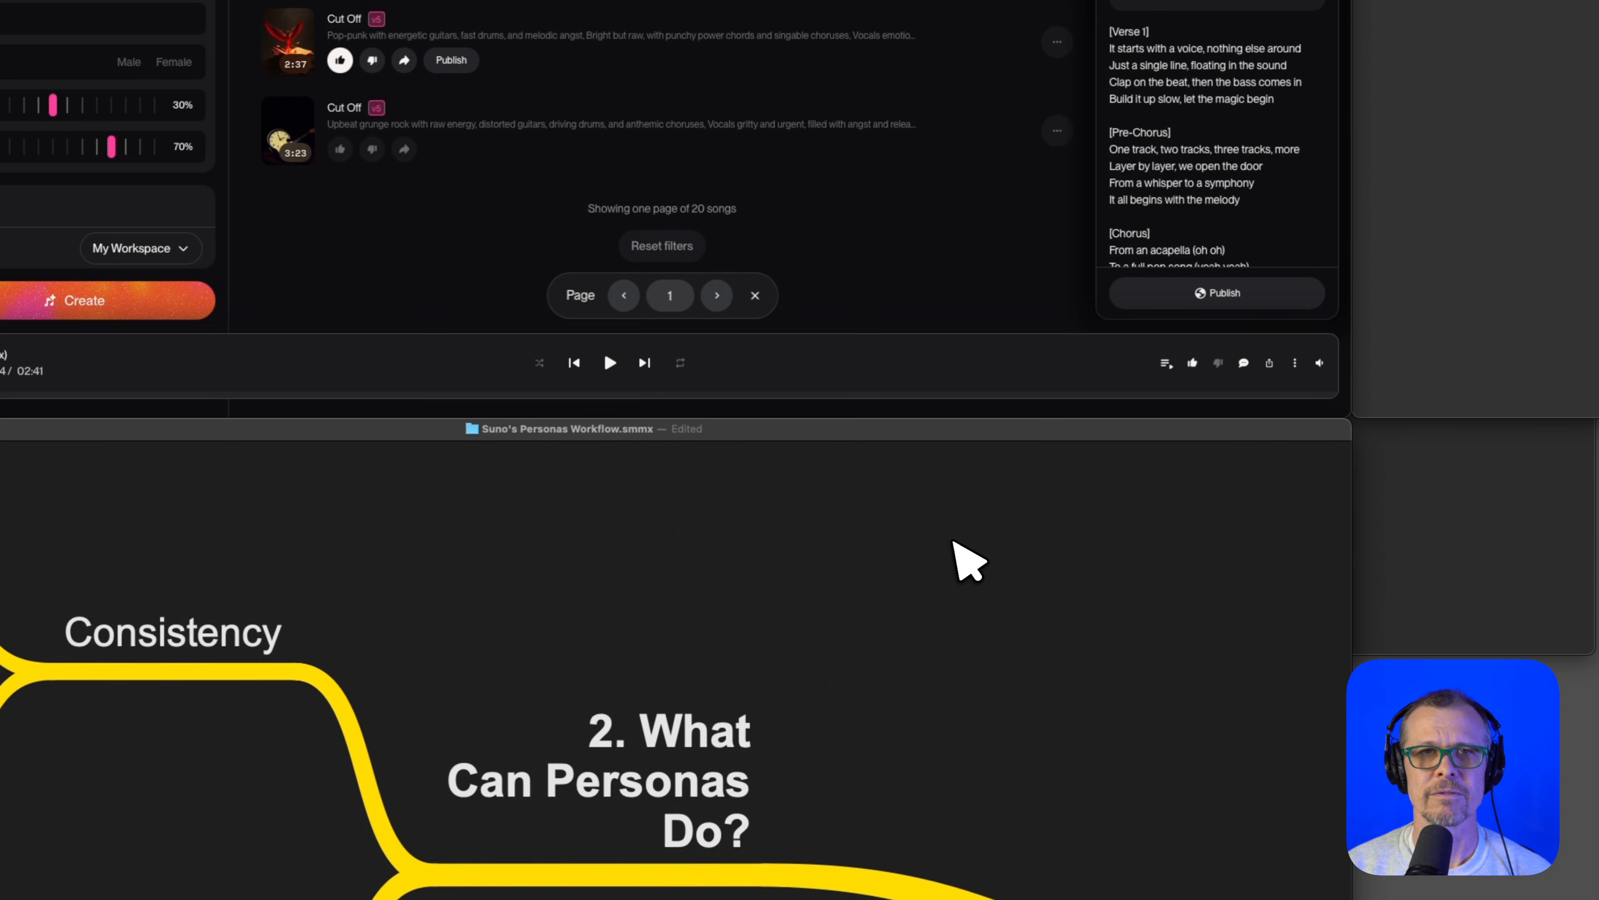
scroll(930, 541, left, 15)
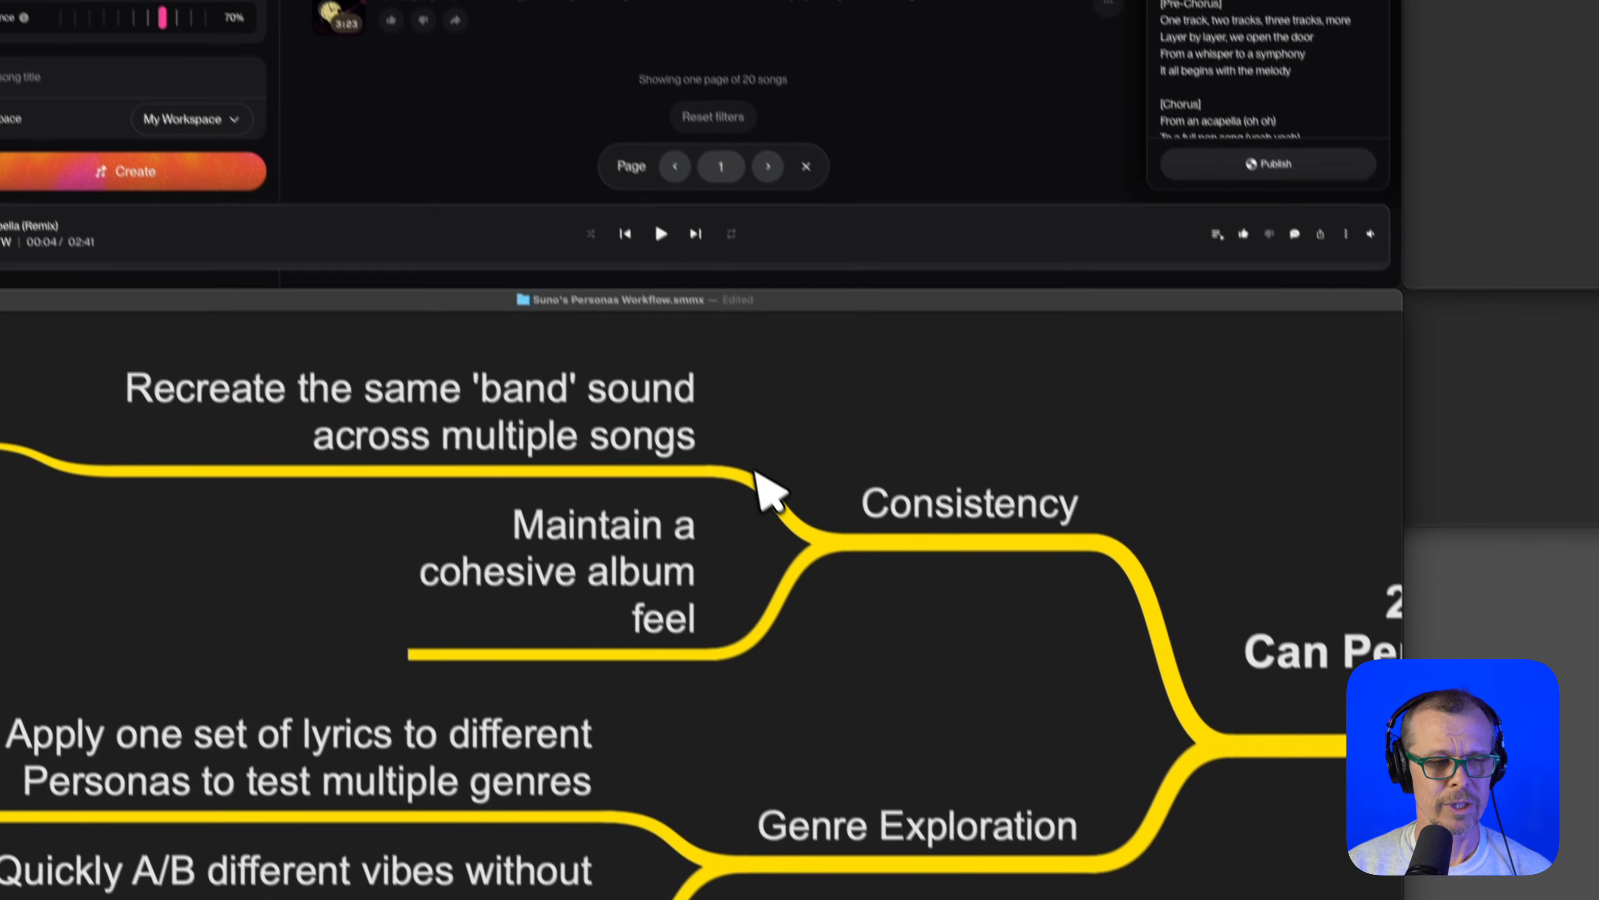
scroll(916, 838, left, 8)
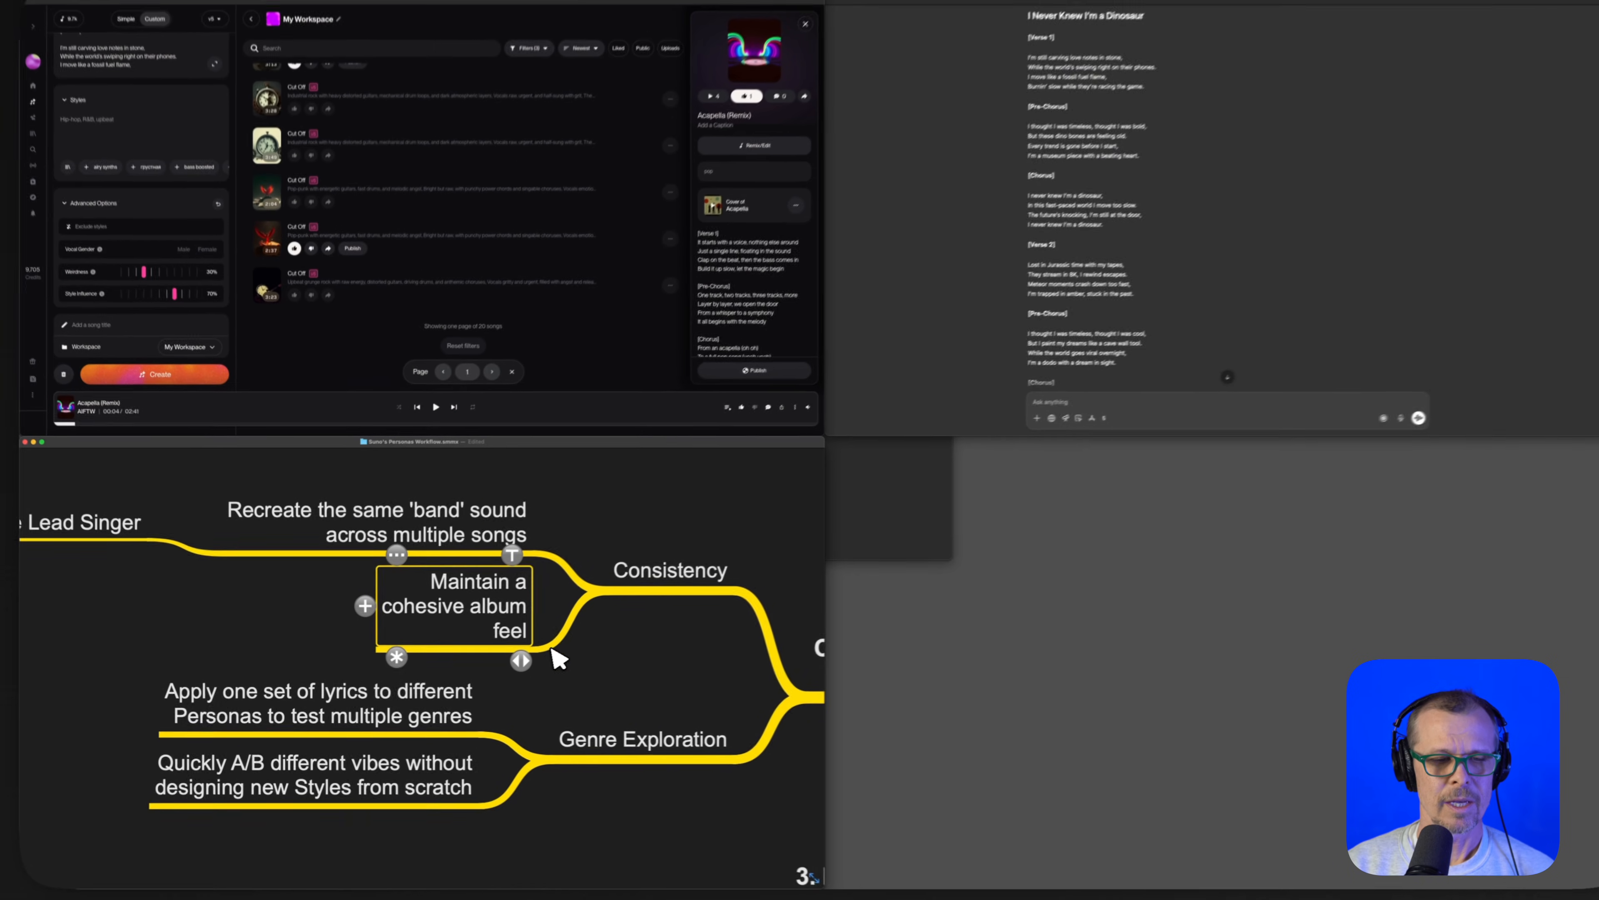
scroll(585, 699, down, 2)
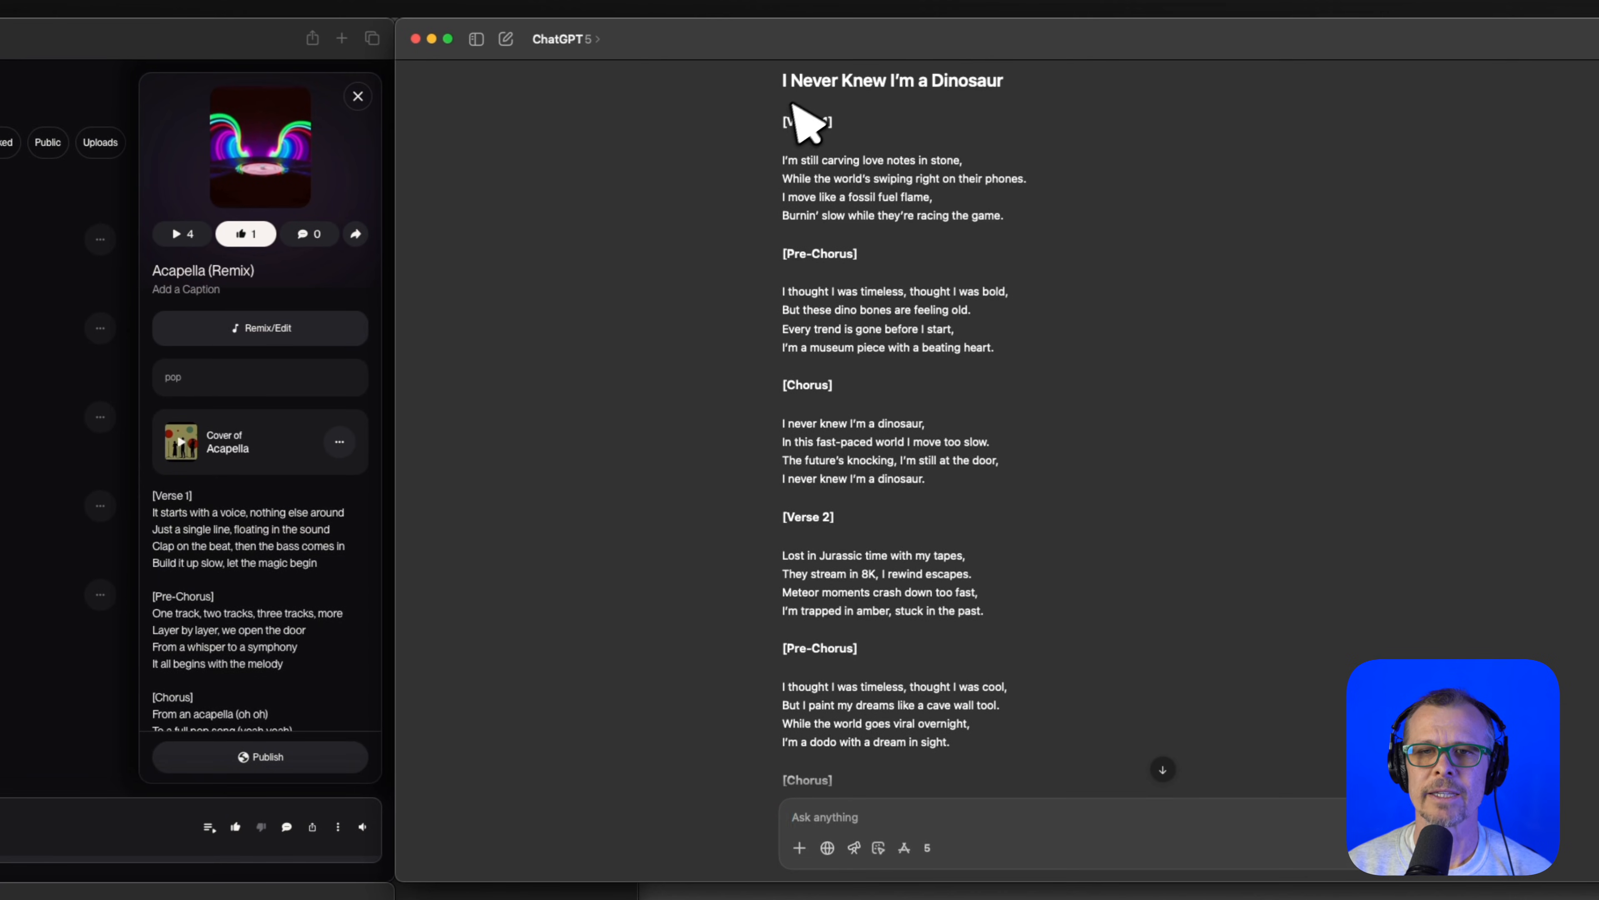
- Switch to ChatGPT and highlight the title "I Never Knew I'm a Dinosaur", followed by the lyrics from Verse 1 to the Outro heading
drag(783, 83, 1031, 94)
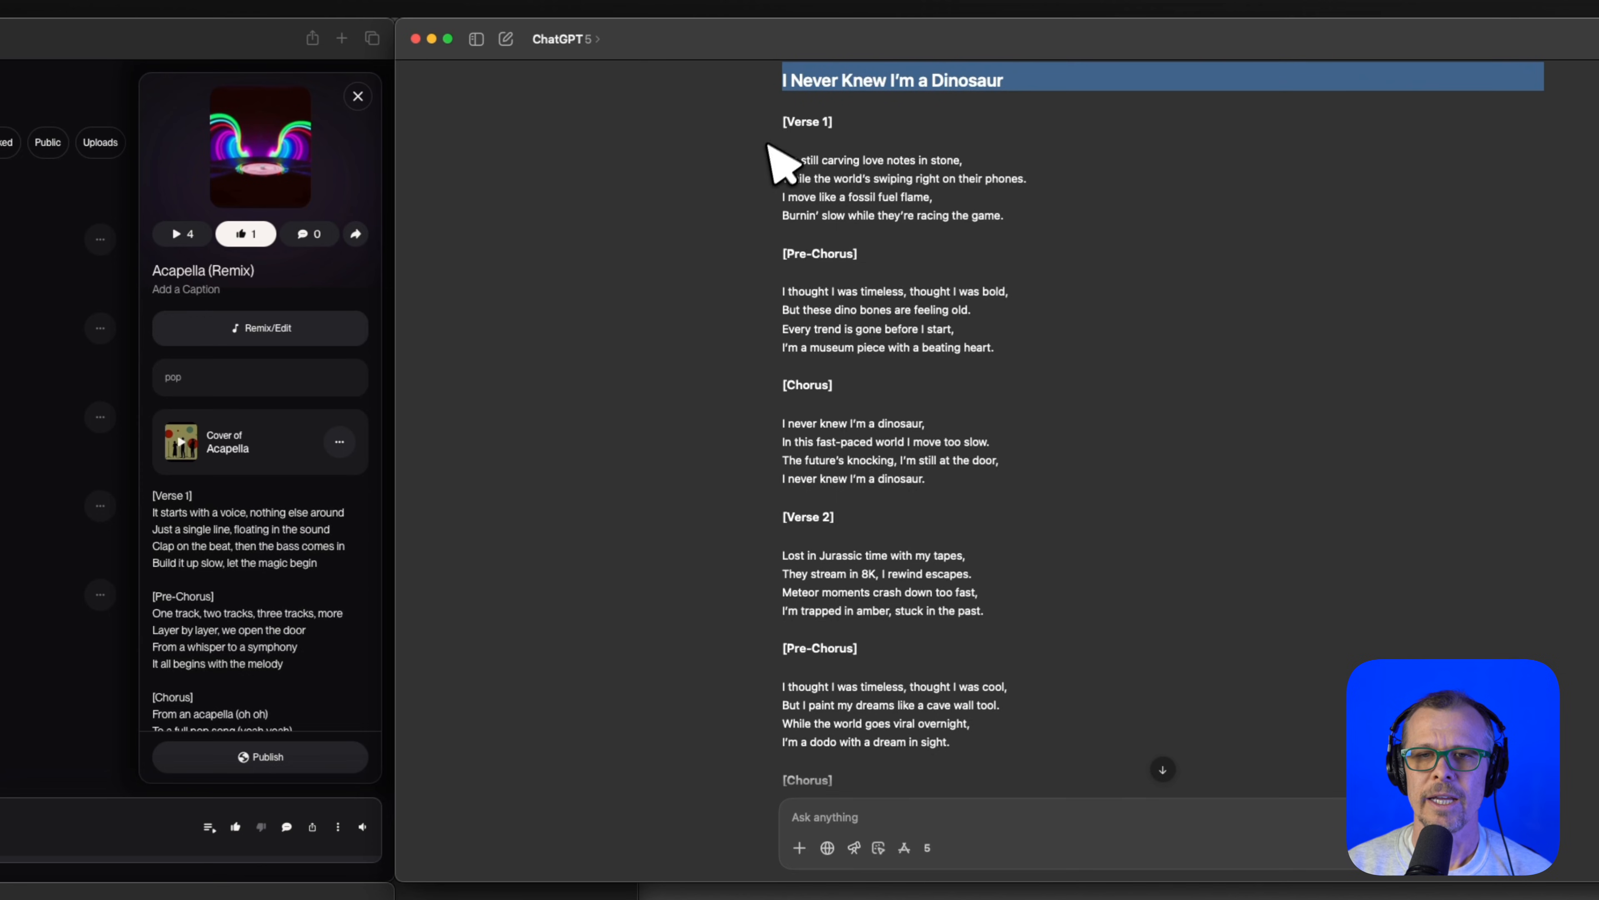
drag(780, 121, 955, 751)
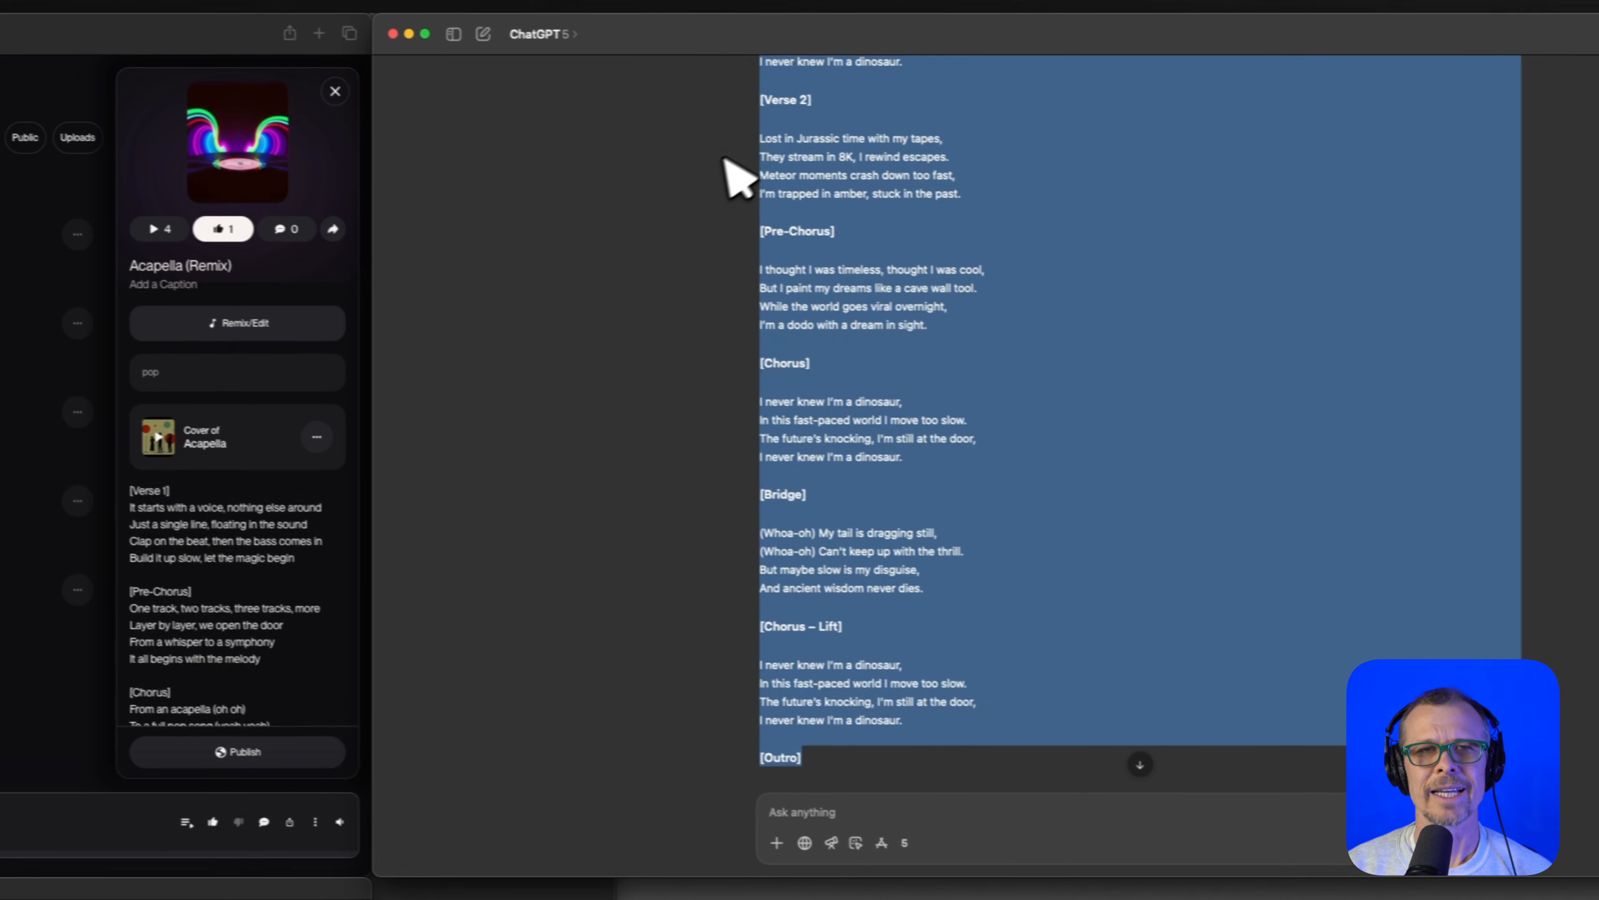
scroll(803, 152, up, 6)
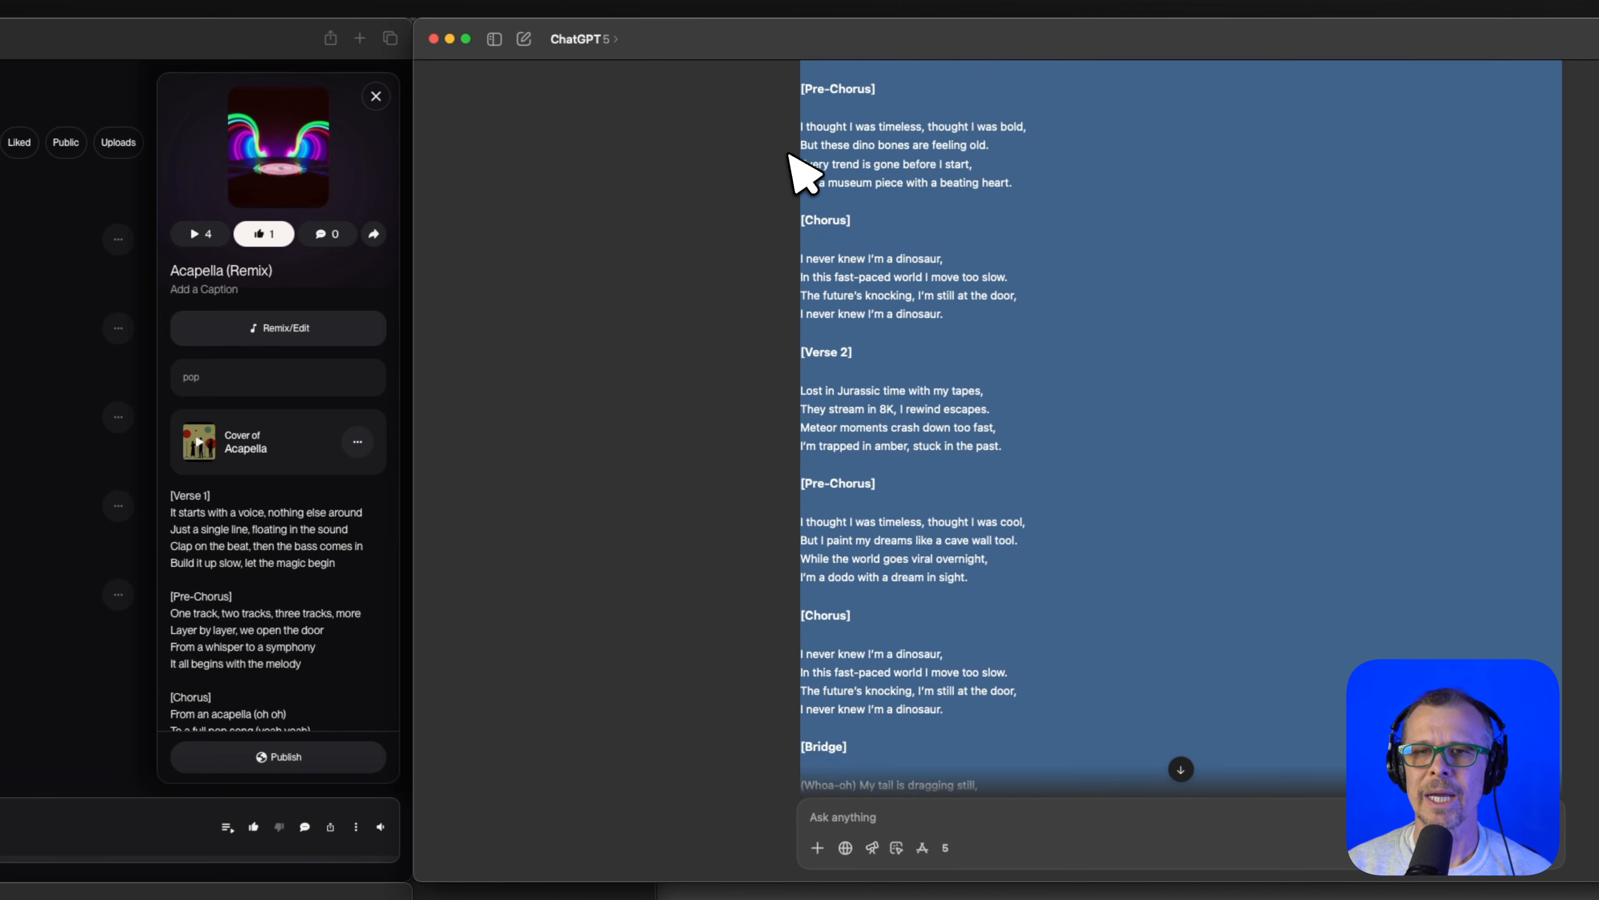
scroll(771, 211, up, 4)
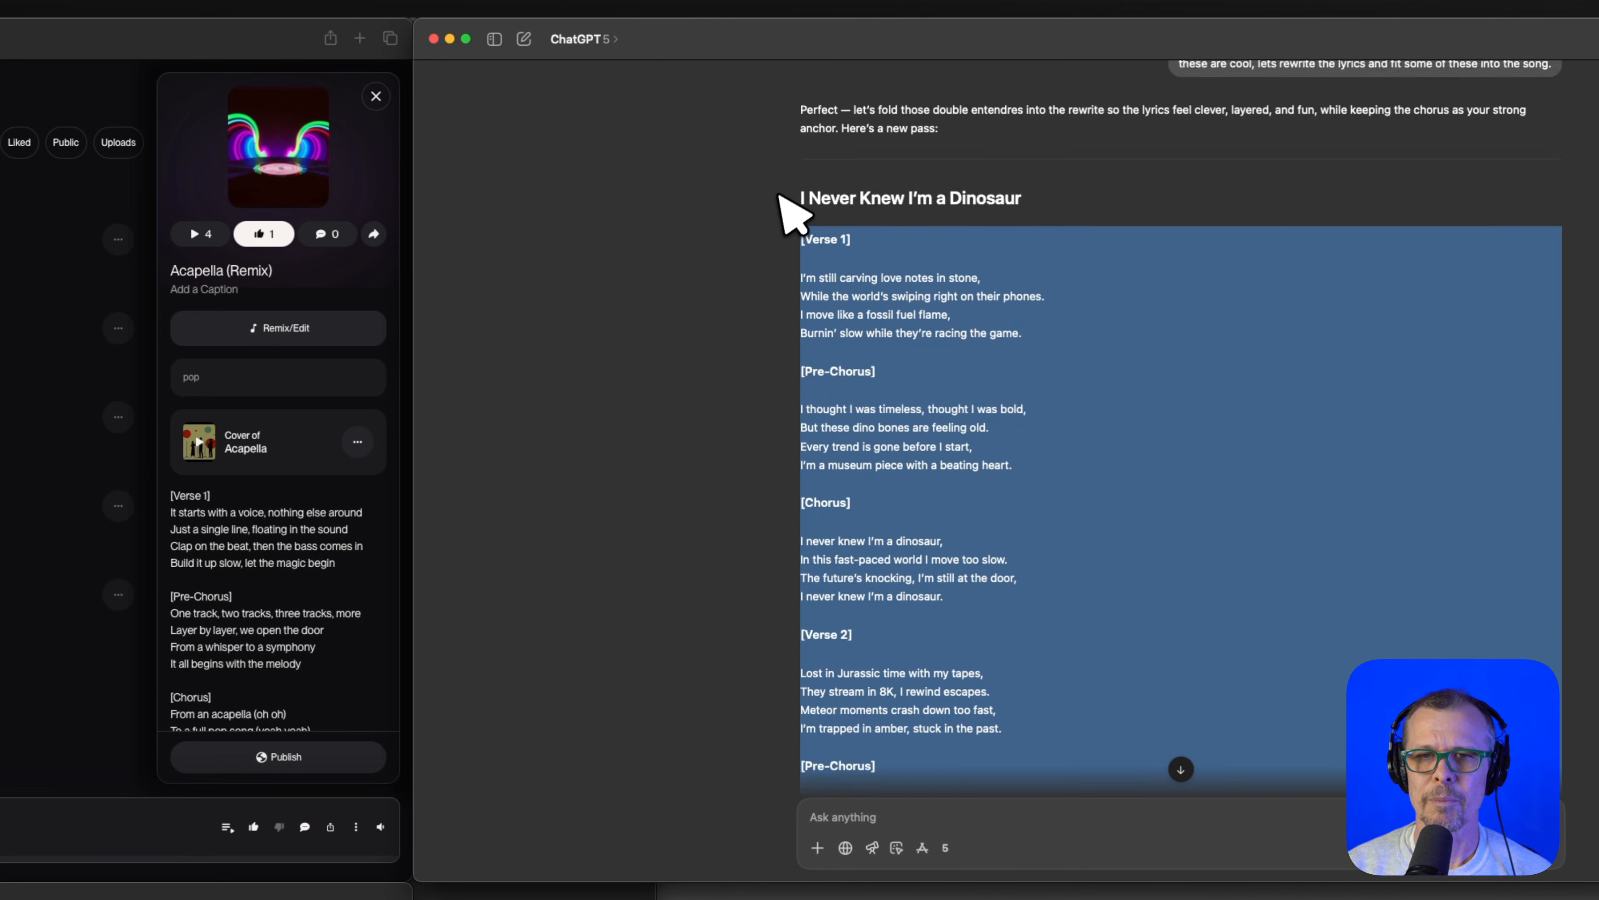
scroll(796, 201, down, 1)
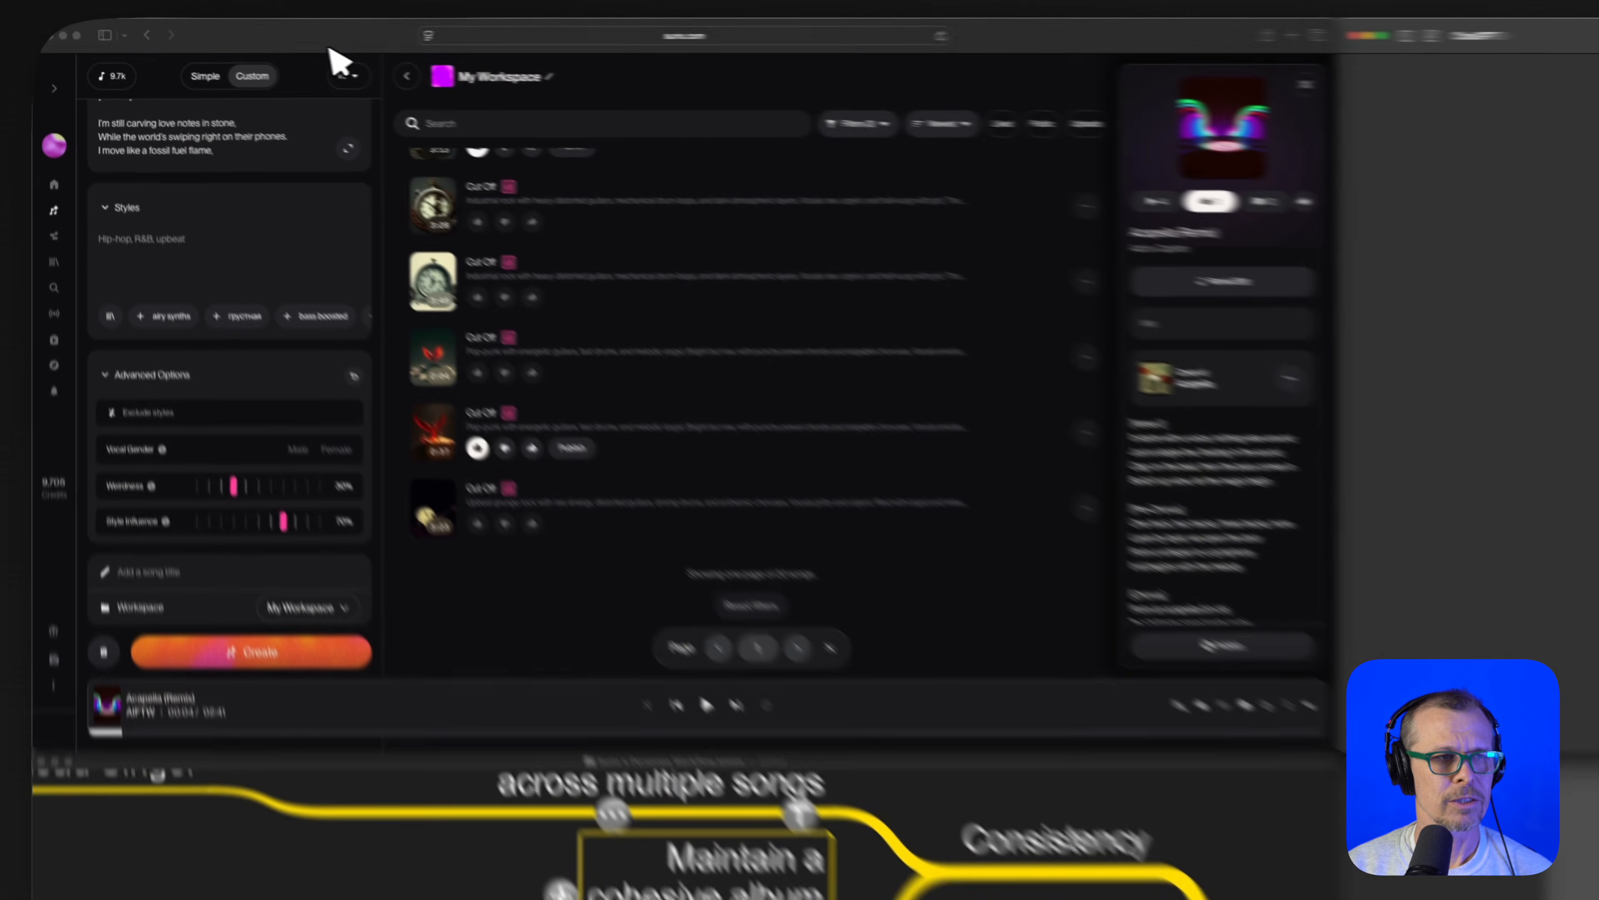
- Switch to Suno, then collapse and re-expand the Lyrics section holding the dinosaur song's lyrics
scroll(189, 200, up, 4)
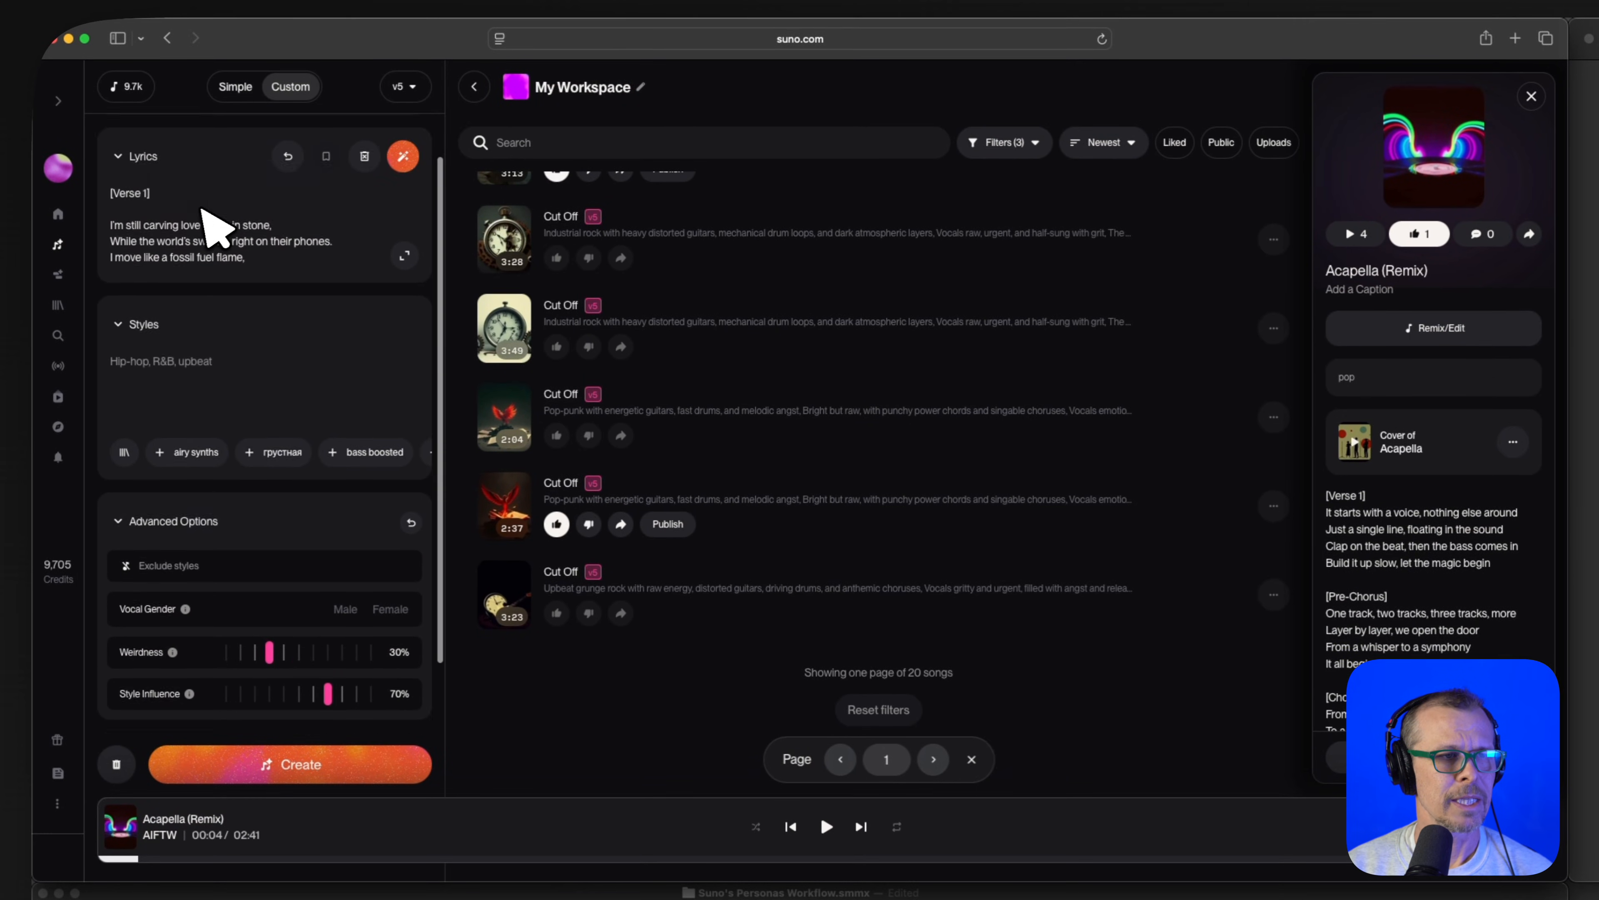
click(139, 208)
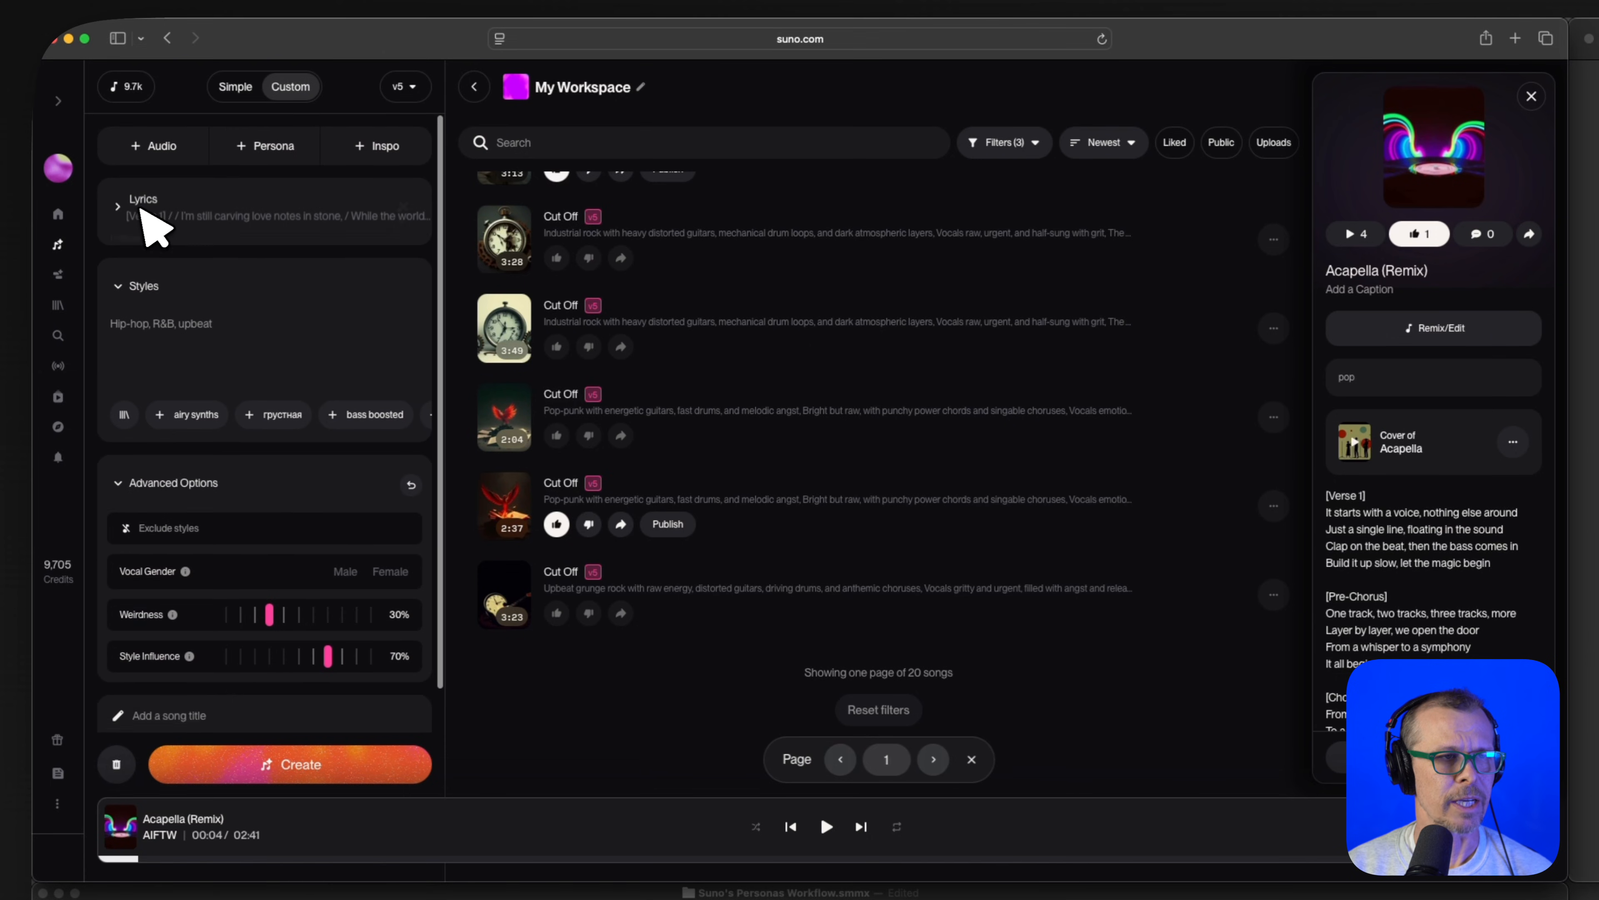
click(141, 209)
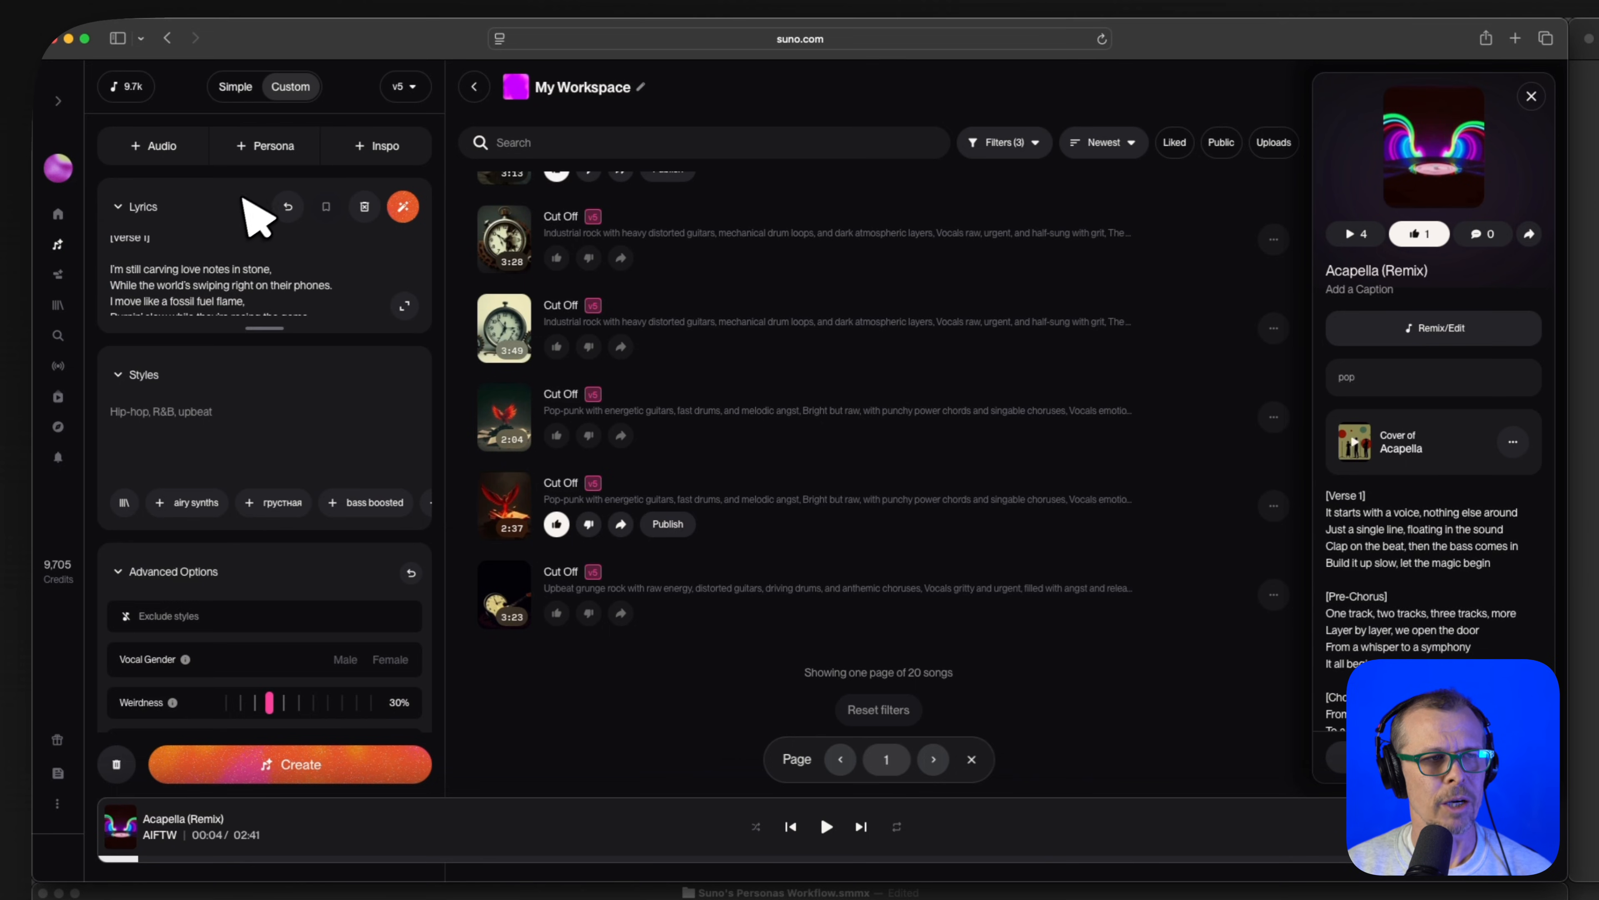
- Open Suno's Persona picker, browse the saved entries under My Personas, and close it without choosing one
click(295, 163)
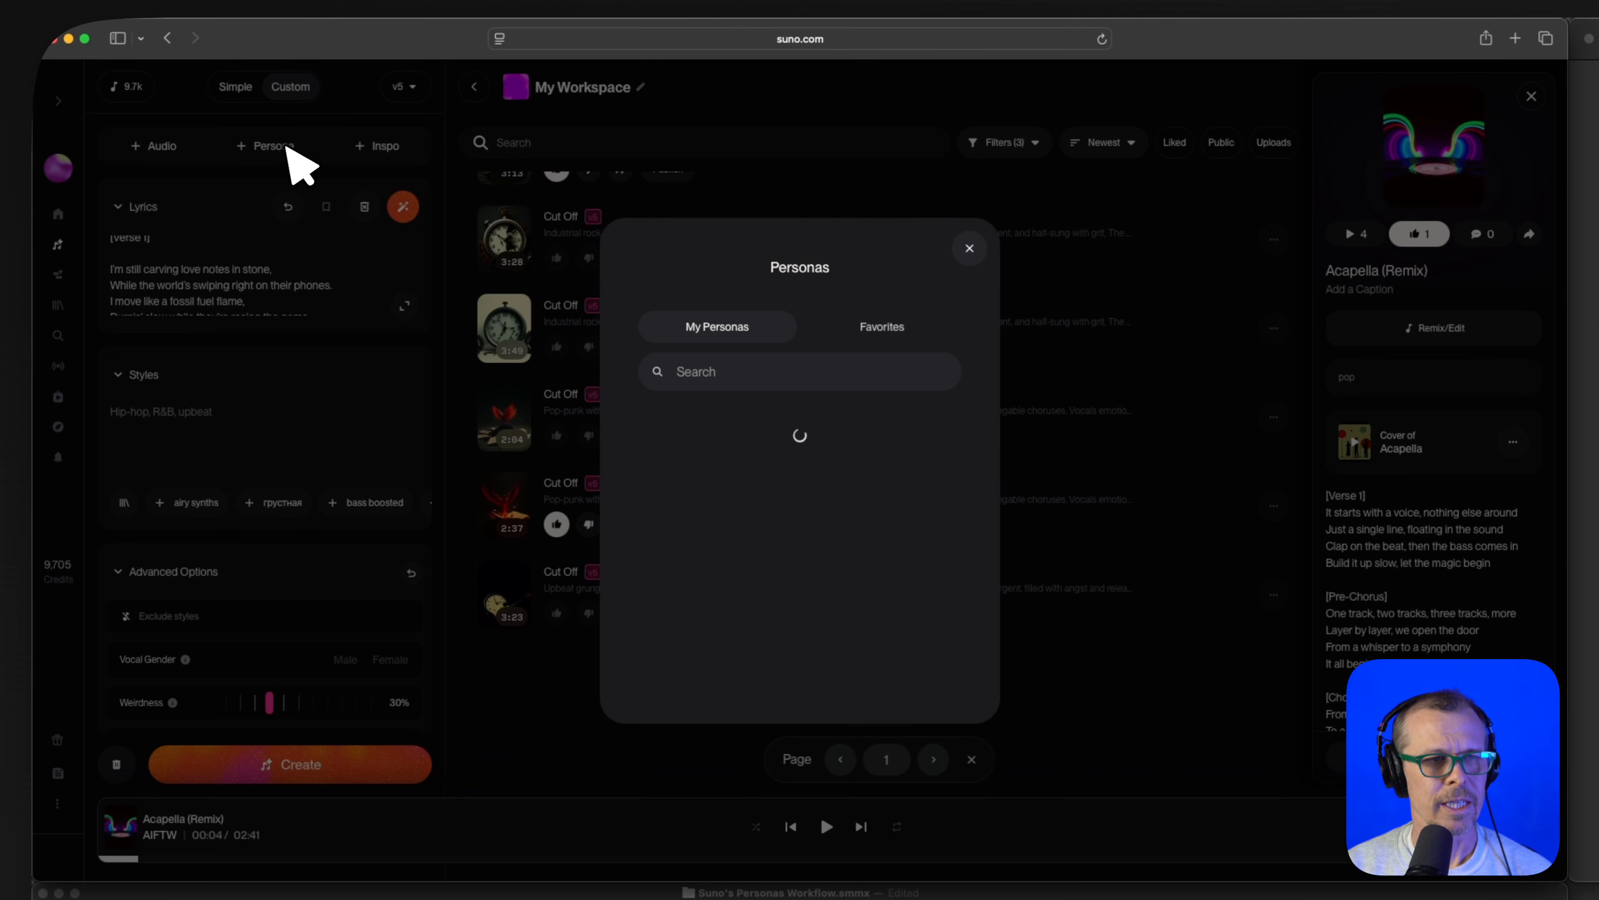
scroll(808, 538, down, 5)
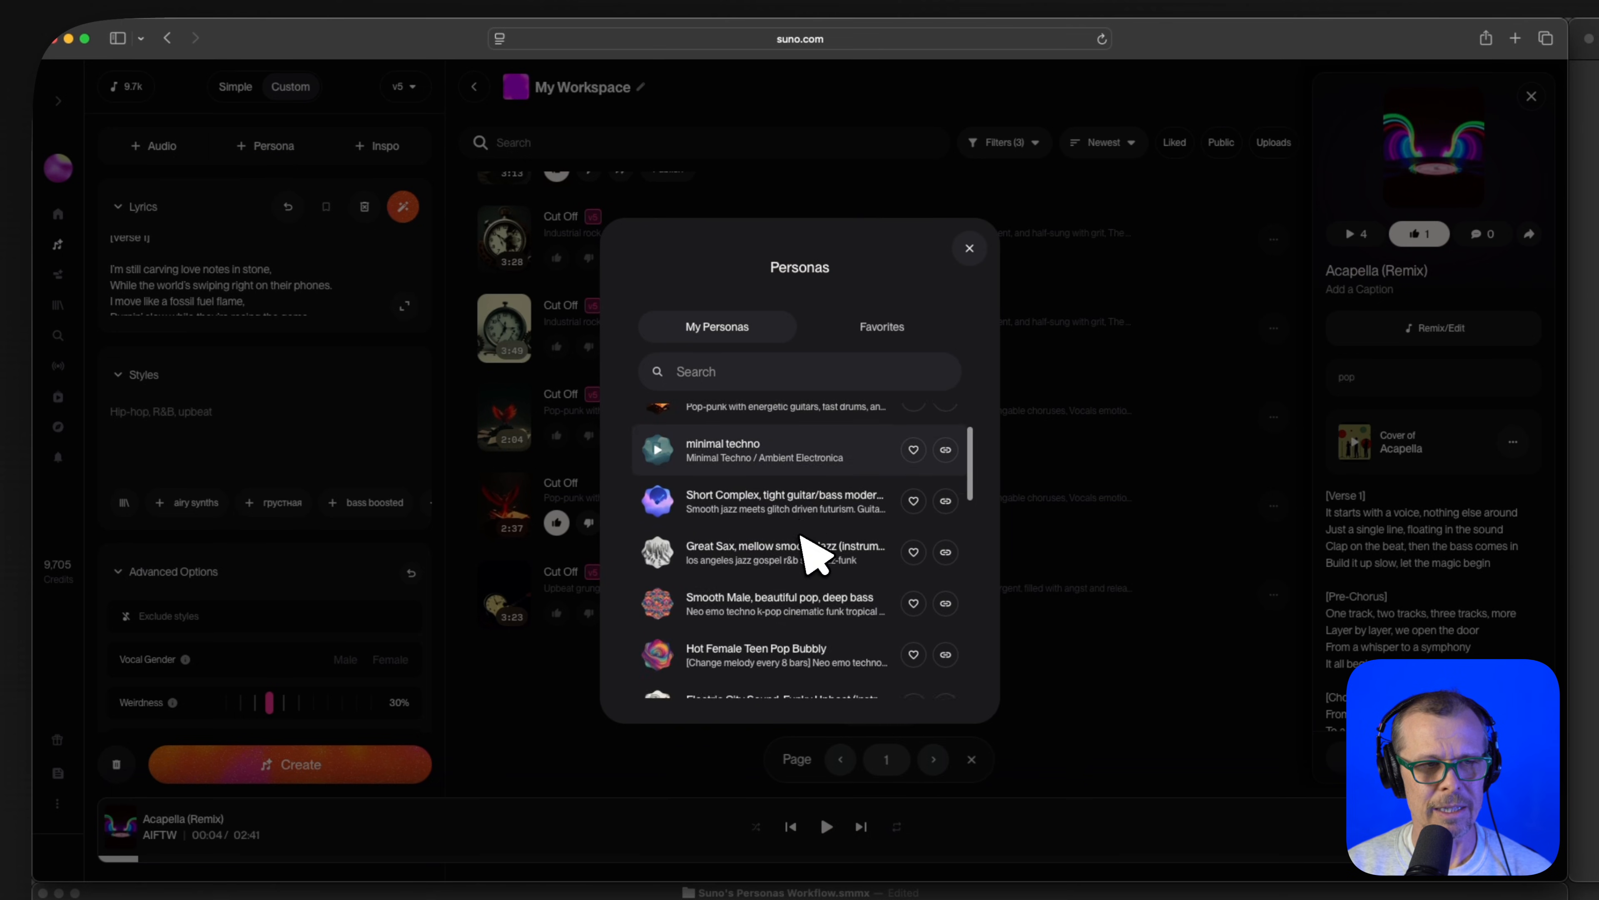
scroll(801, 536, down, 10)
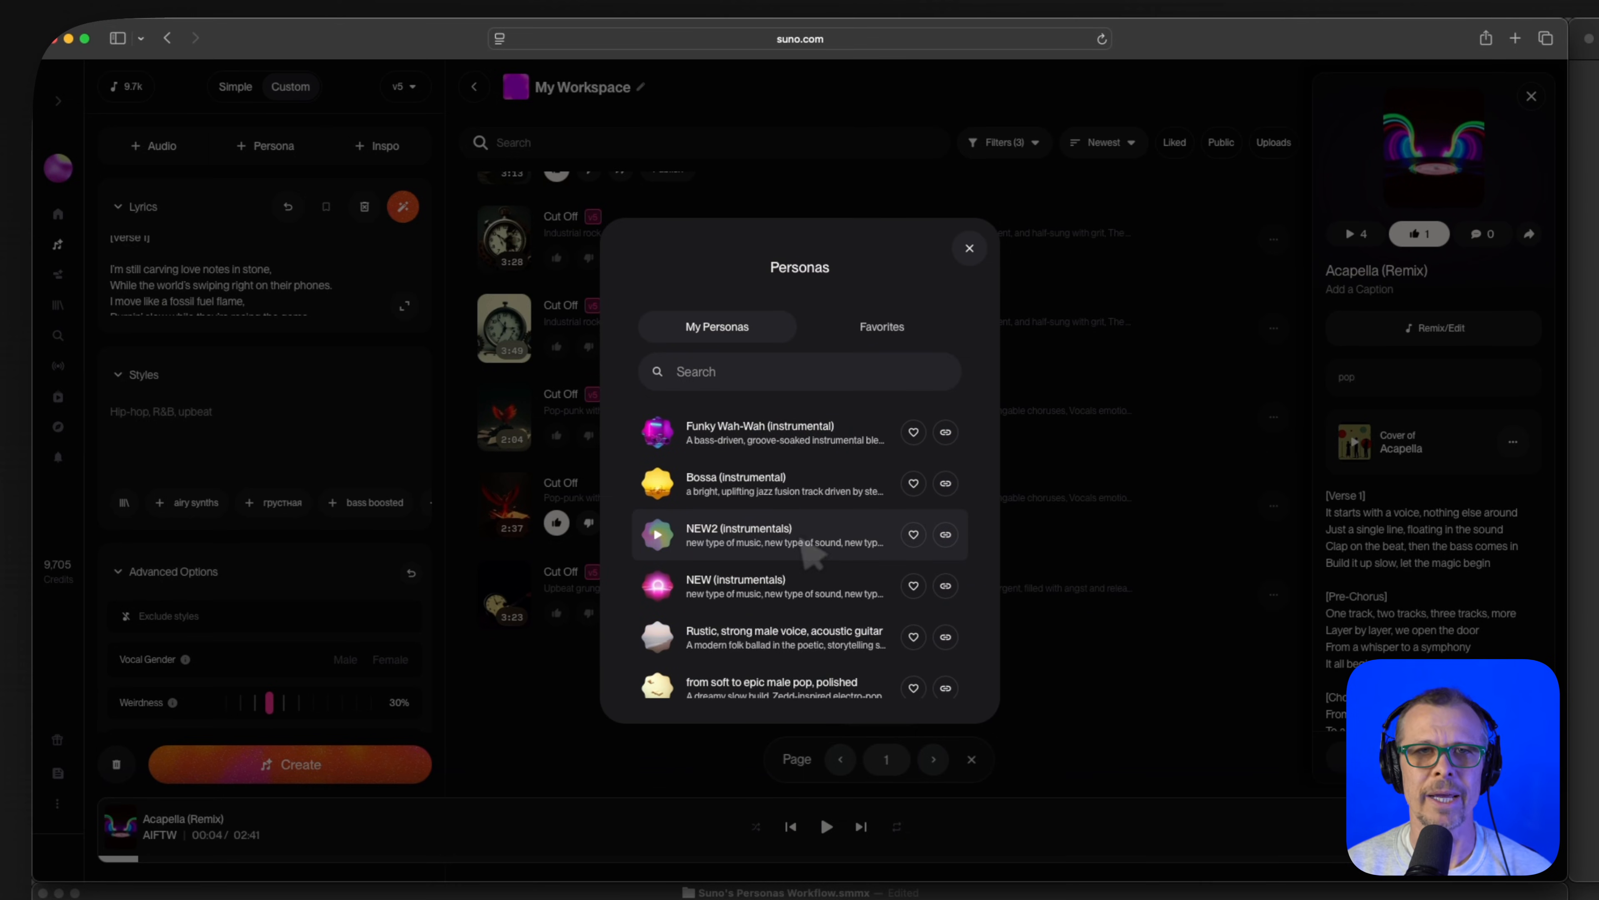
scroll(801, 536, down, 2)
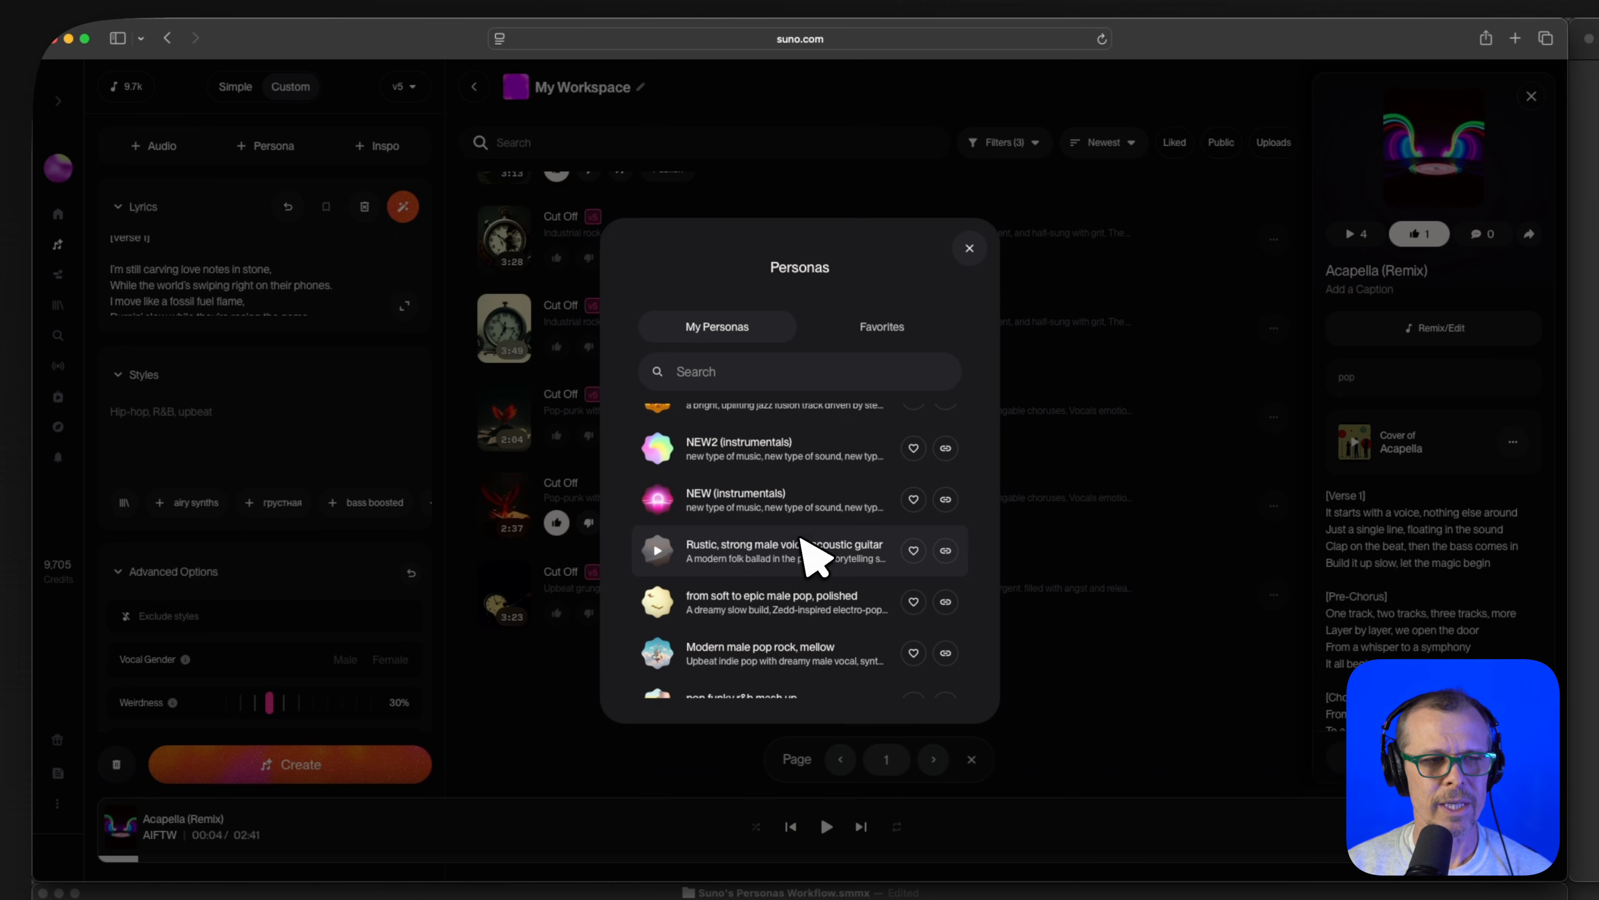
scroll(801, 537, down, 8)
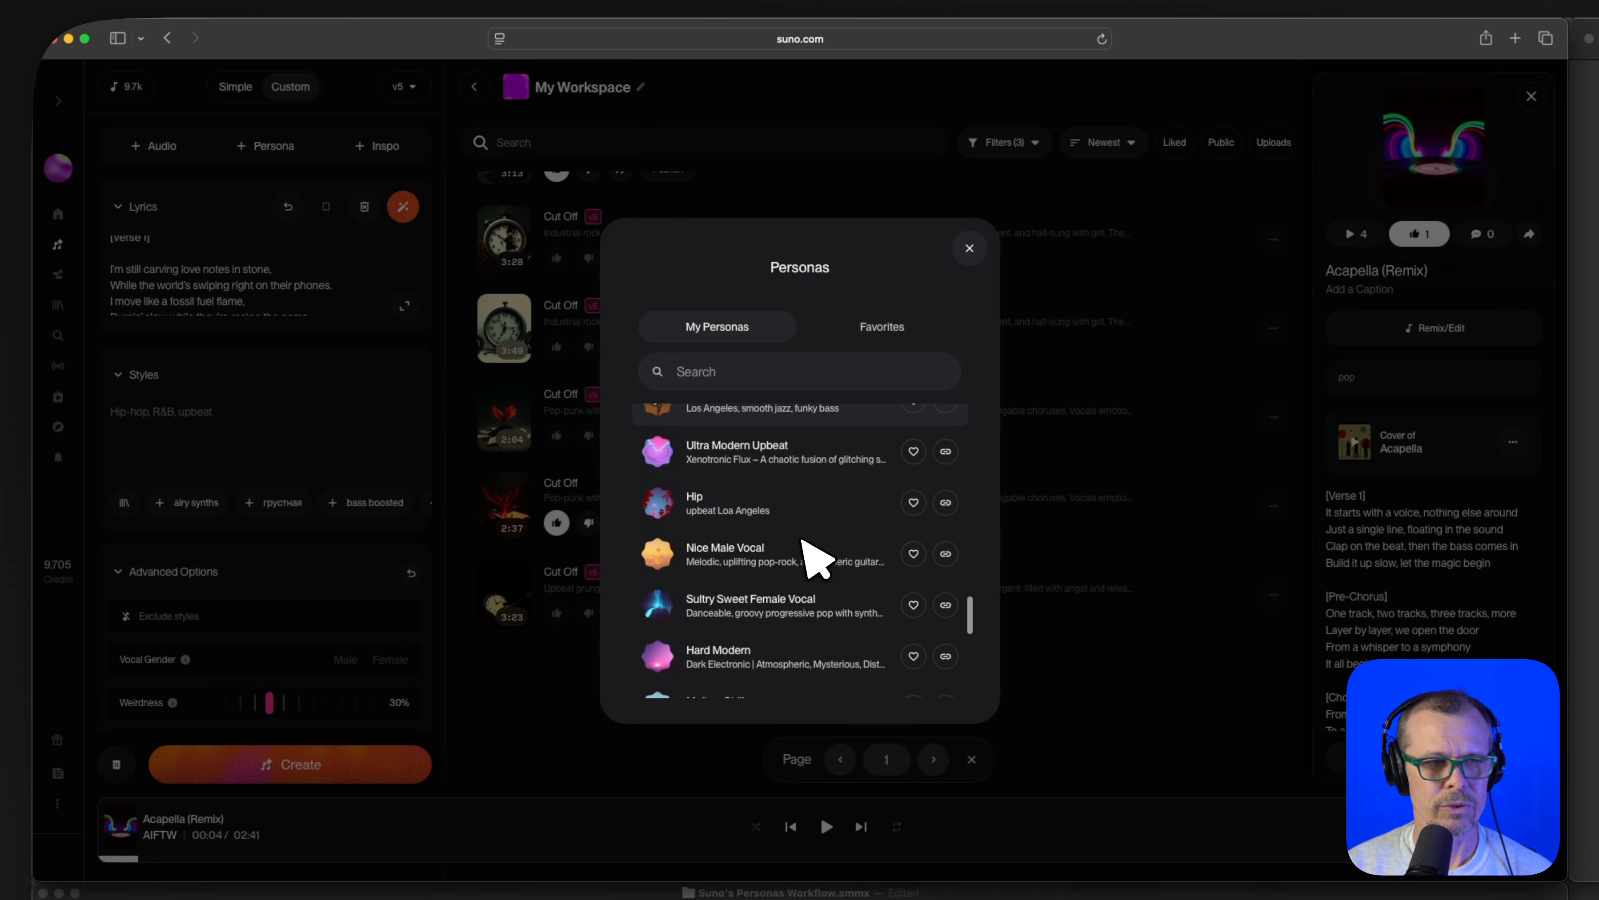
scroll(801, 535, up, 2)
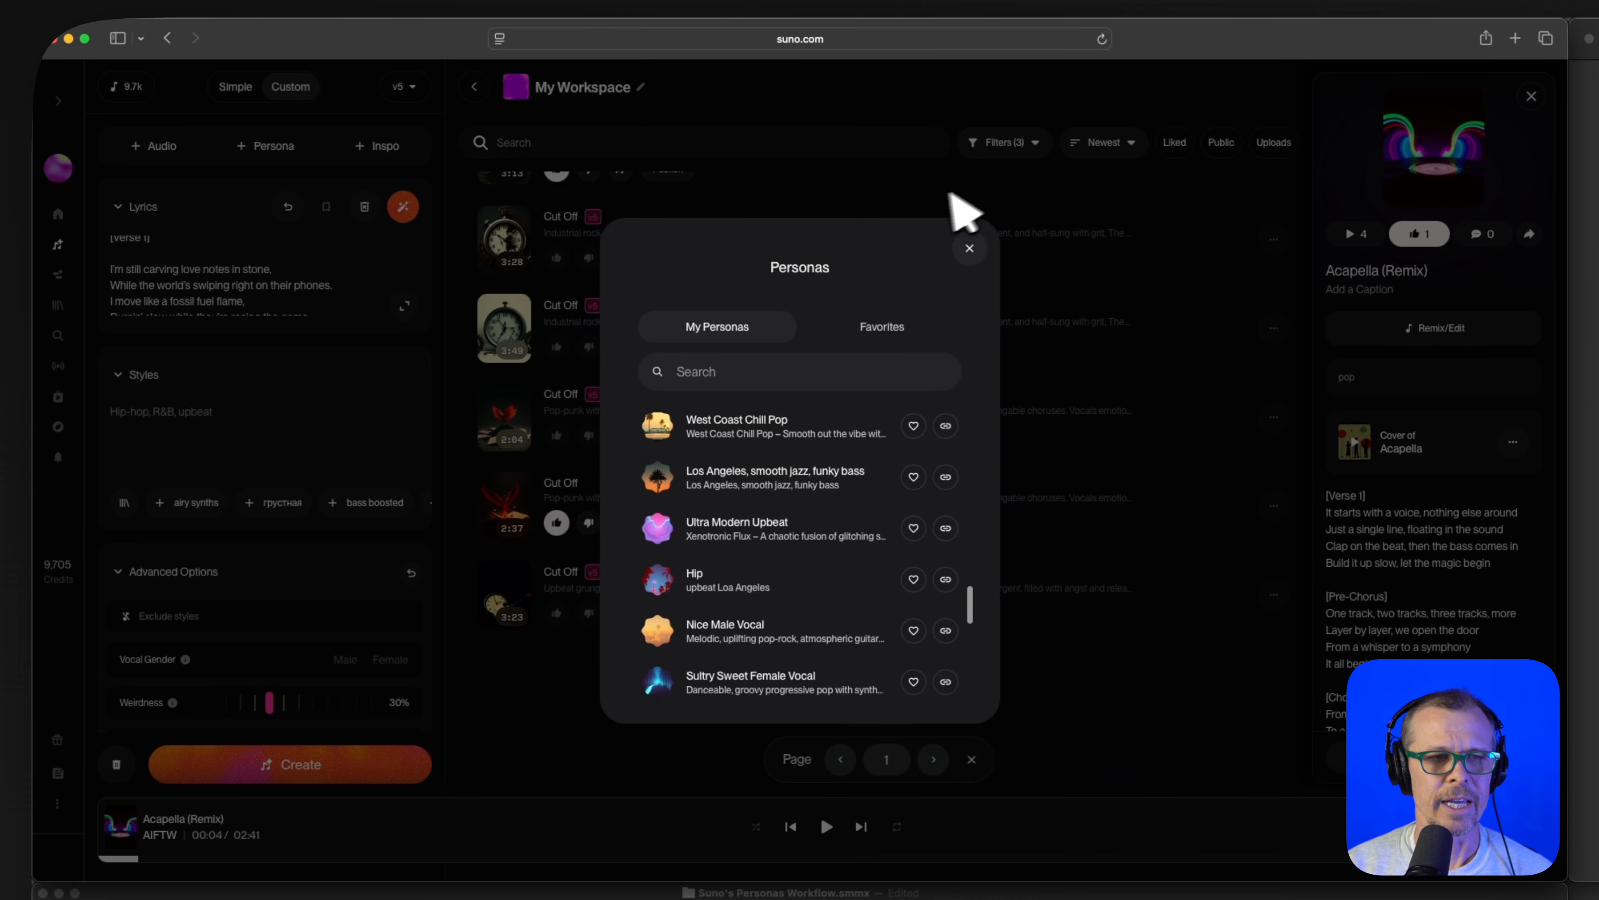
click(970, 247)
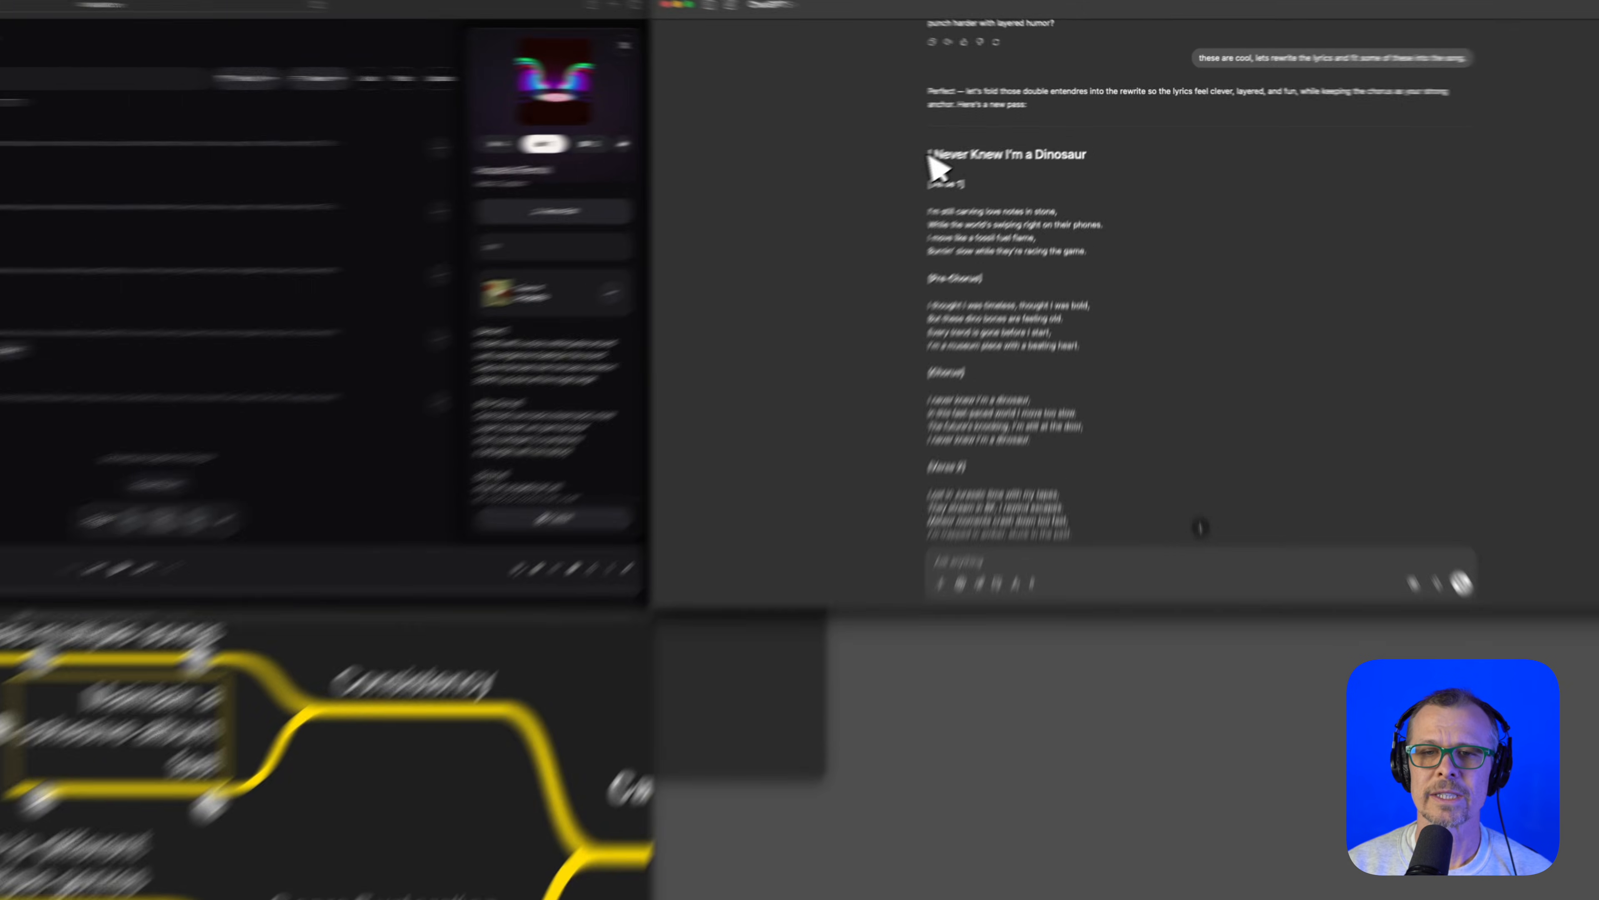
- Switch to ChatGPT, highlight the dinosaur song from its title through Verse 2, and clear the selection
drag(993, 133, 1124, 396)
mouse_move(1102, 708)
mouse_down()
mouse_move(1089, 607)
mouse_move(1099, 714)
mouse_up()
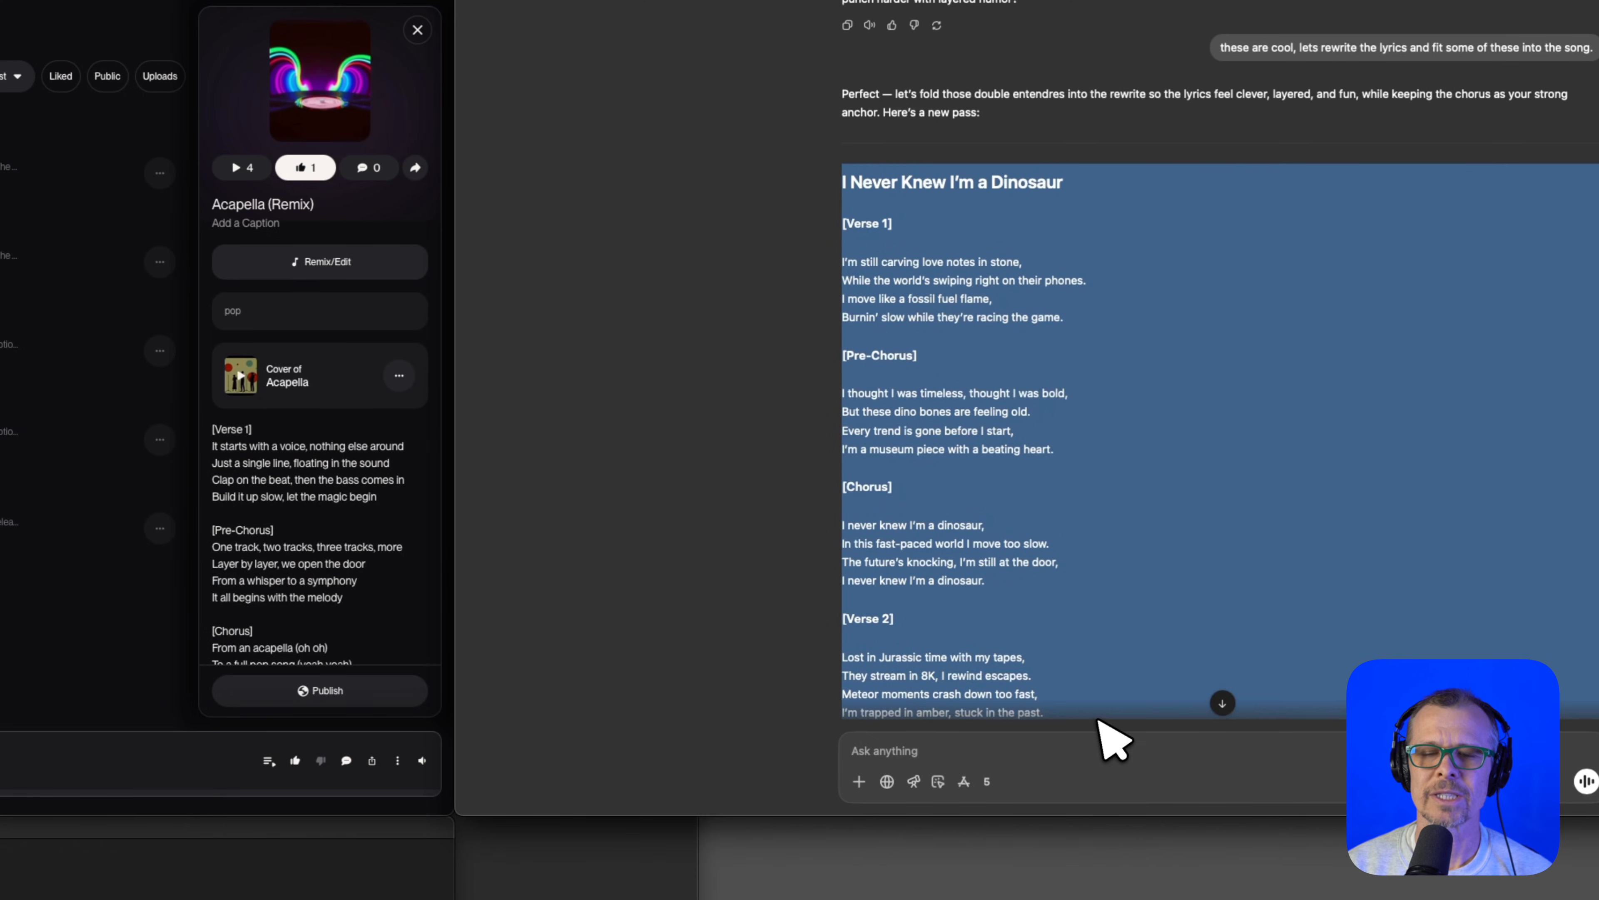
scroll(1046, 572, down, 3)
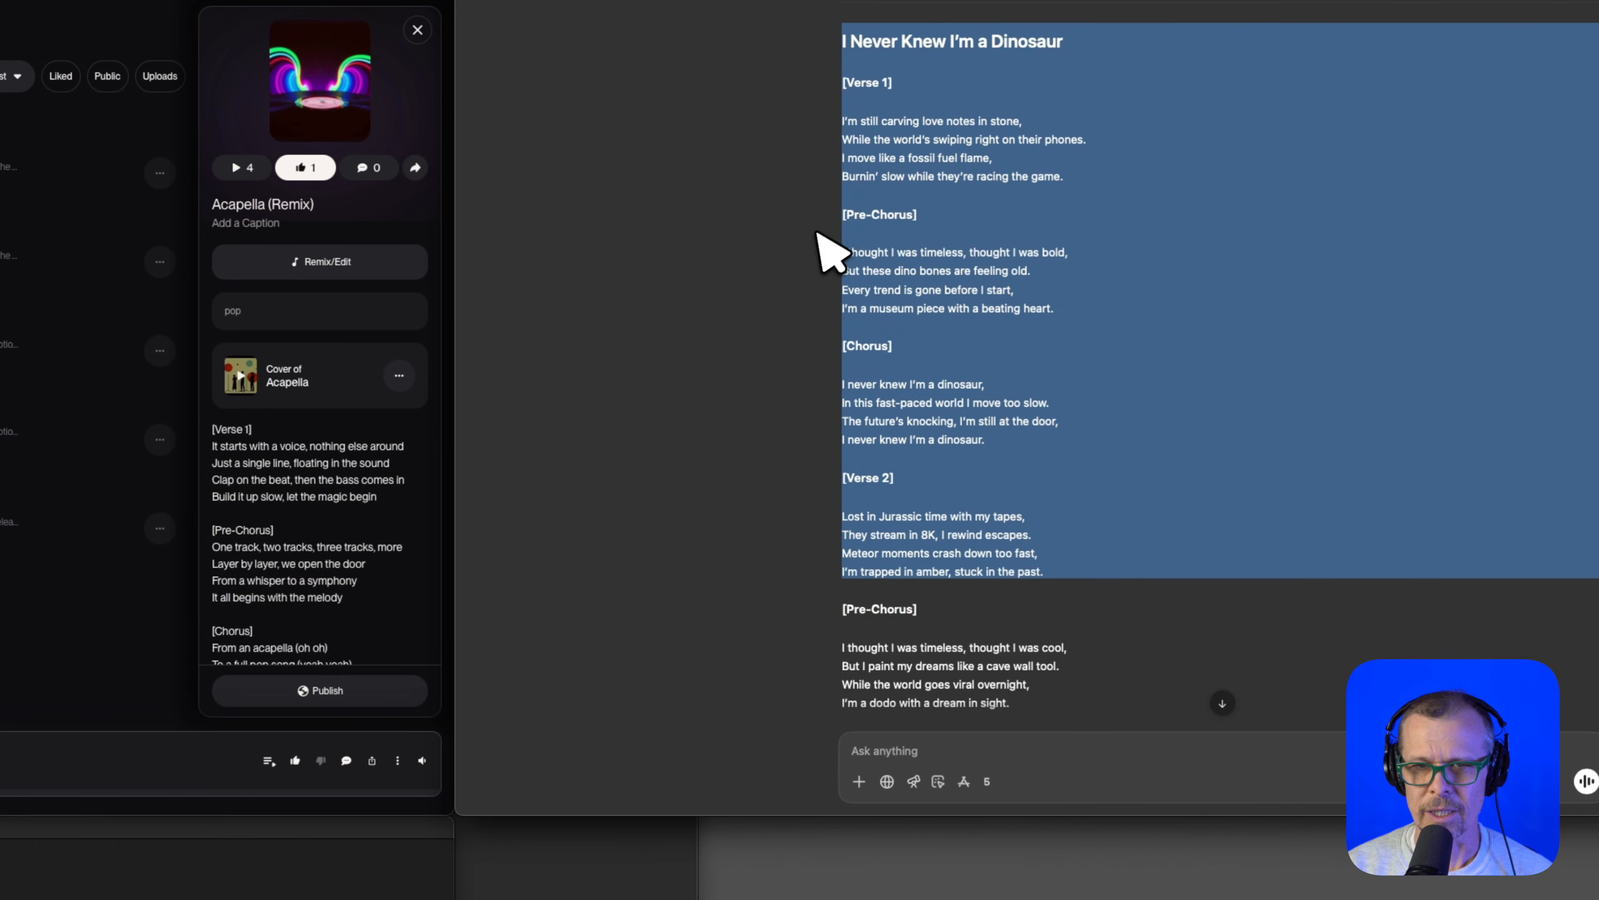
click(1174, 252)
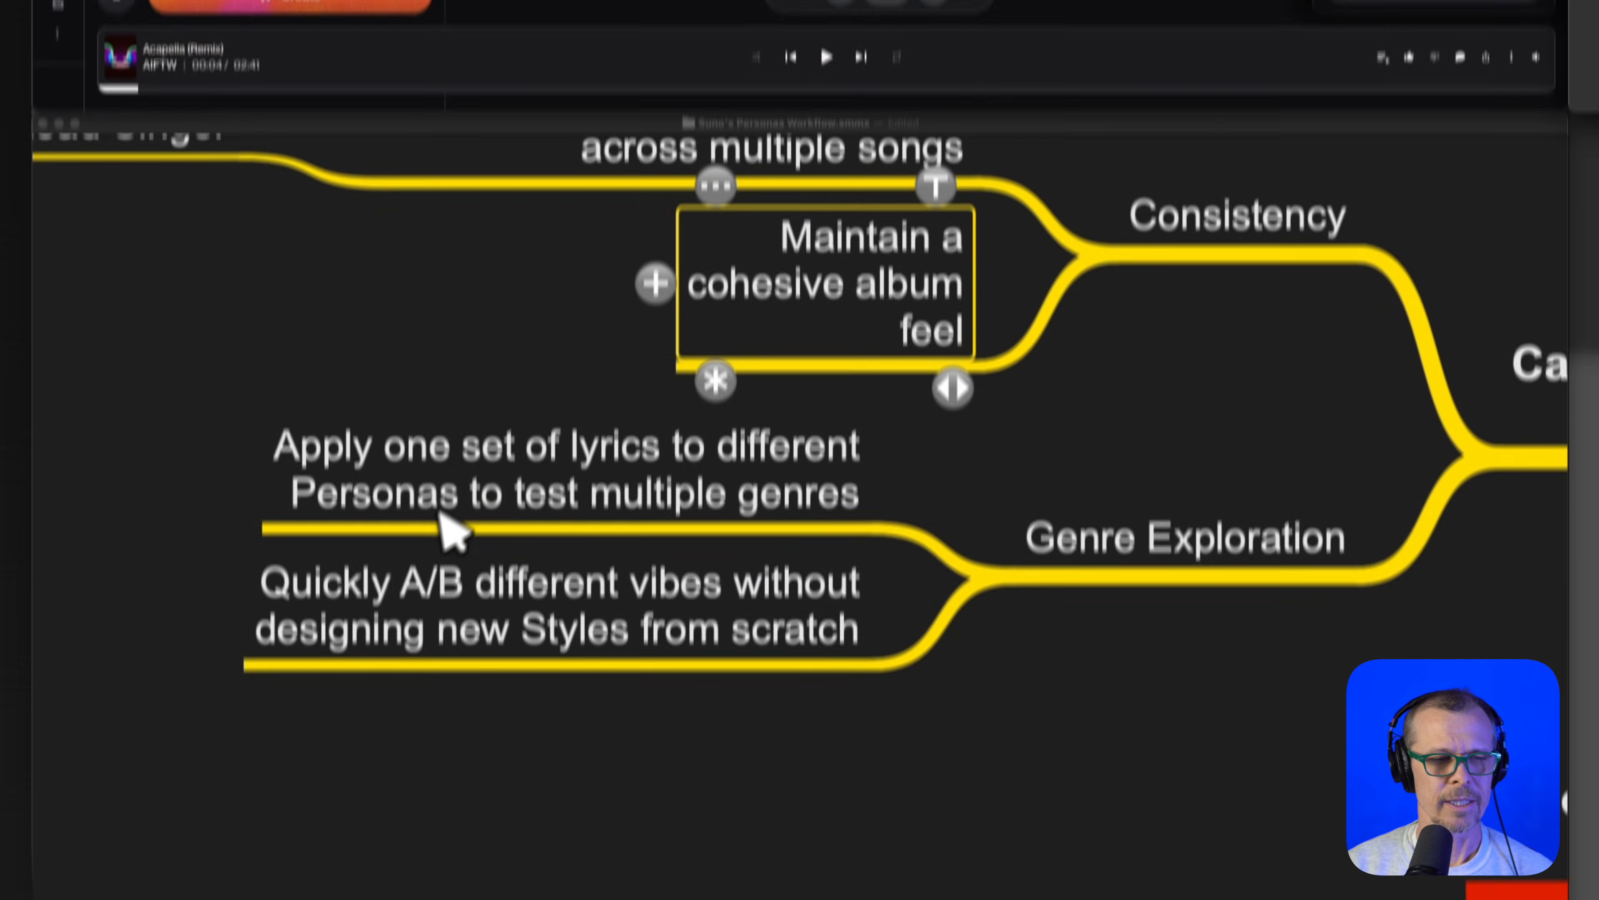
- Return to the mind map, expand the branch "3. How To Make Personas", and select "Go through your Library of Suno songs"
scroll(454, 525, right, 10)
scroll(454, 524, down, 3)
scroll(700, 644, right, 2)
scroll(700, 644, down, 1)
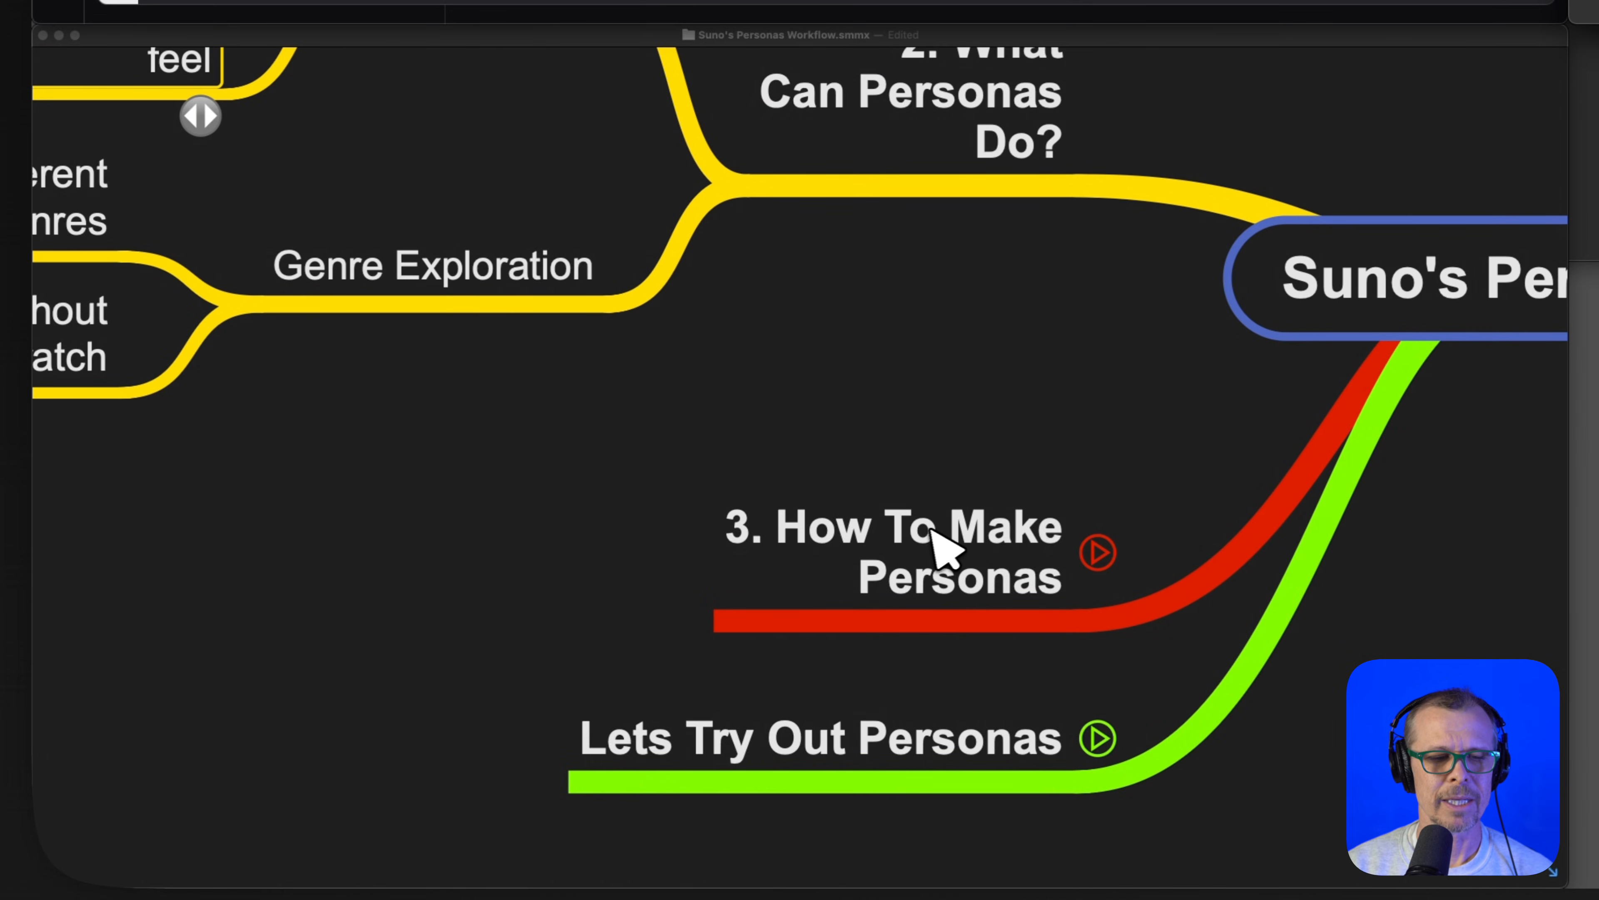
click(1099, 553)
click(454, 542)
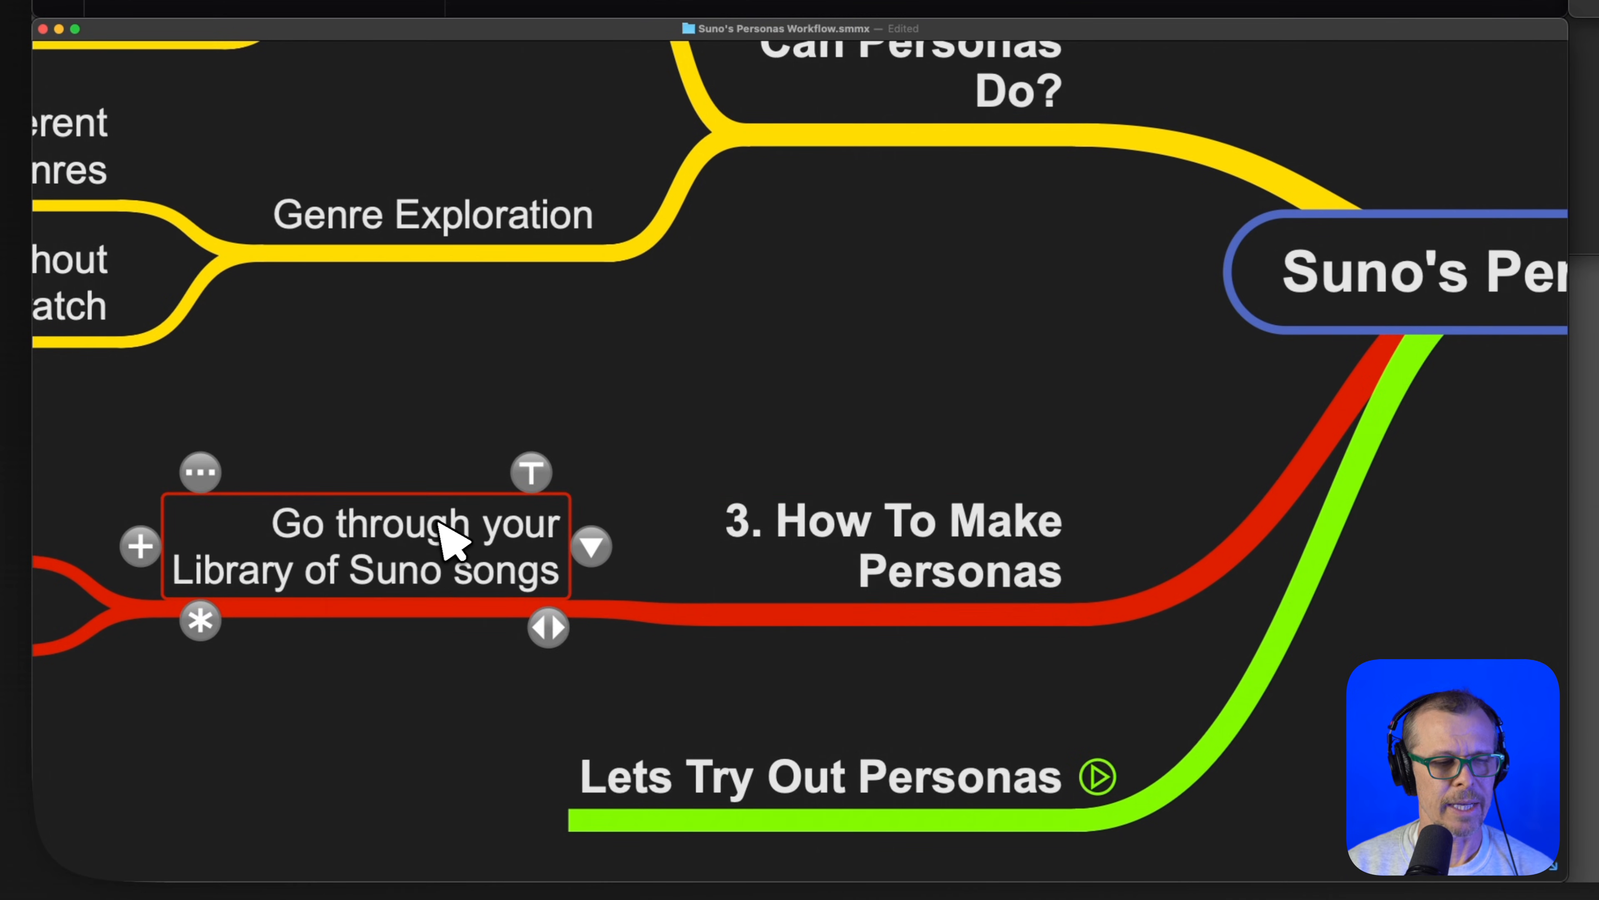
- Review the subtopics of the song library topic and select "Pick from your 'Thumb's Up' songs"
scroll(428, 571, left, 10)
scroll(428, 570, down, 3)
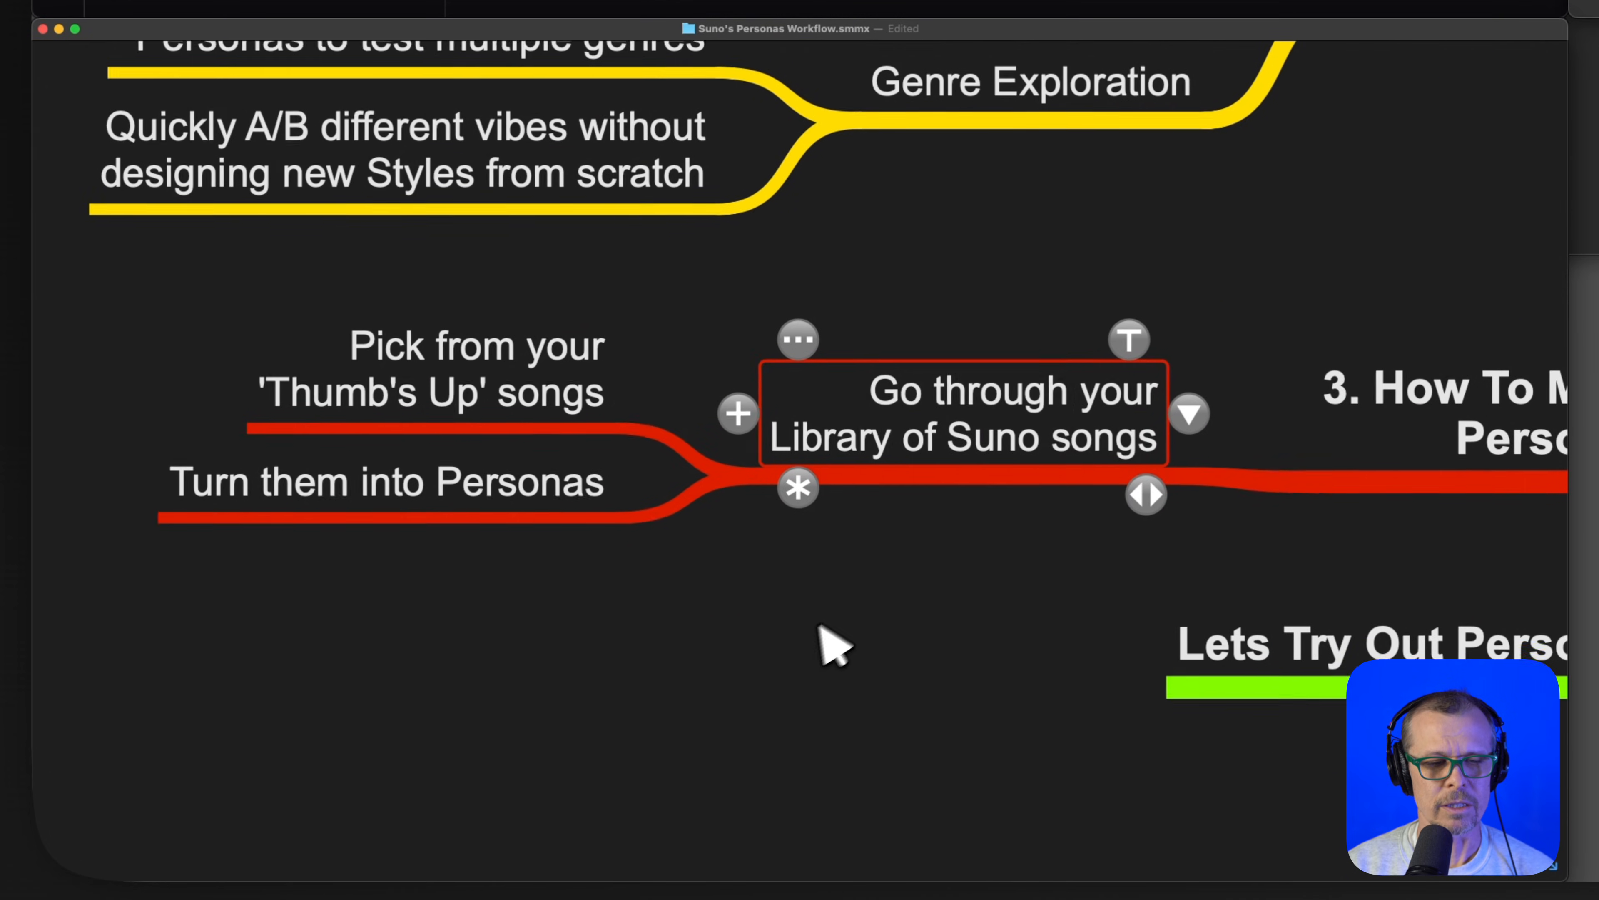
click(528, 362)
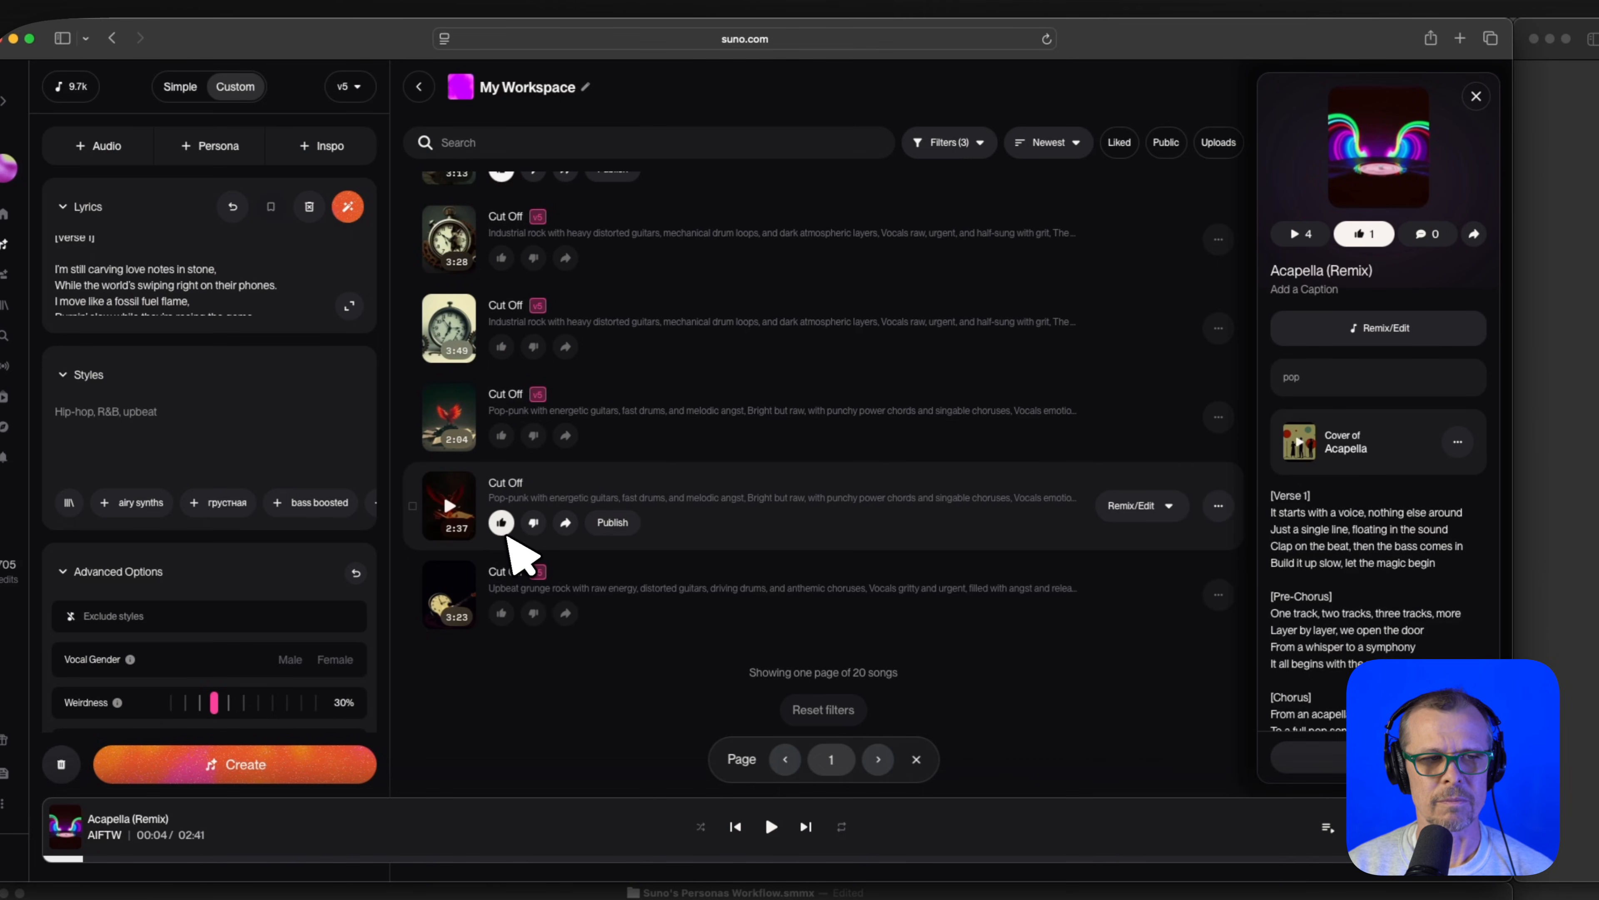
- Switch to Suno, filter My Workspace to liked songs, and browse the list down to its end
click(1124, 144)
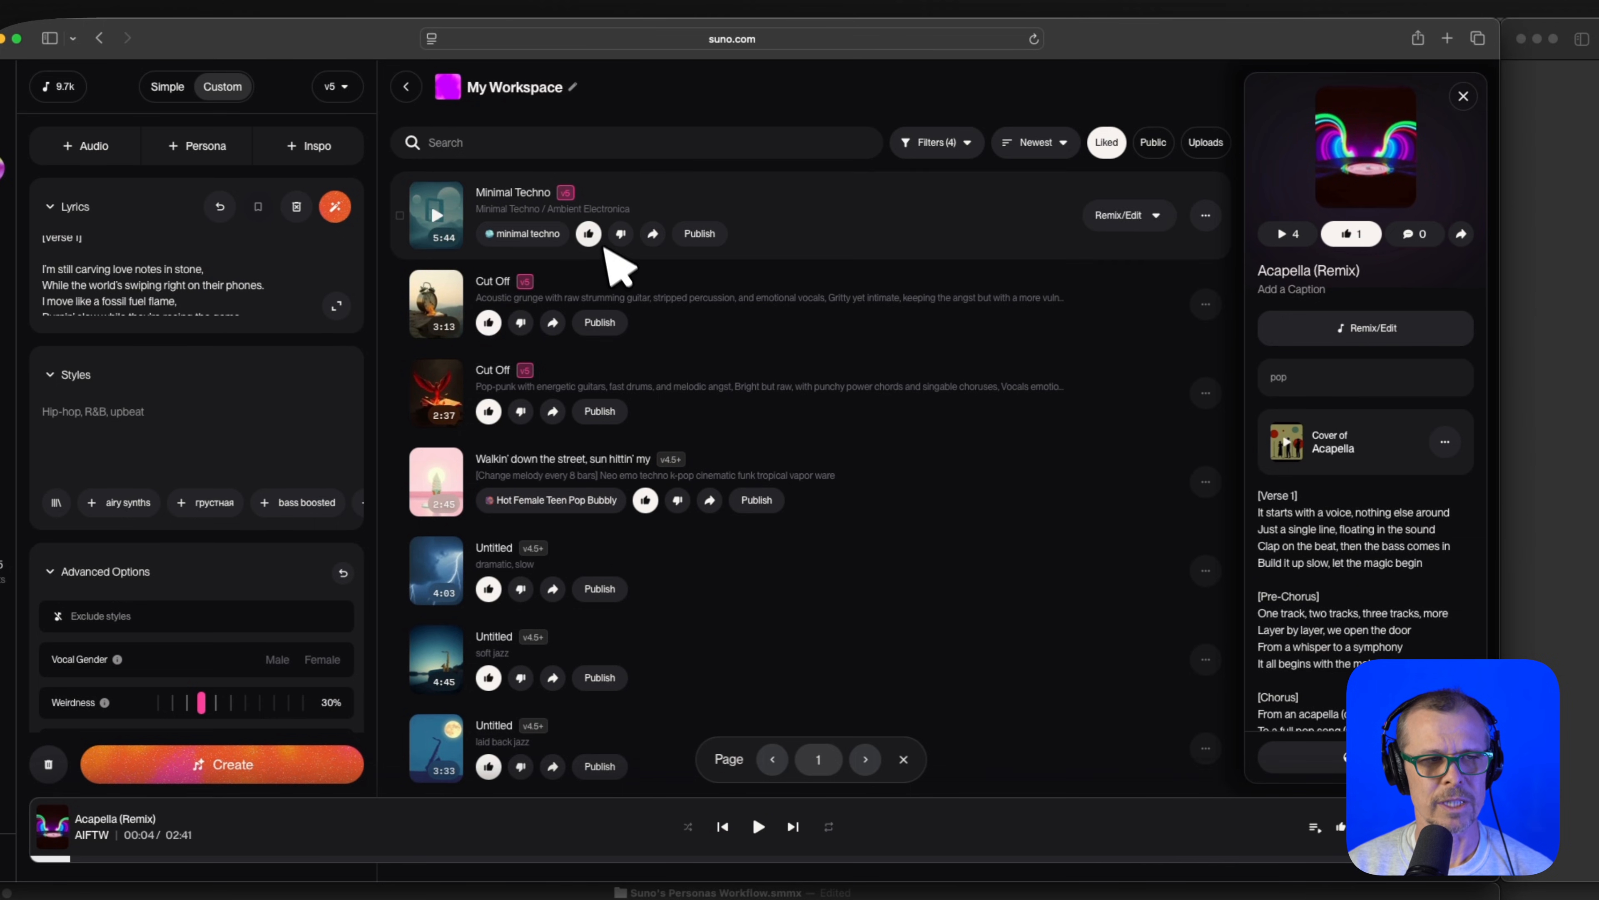
scroll(762, 347, down, 3)
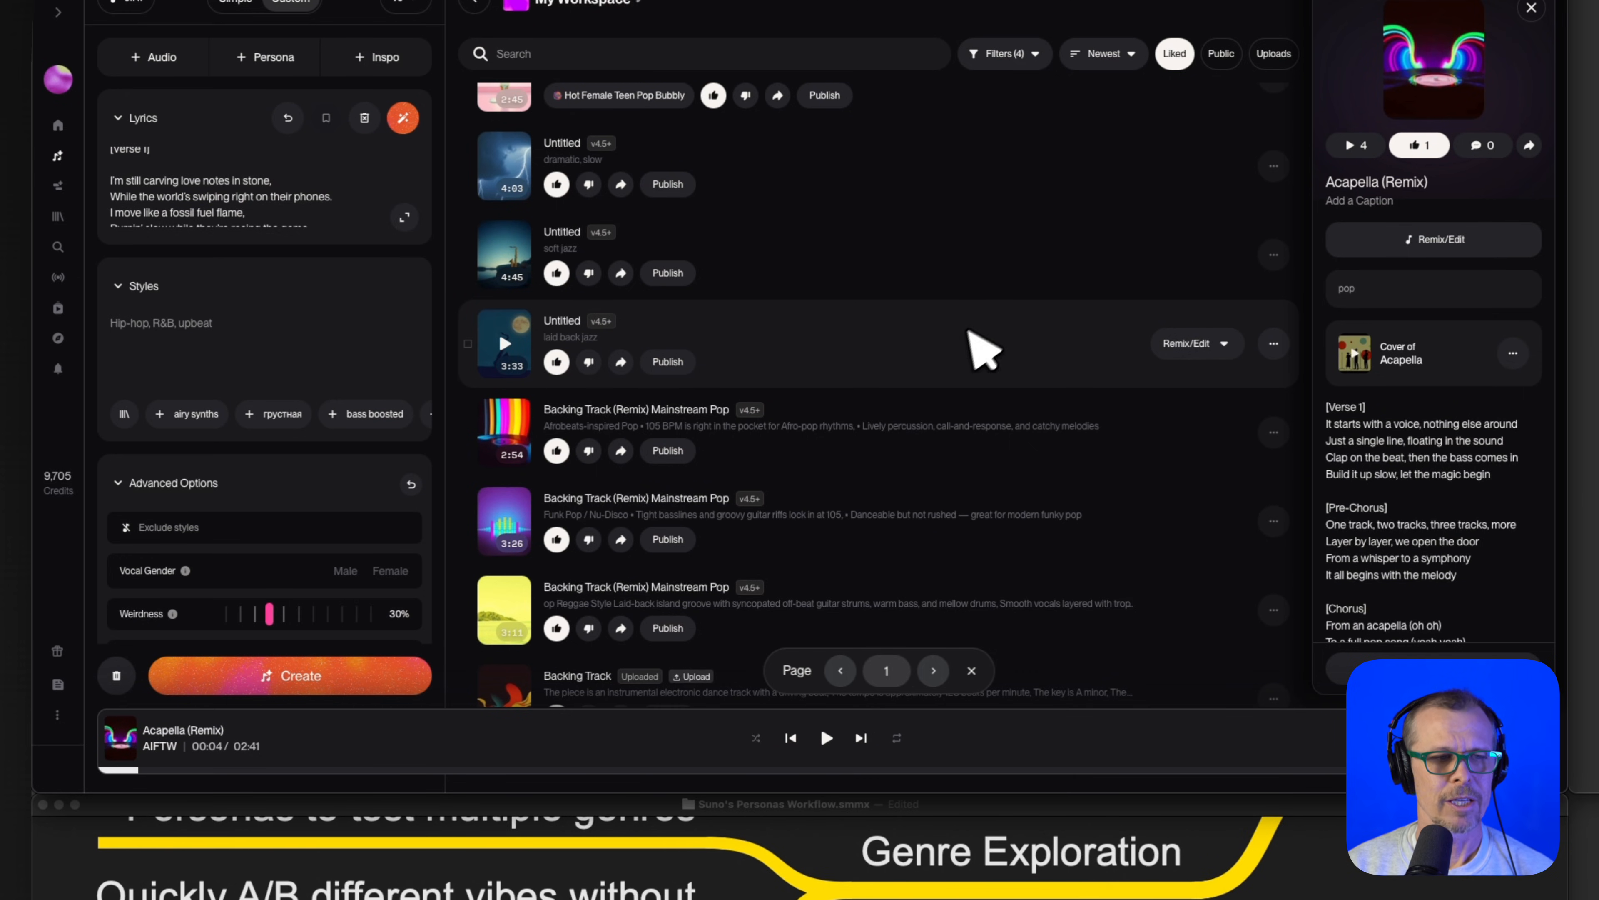
scroll(970, 332, down, 15)
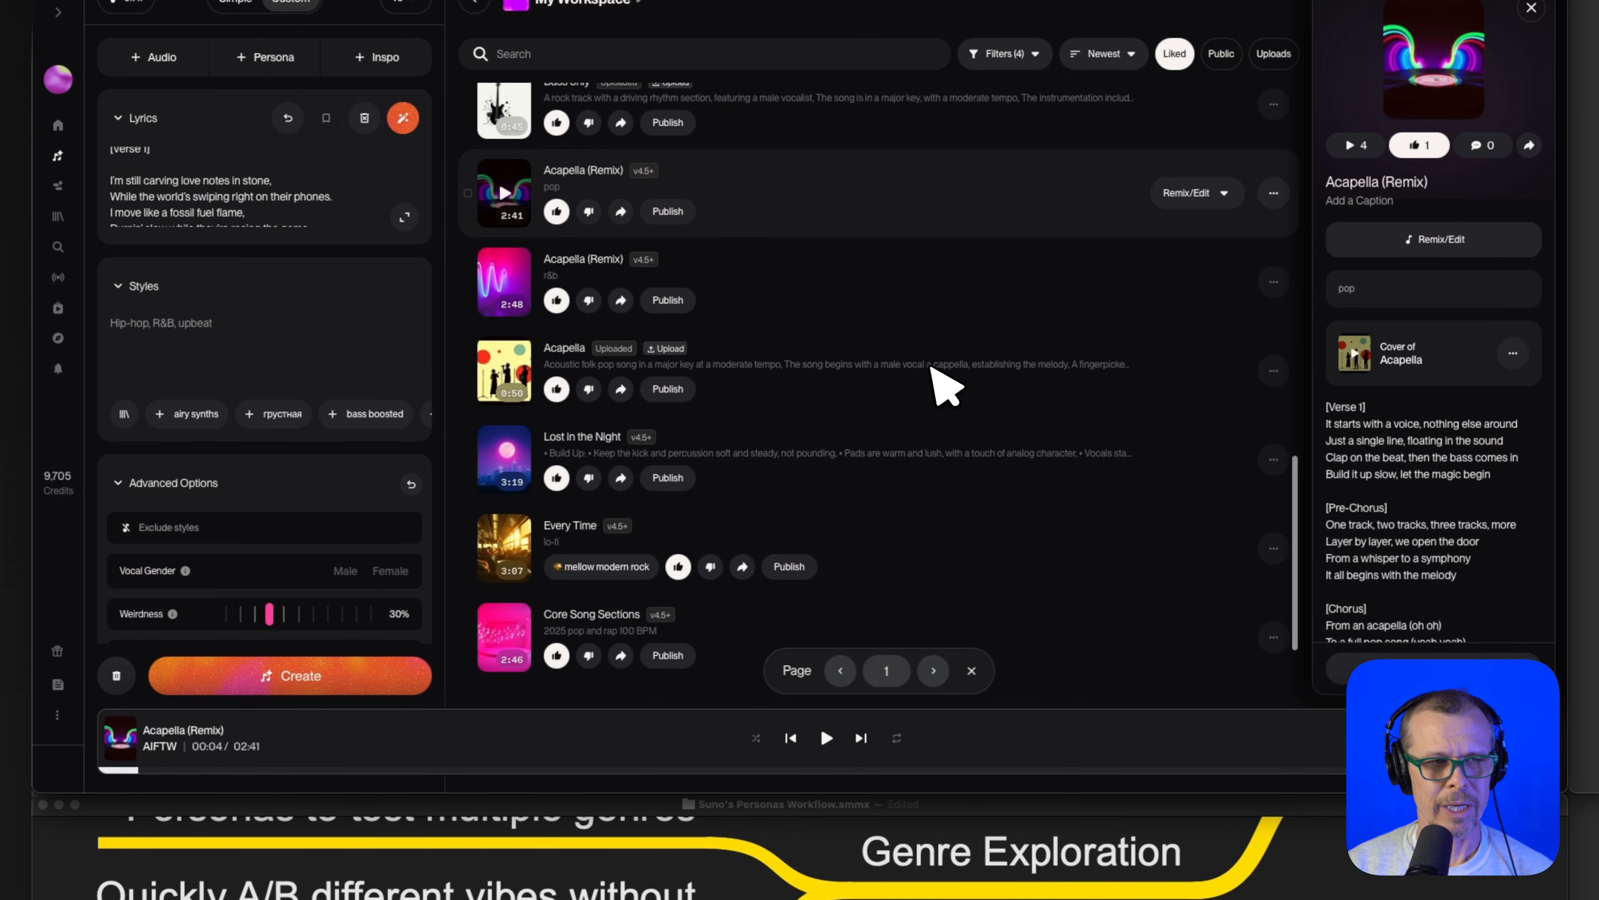
scroll(945, 385, down, 3)
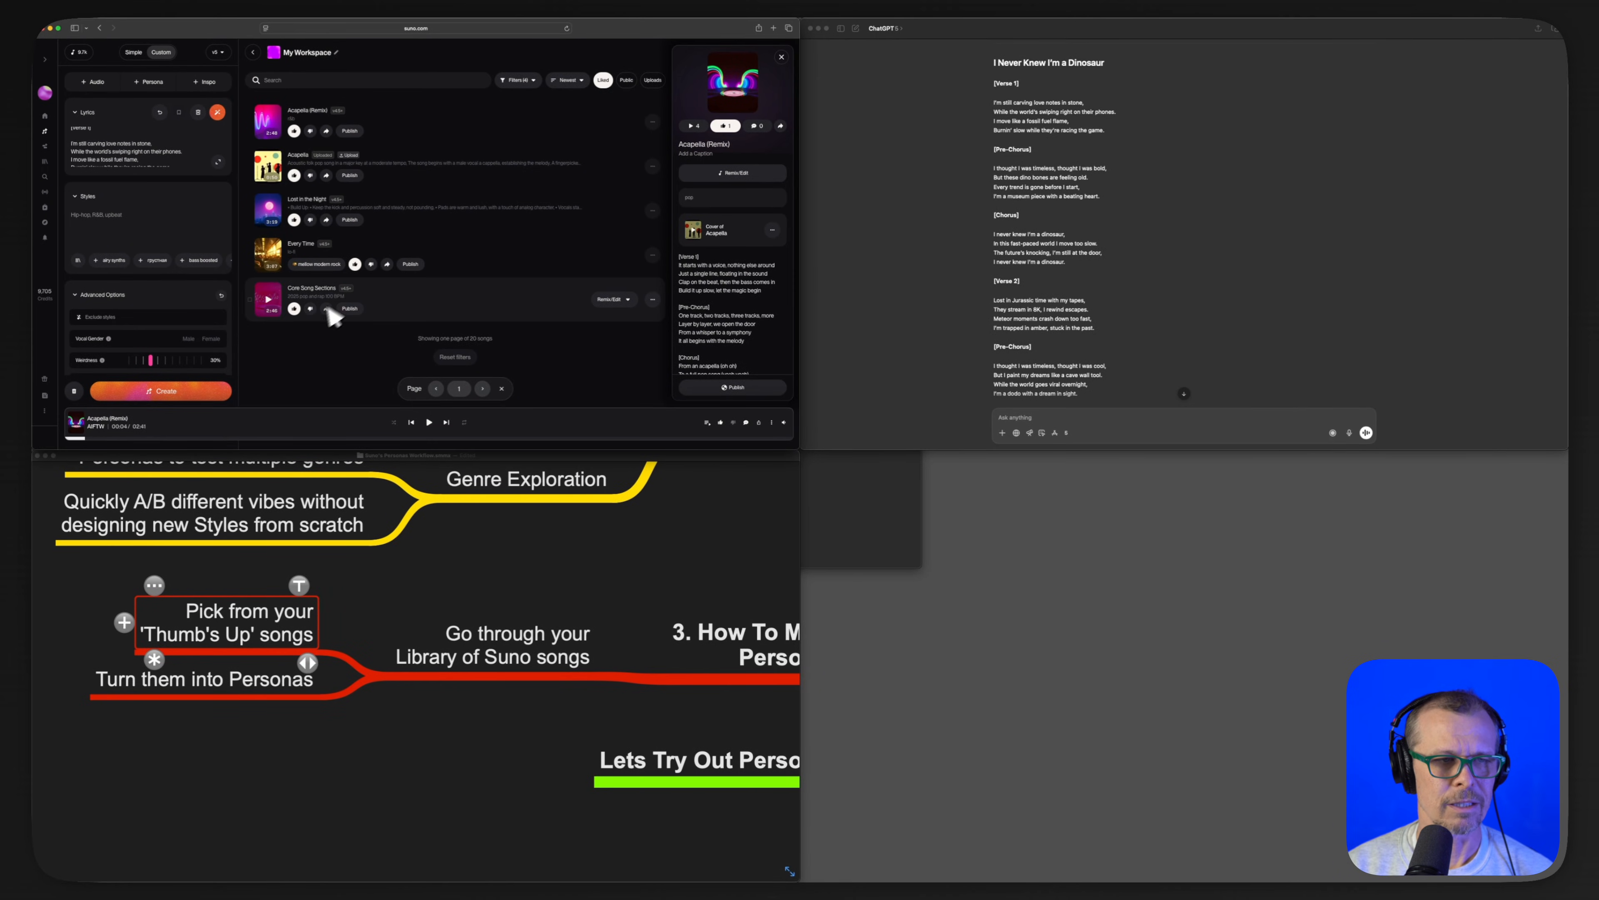
- Go to page 3 of the liked songs in My Workspace
scroll(393, 252, down, 1)
click(482, 388)
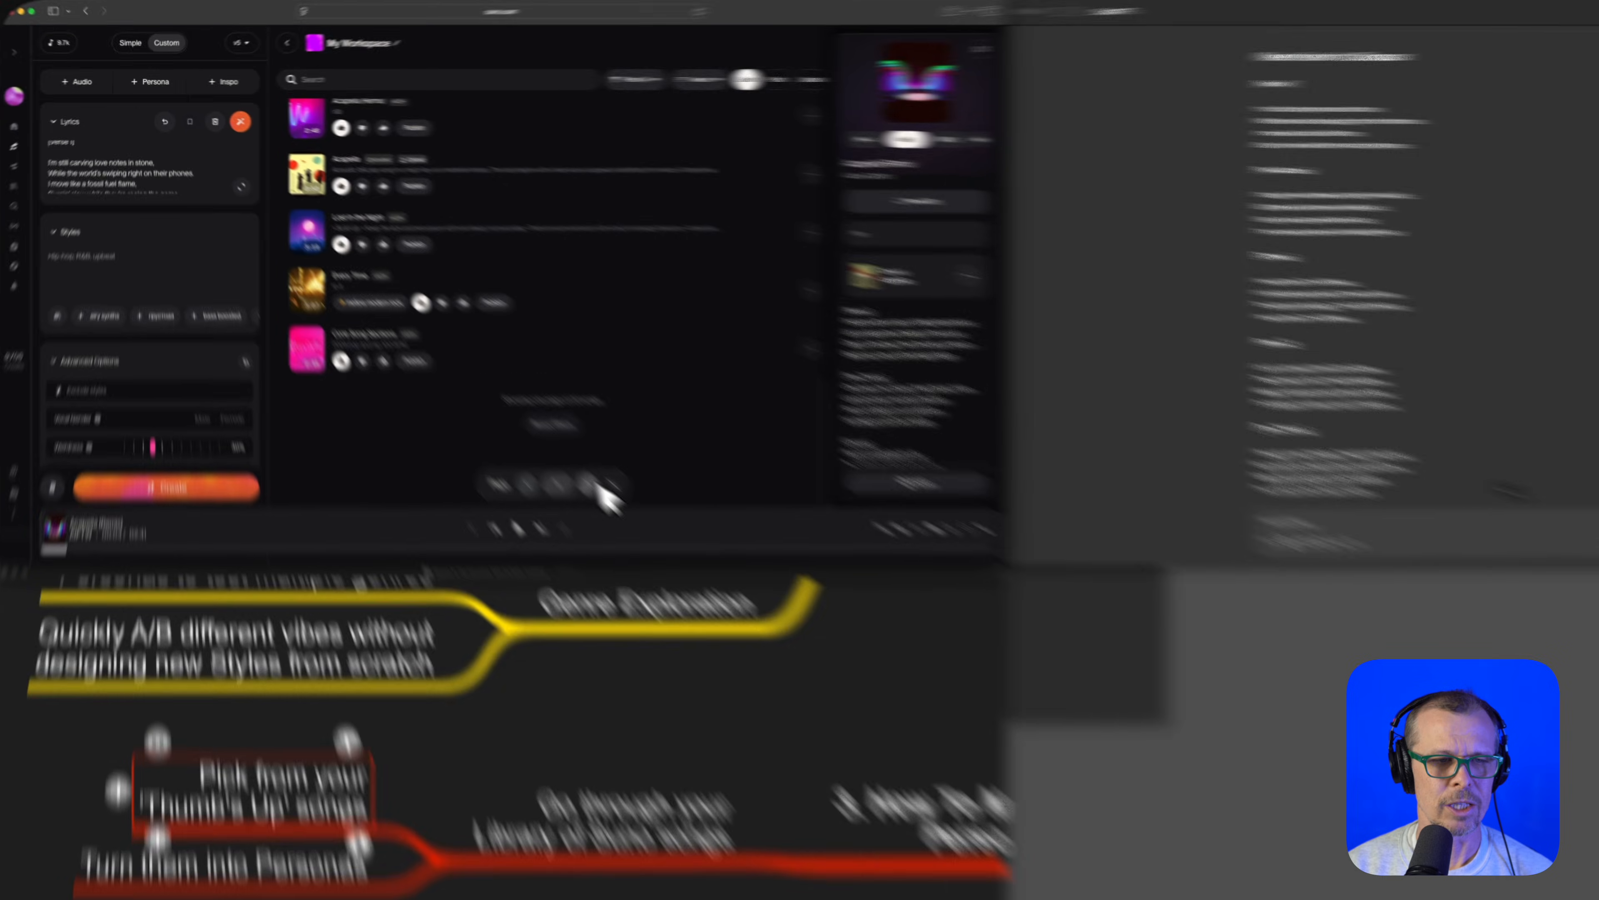
click(482, 388)
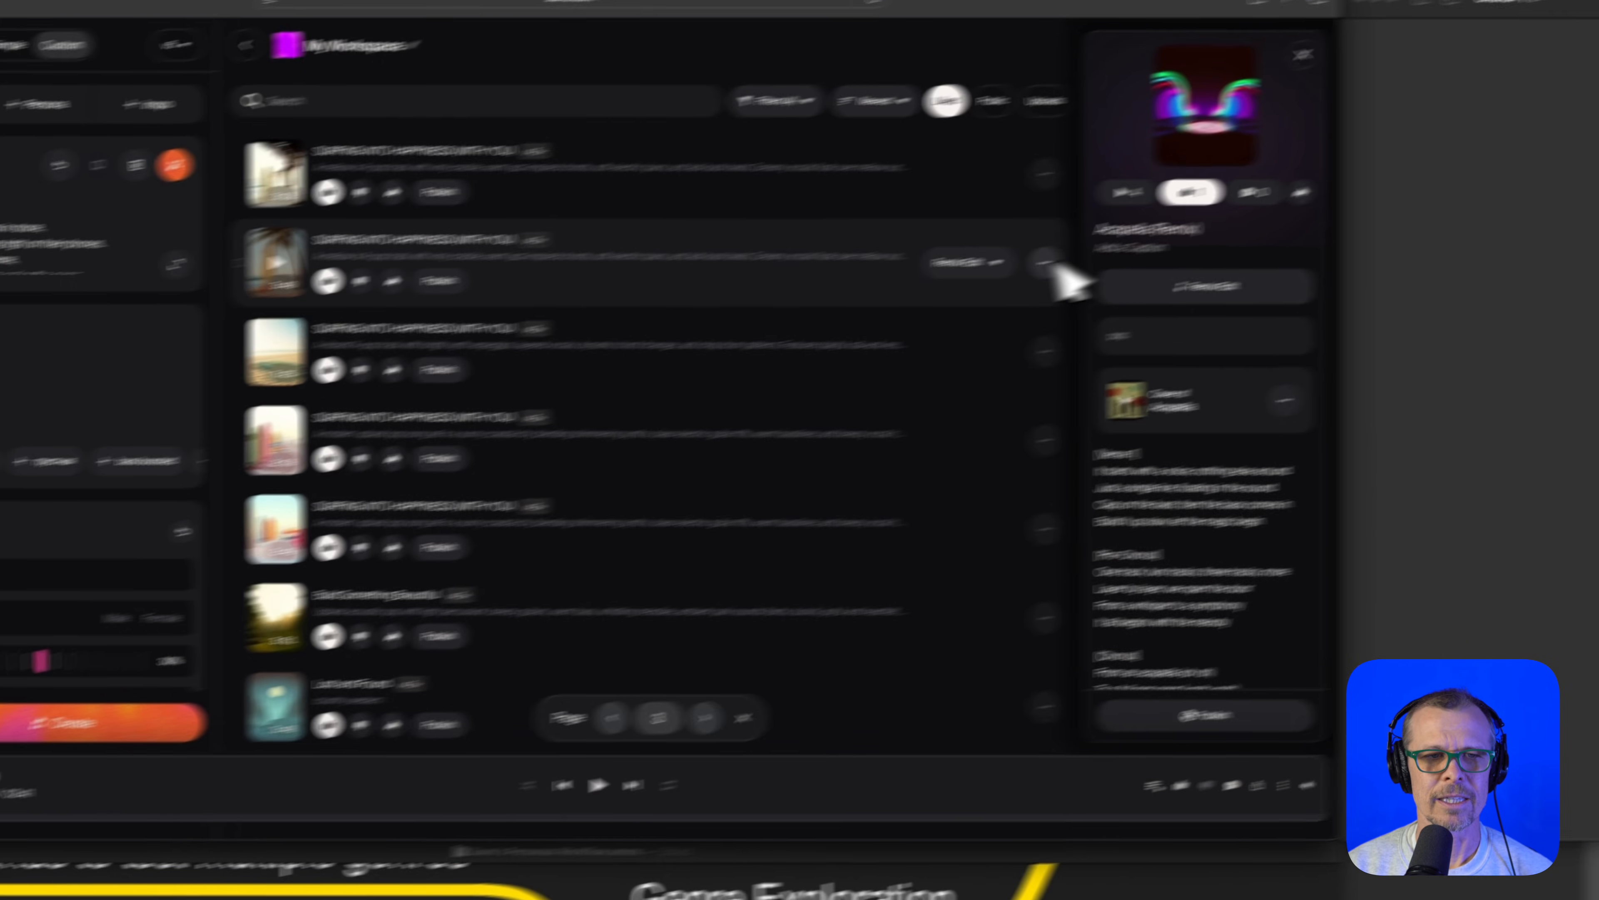
- Open Persona creation for the second "SURFING INTO HAPPINESS (WITH YOU)" song, highlight its title and "Based on" labels, view the song choices, and cancel
click(1045, 262)
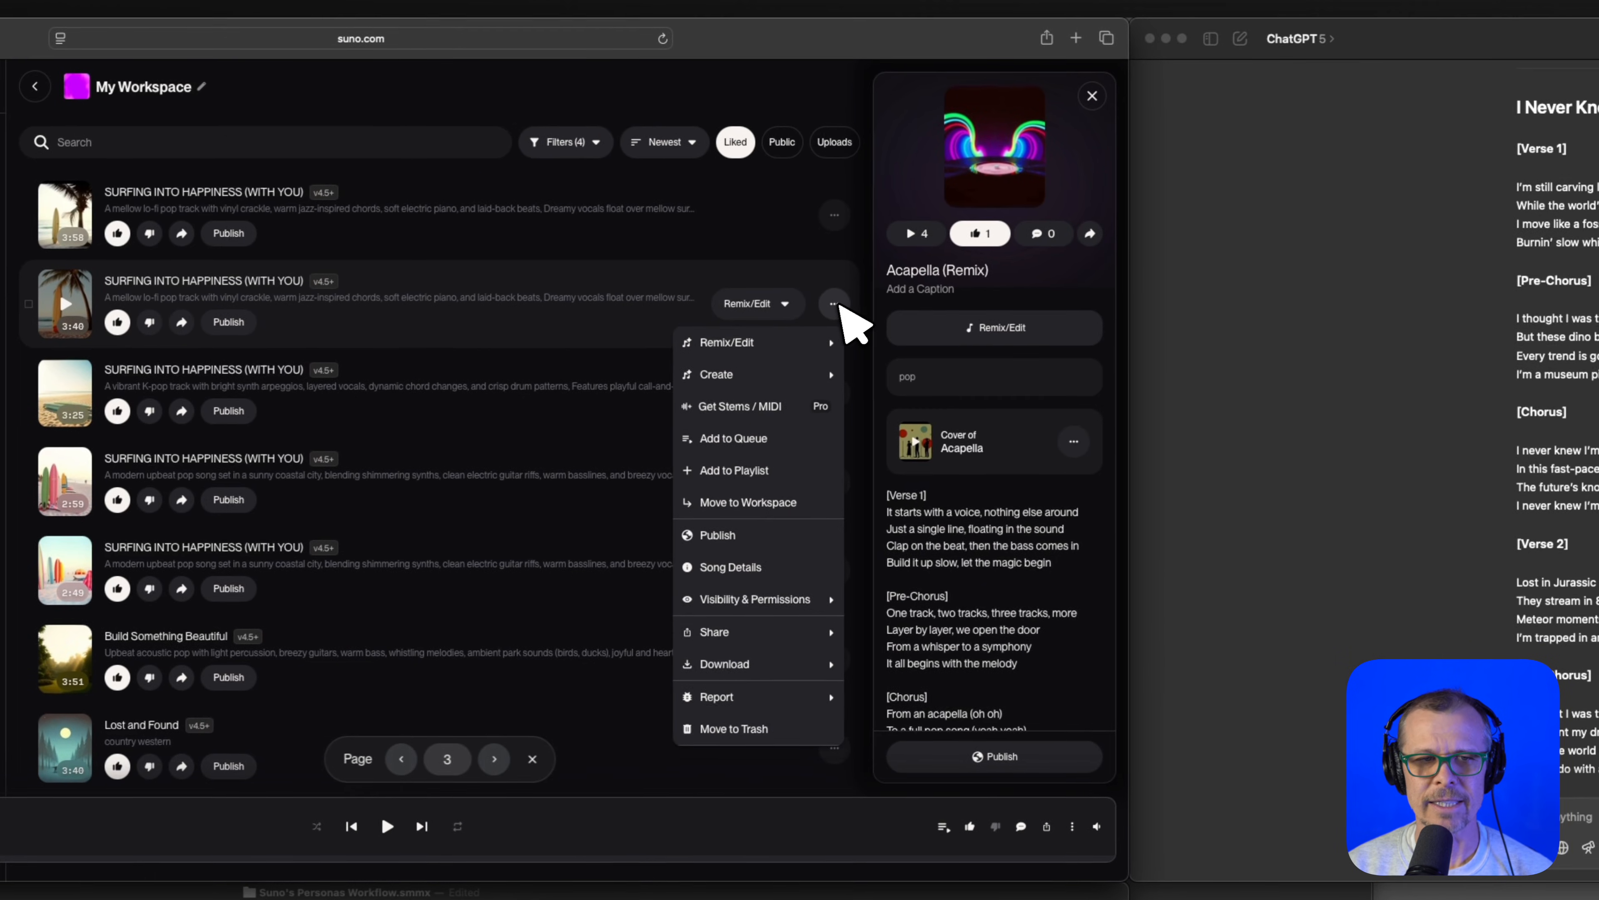
mouse_move(718, 376)
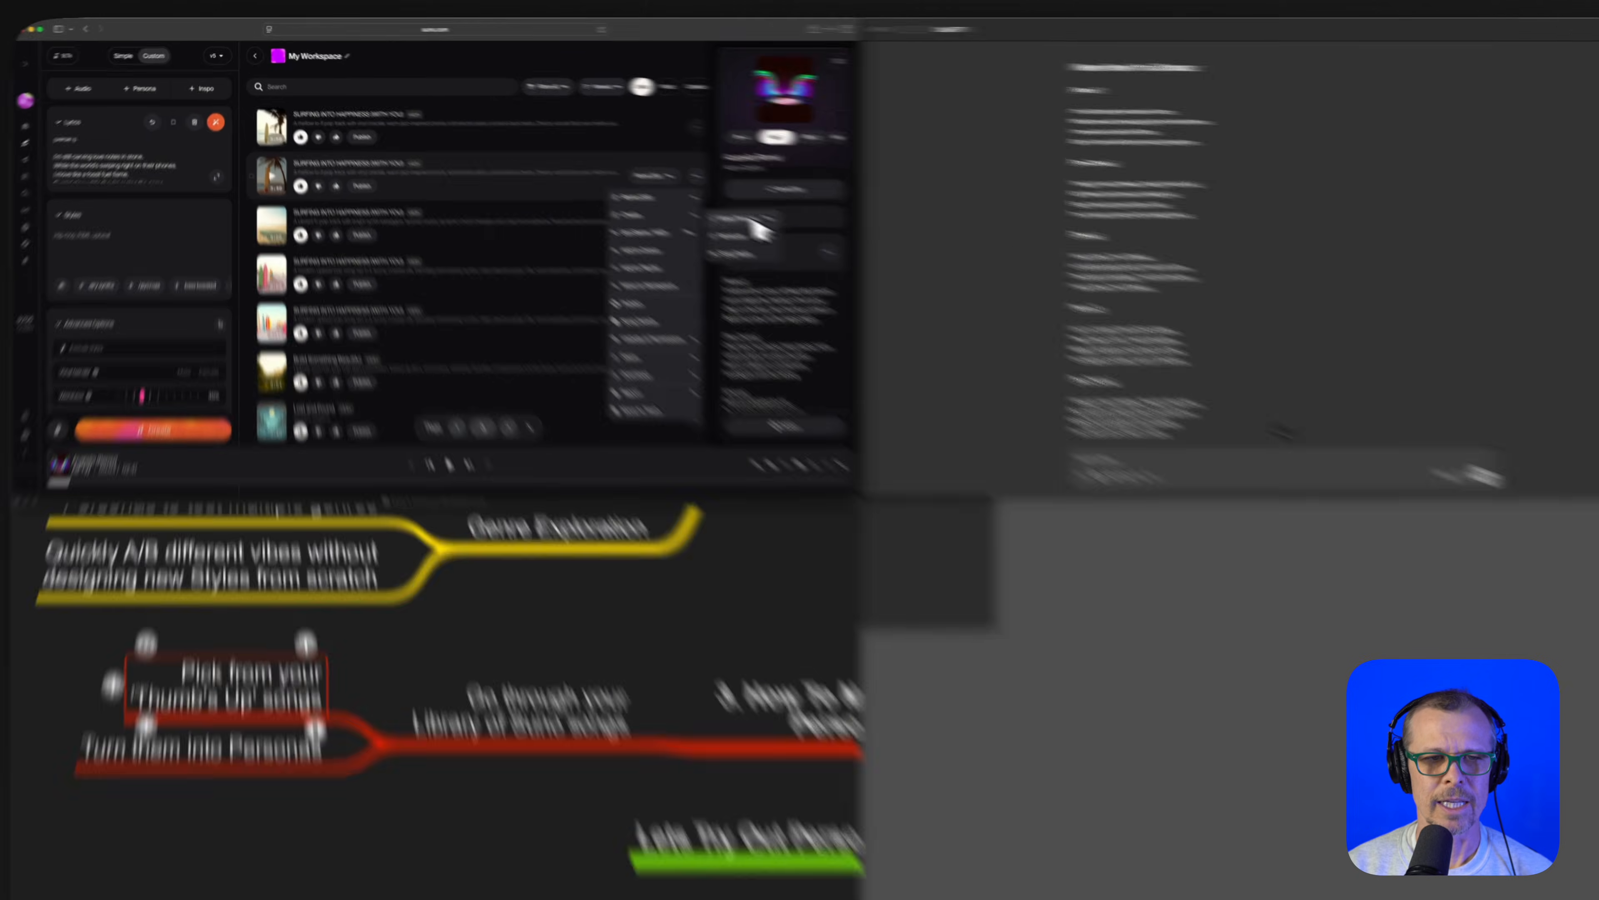
click(703, 201)
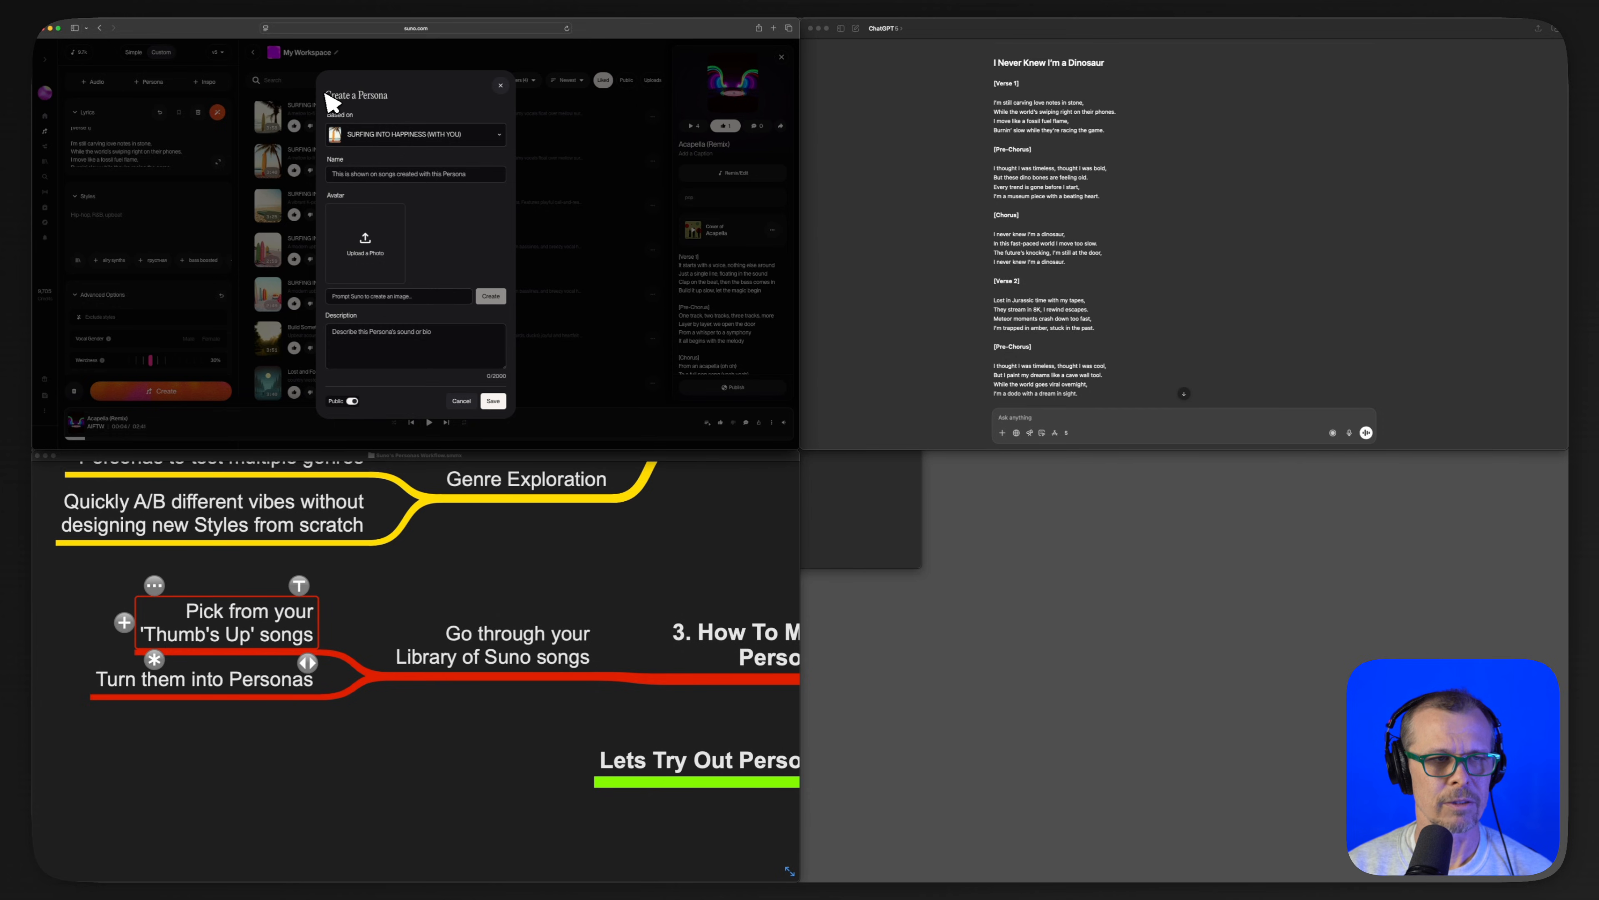
drag(334, 101, 394, 104)
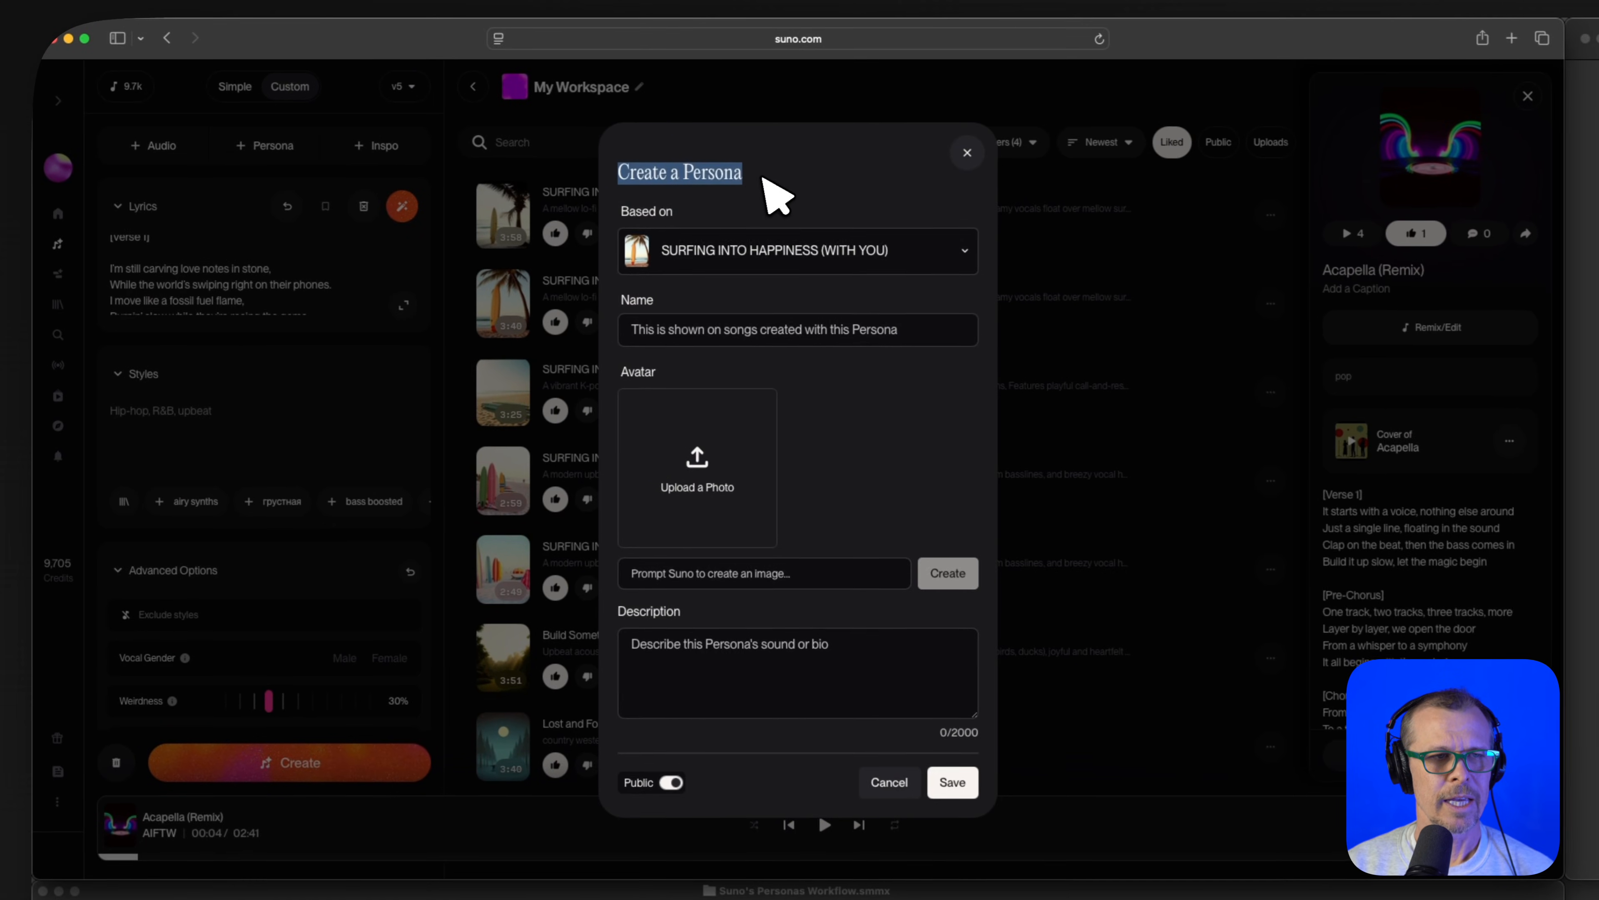
triple_click(631, 212)
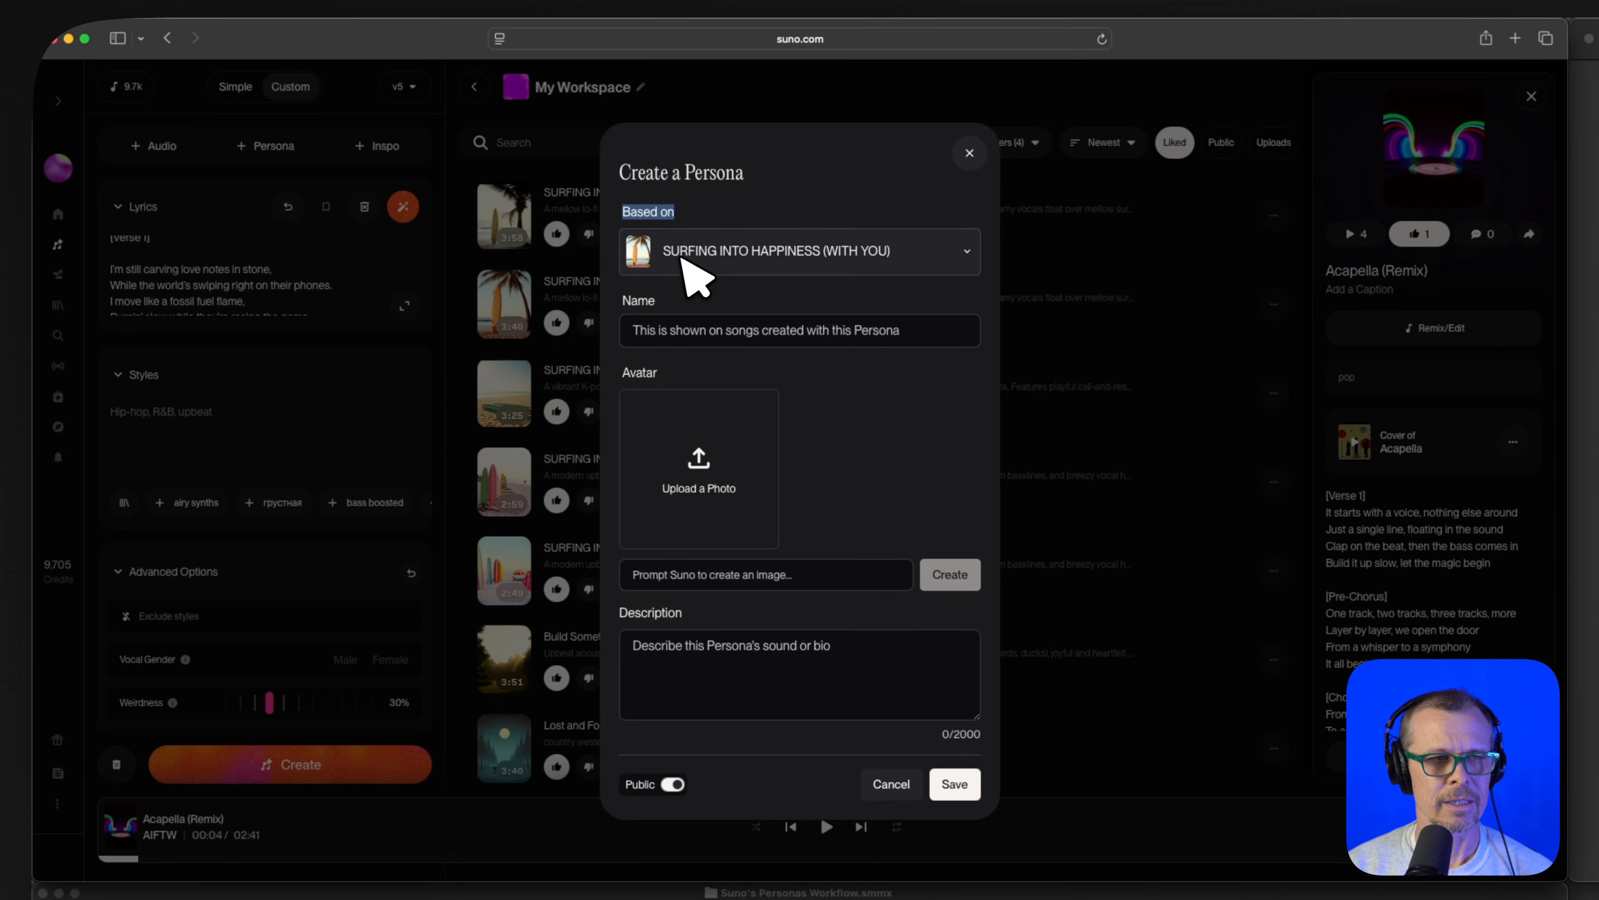
click(683, 258)
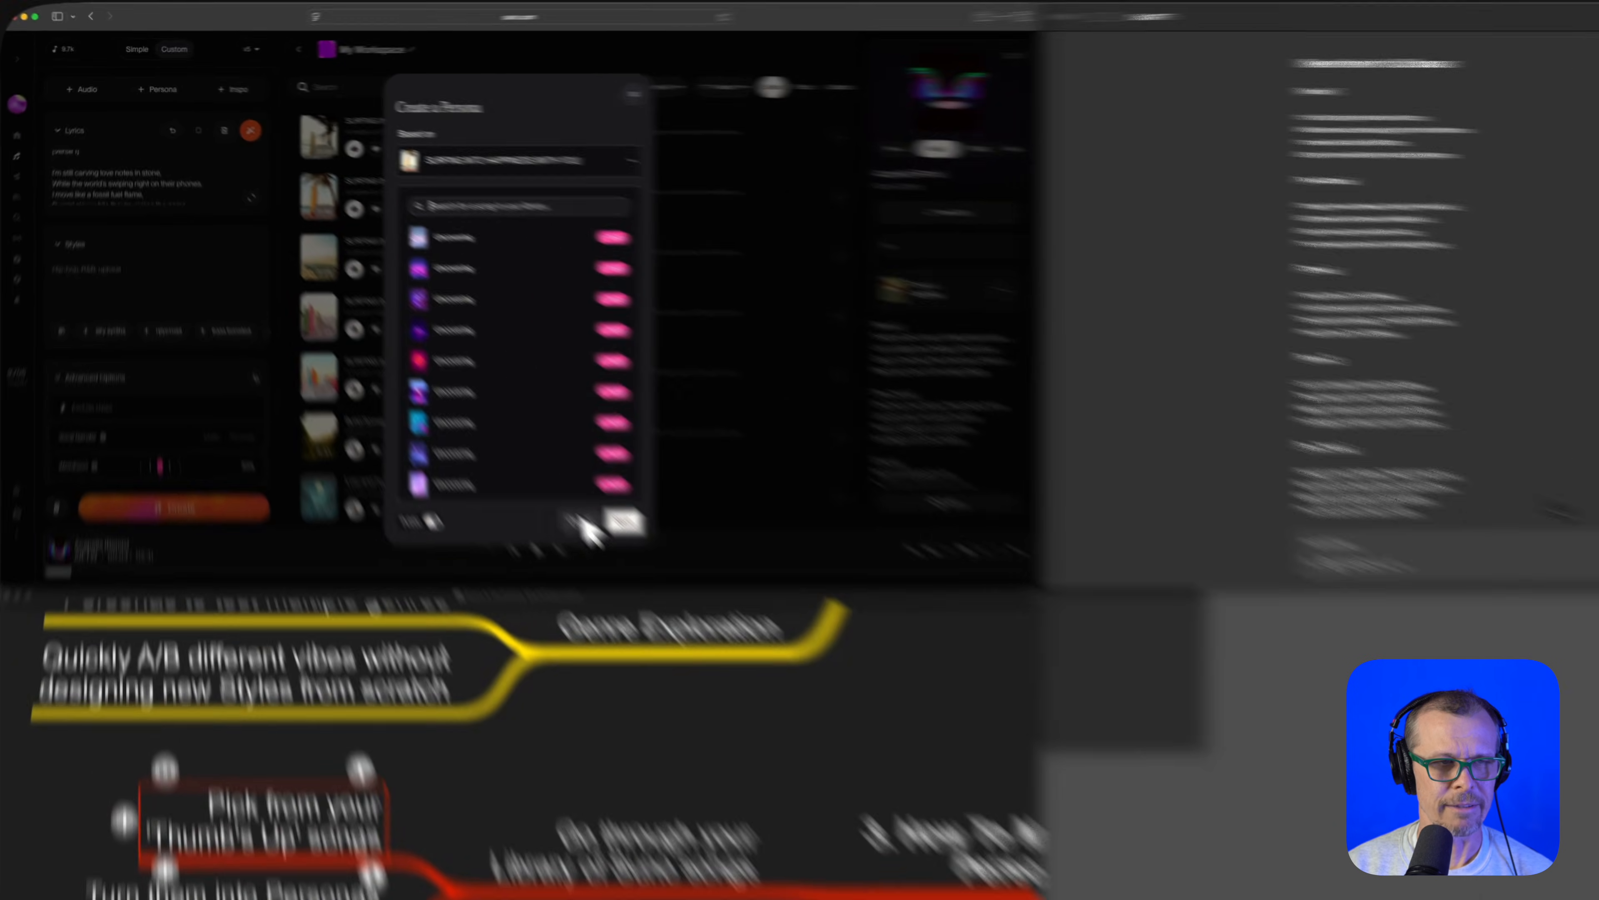
click(461, 401)
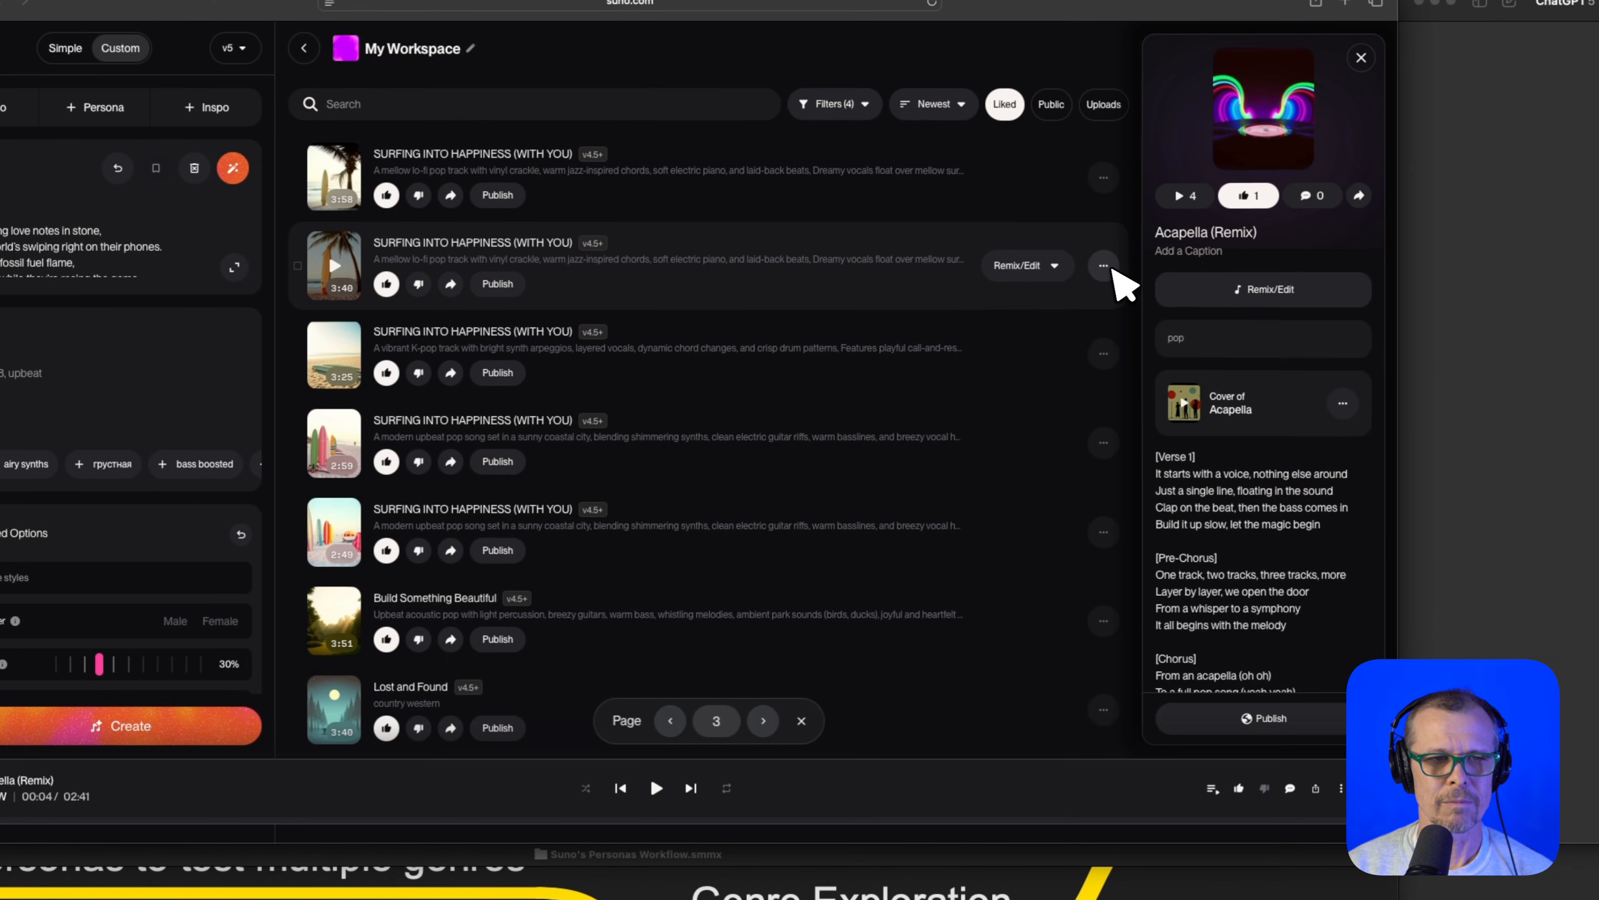
- Create and save a Persona from the second "SURFING INTO HAPPINESS (WITH YOU)" song, named "Upbeat pop rock song, vocalist is 20's male"
click(1111, 271)
mouse_move(1084, 341)
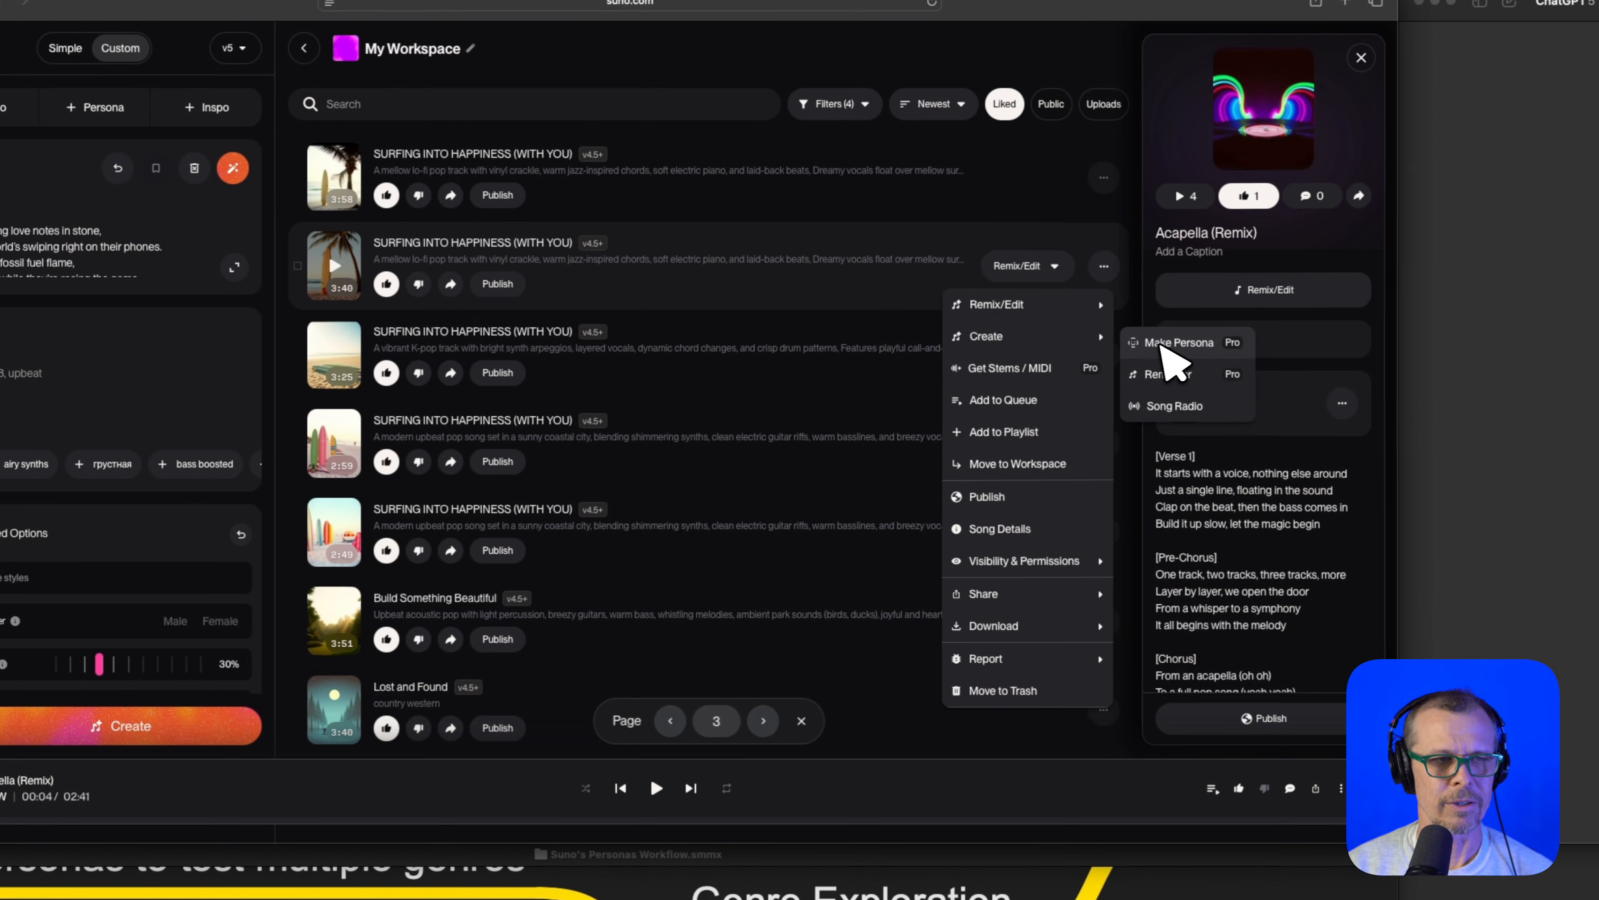
click(1170, 345)
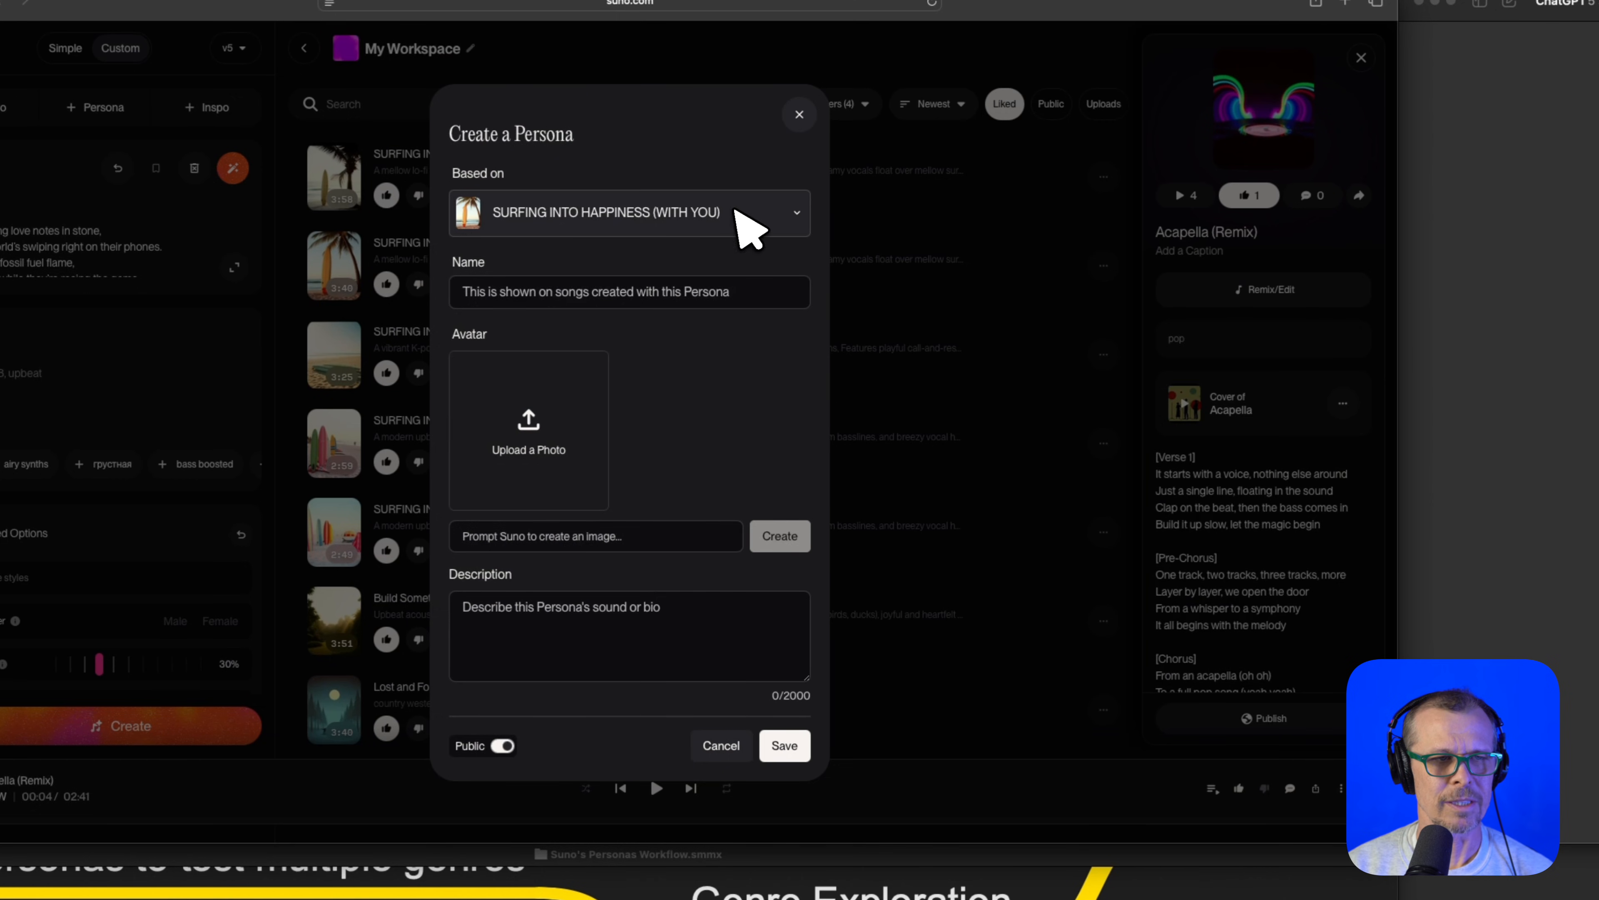
click(482, 291)
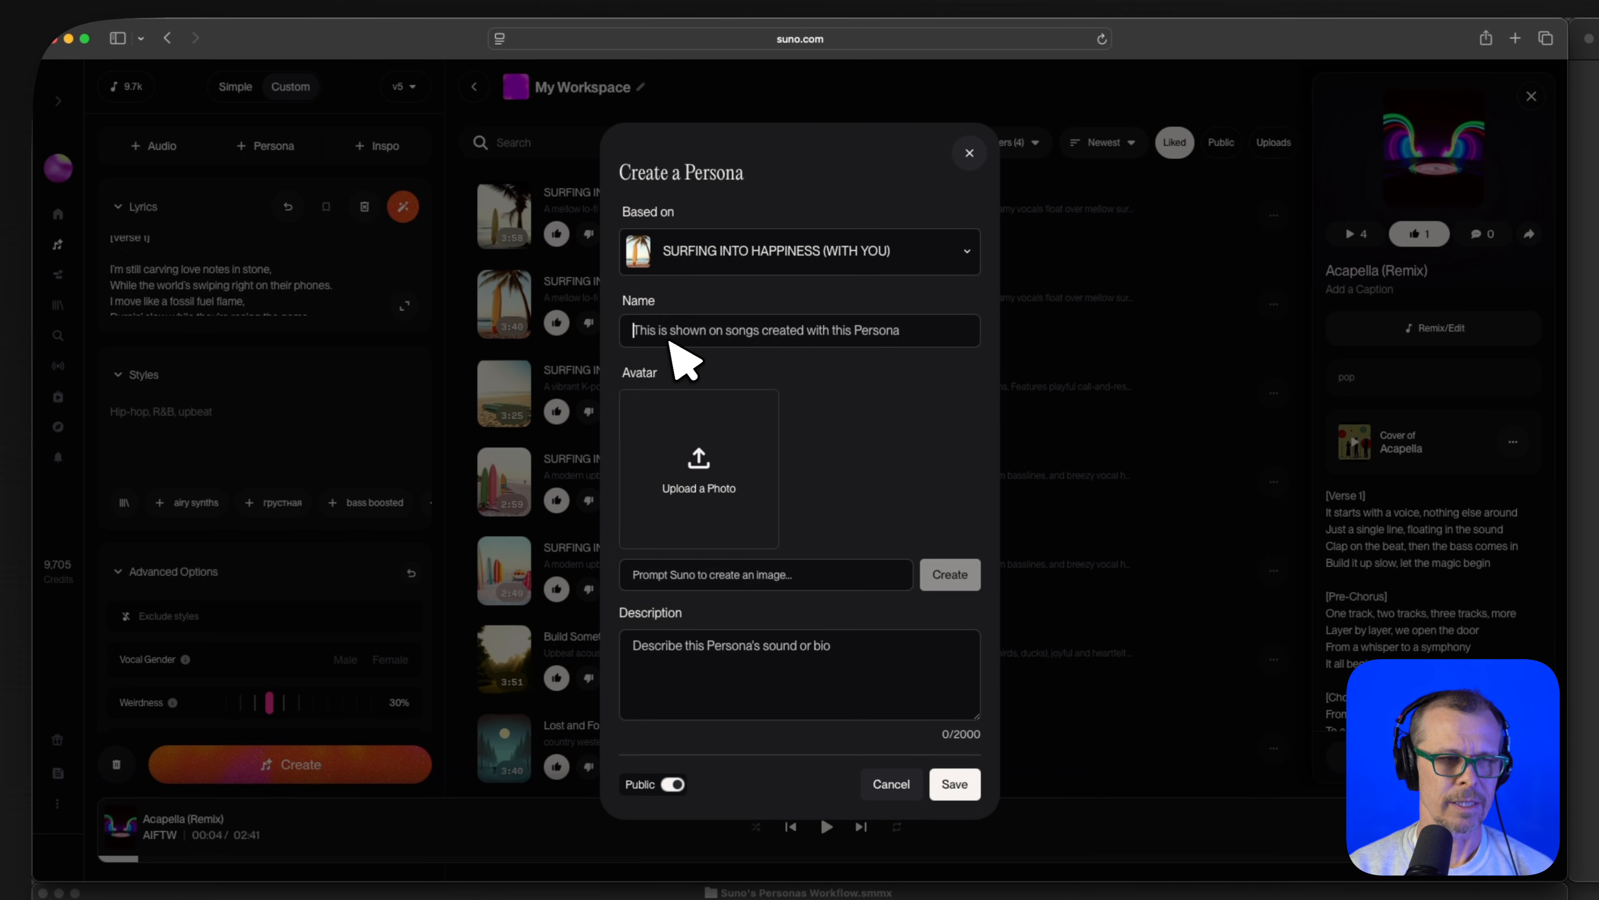
click(671, 342)
text(UP)
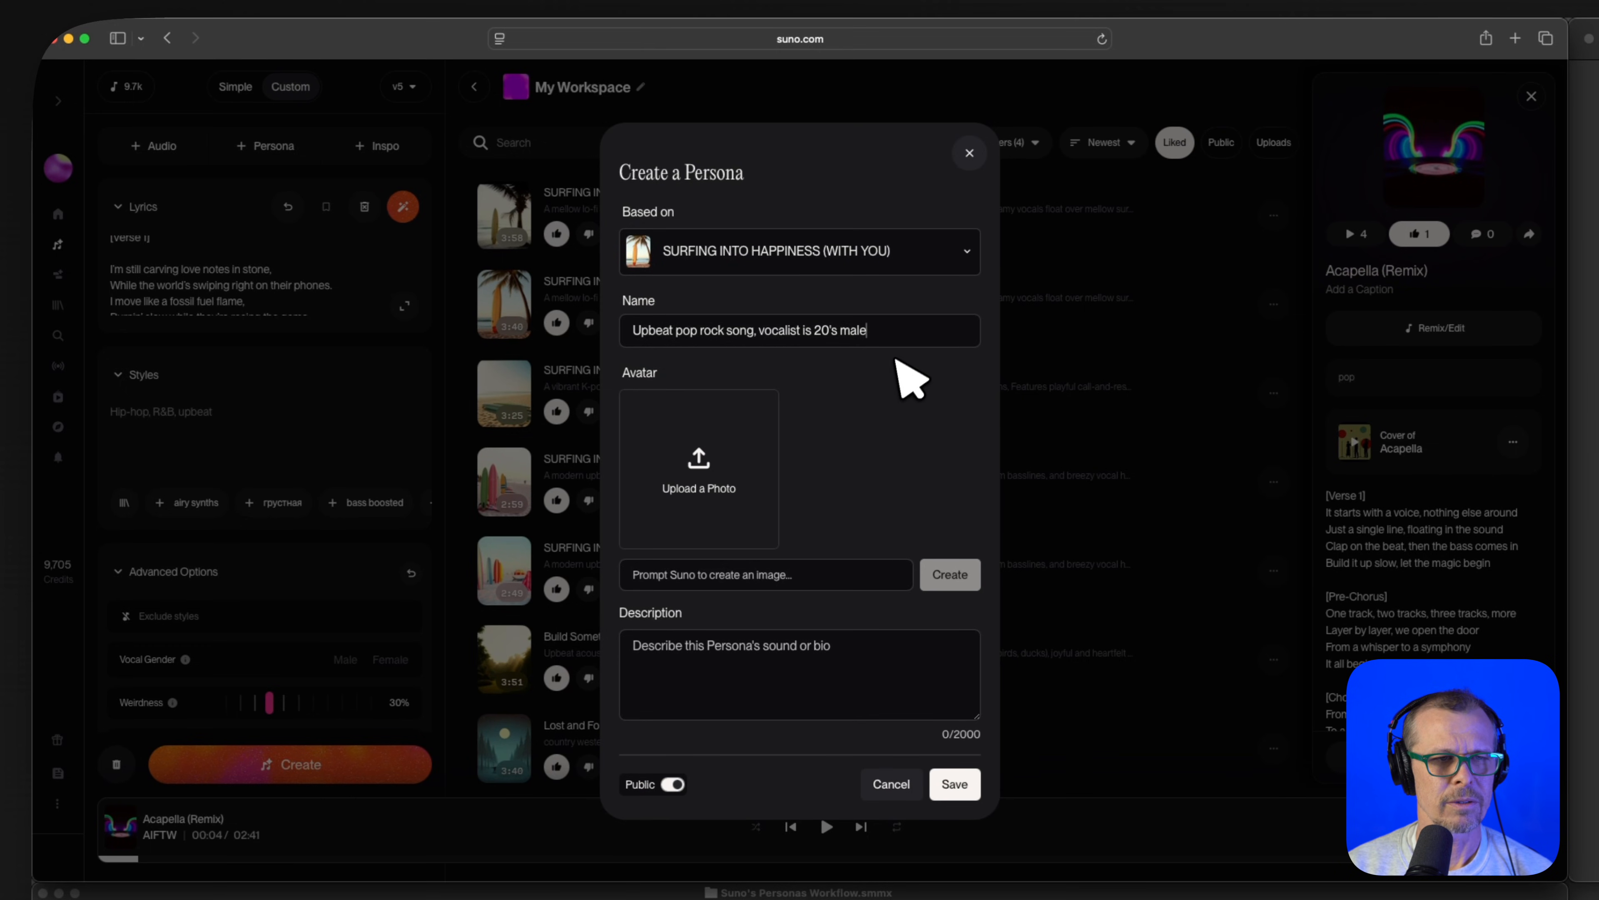
double_click(853, 331)
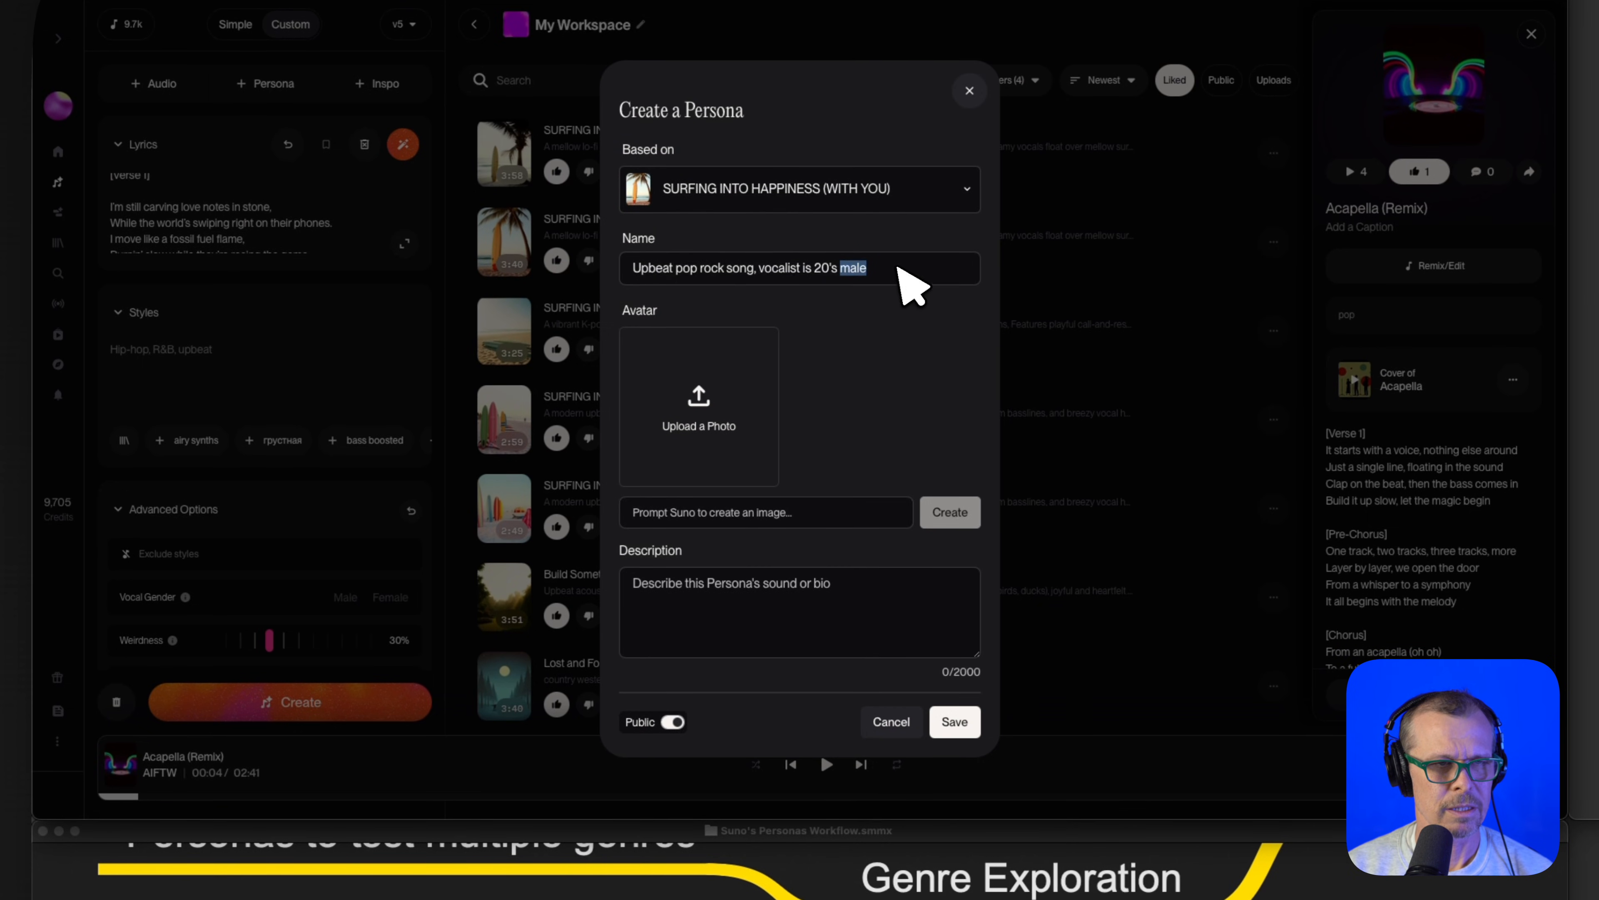
click(910, 277)
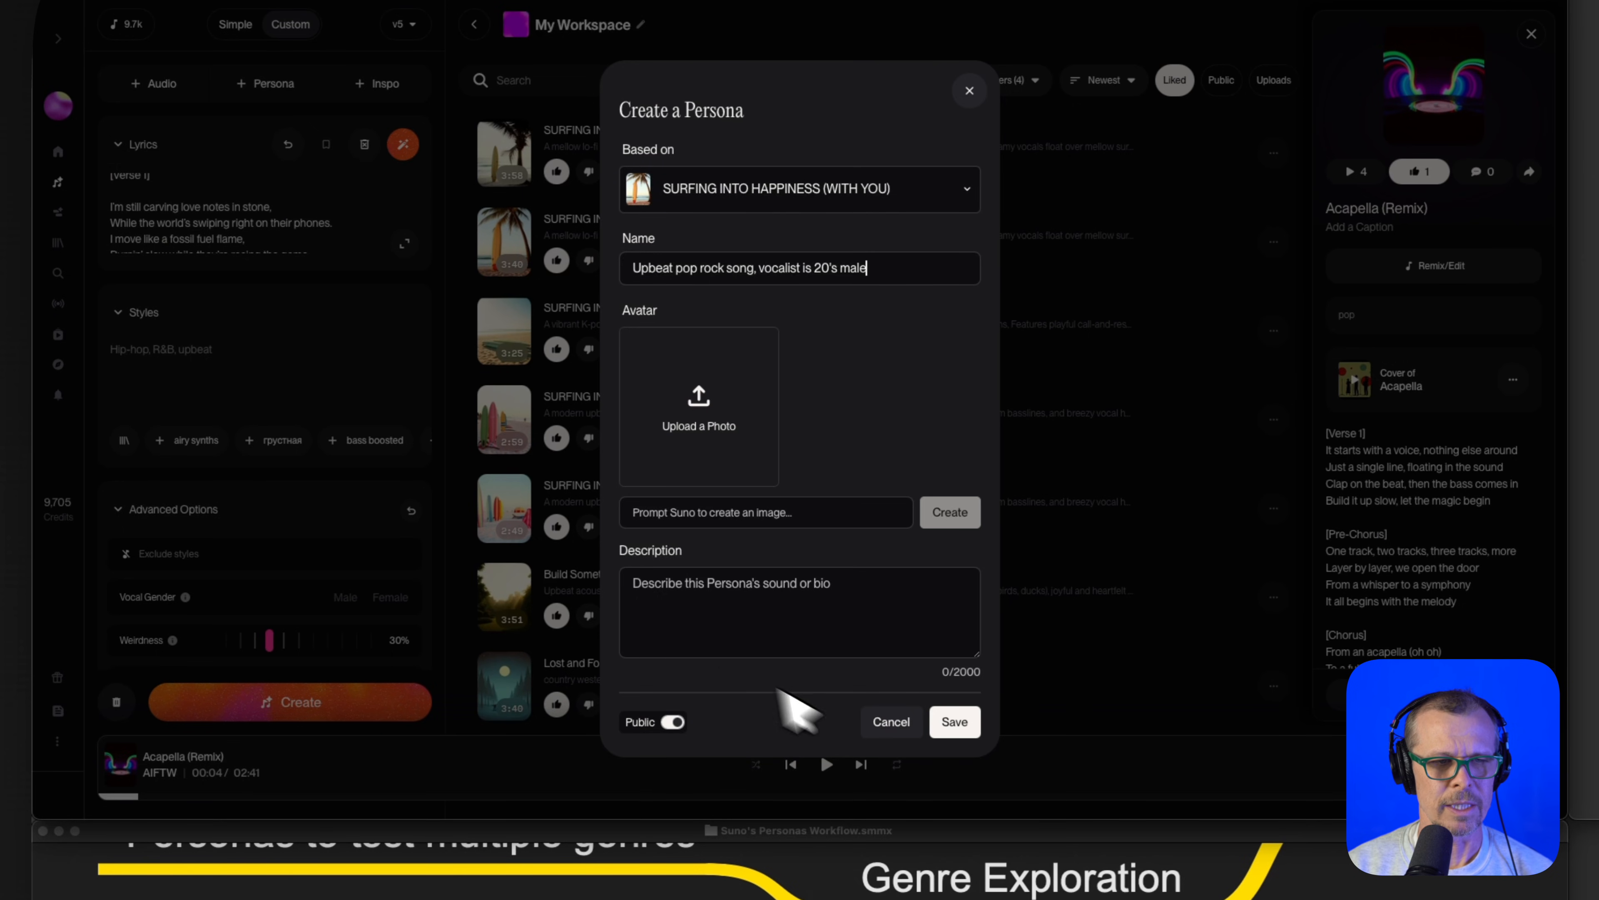
click(954, 724)
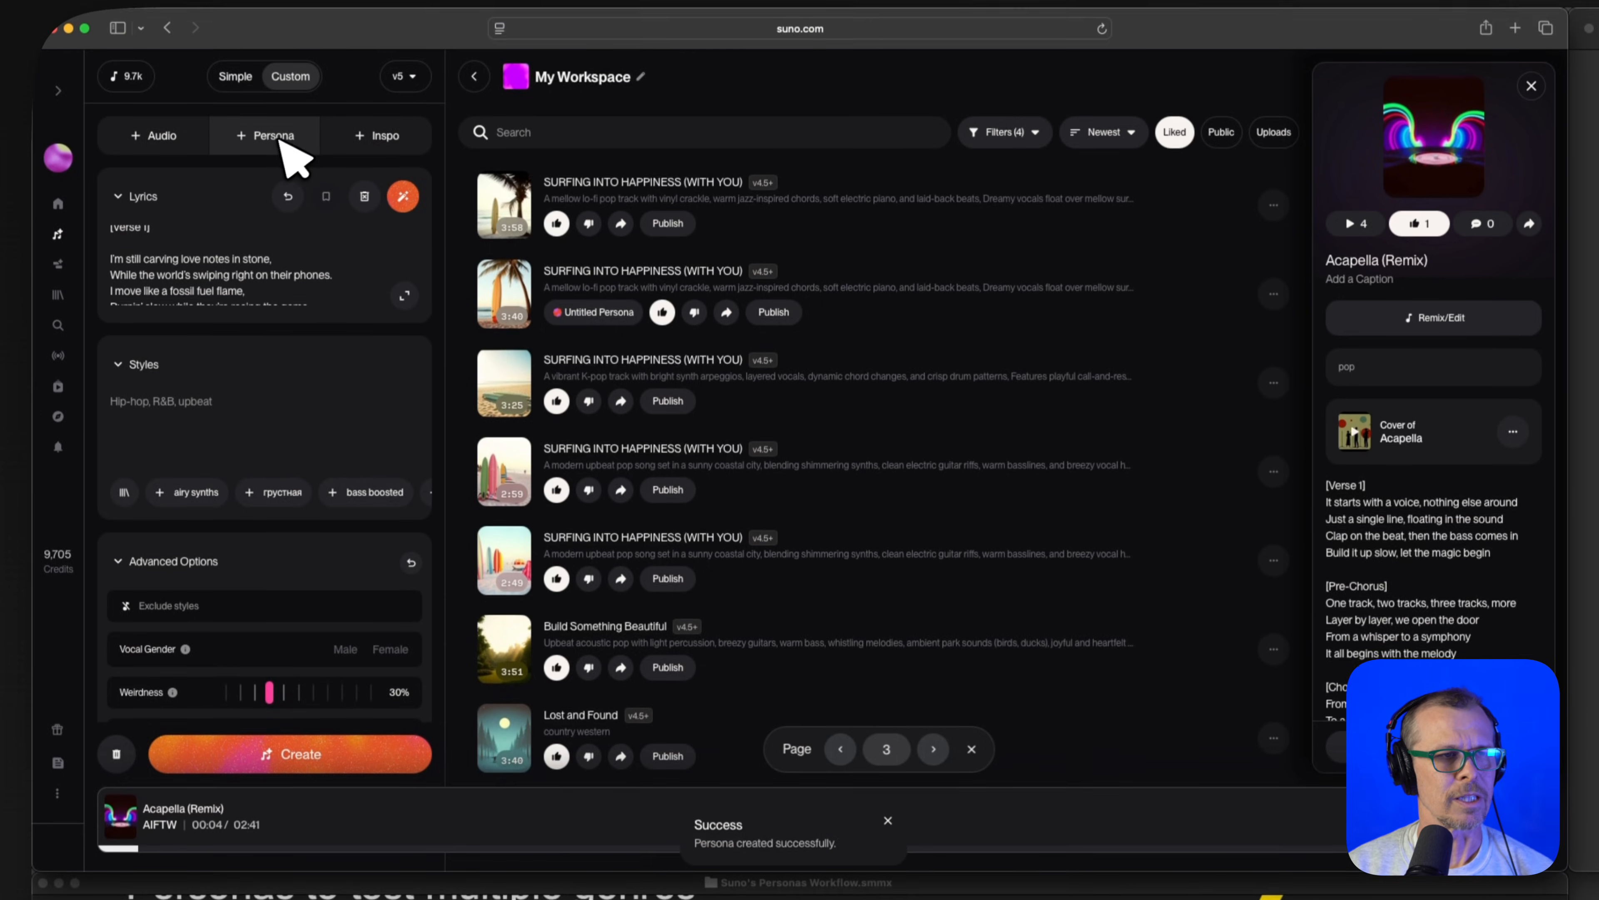
- Check the list of saved Personas, close it, and go to the Styles section
click(277, 88)
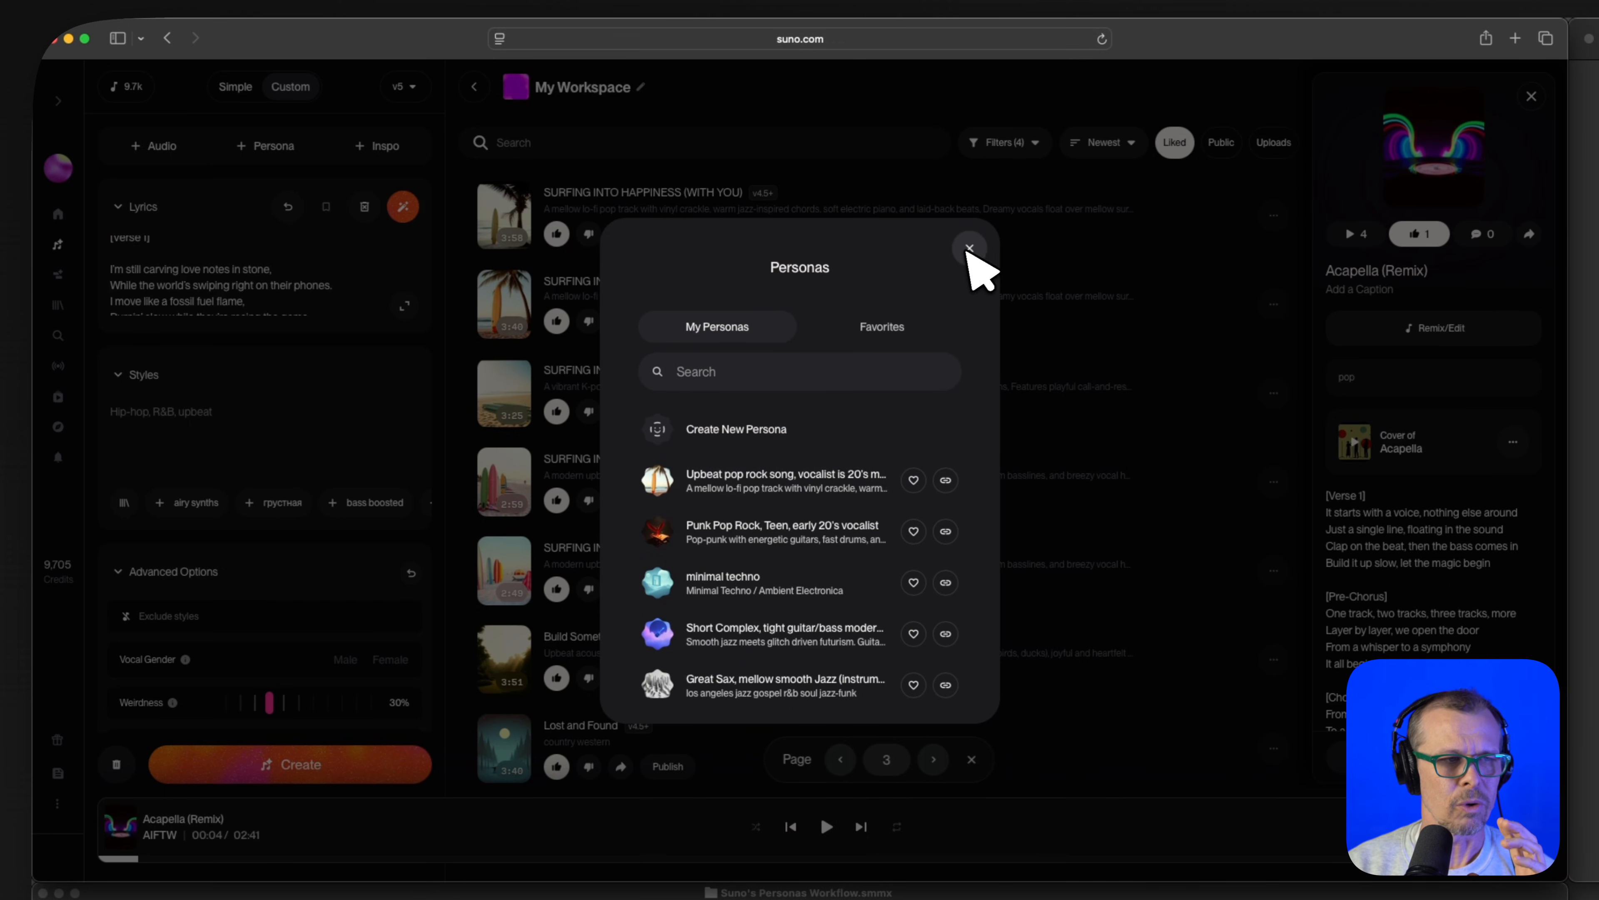
click(970, 249)
click(142, 374)
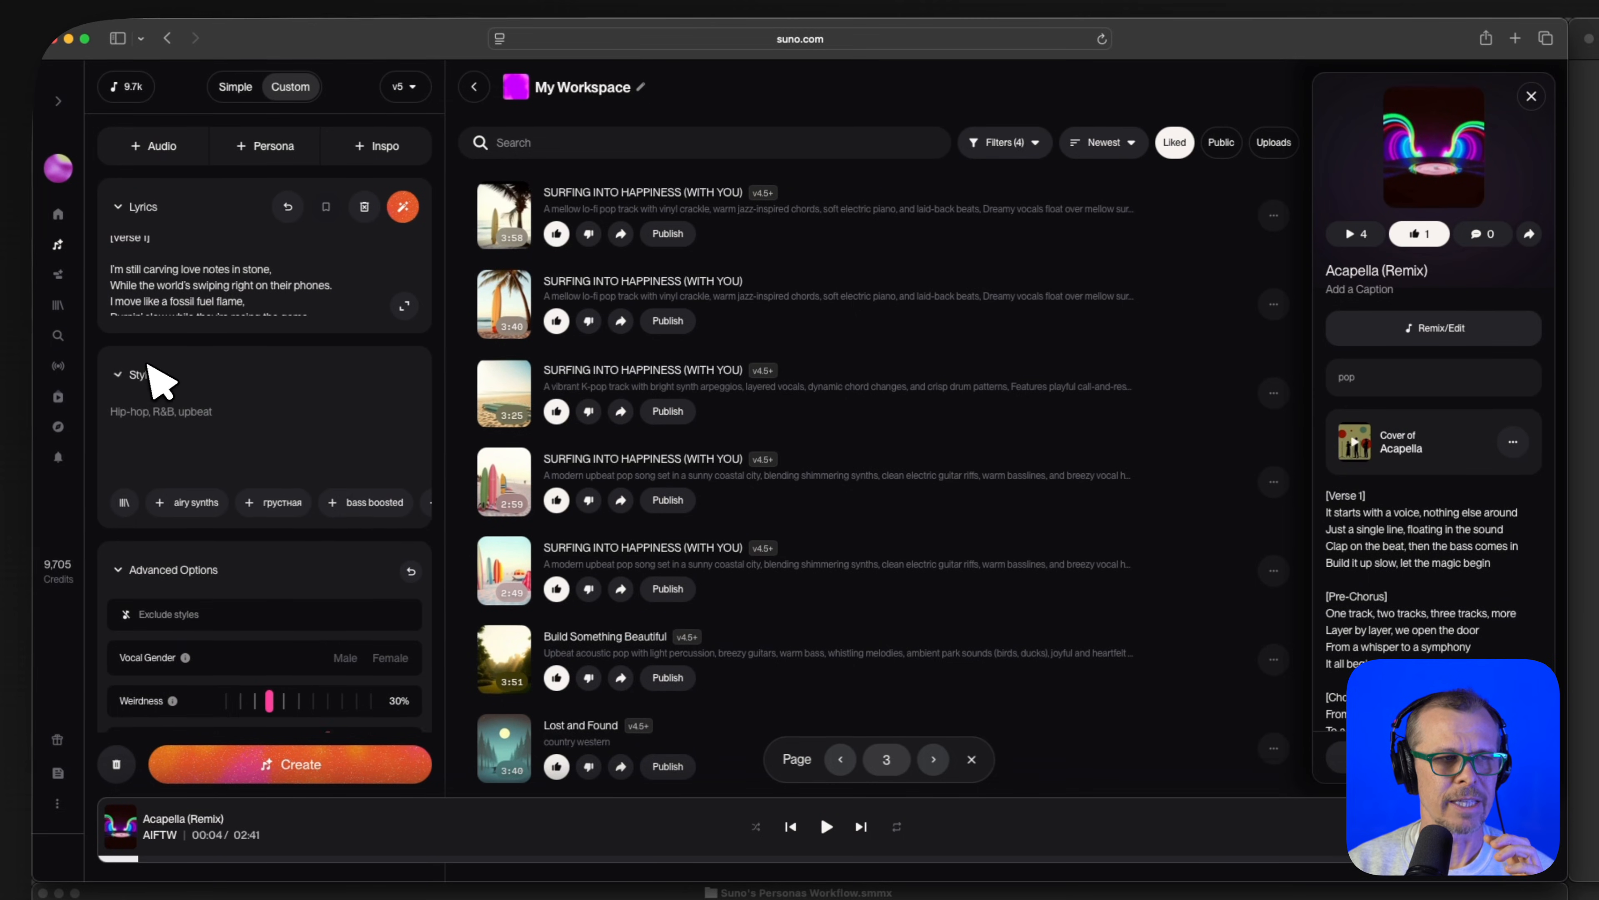
click(141, 376)
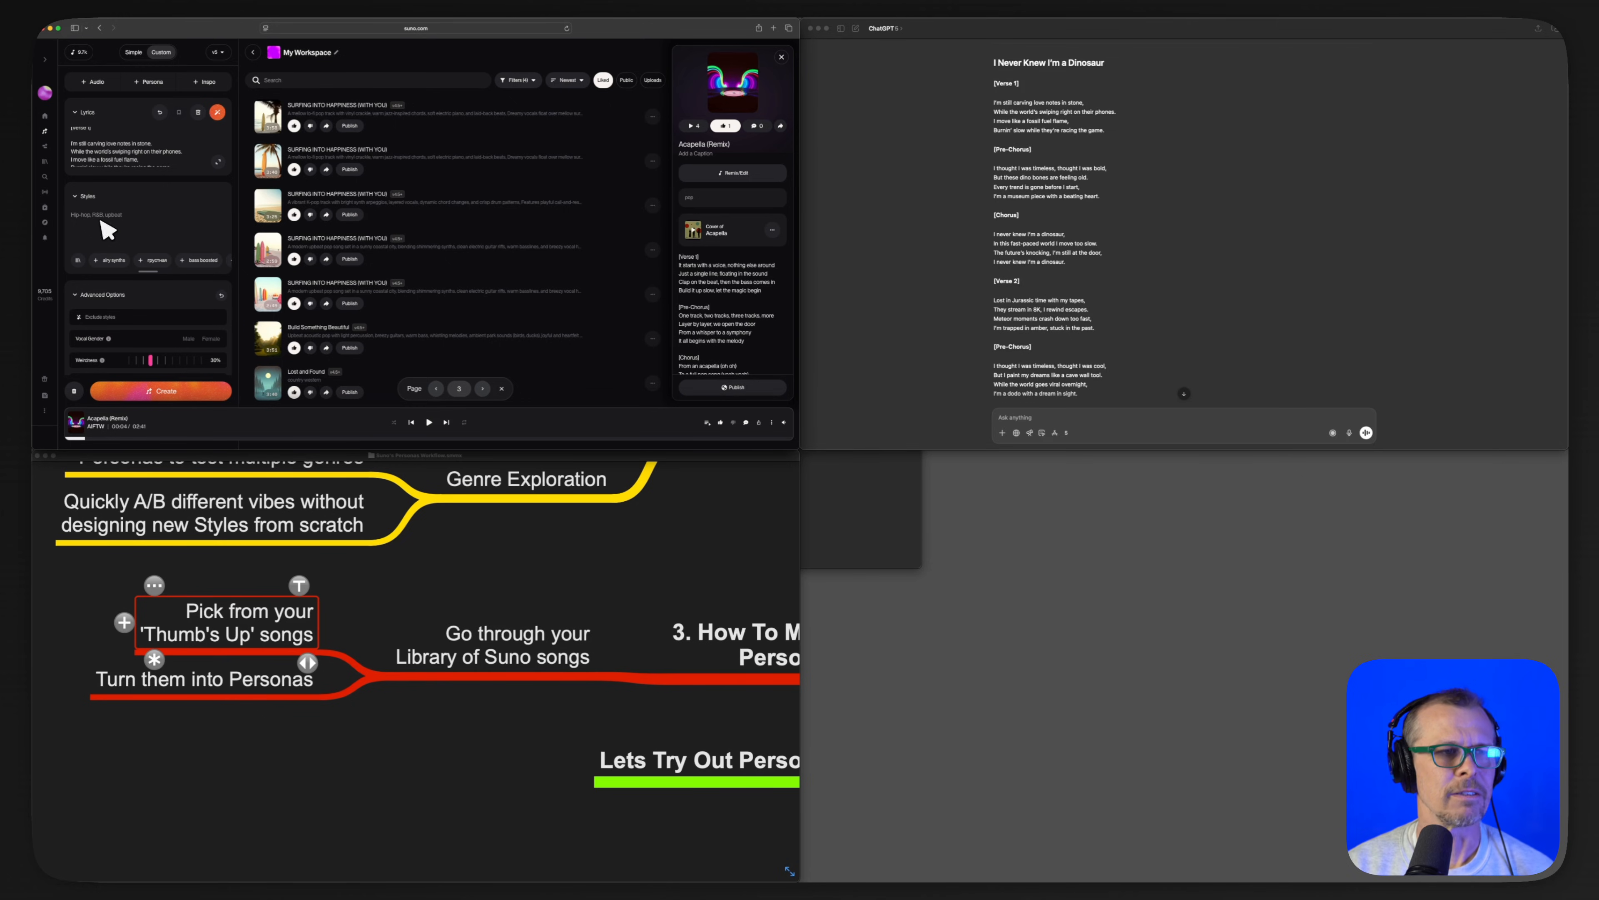
- Reopen the saved Personas, browse down through My Personas, and close the list
click(149, 81)
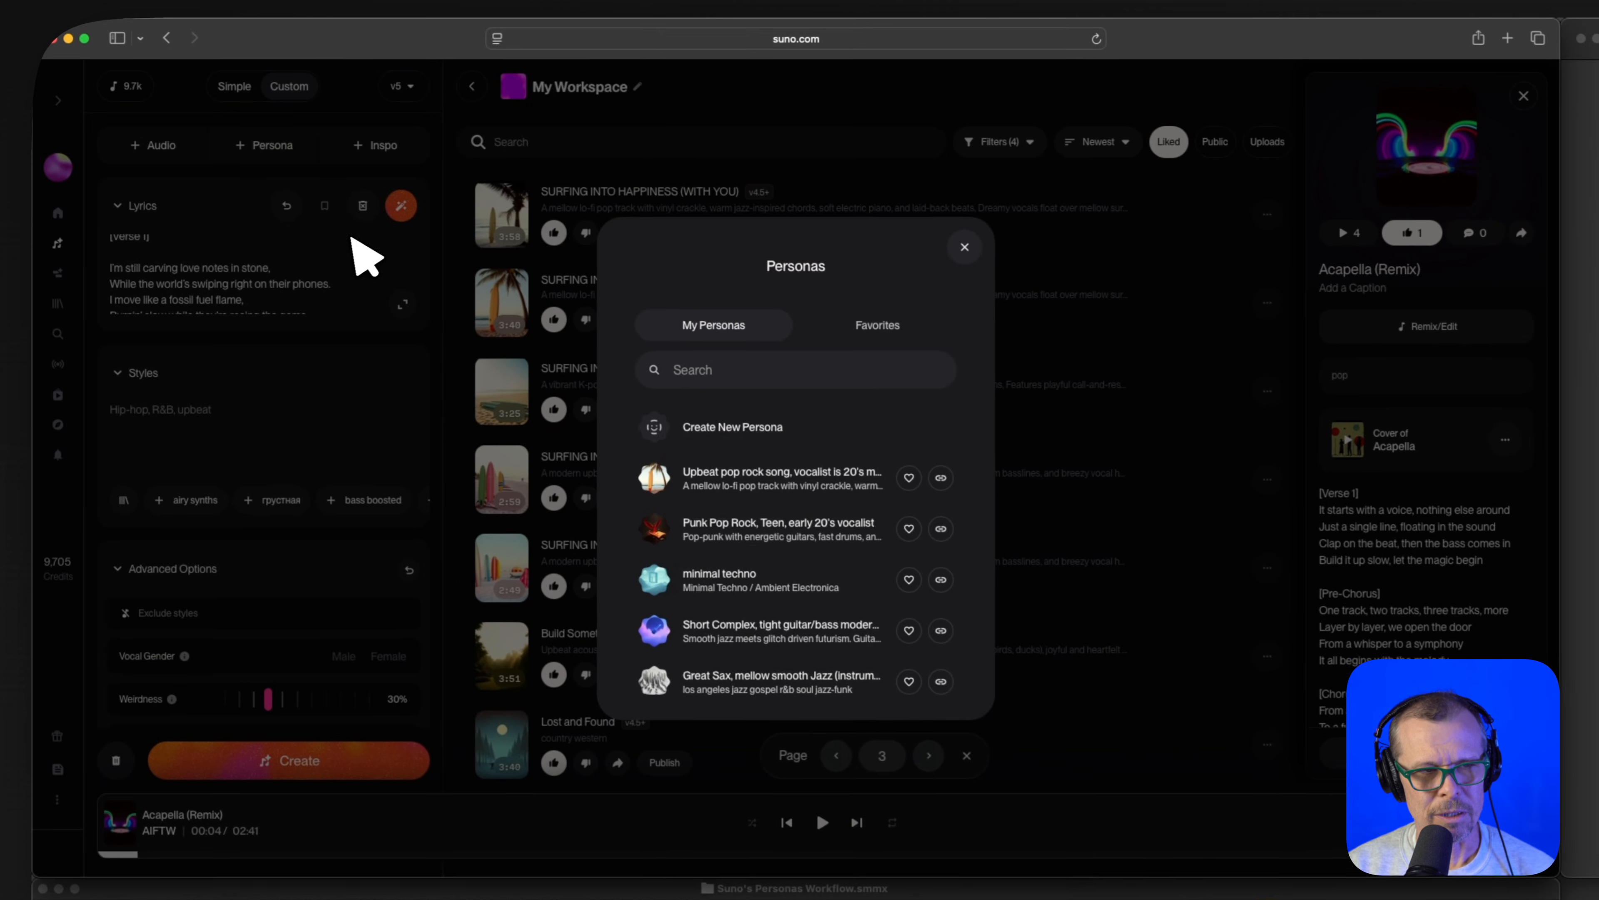
scroll(821, 525, down, 5)
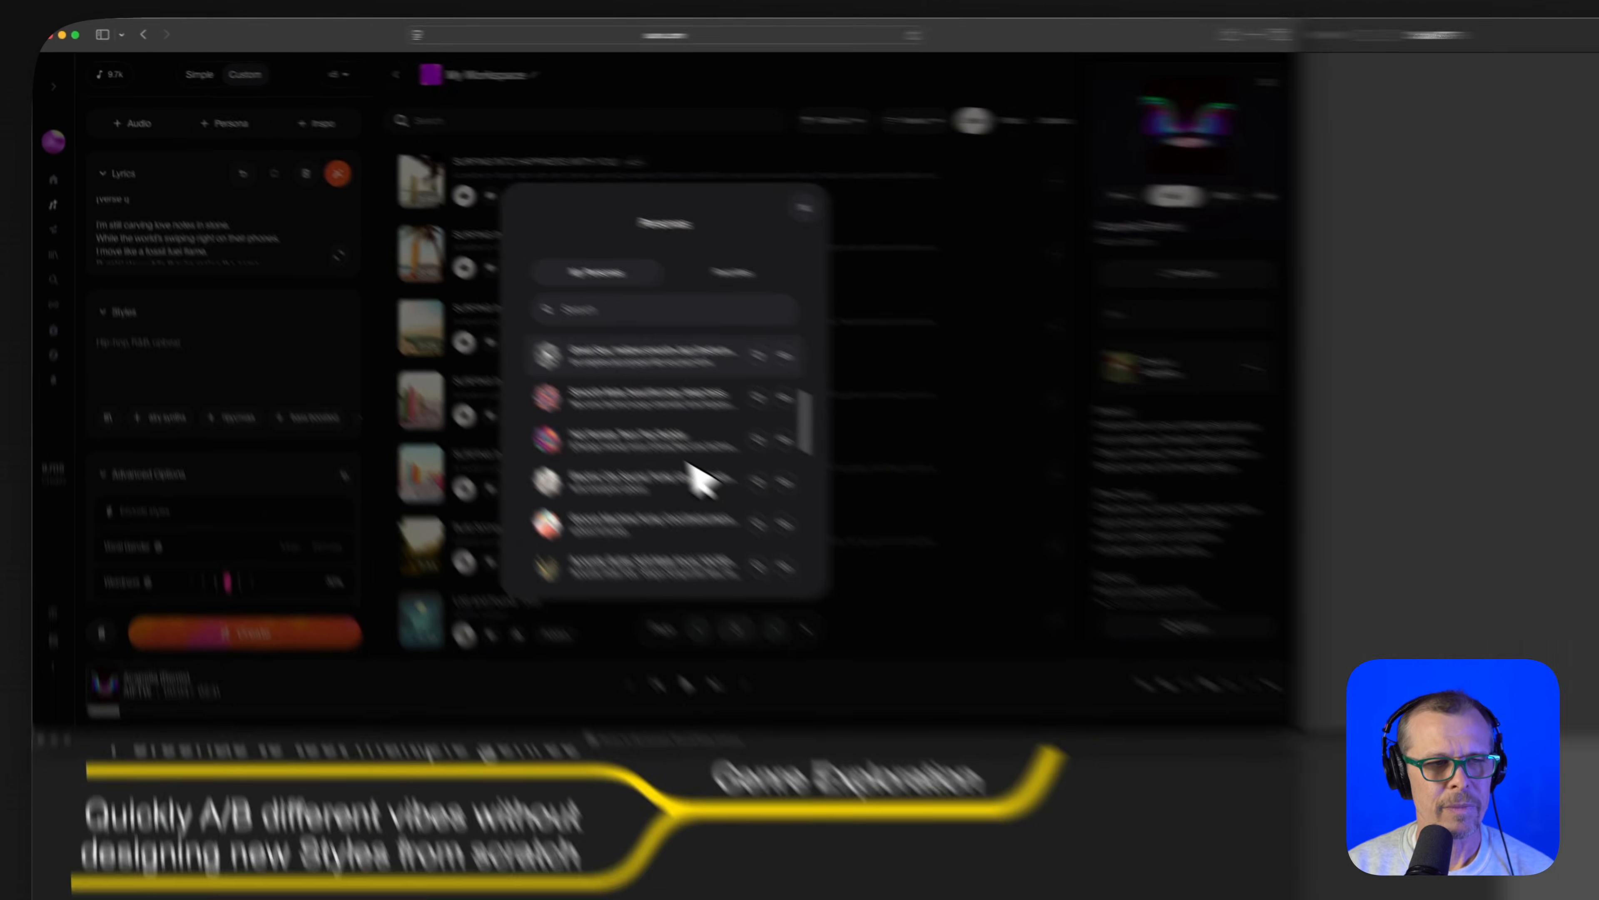
scroll(471, 321, down, 3)
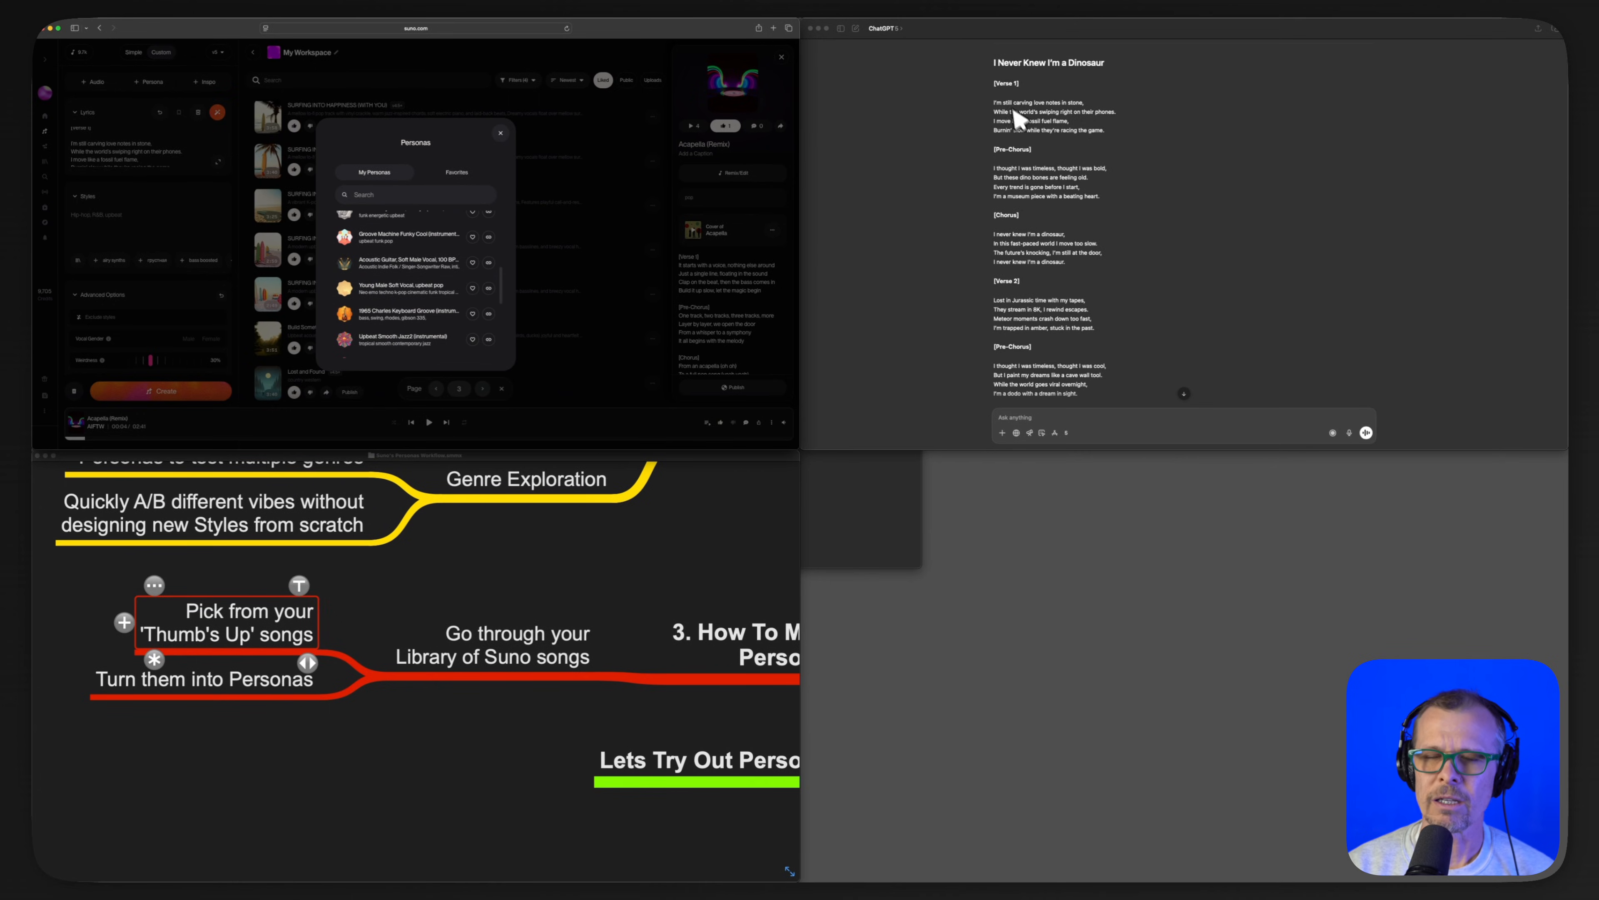
click(1001, 69)
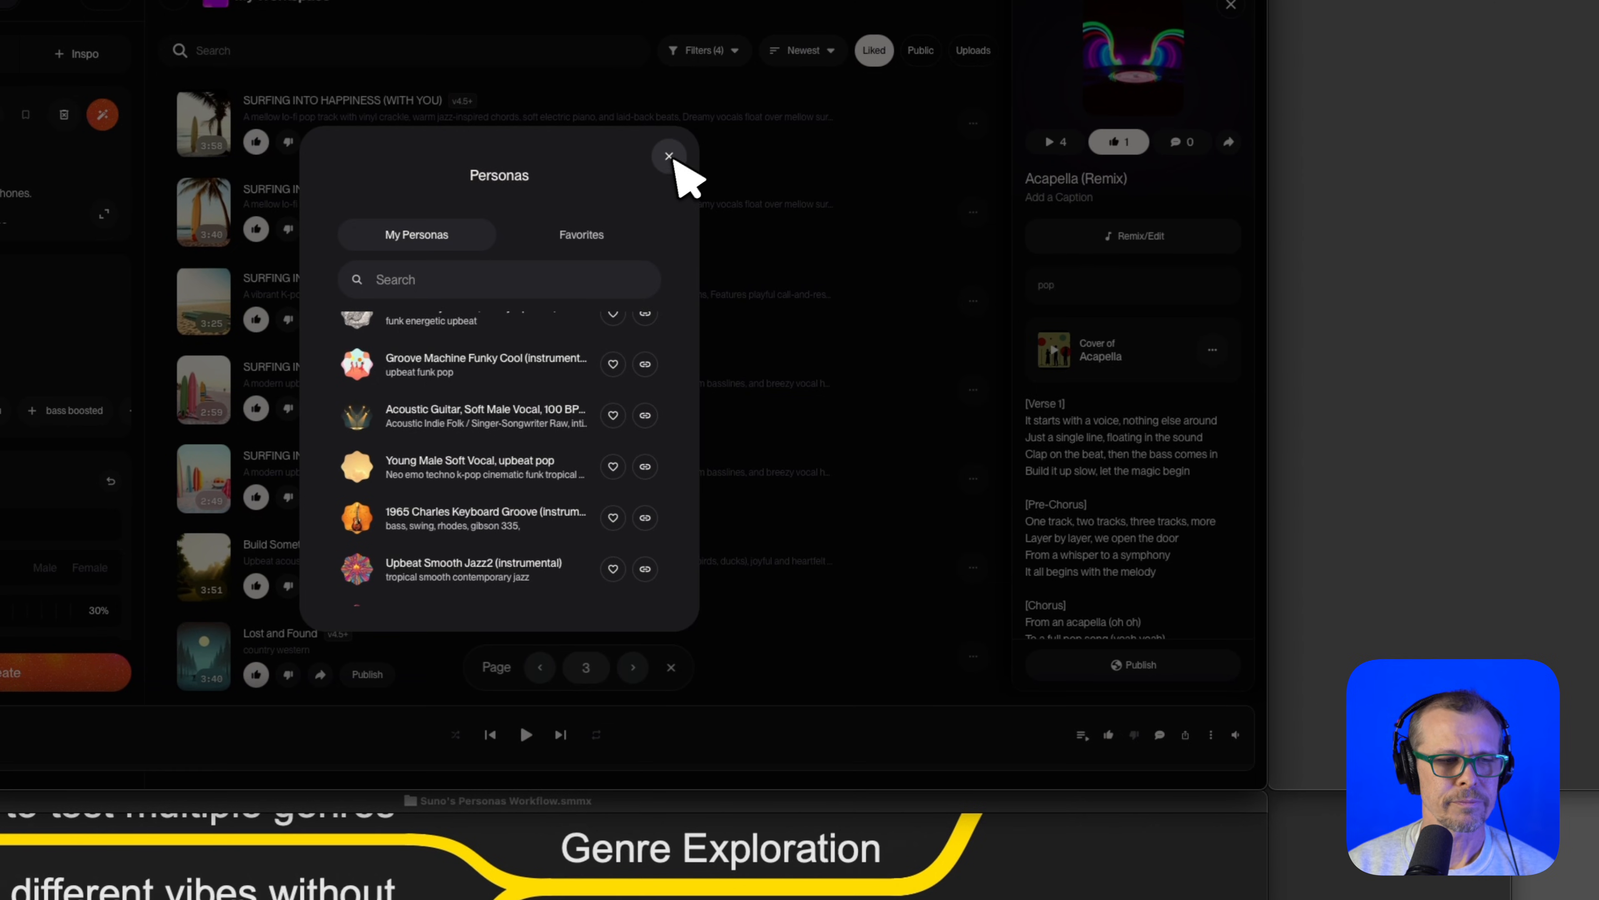
click(669, 156)
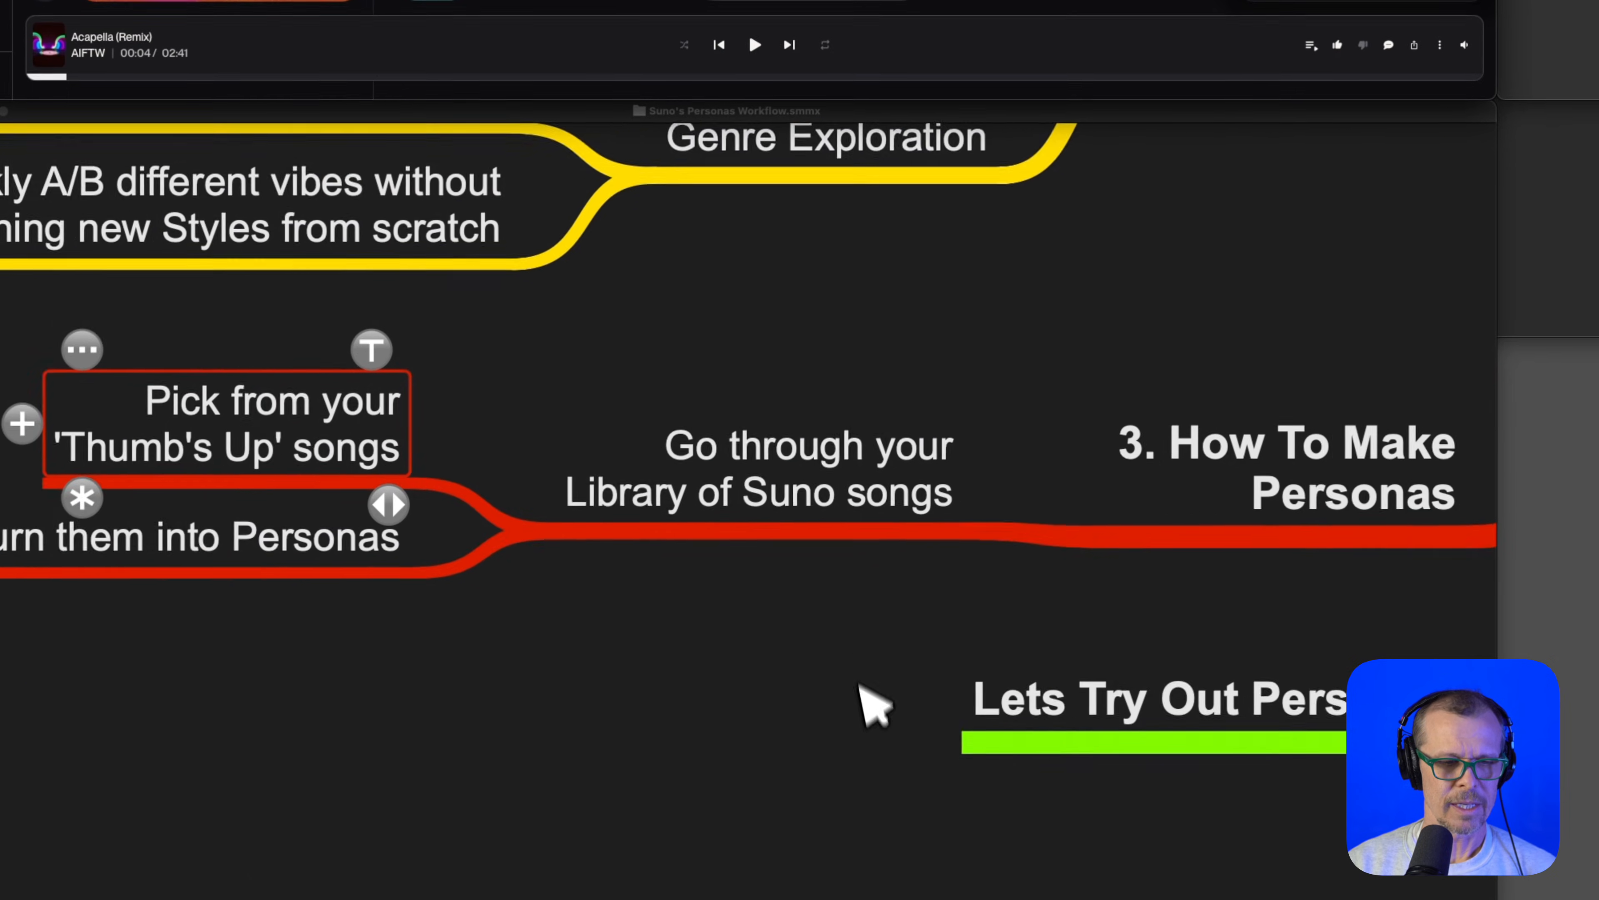
- In the mind map, expand "Lets Try Out Personas", select "Making a Album With a Single Persona", and finally select "One Song with Different Personas"
scroll(875, 705, right, 5)
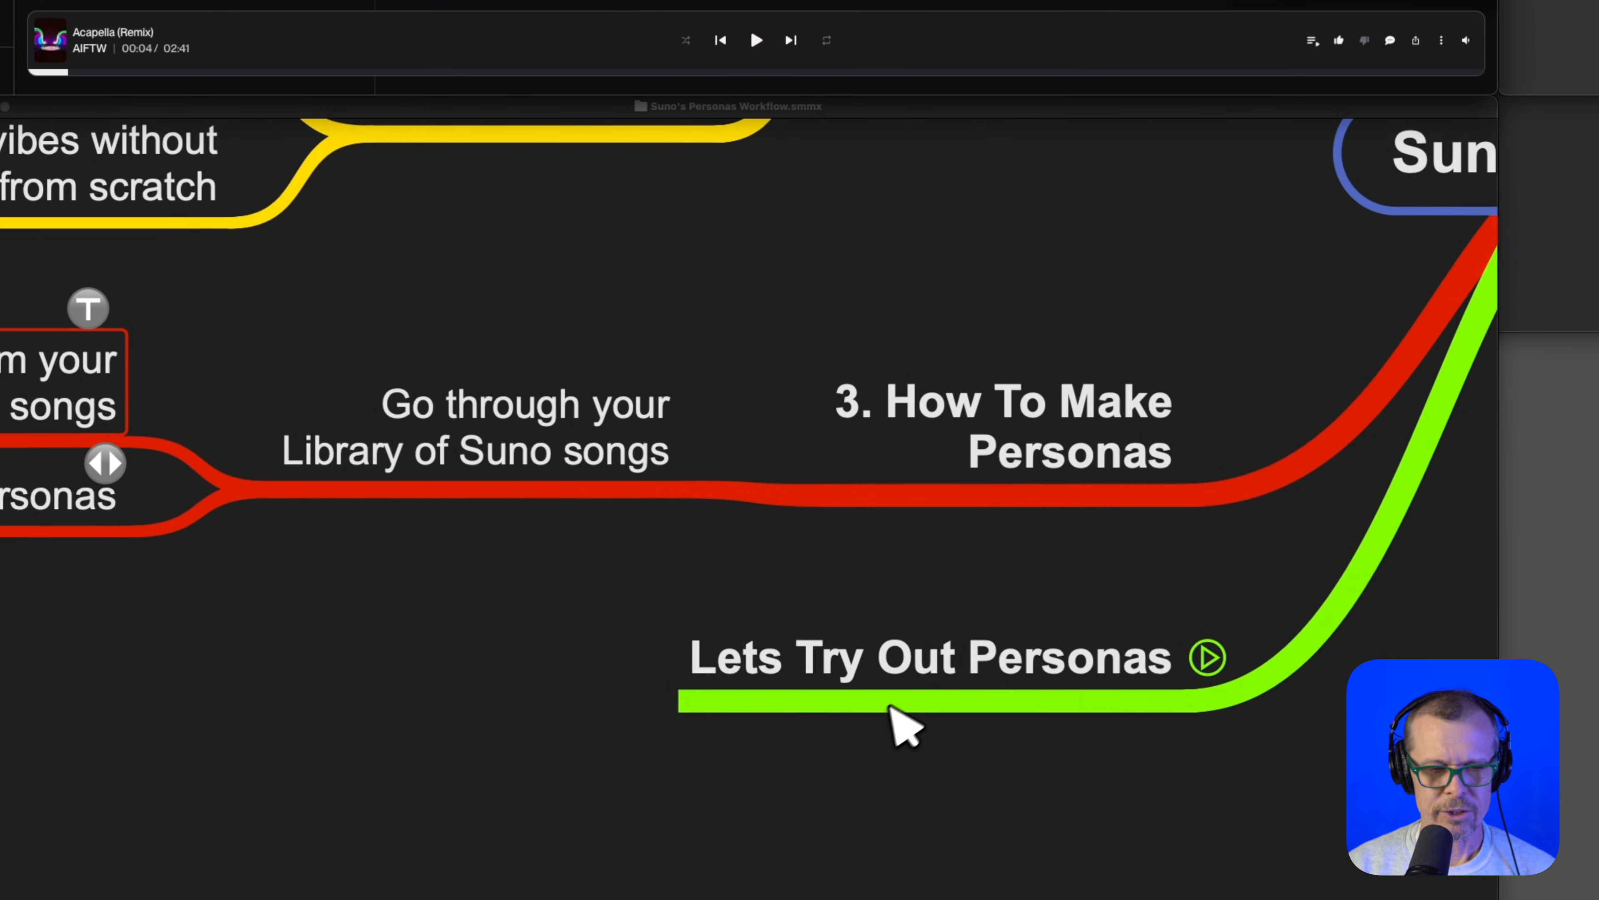
click(1145, 657)
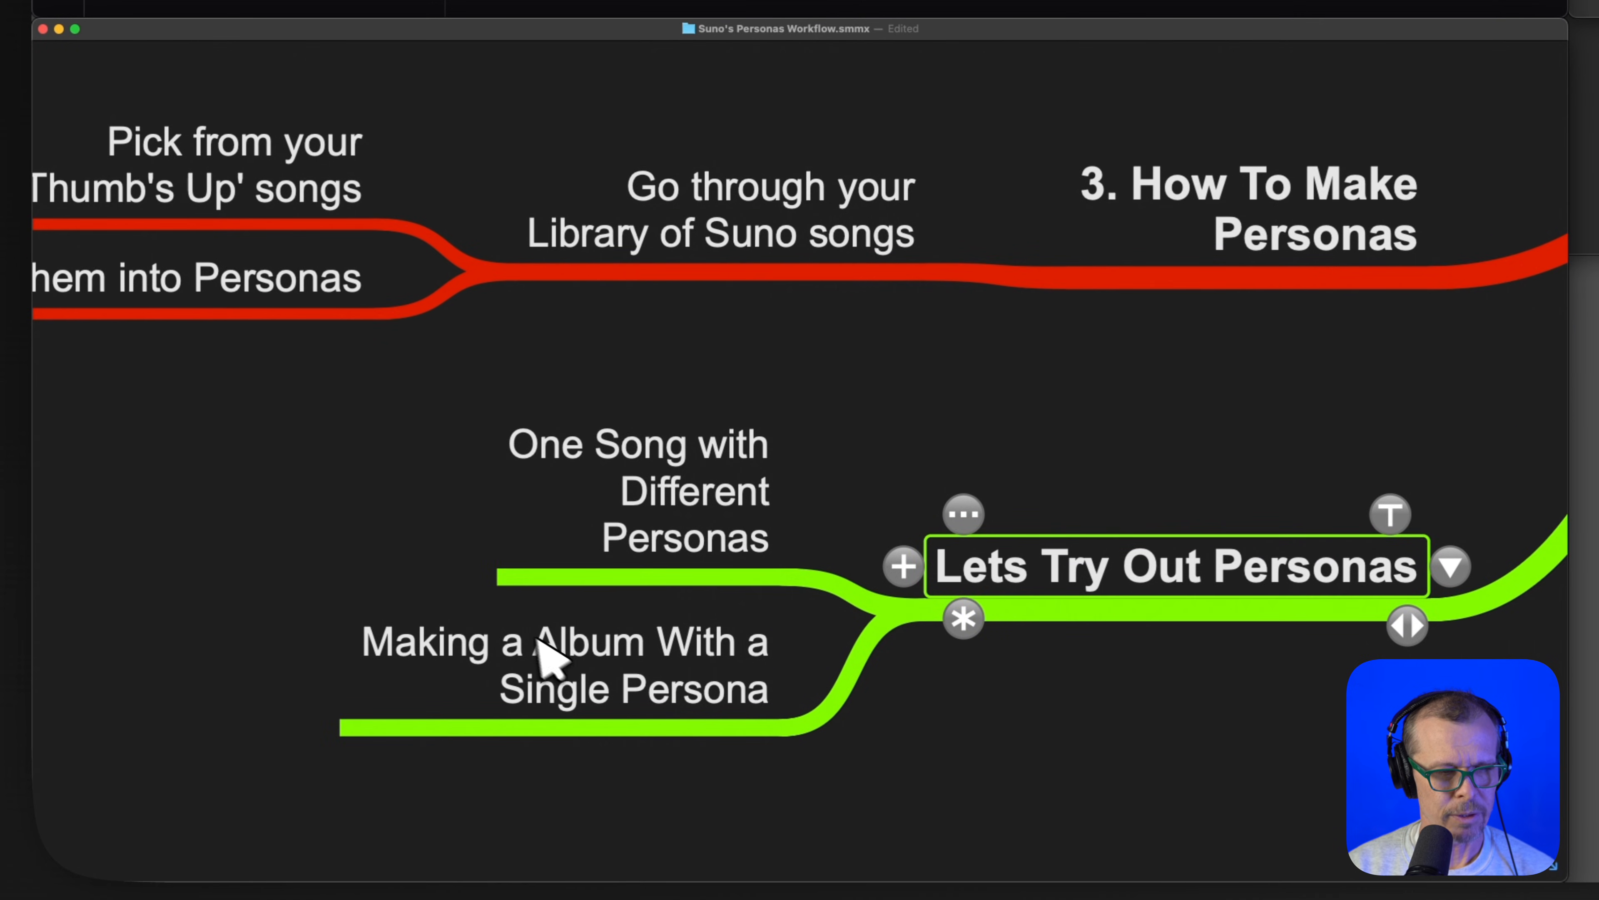
click(575, 655)
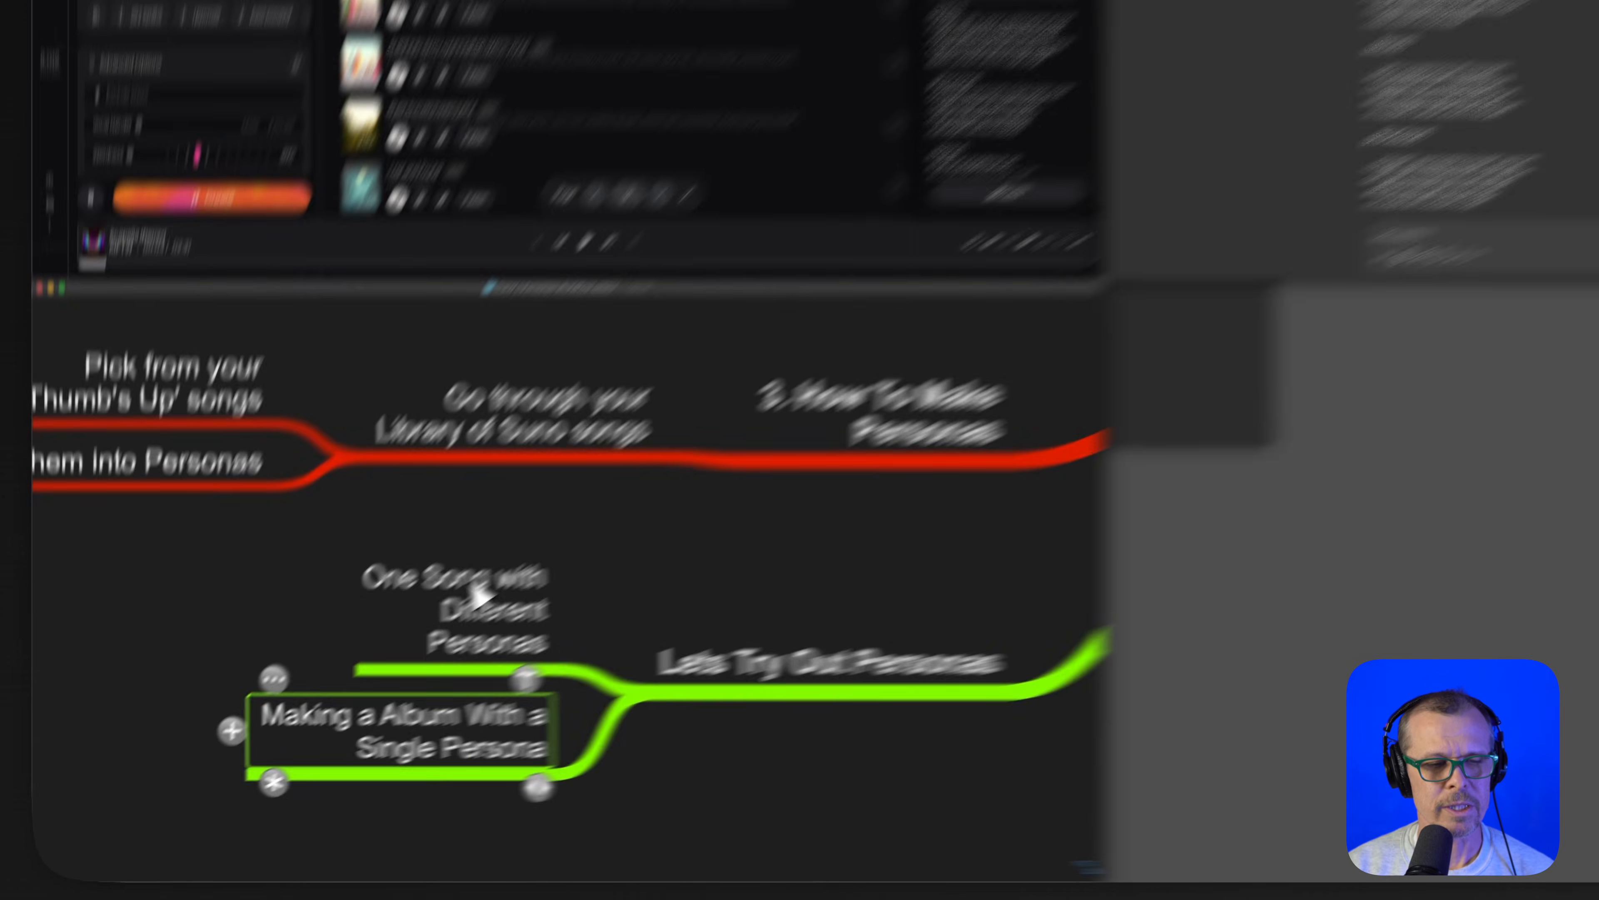
click(362, 687)
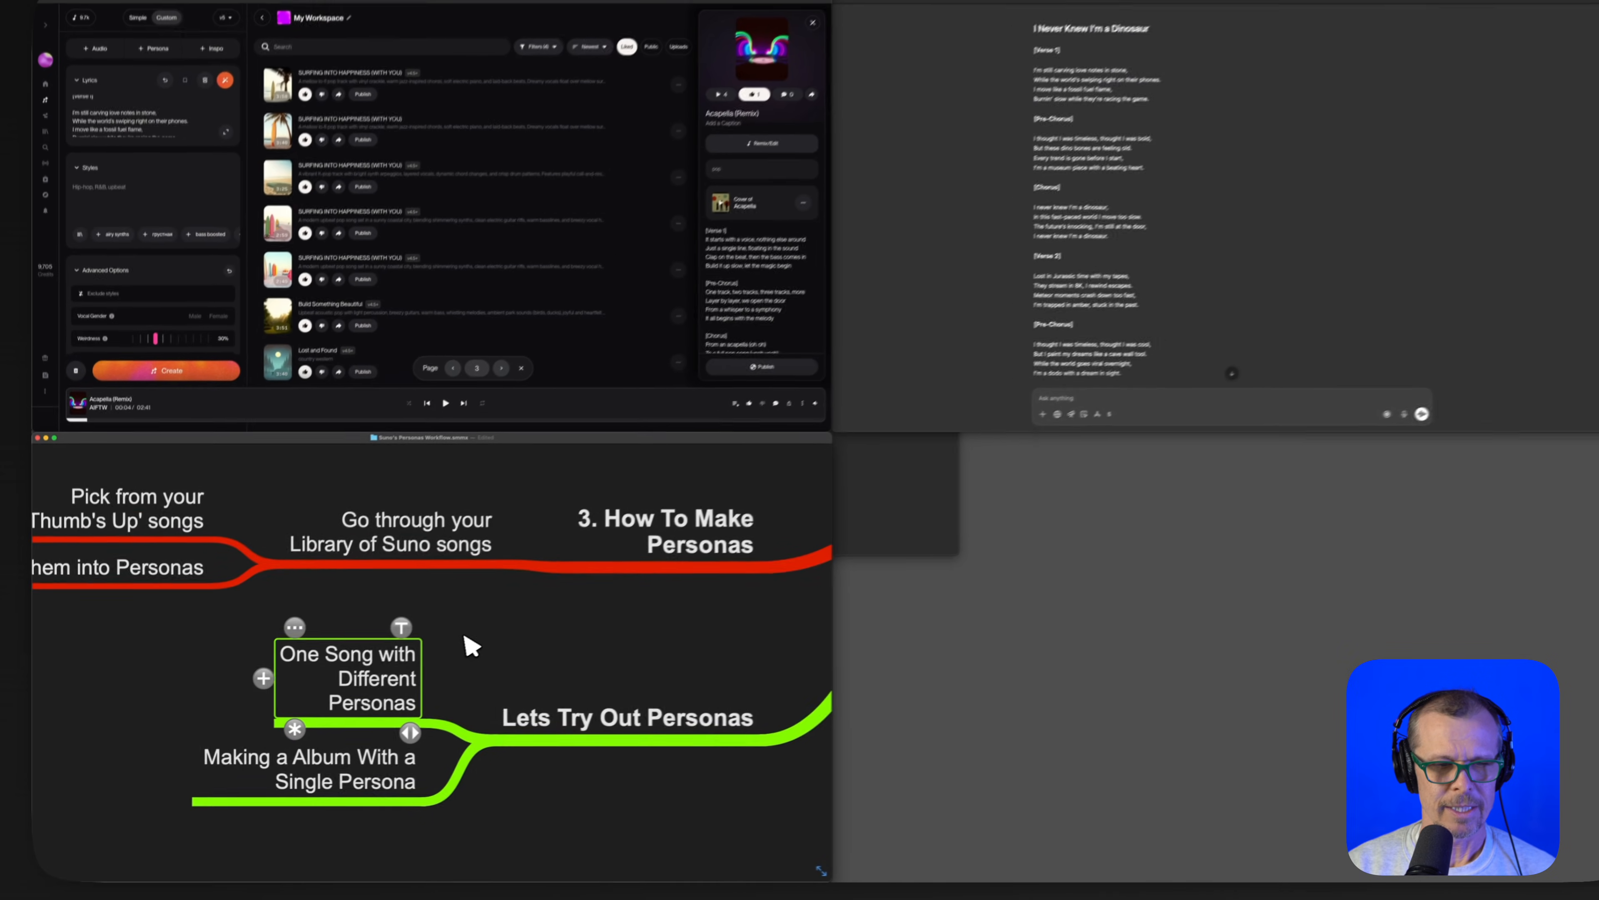
scroll(464, 642, right, 10)
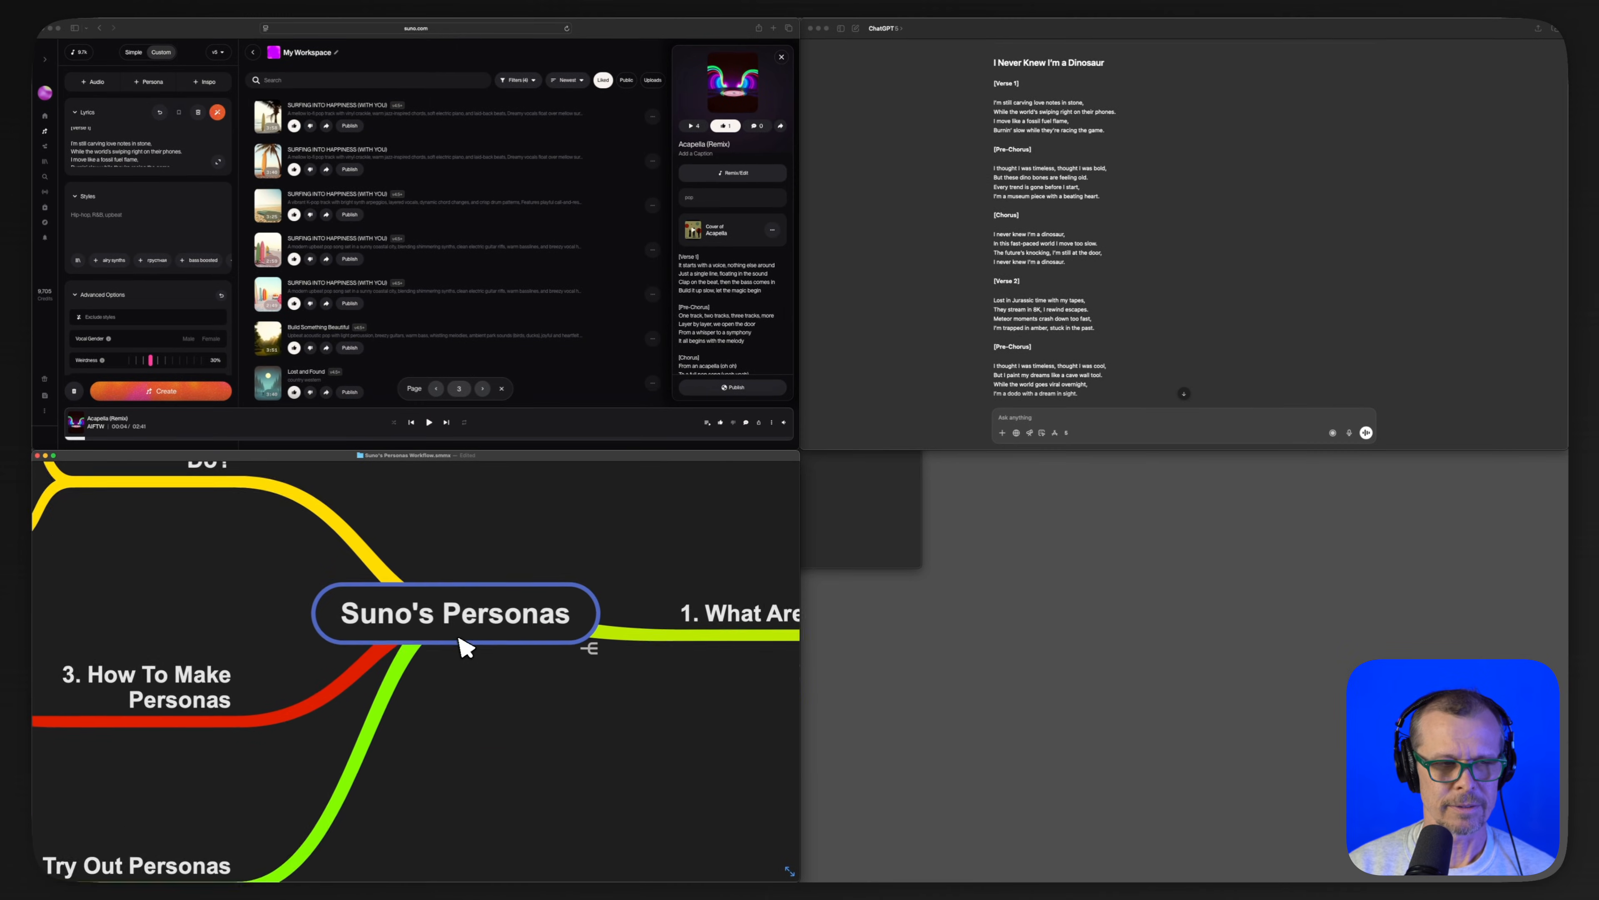
- Switch to ChatGPT, review the lyrics of "I Never Knew I'm a Dinosaur", and select them from Verse 1 onward
scroll(466, 645, up, 5)
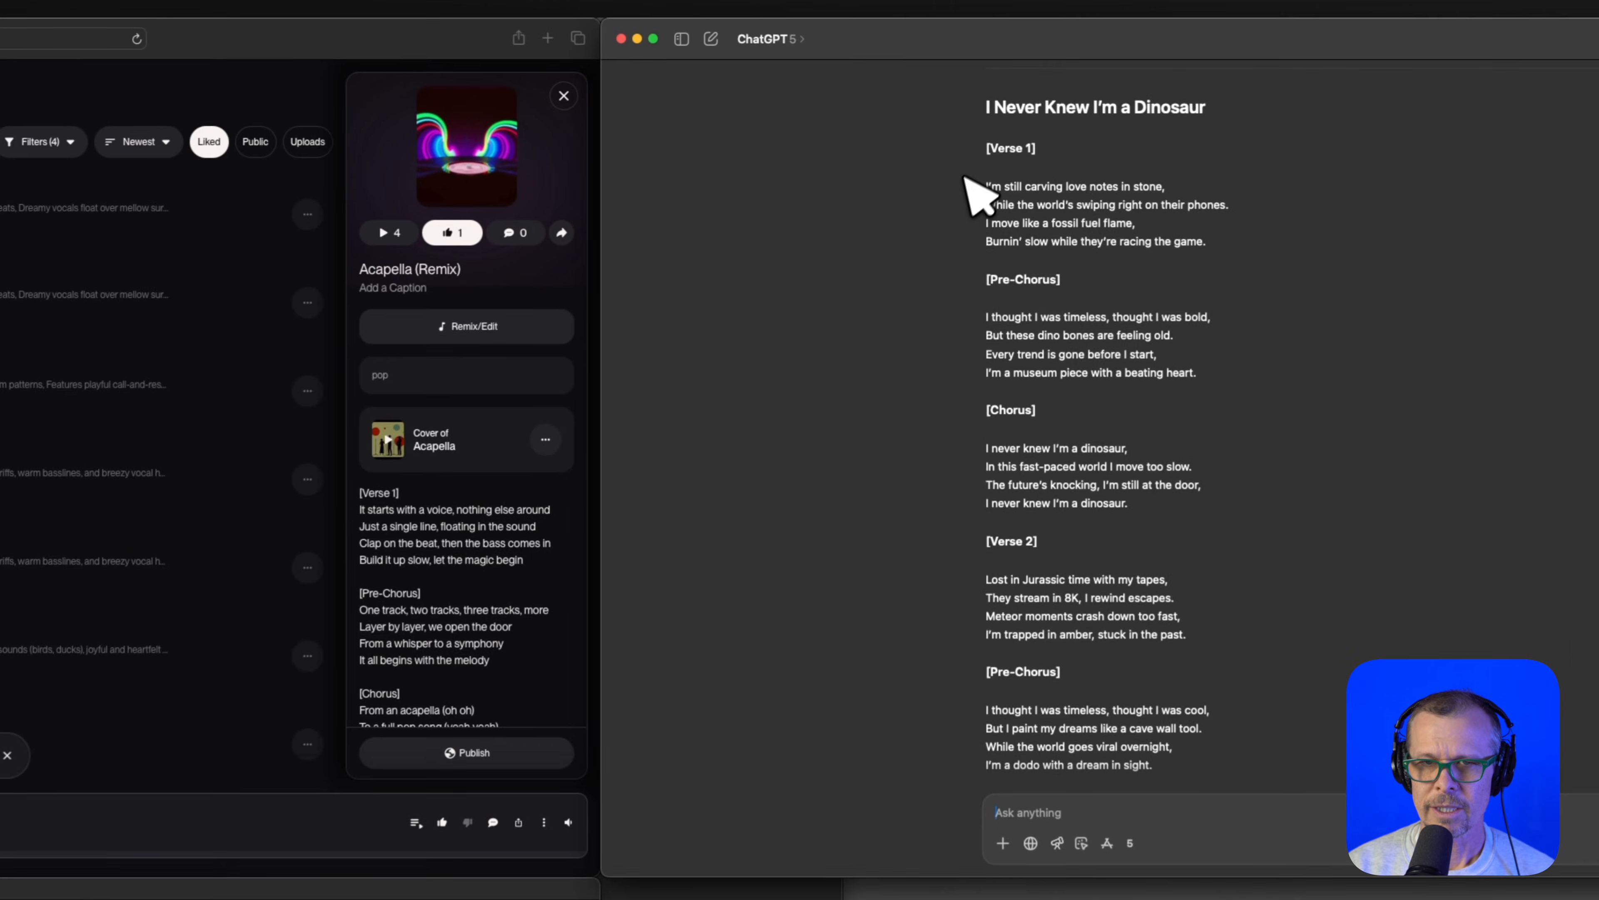
scroll(1070, 466, down, 5)
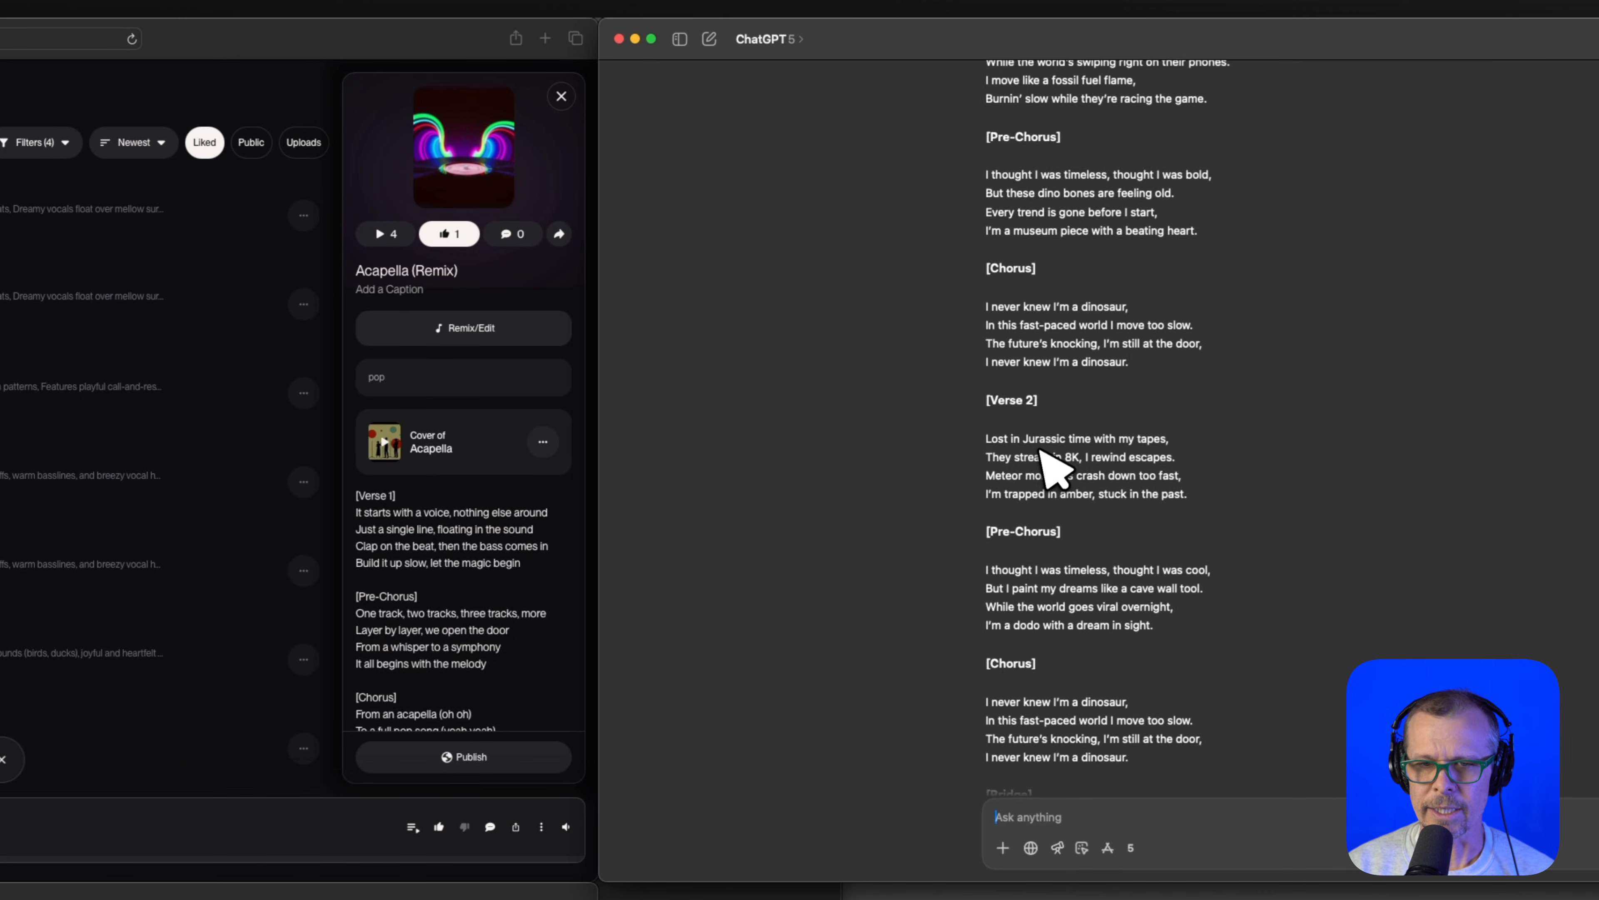
scroll(1040, 458, up, 5)
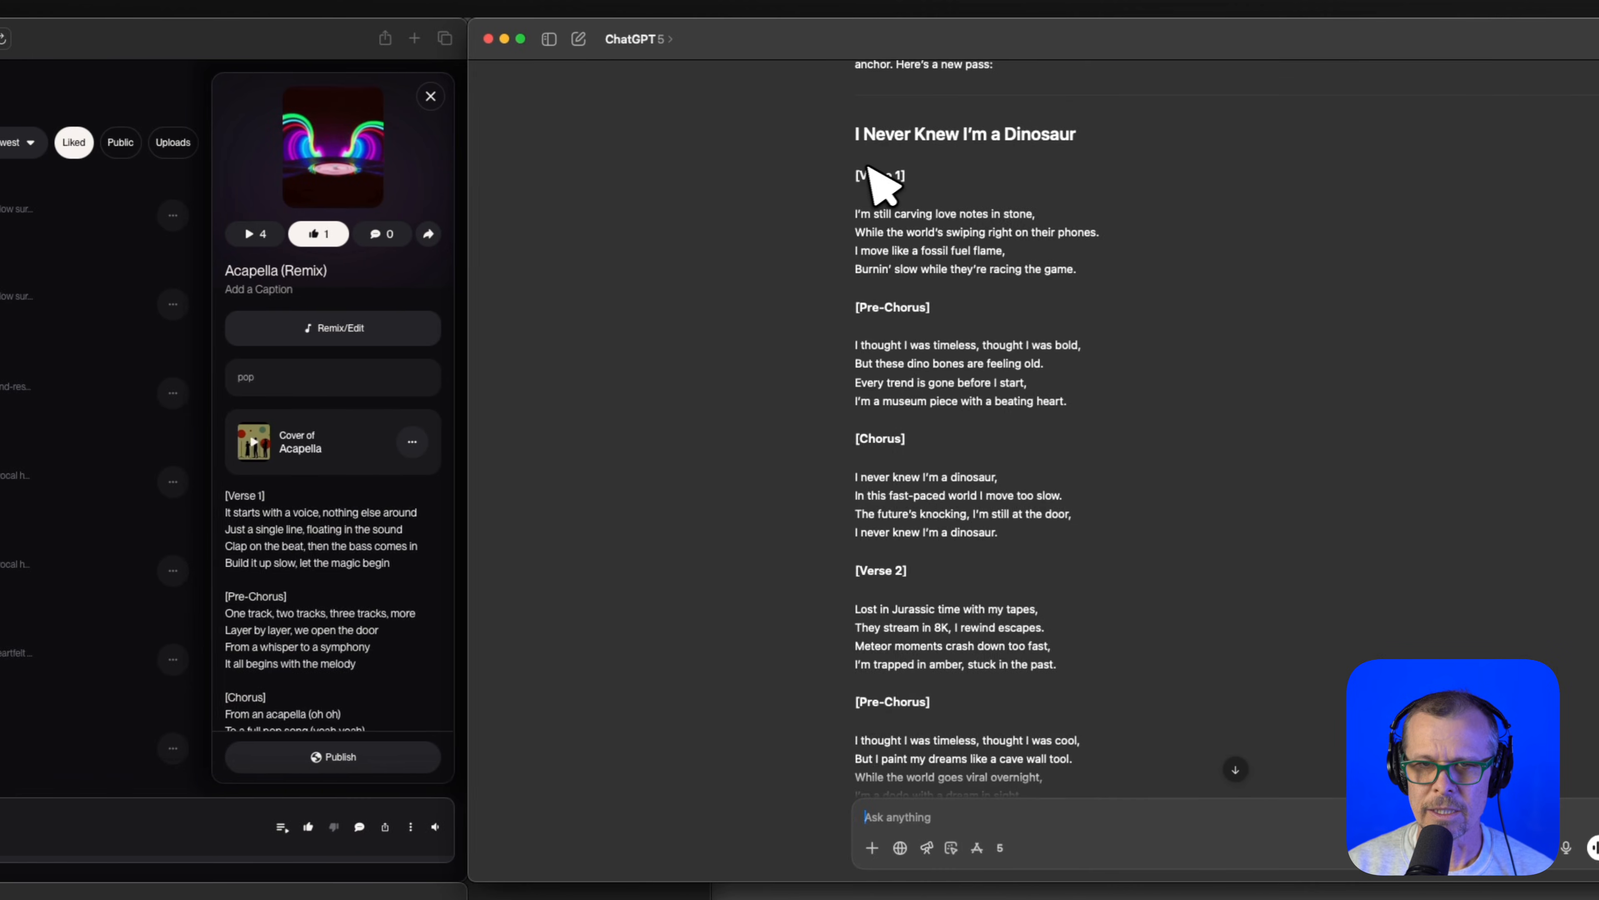
drag(867, 165, 1010, 644)
scroll(1007, 643, down, 5)
scroll(1139, 671, down, 5)
mouse_move(1116, 645)
mouse_down()
mouse_move(1139, 671)
mouse_move(1138, 623)
mouse_up()
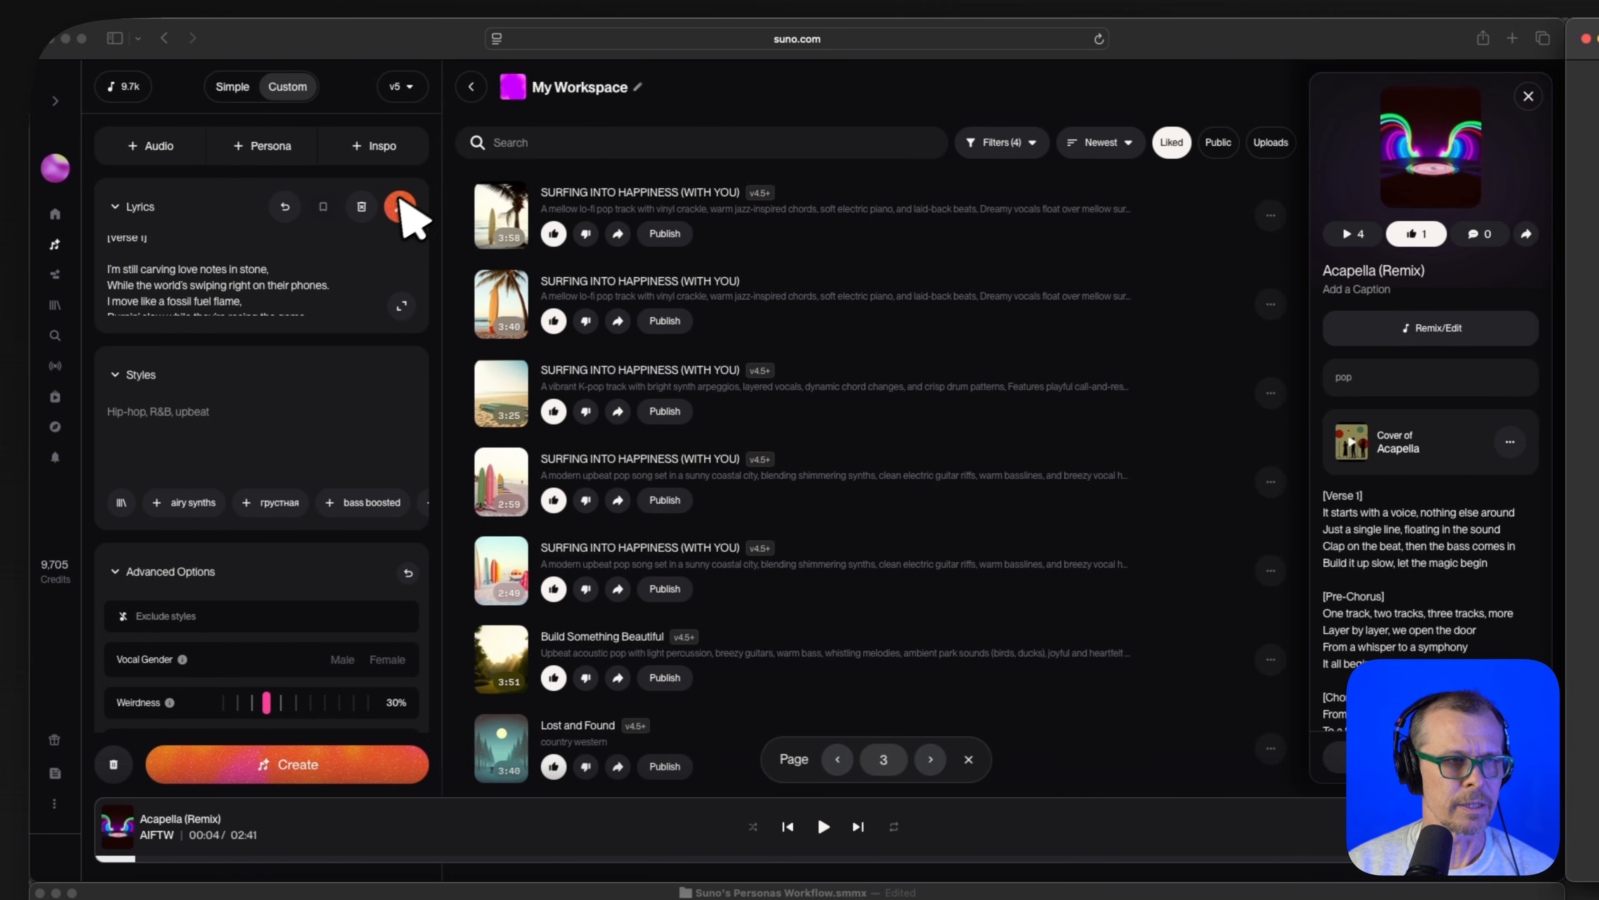
- Clear the existing lyrics and paste in the copied ChatGPT lyrics for "I Never Knew I'm a Dinosaur", from Verse 1 onward
click(364, 207)
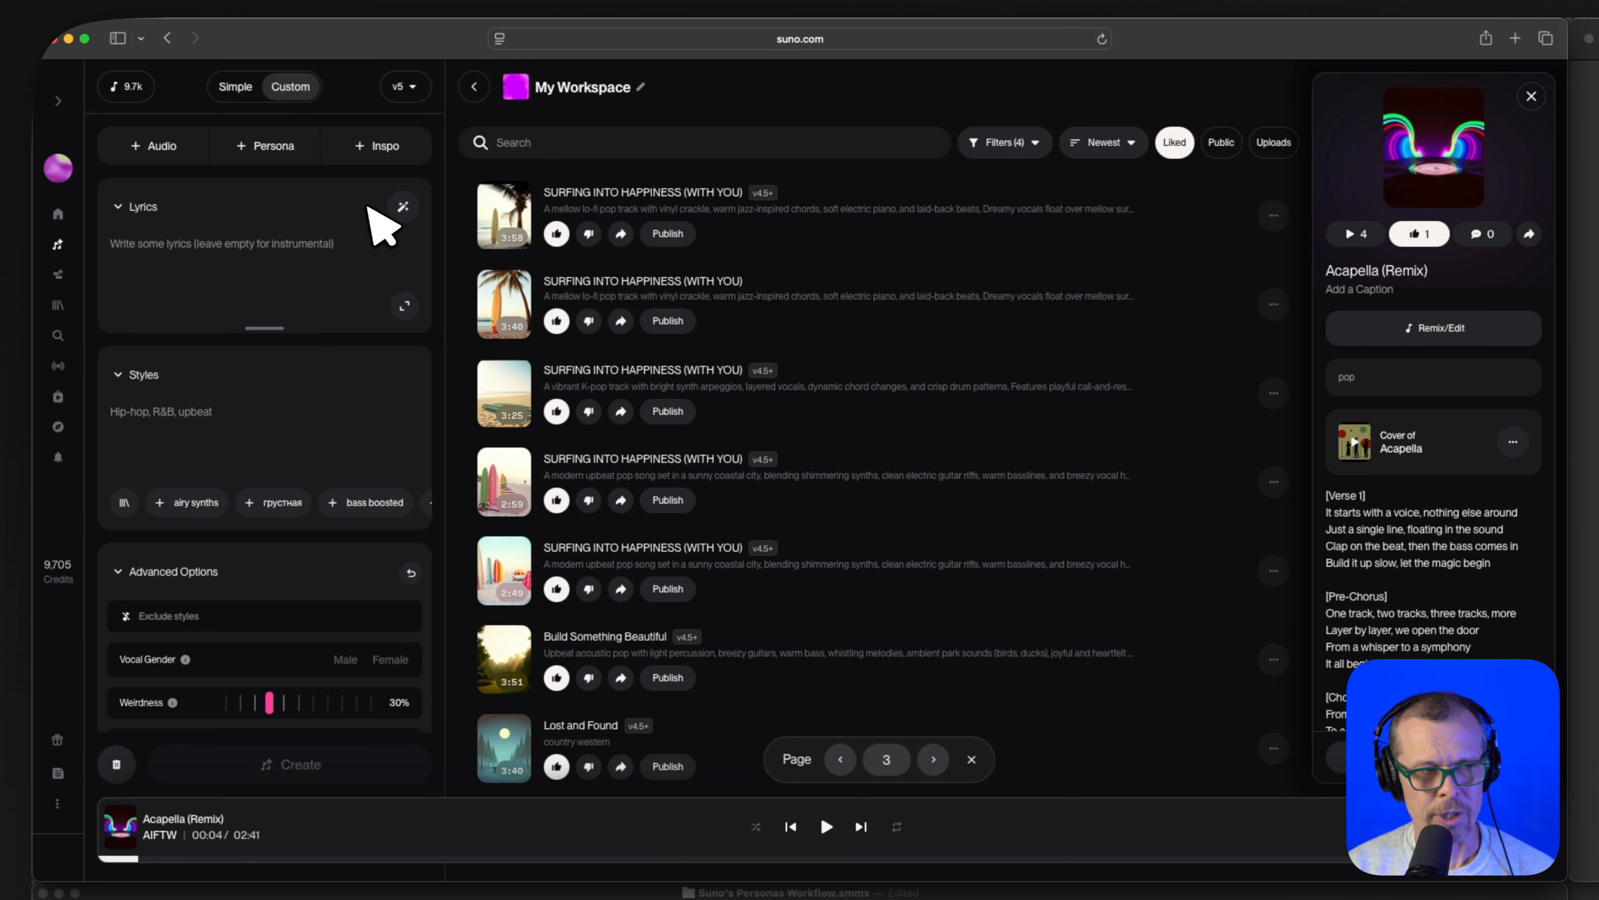
click(214, 272)
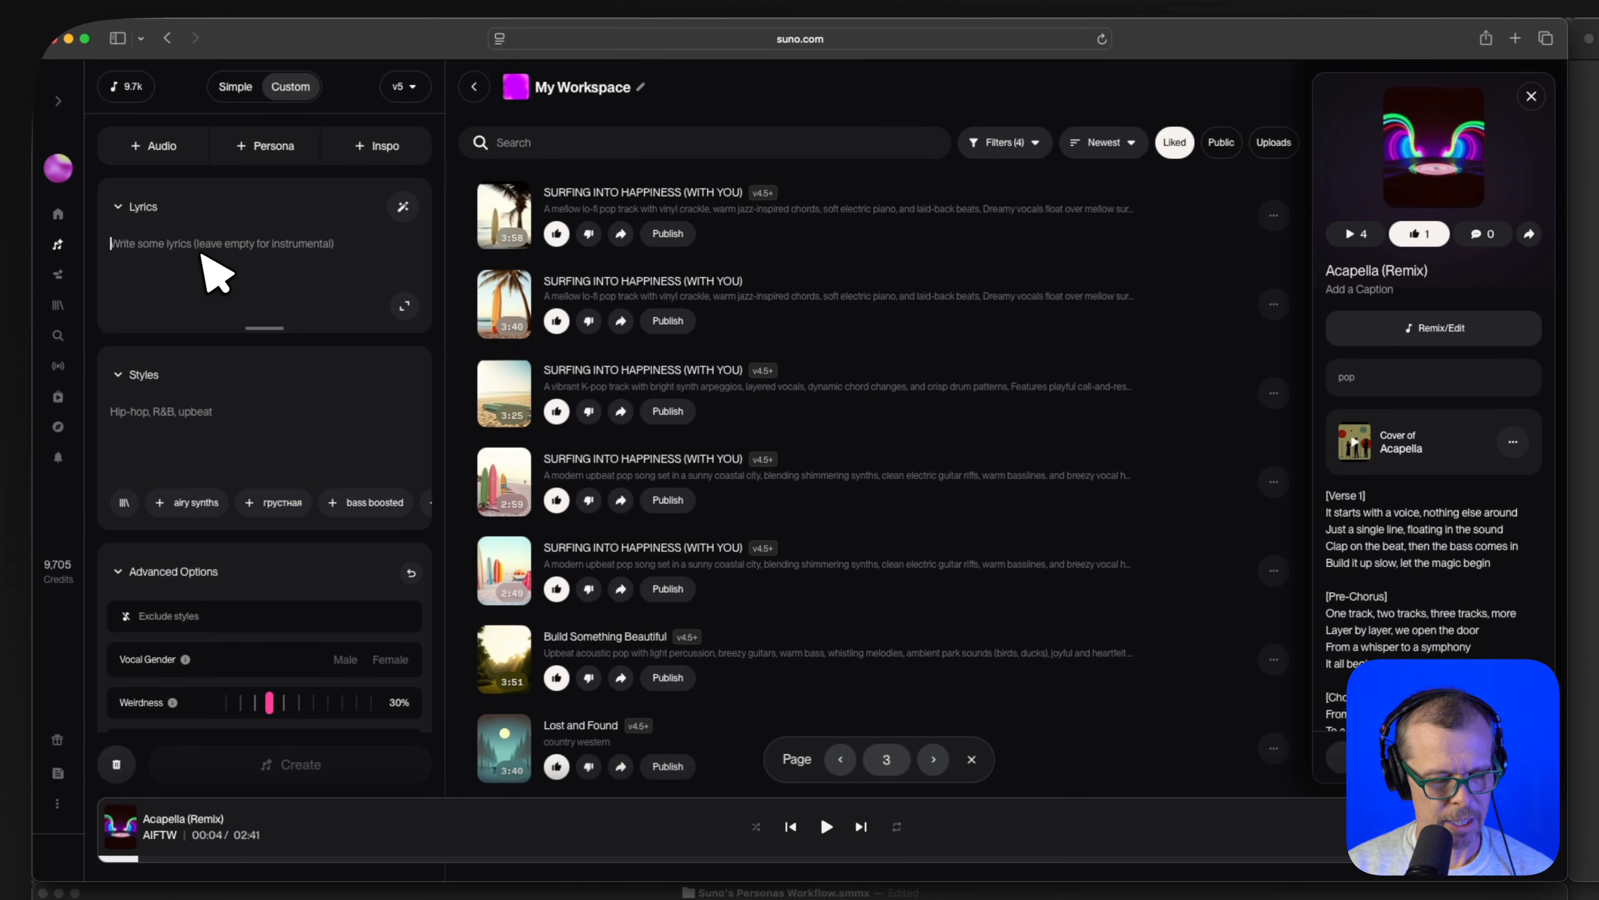
text(Yeah, maybe I'm old, but I still want more— I never knew I'm a dinosaur.)
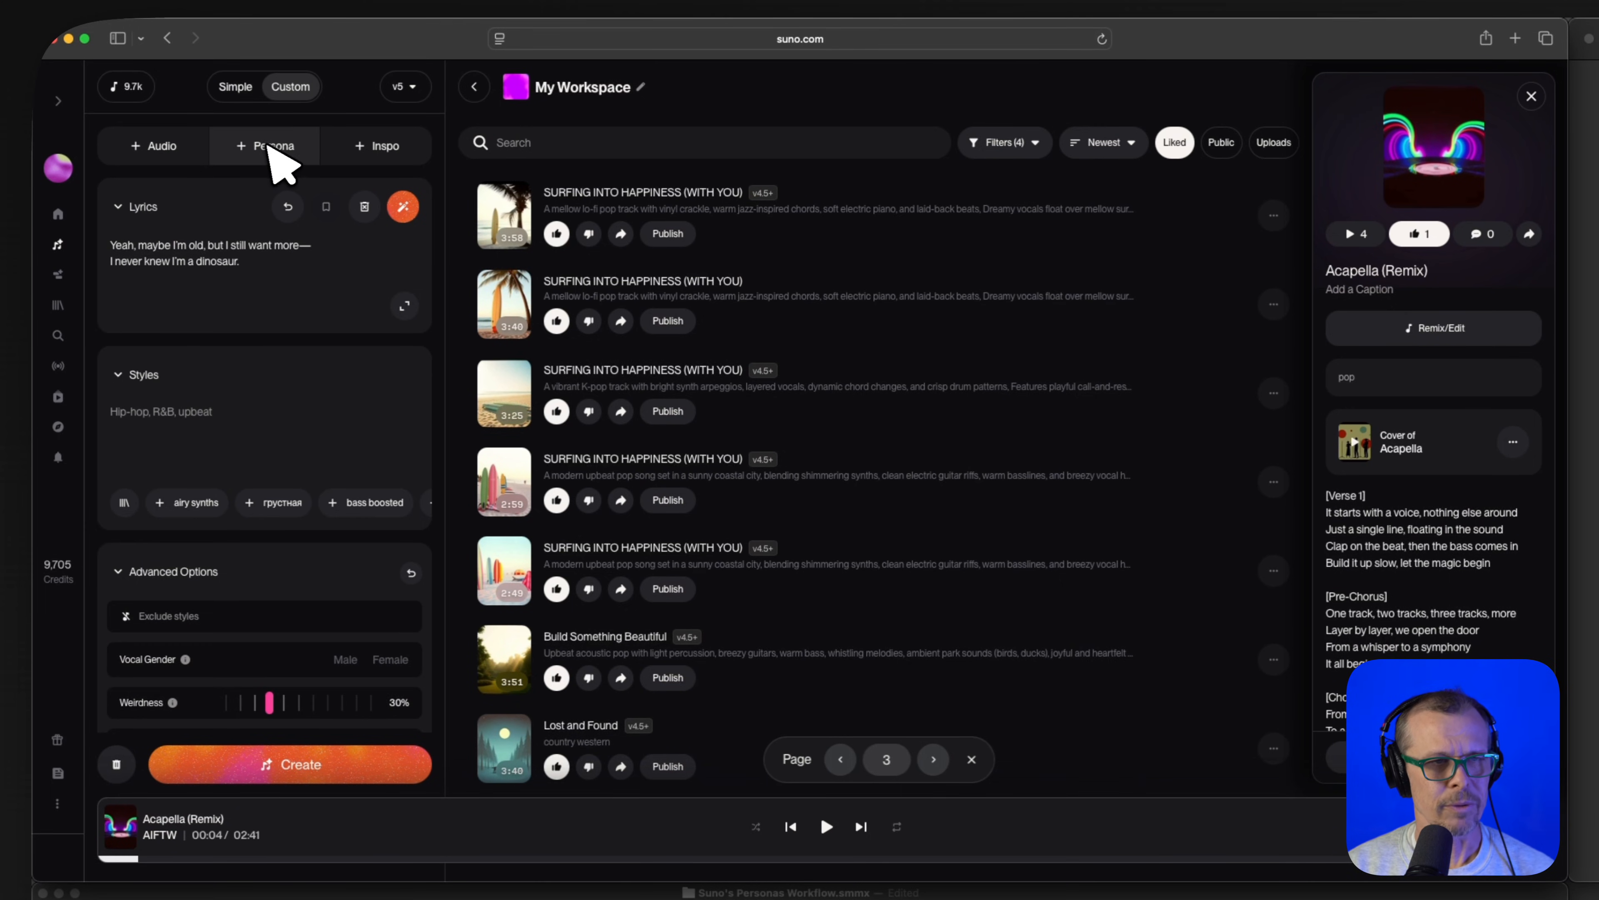
- Apply the Persona "Upbeat pop rock song, vocalist is 20's male" to the song and highlight the style description it fills in
click(275, 158)
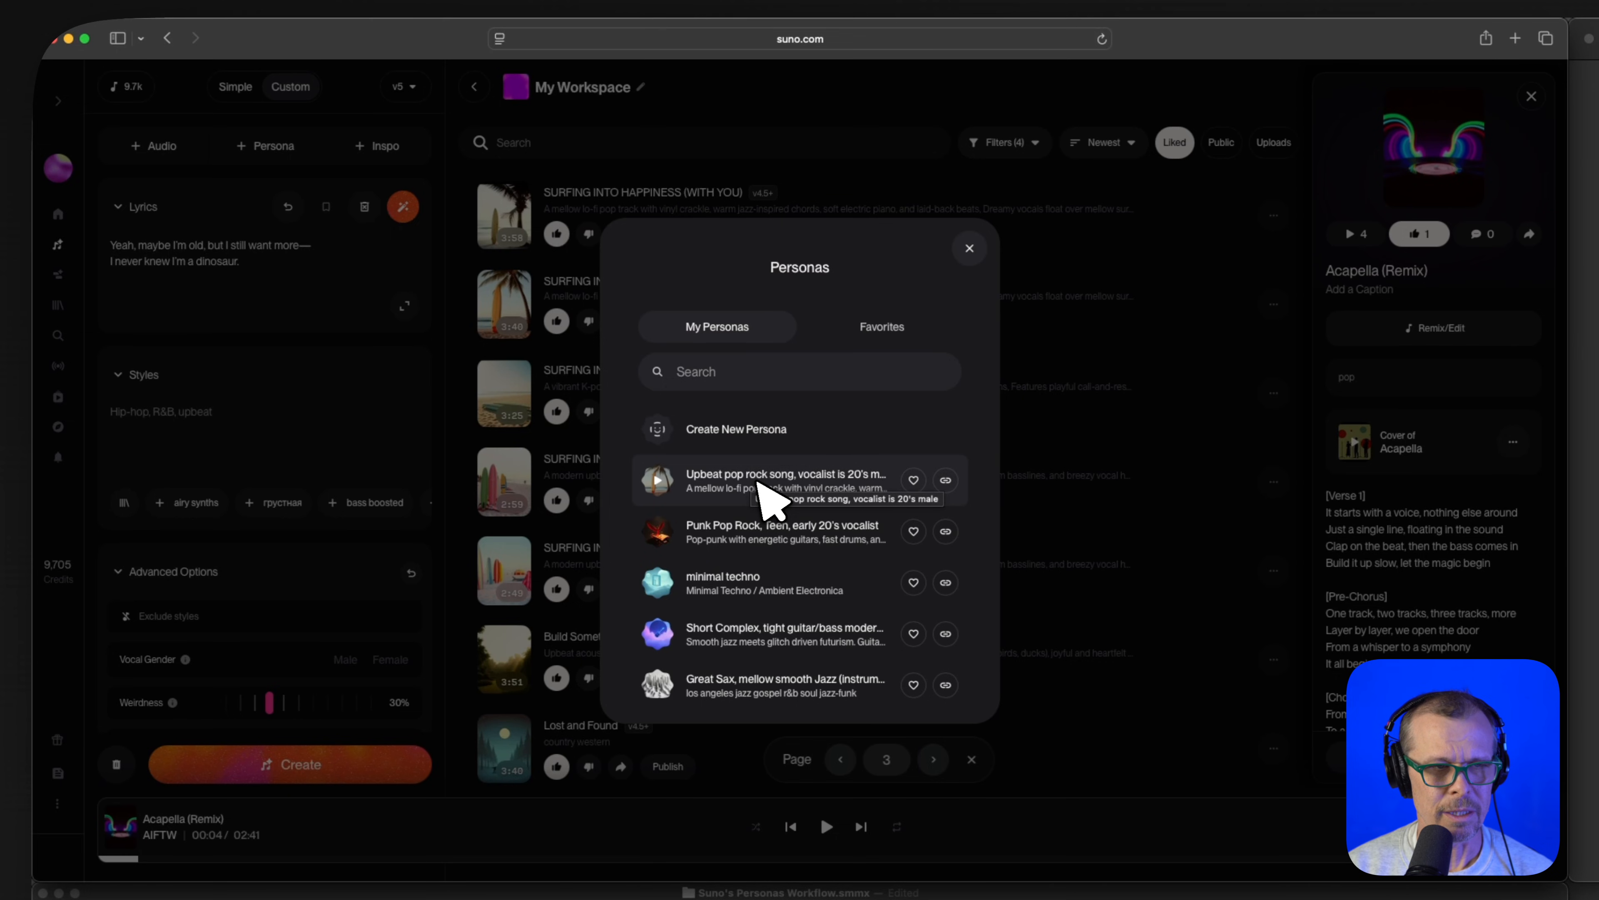
click(760, 486)
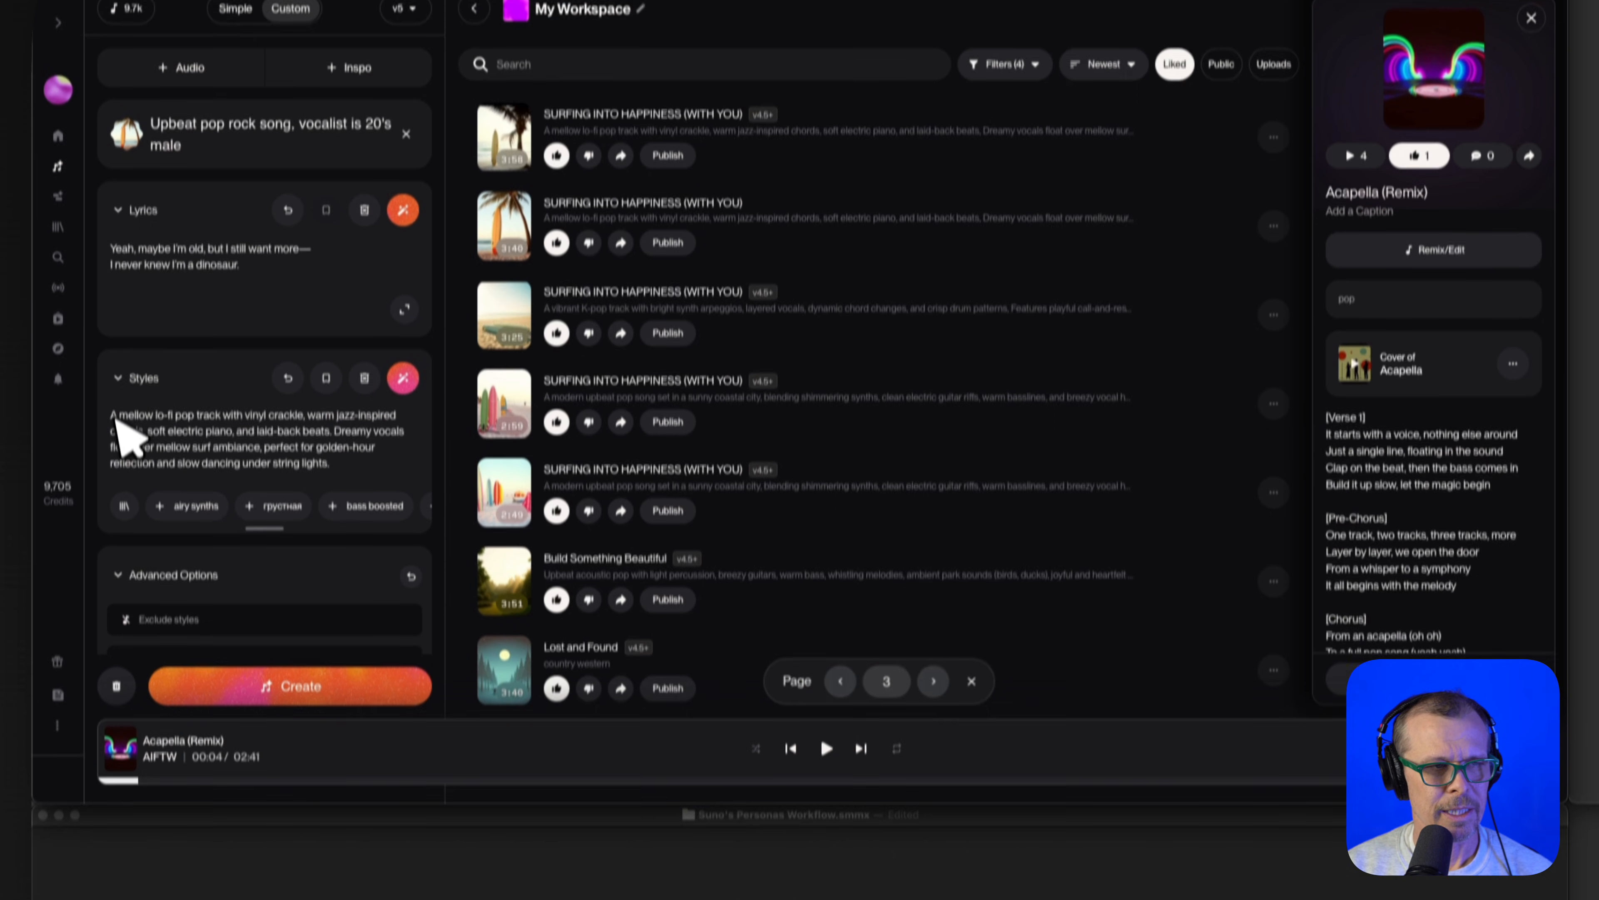
drag(112, 442, 374, 512)
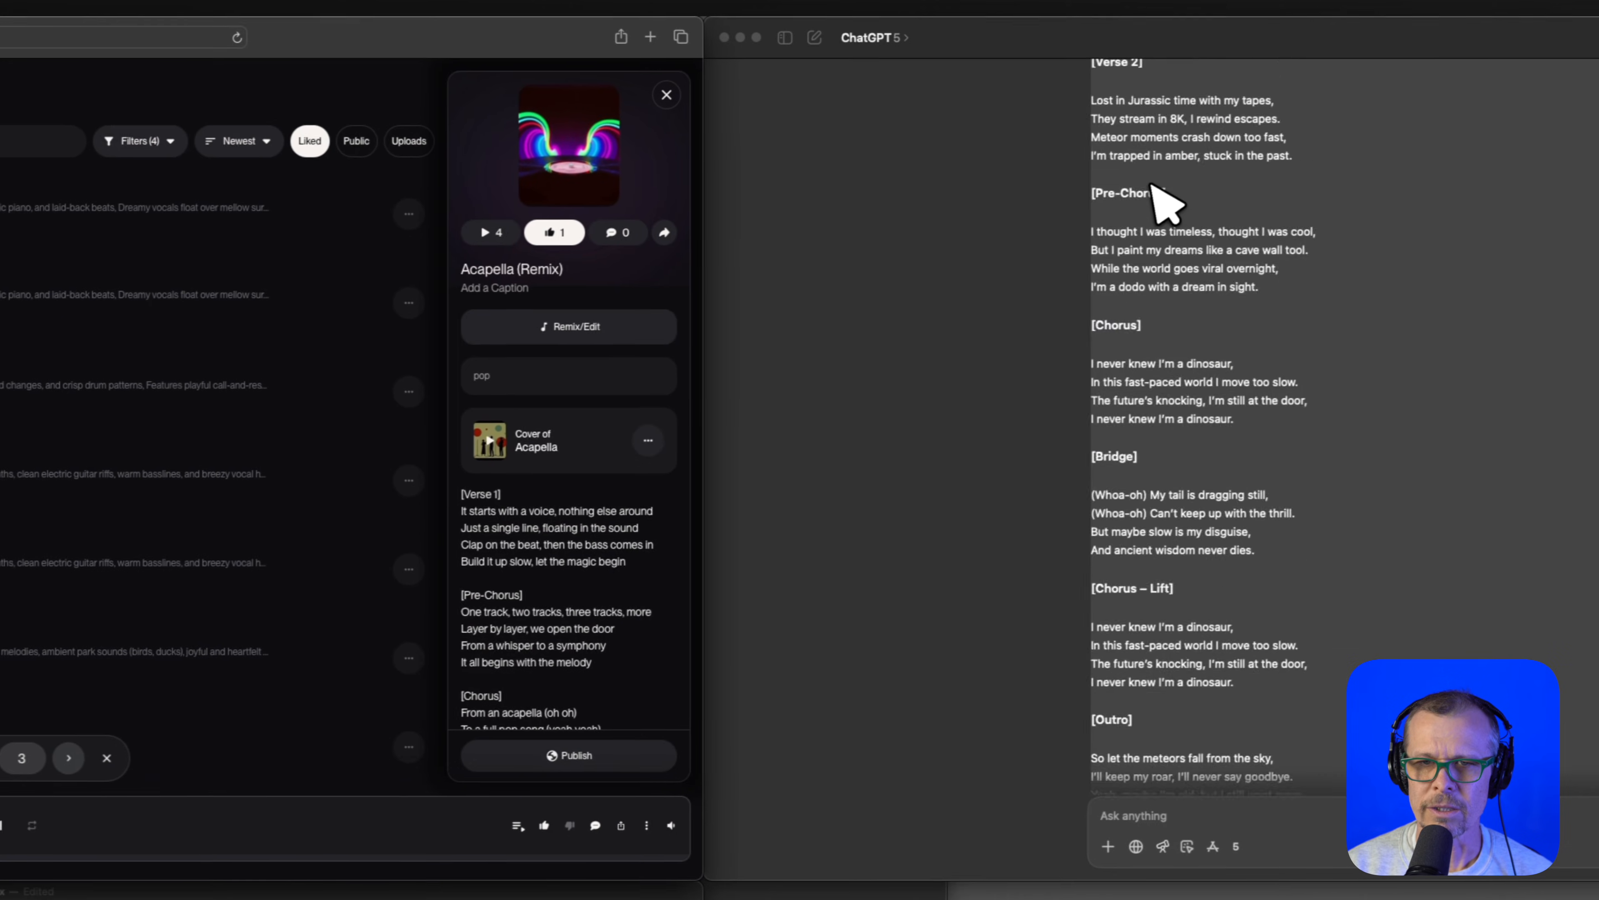
- Check the song's name in ChatGPT, title the track "I Never Knew I'm A Dinosaur" in Suno, and generate it
scroll(1168, 214, up, 10)
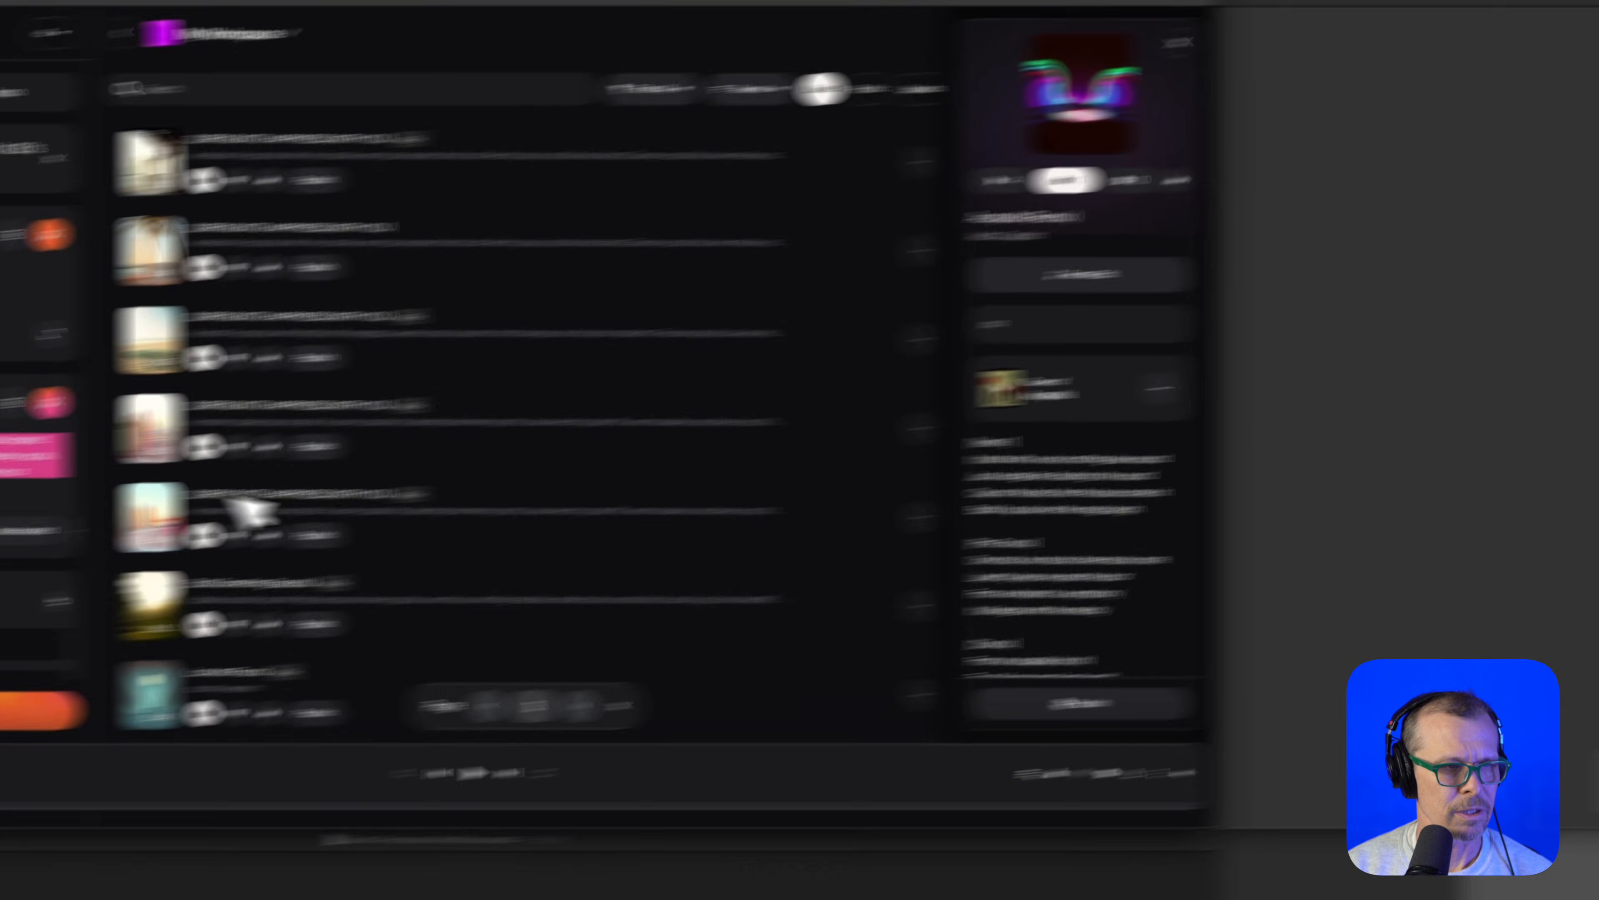
scroll(211, 435, down, 5)
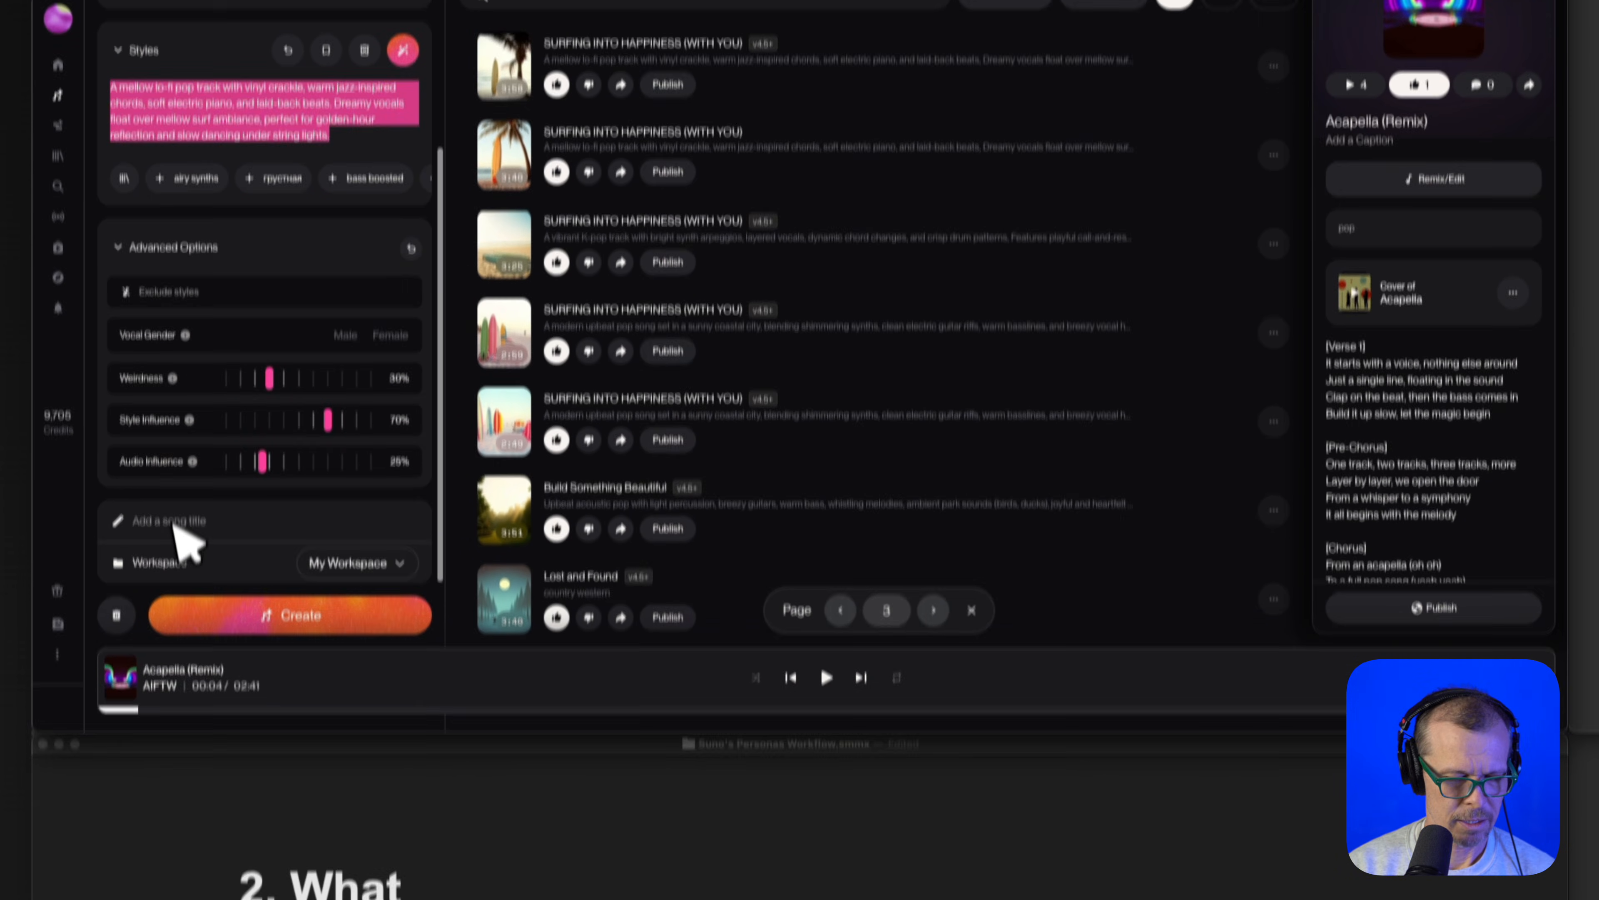
click(172, 482)
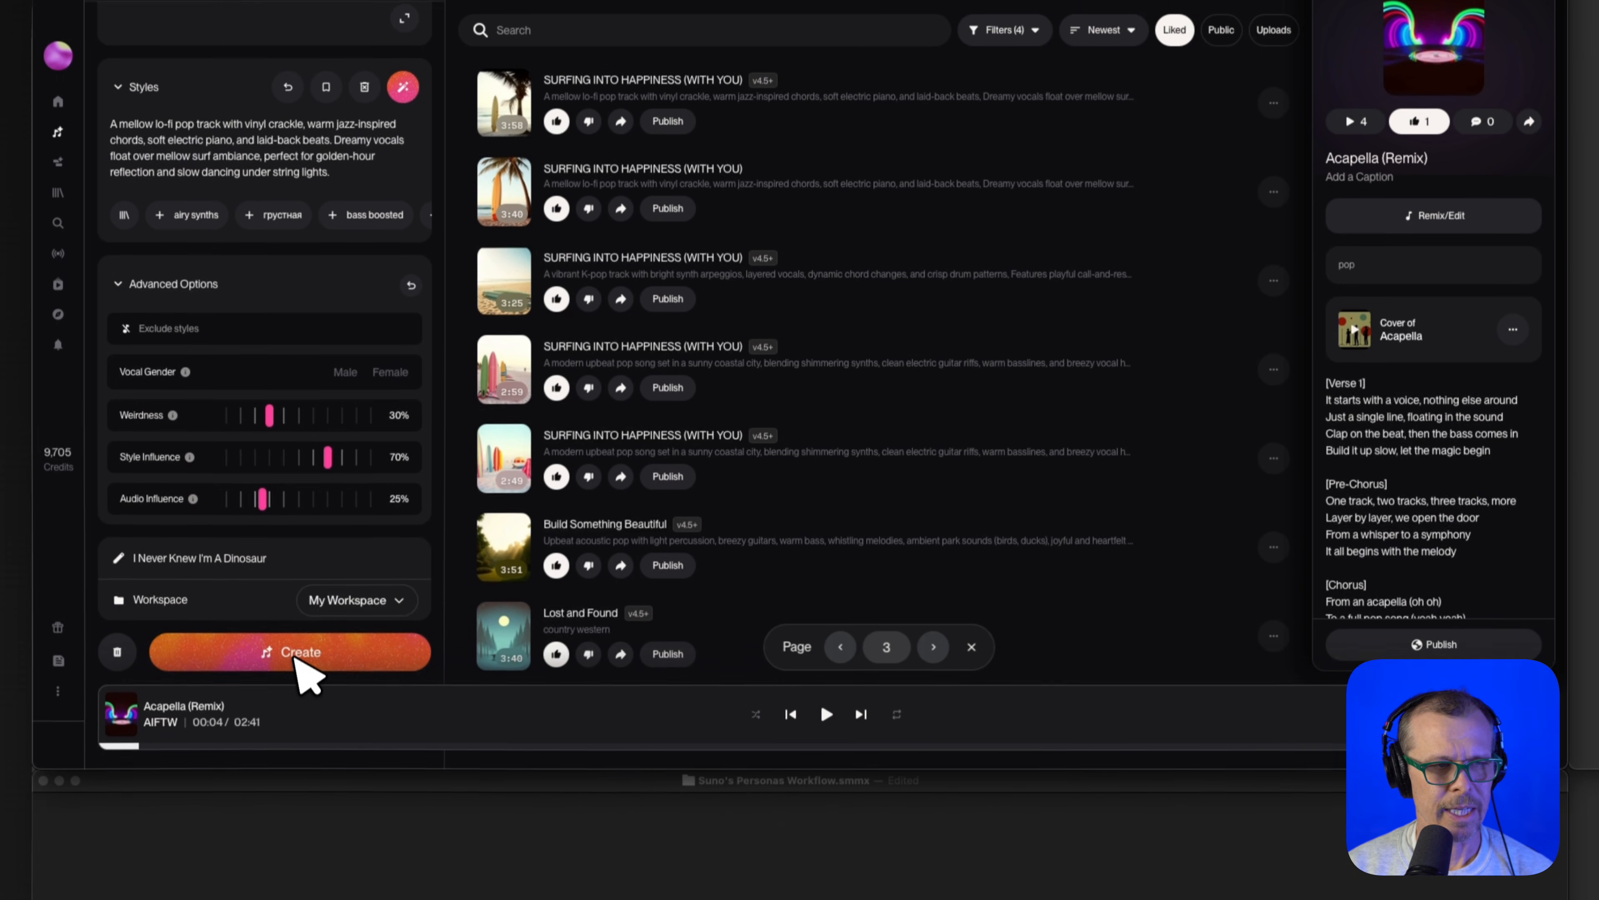
click(297, 658)
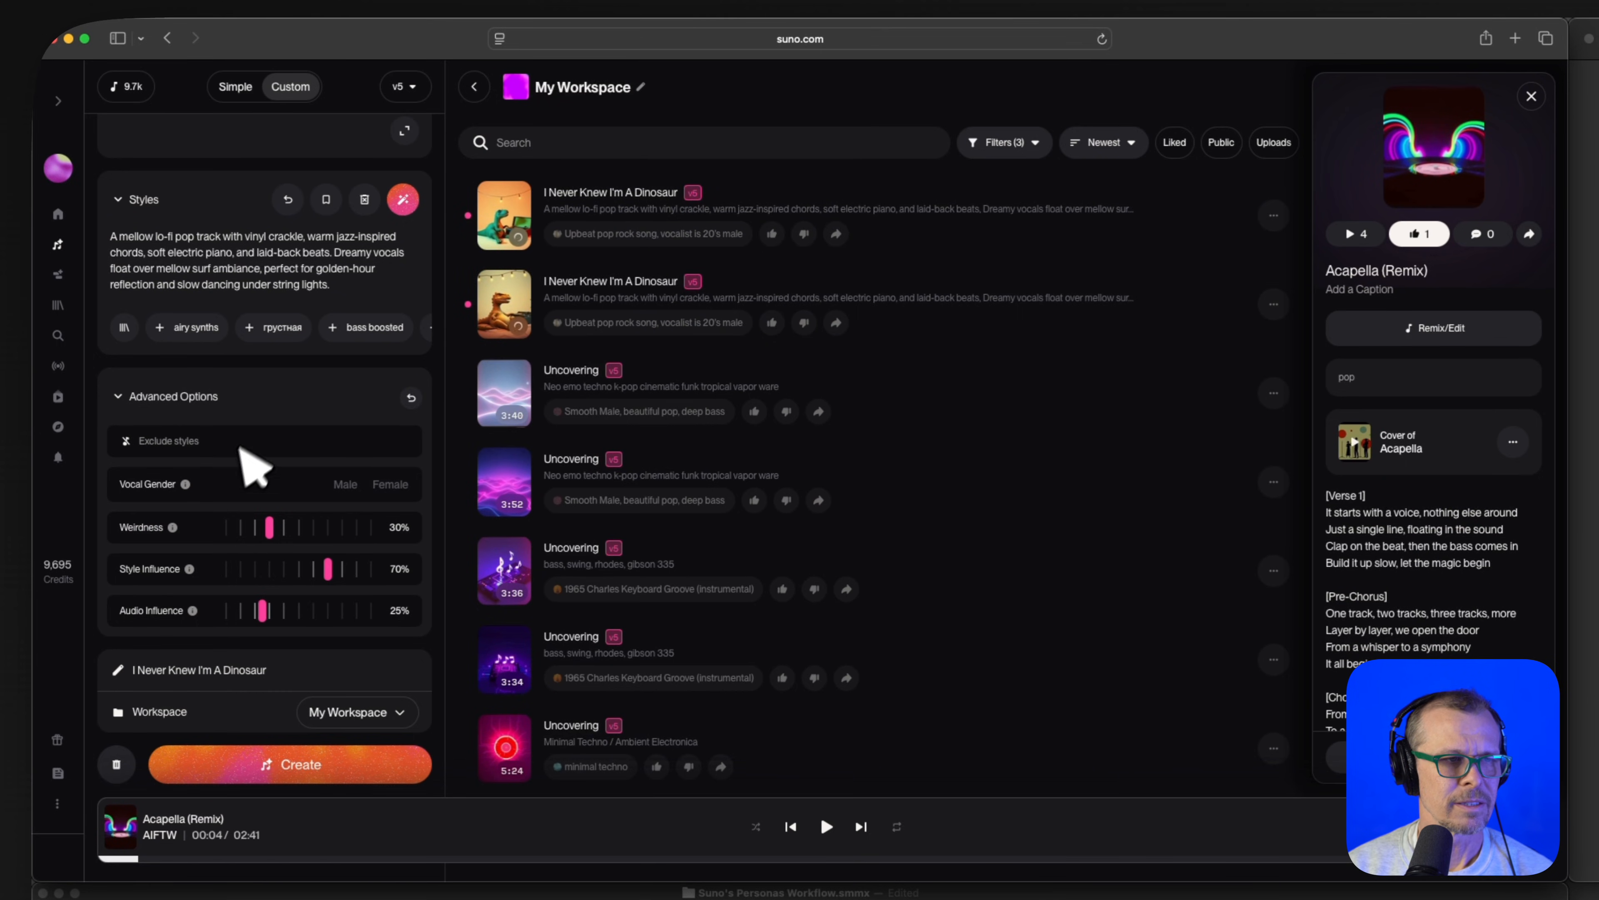
- Clear the style description and remove the "Upbeat pop rock song, vocalist is 20's male" Persona from the song
scroll(252, 466, up, 5)
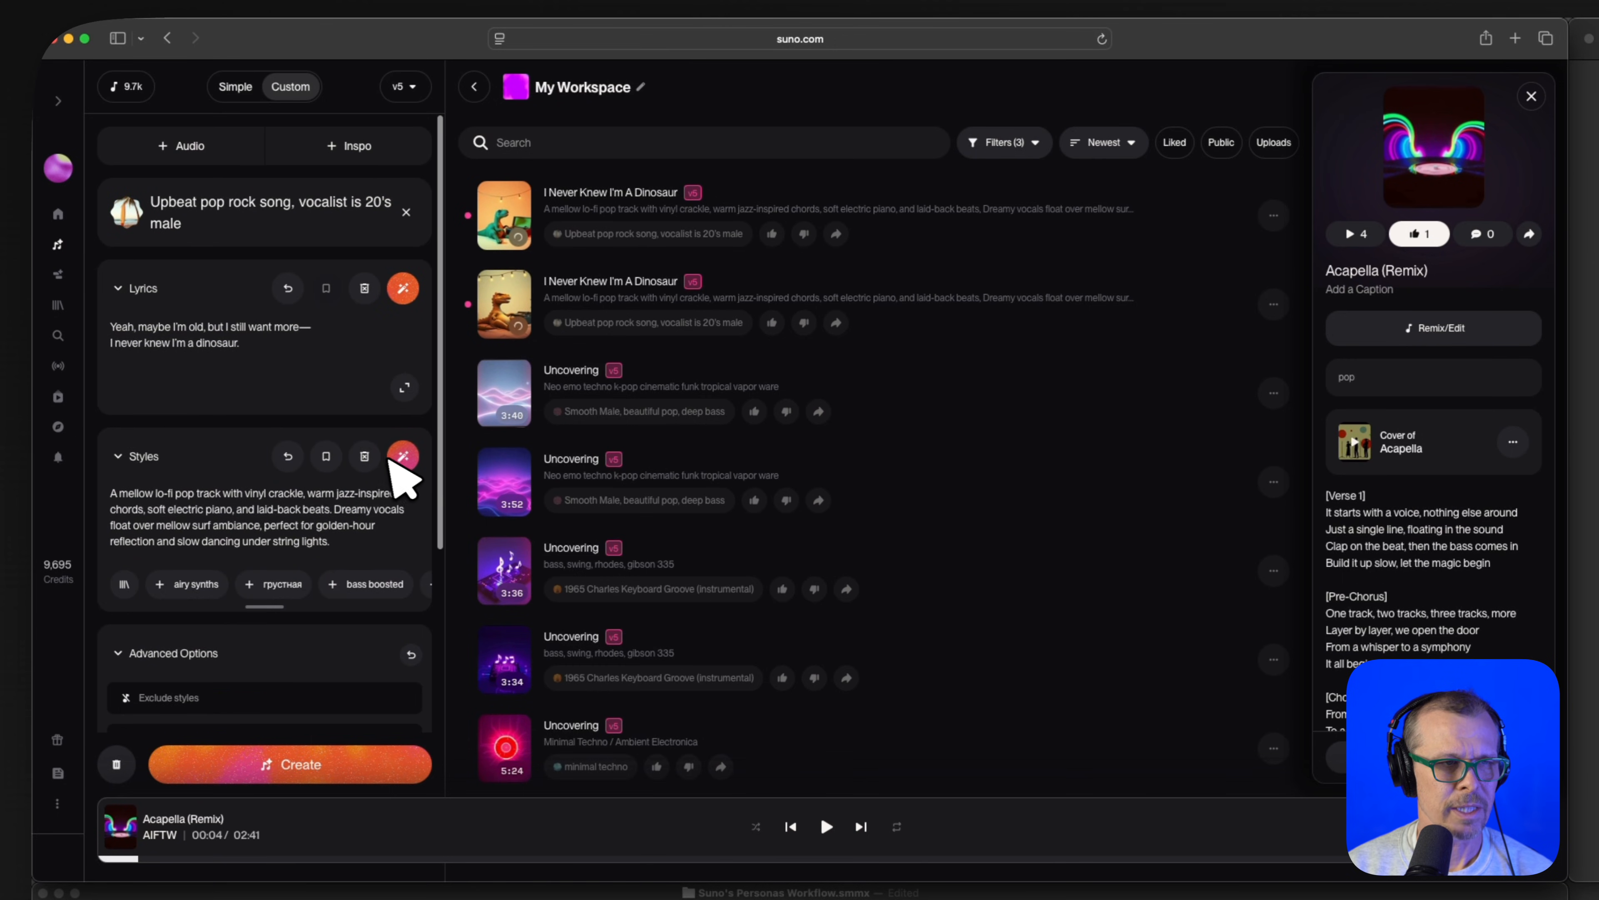
click(364, 456)
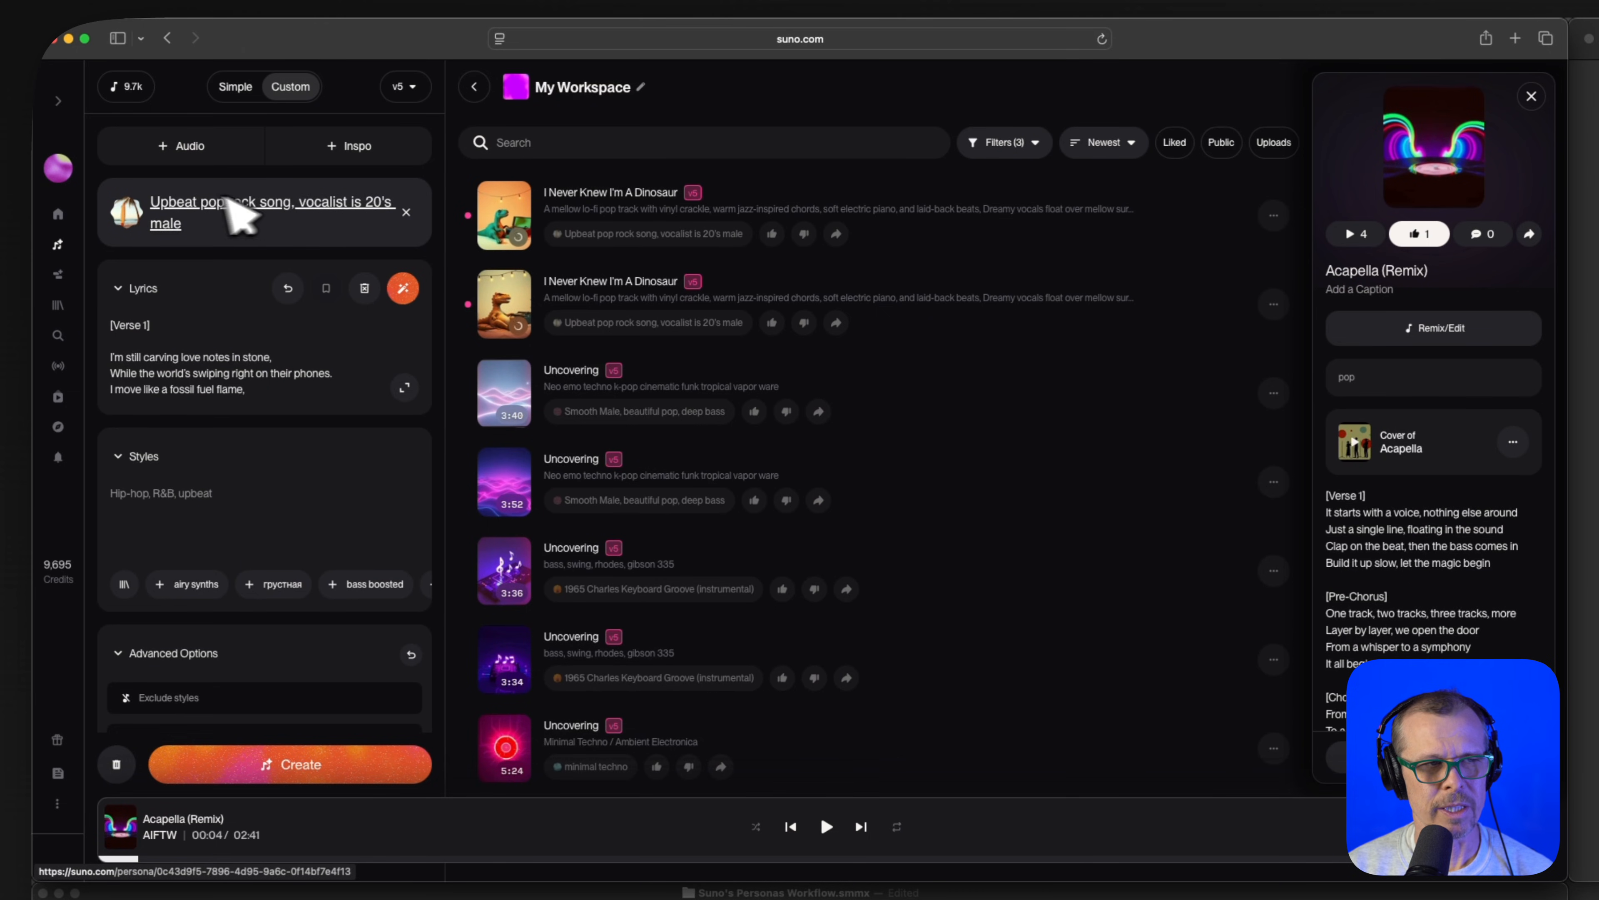
click(406, 211)
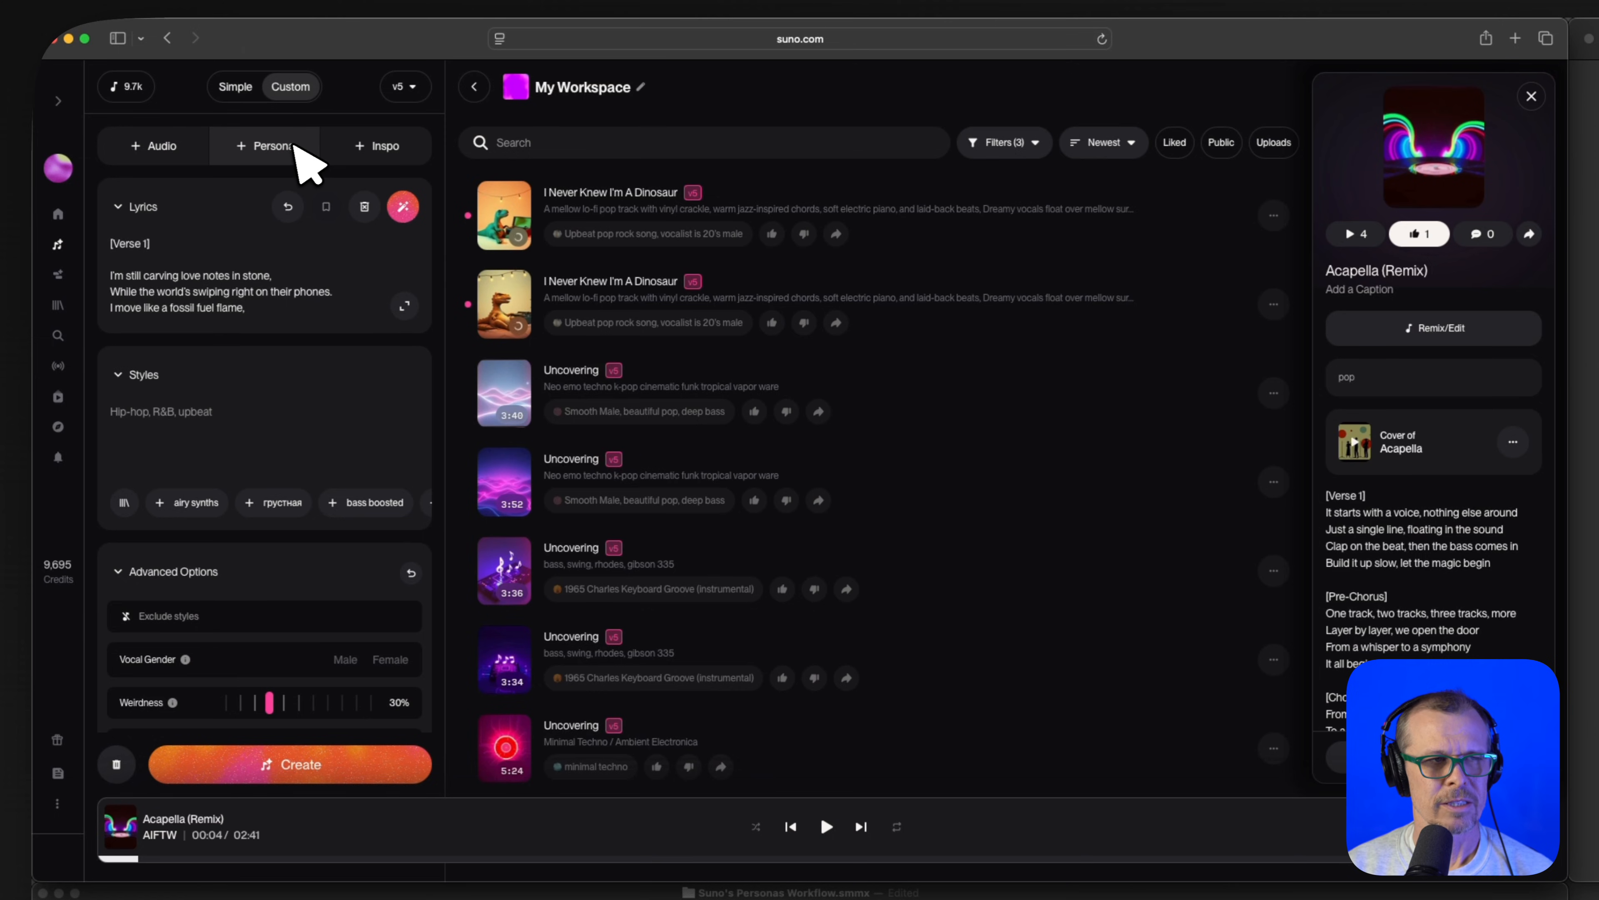
- Apply the "Hot Female Teen Pop Bubbly" Persona from My Personas and generate the dinosaur song with it
click(271, 147)
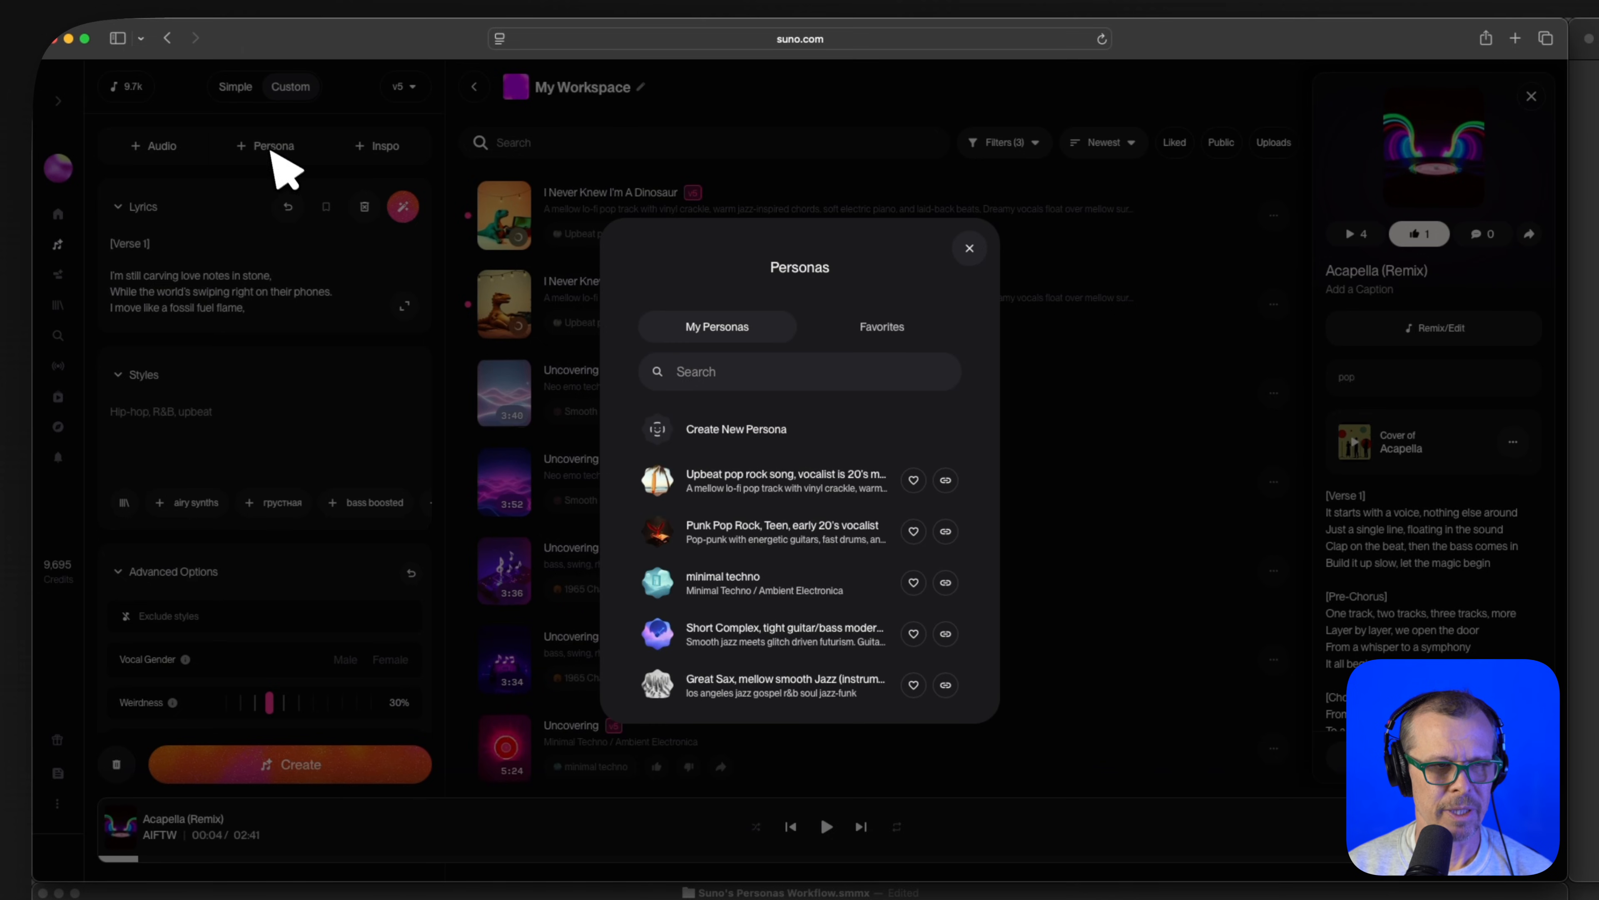
scroll(831, 554, down, 3)
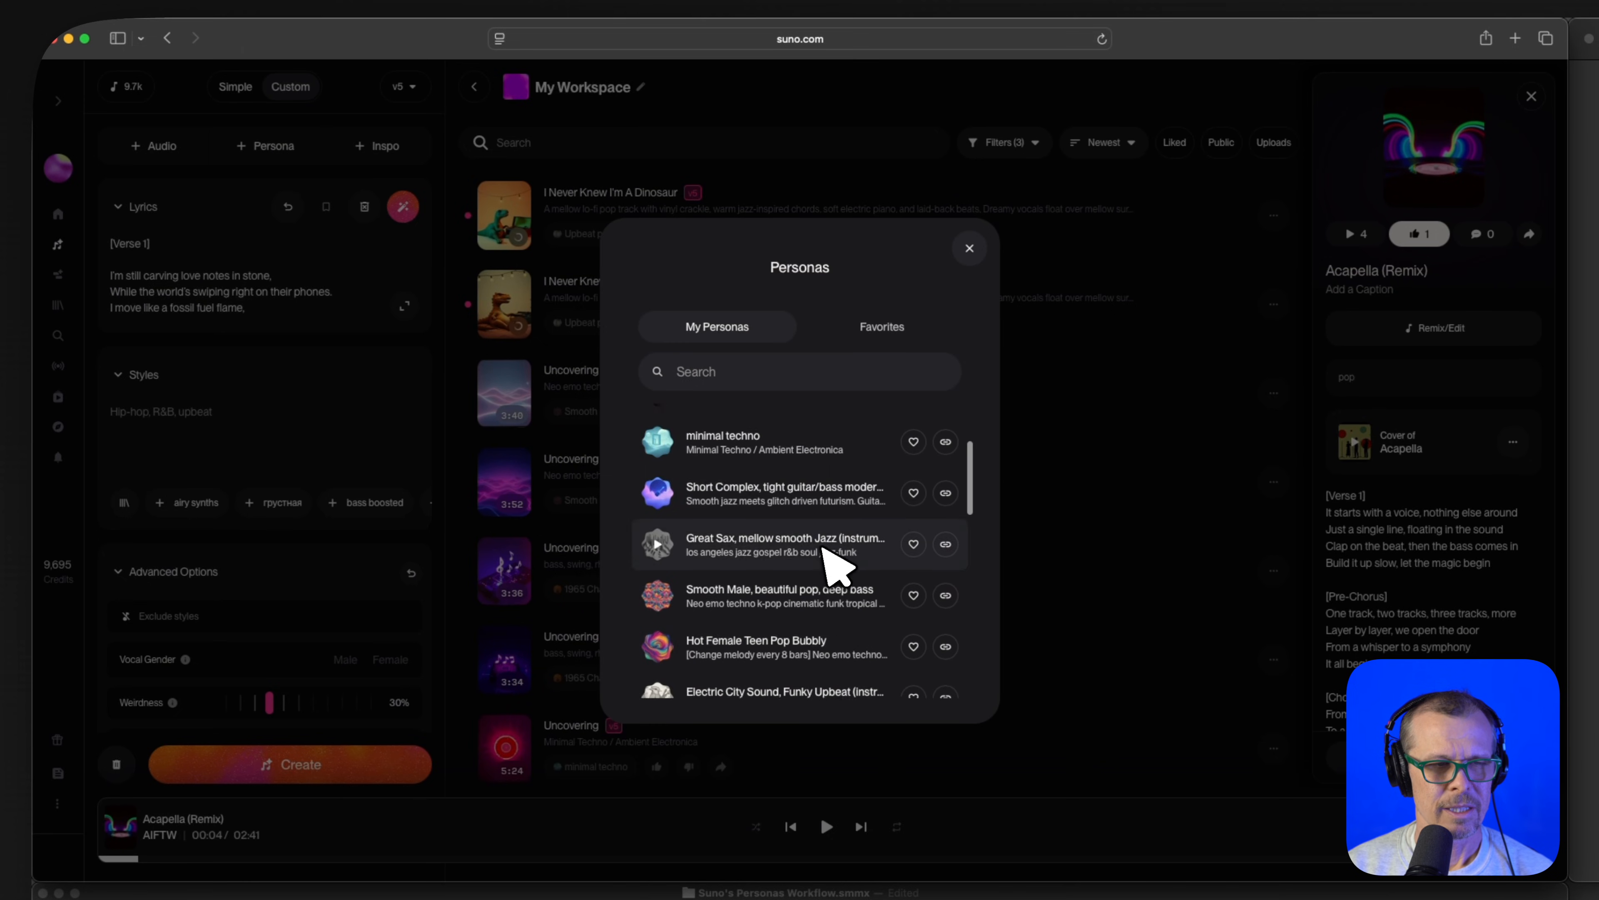
scroll(823, 557, down, 2)
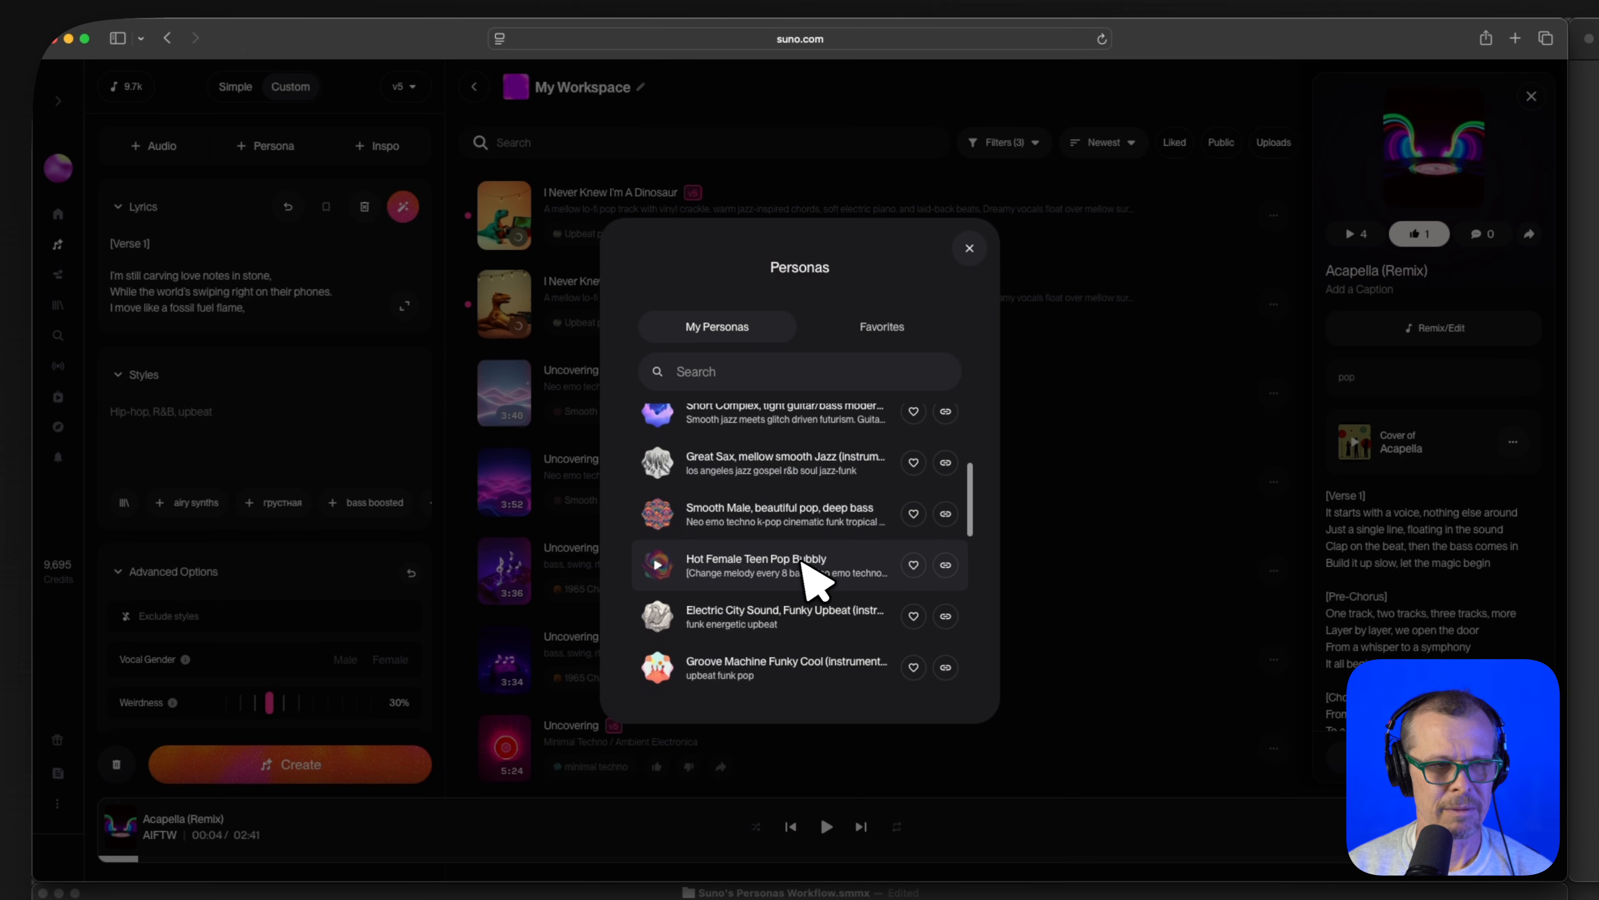
click(765, 564)
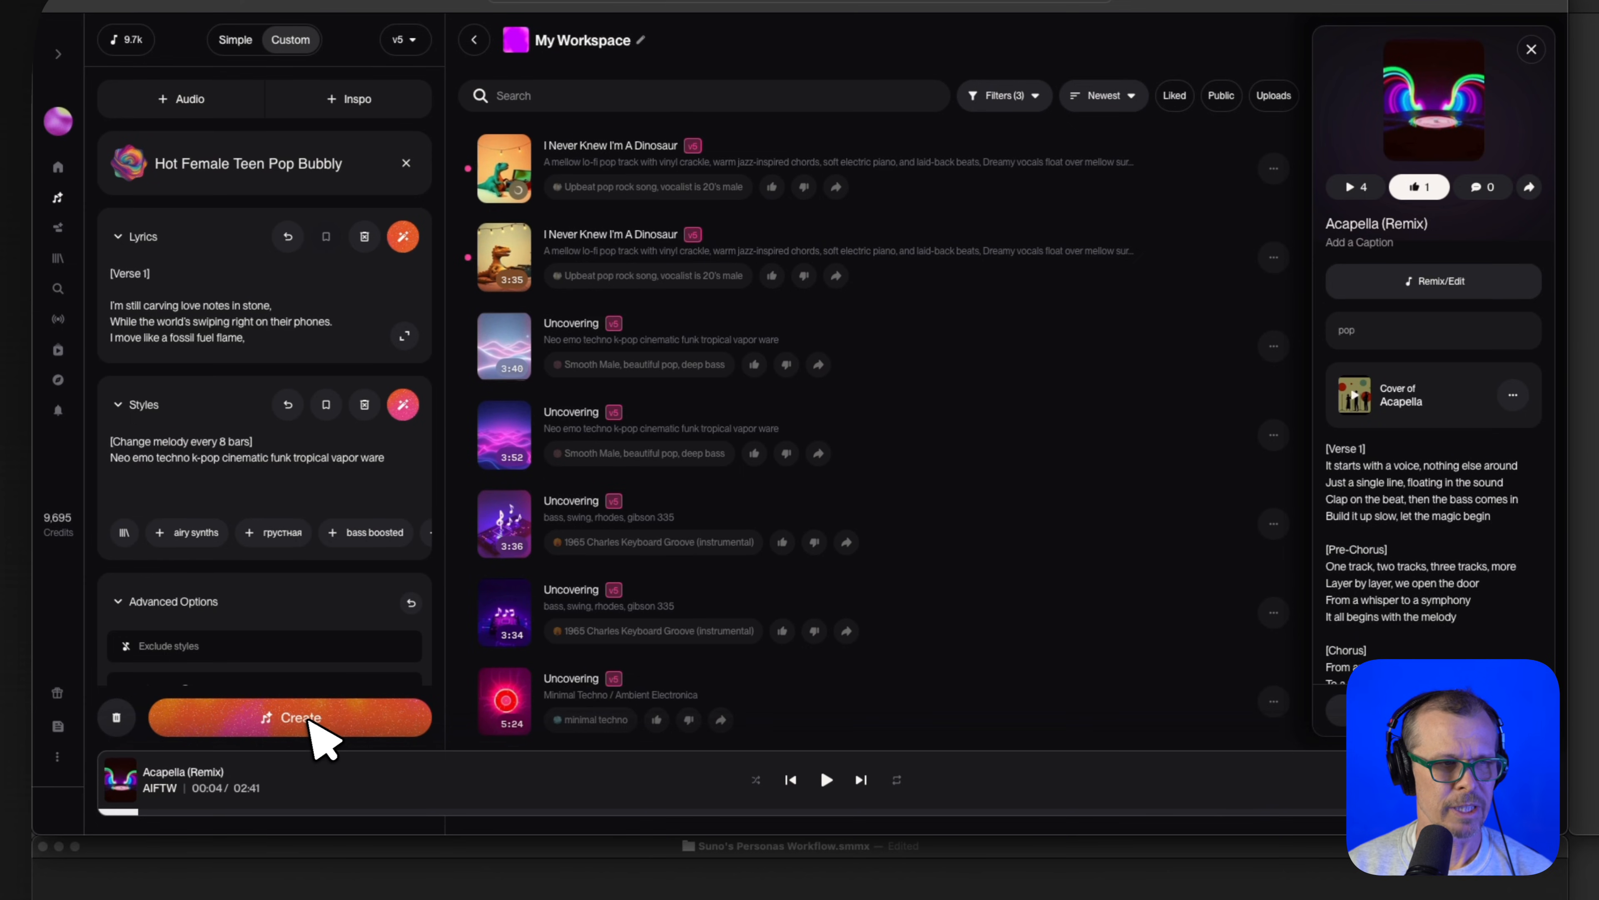
scroll(321, 607, down, 5)
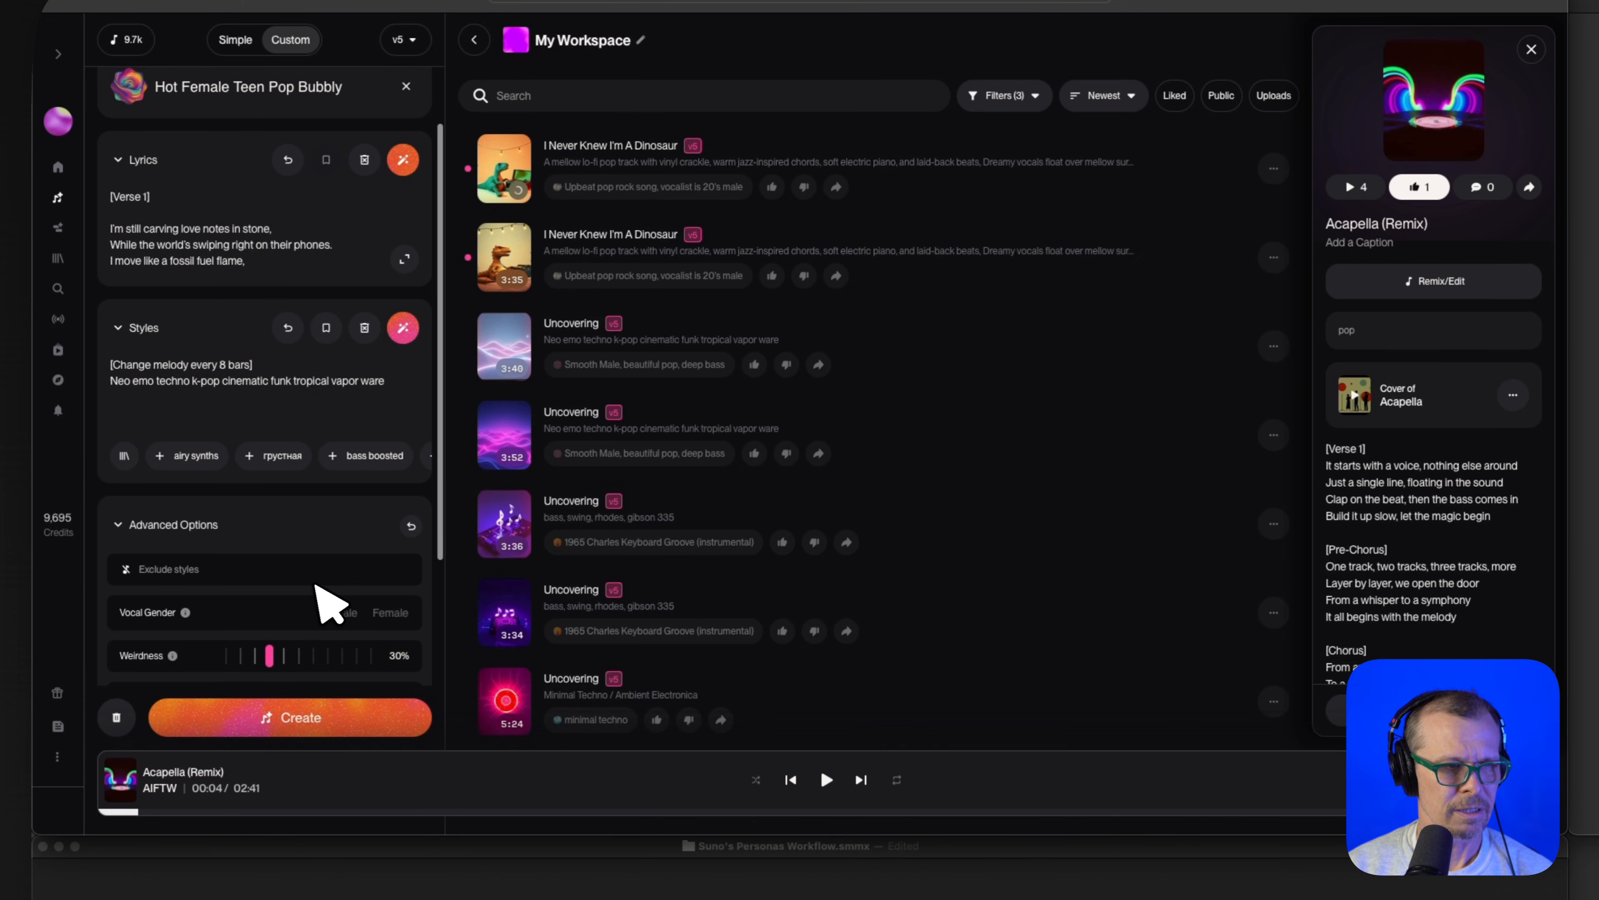
click(321, 718)
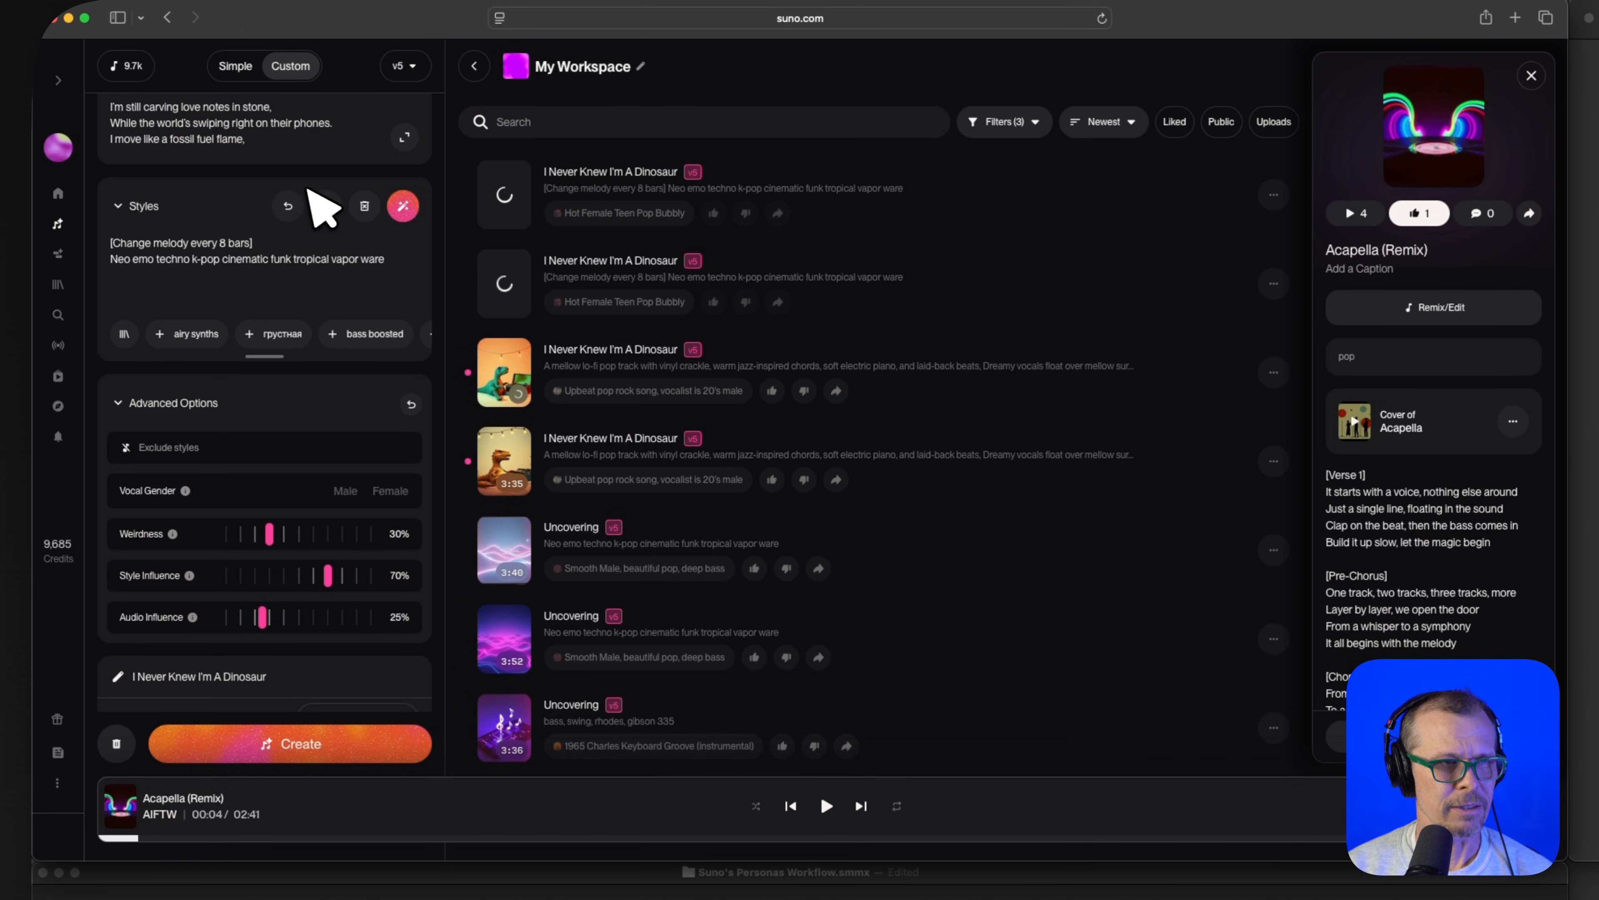
- Replace the current Persona with "Groove Machine Funky Cool (instrumental)" and generate another version of the dinosaur song
scroll(315, 208, up, 3)
scroll(303, 194, up, 1)
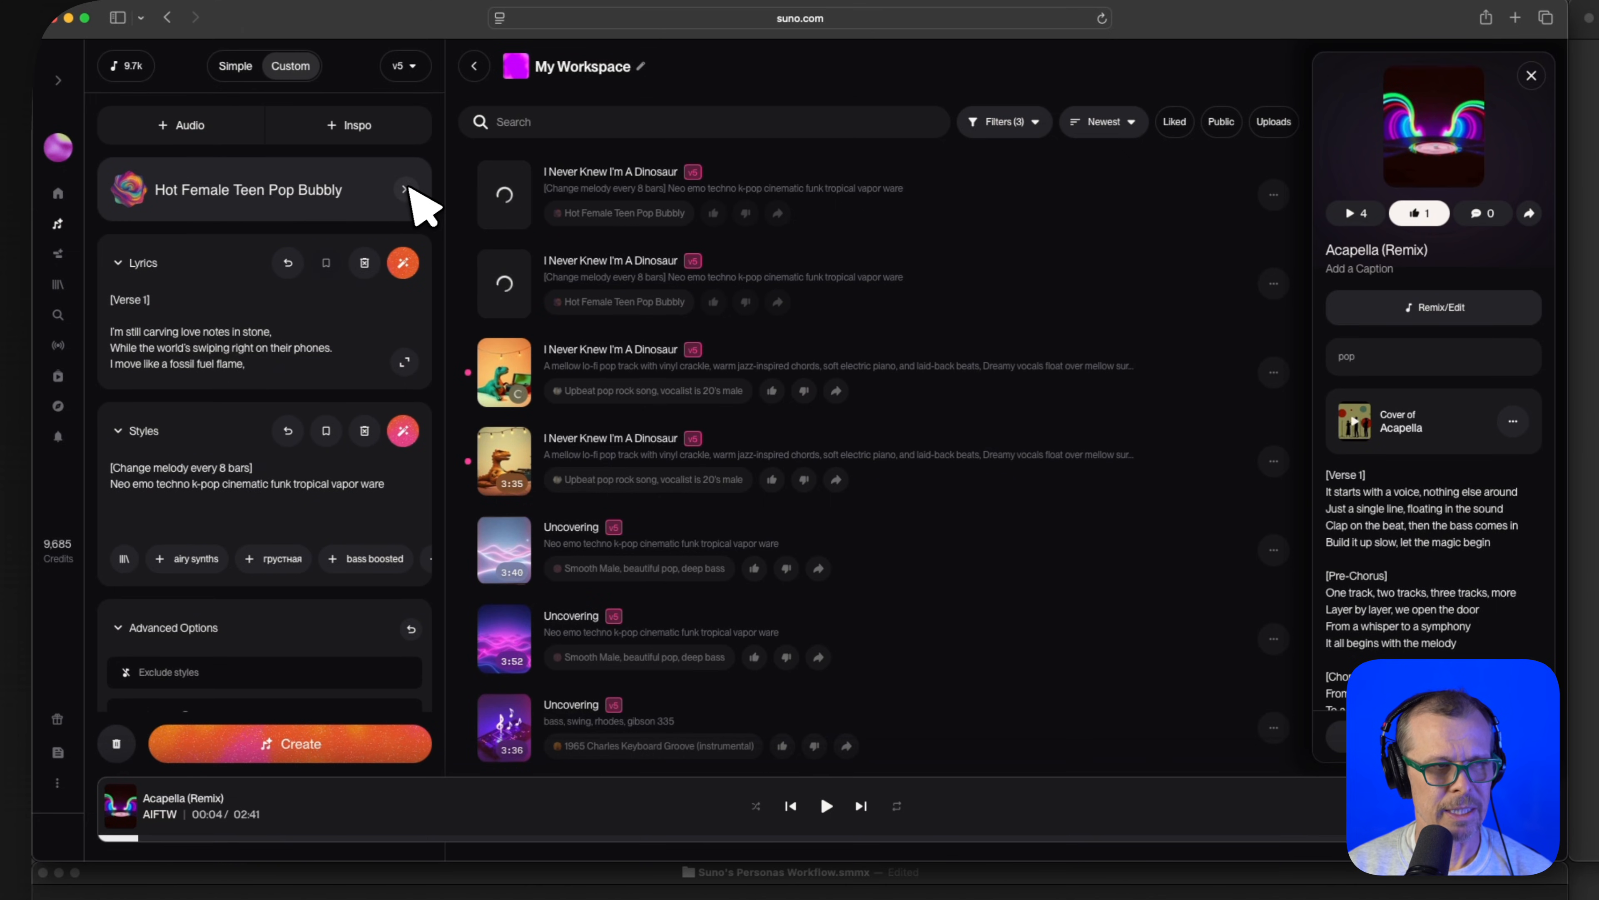
click(406, 189)
click(259, 145)
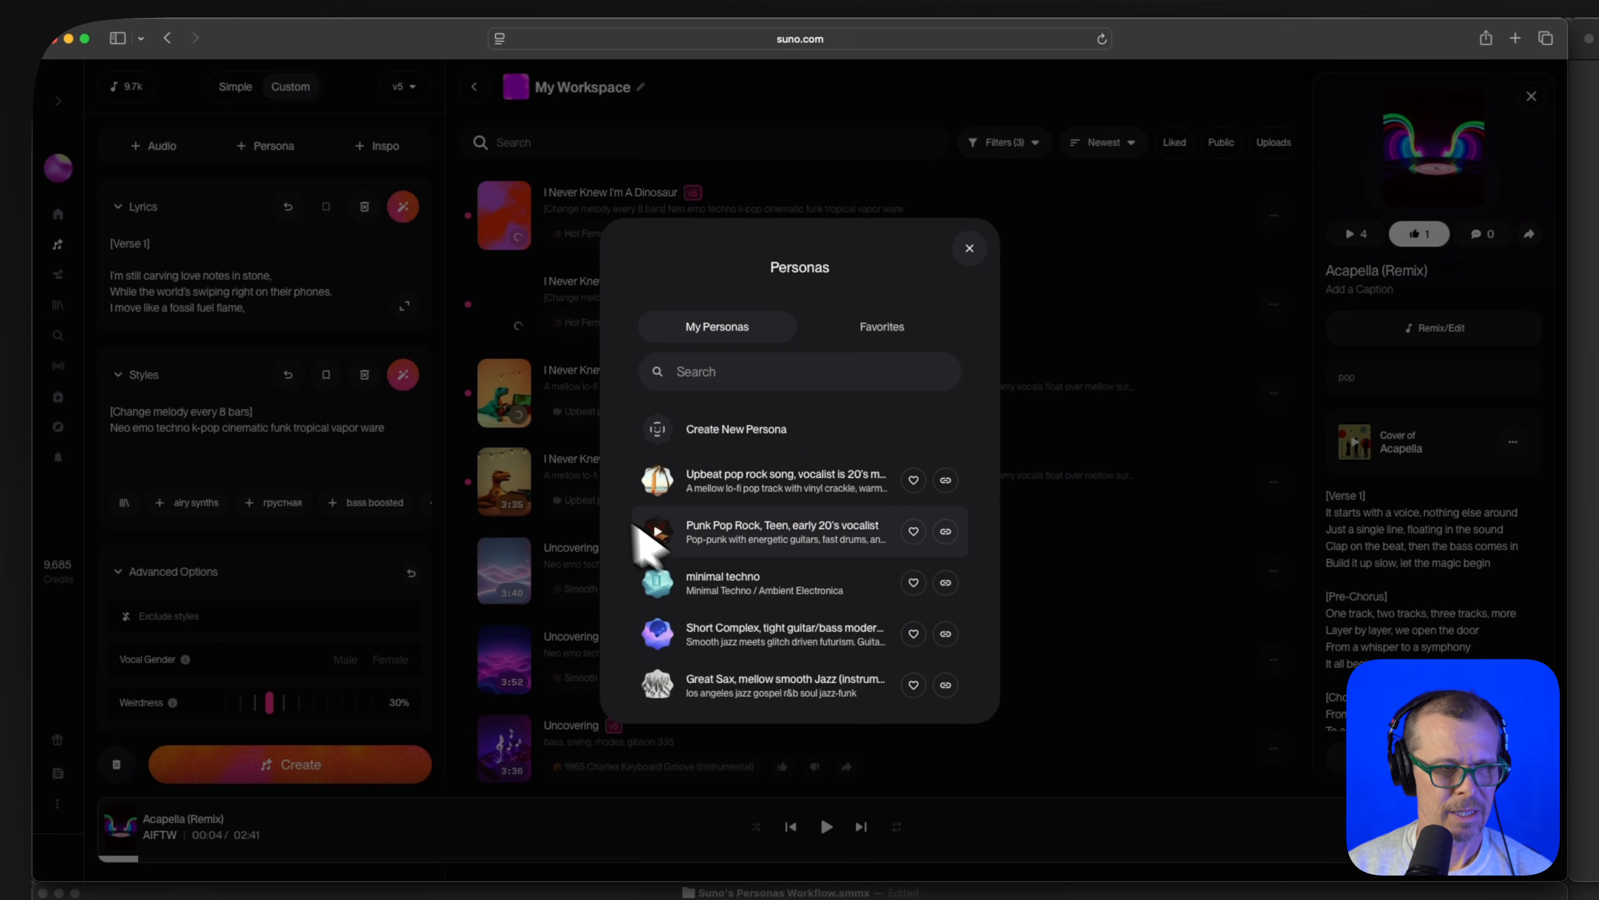
scroll(792, 582, down, 5)
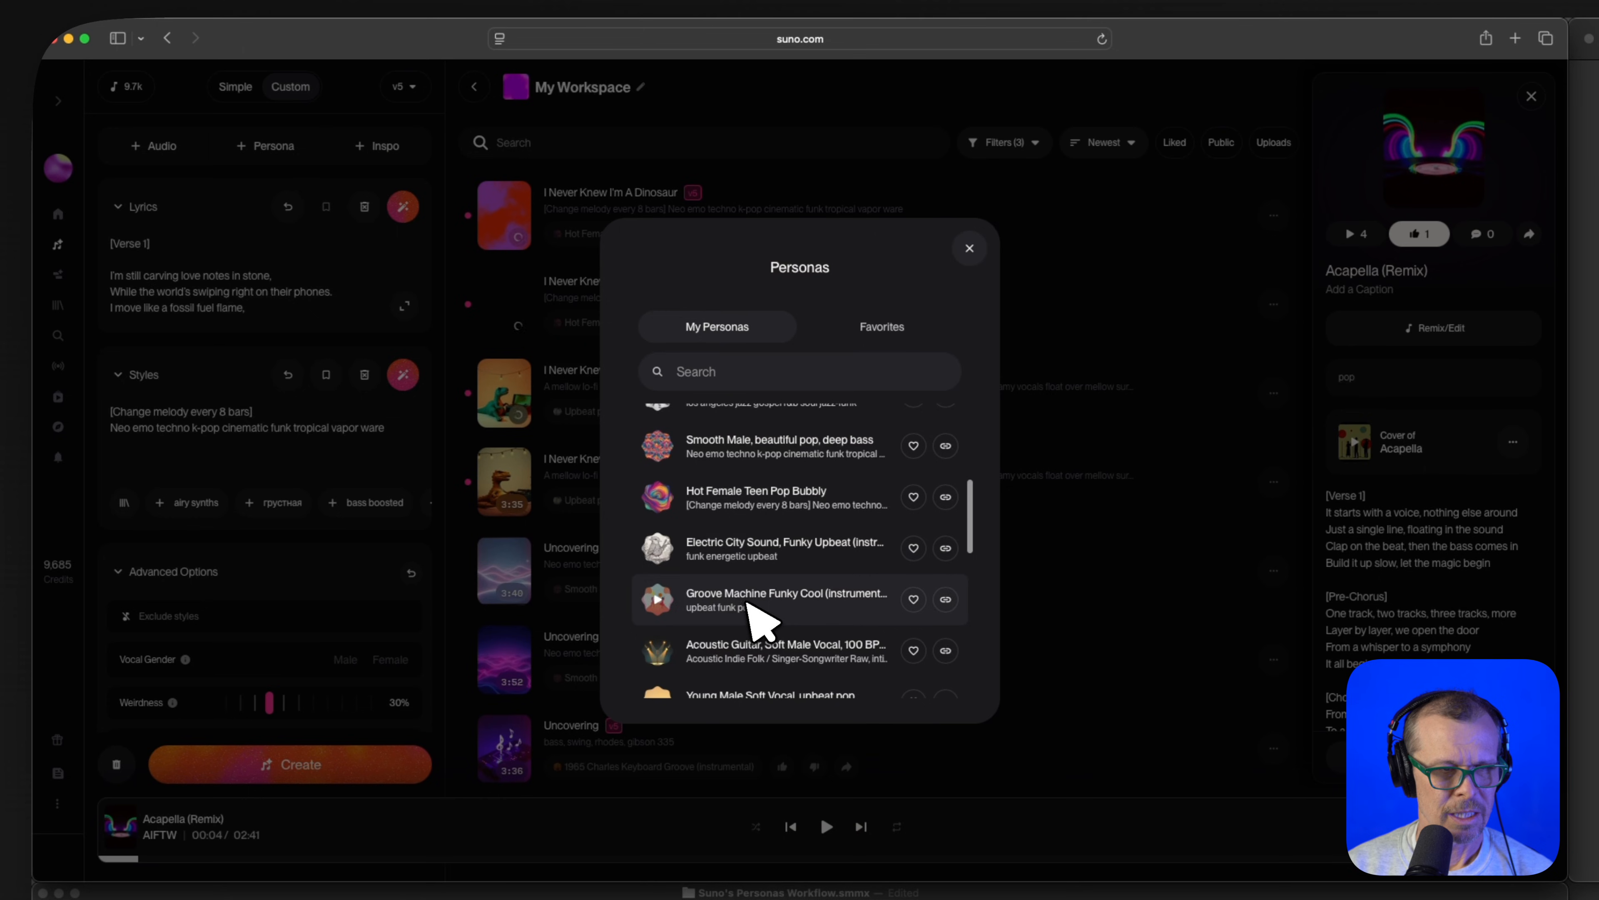
scroll(765, 589, down, 1)
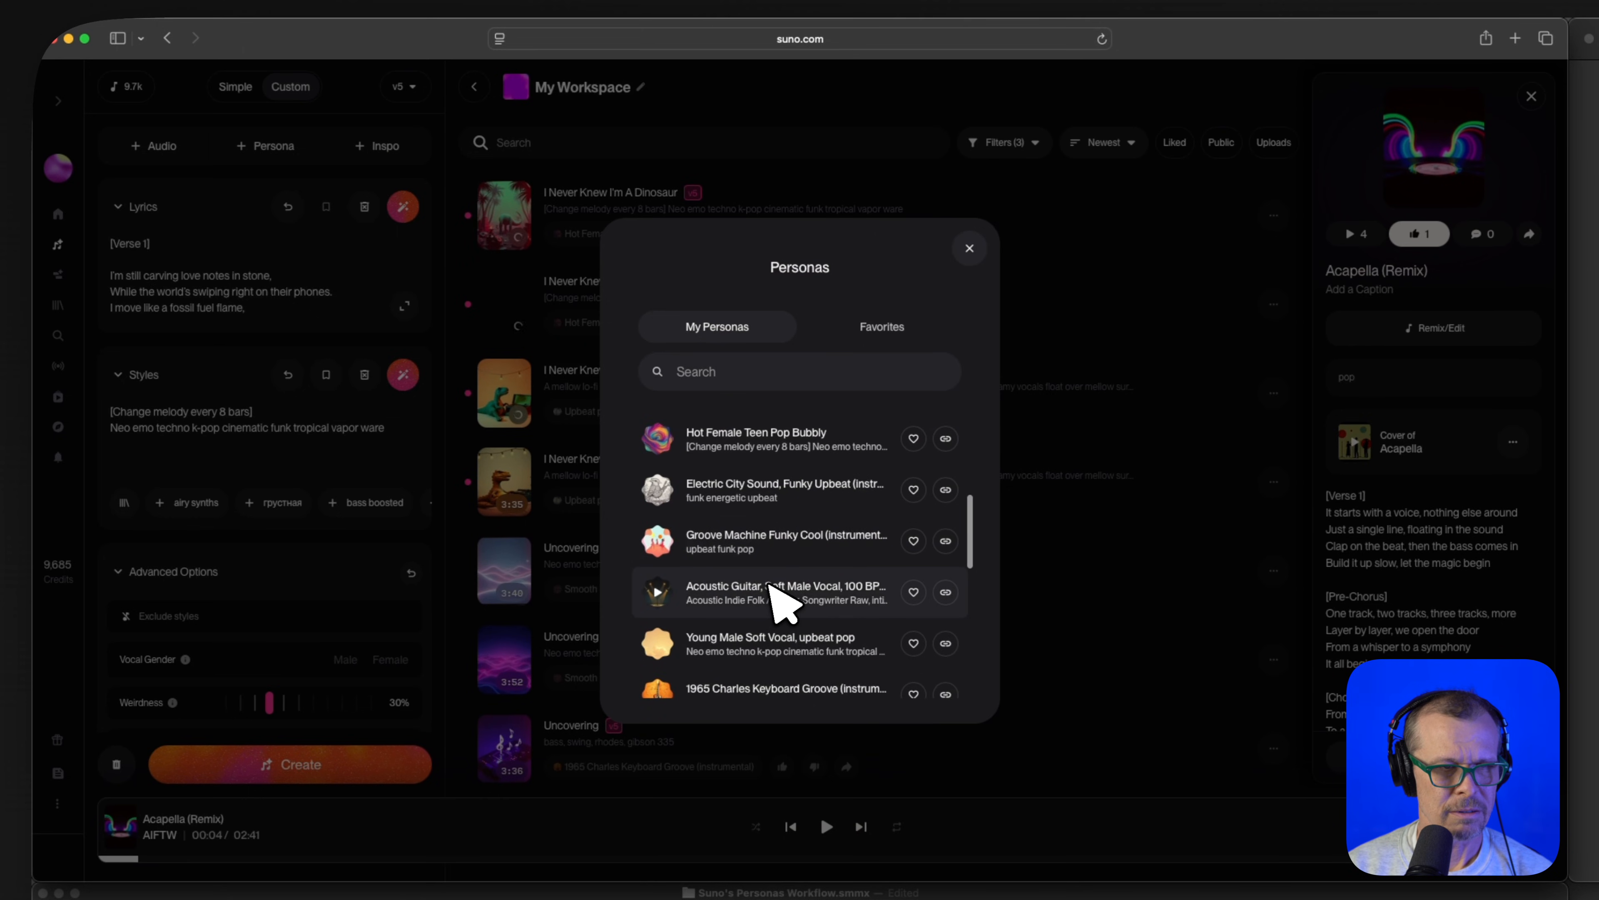
click(734, 548)
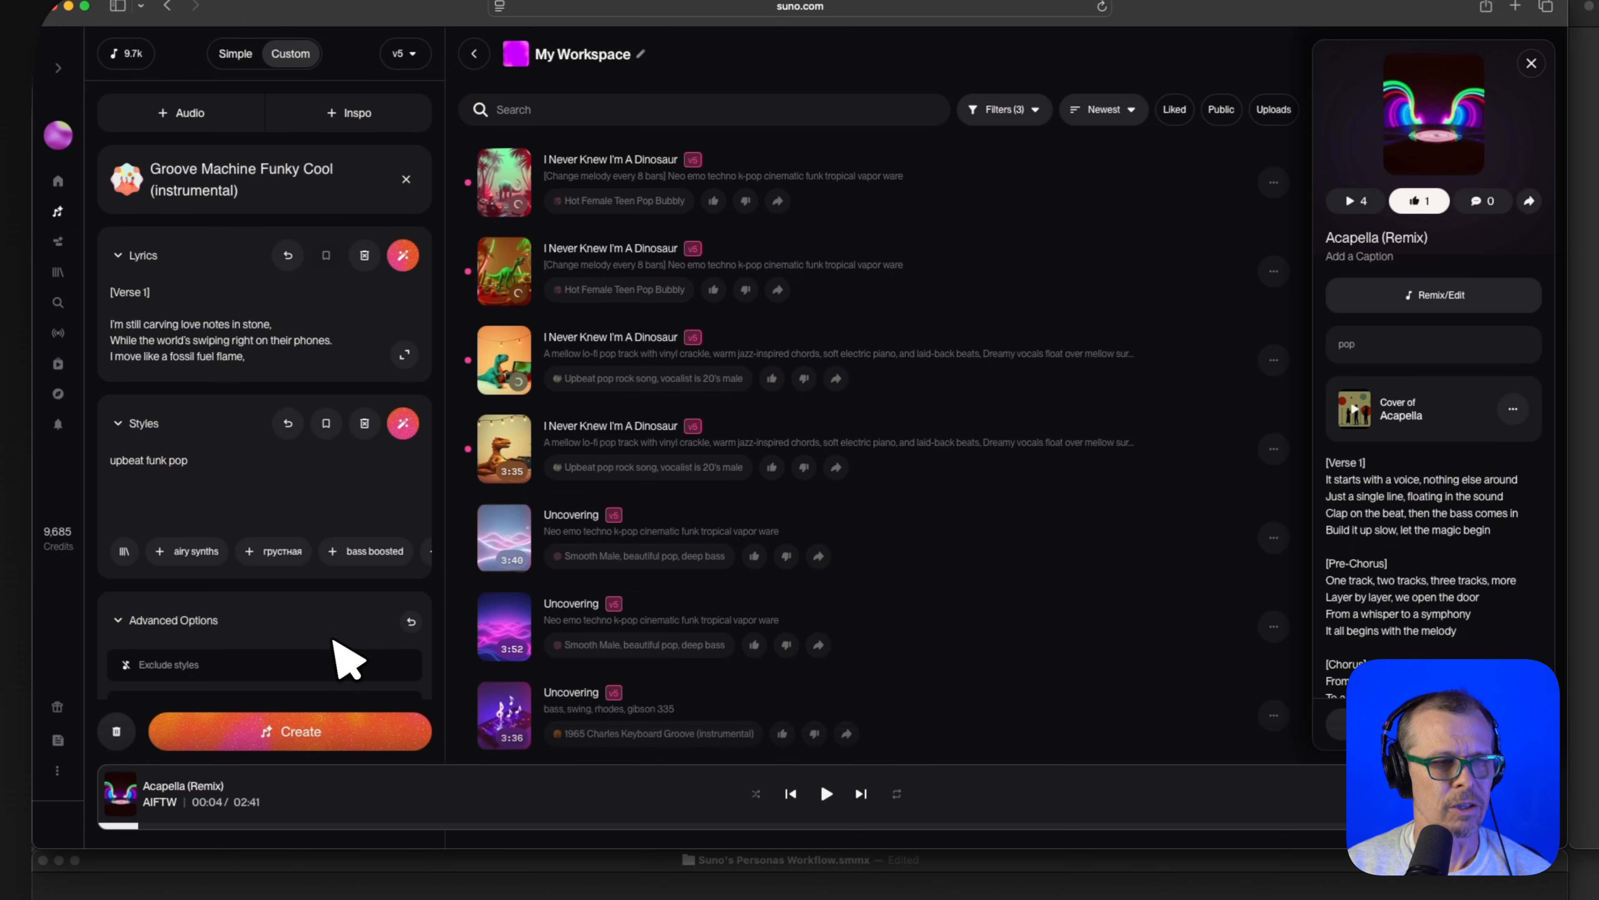
click(345, 728)
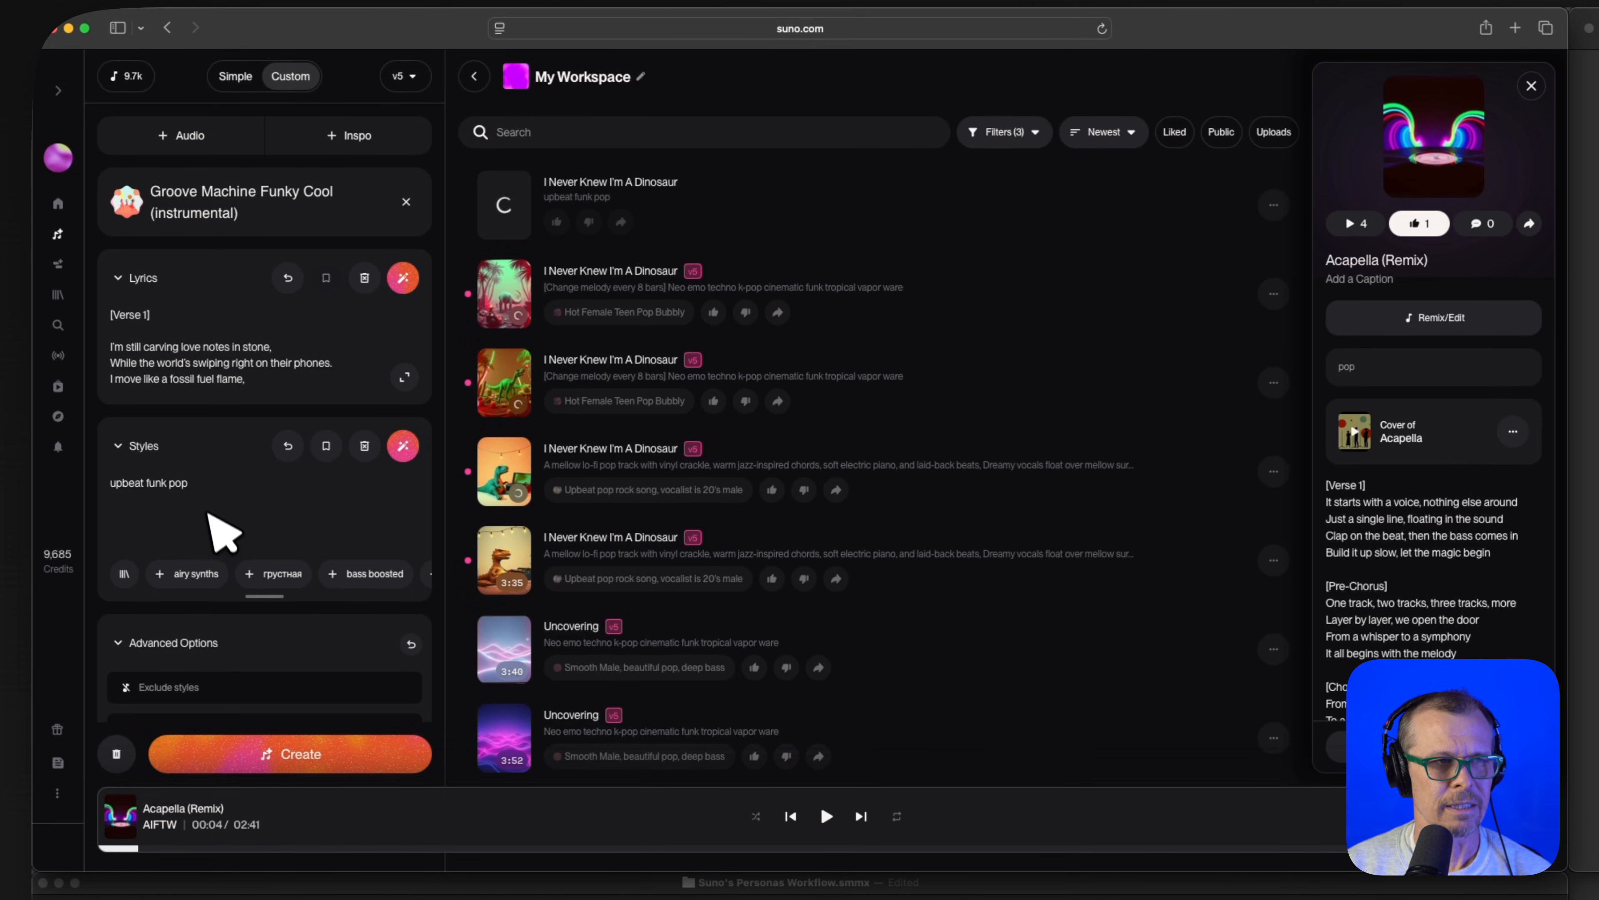
- Replace the current Persona with "Modern Indie Sound" from My Personas and generate another version of the dinosaur song
click(408, 202)
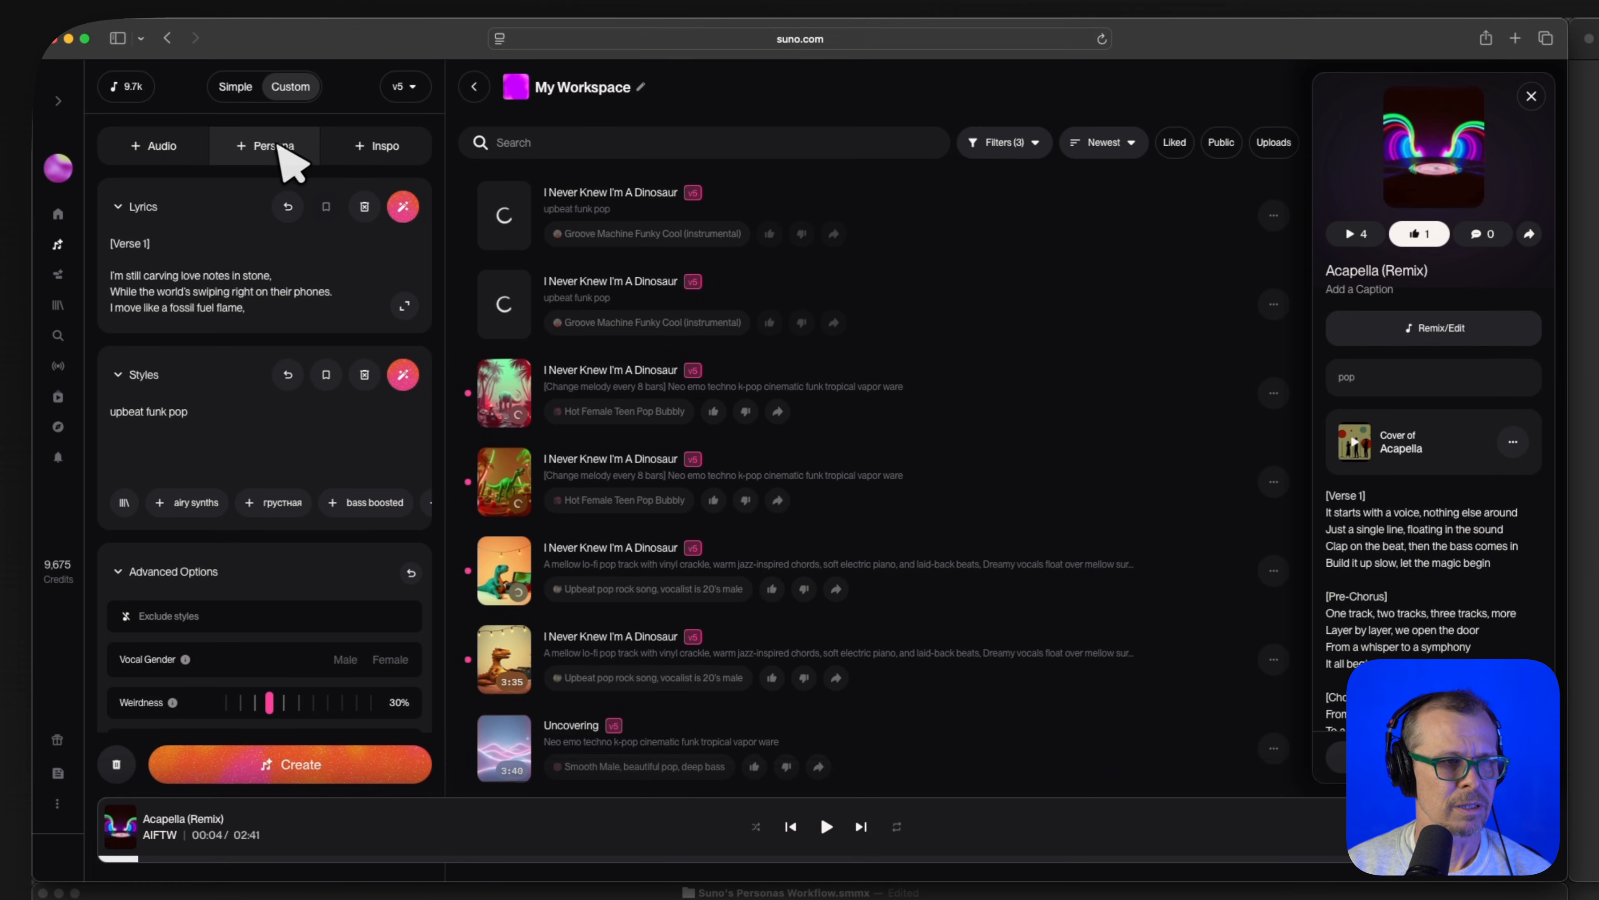
click(286, 151)
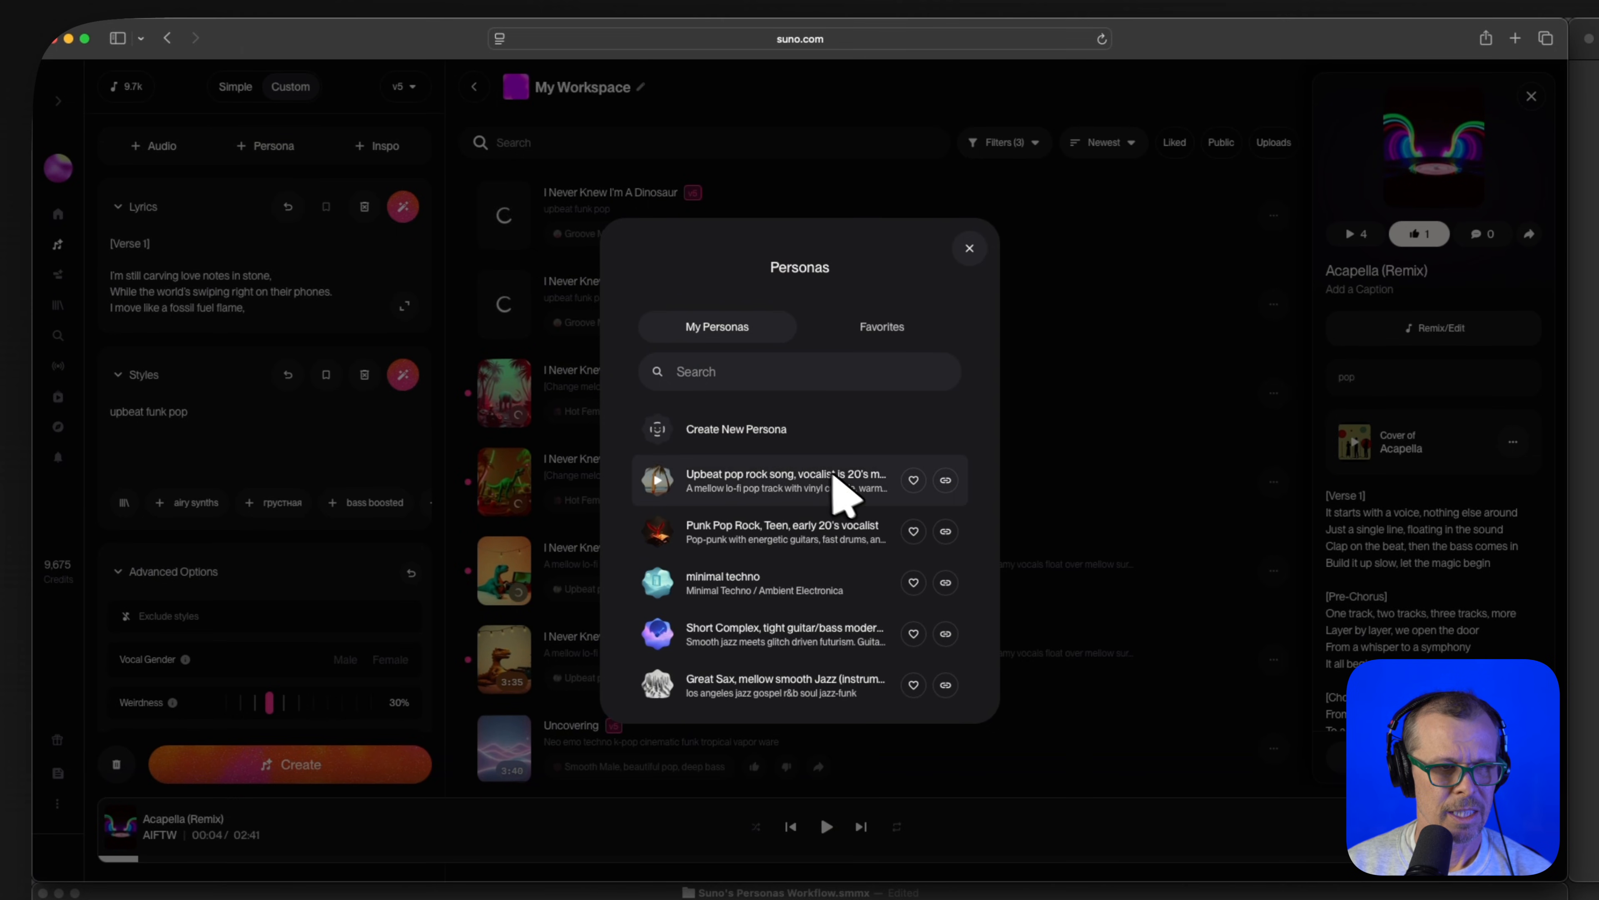
scroll(789, 529, down, 10)
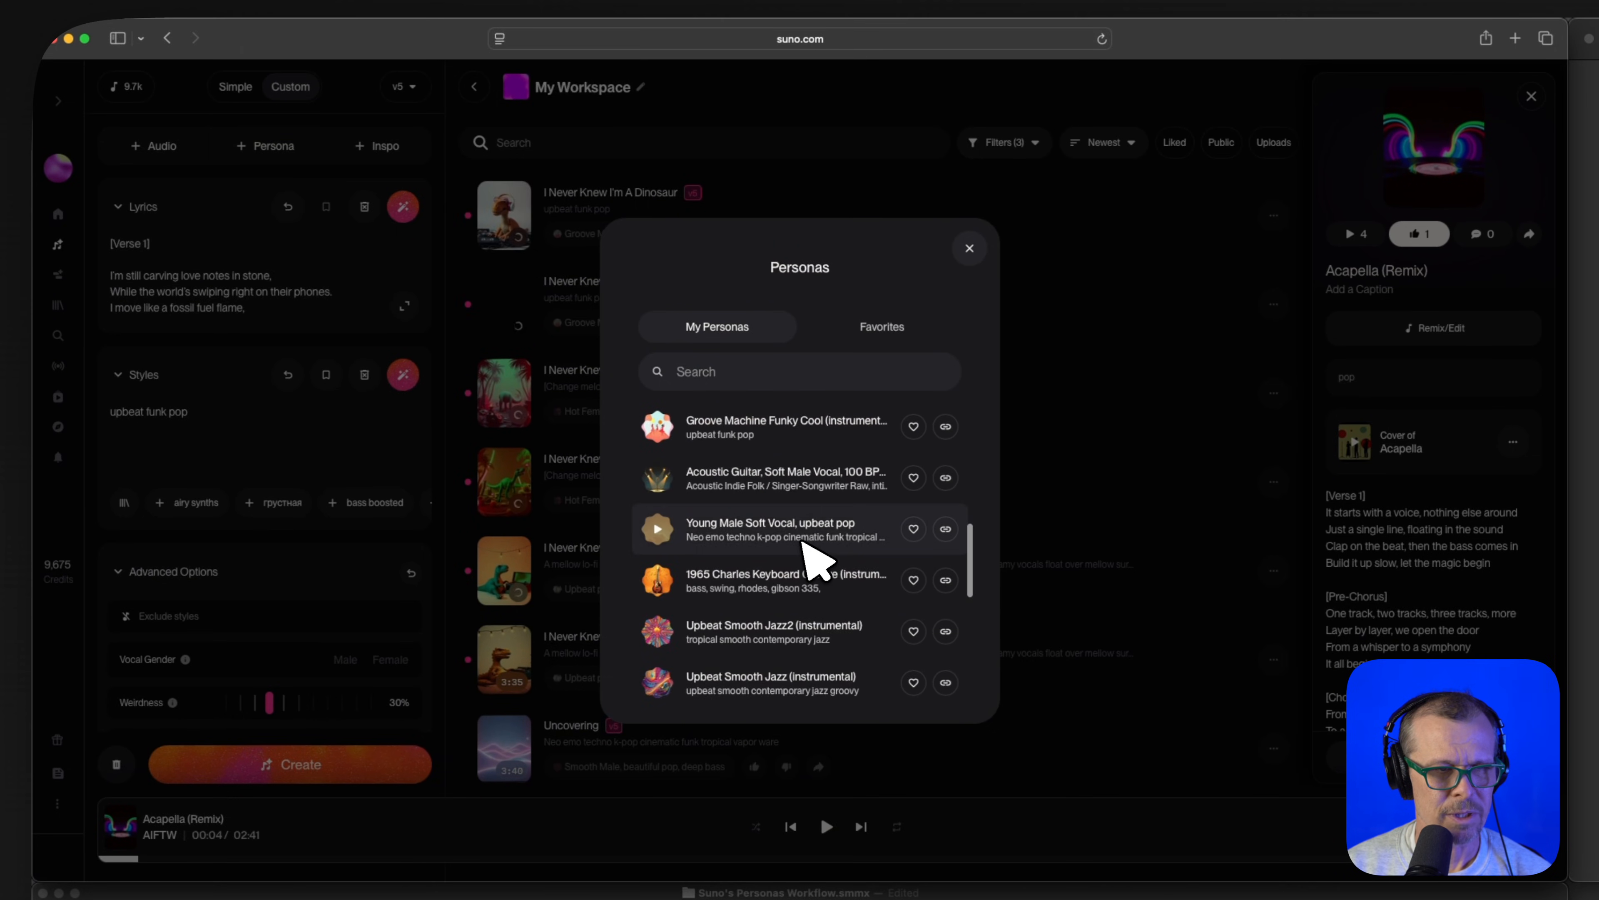
scroll(809, 548, down, 3)
scroll(825, 538, down, 2)
scroll(830, 546, down, 2)
scroll(824, 545, down, 2)
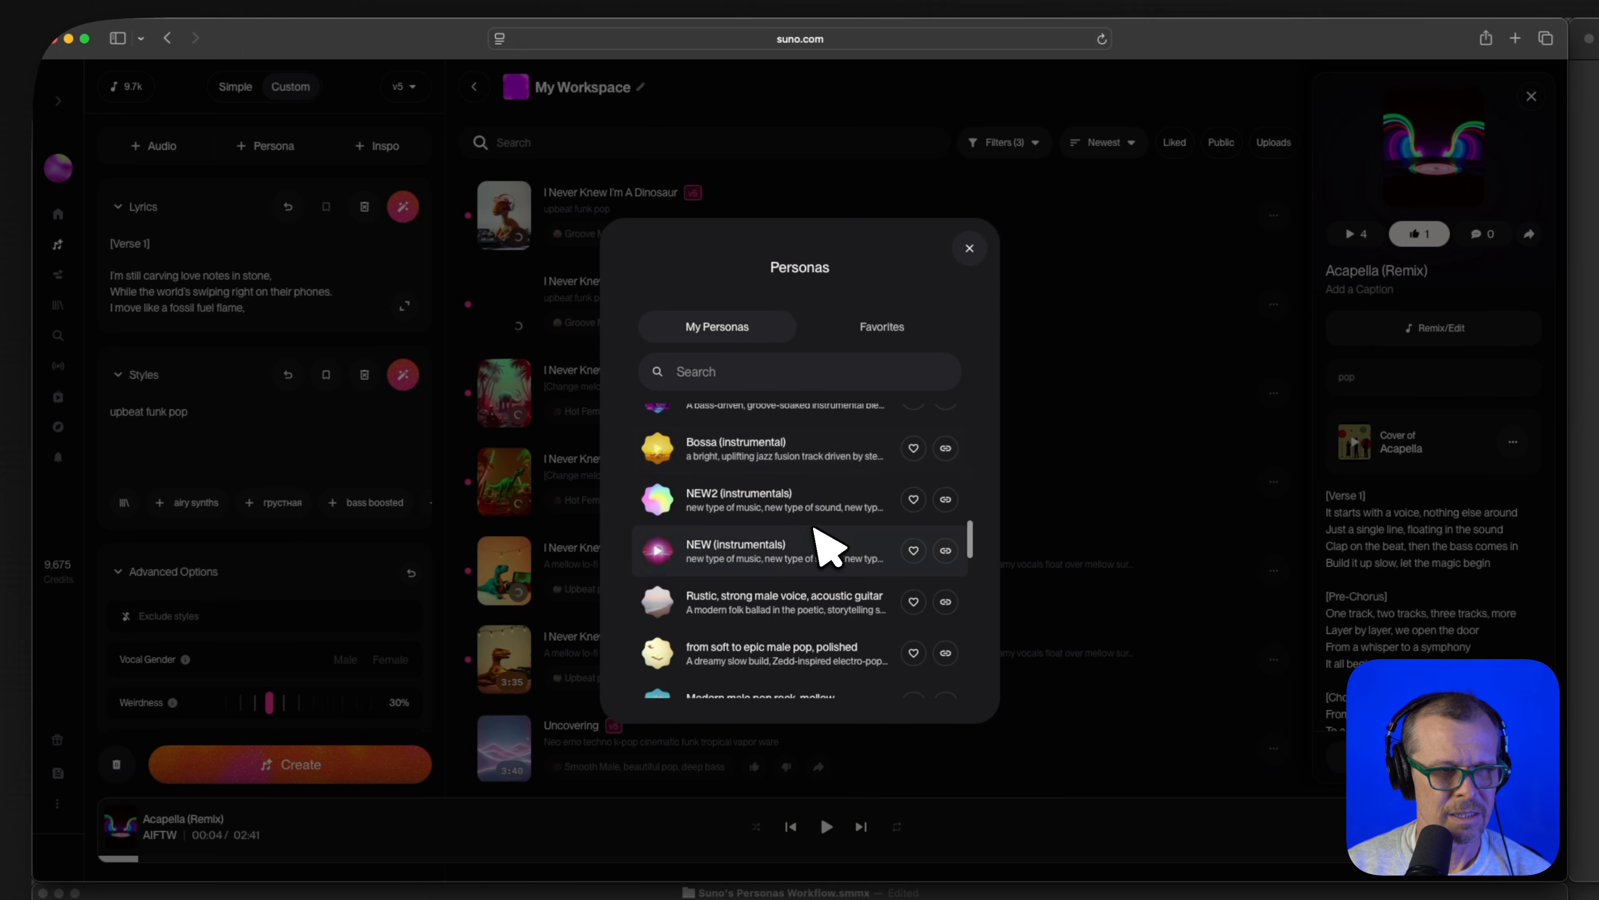
scroll(760, 554, down, 3)
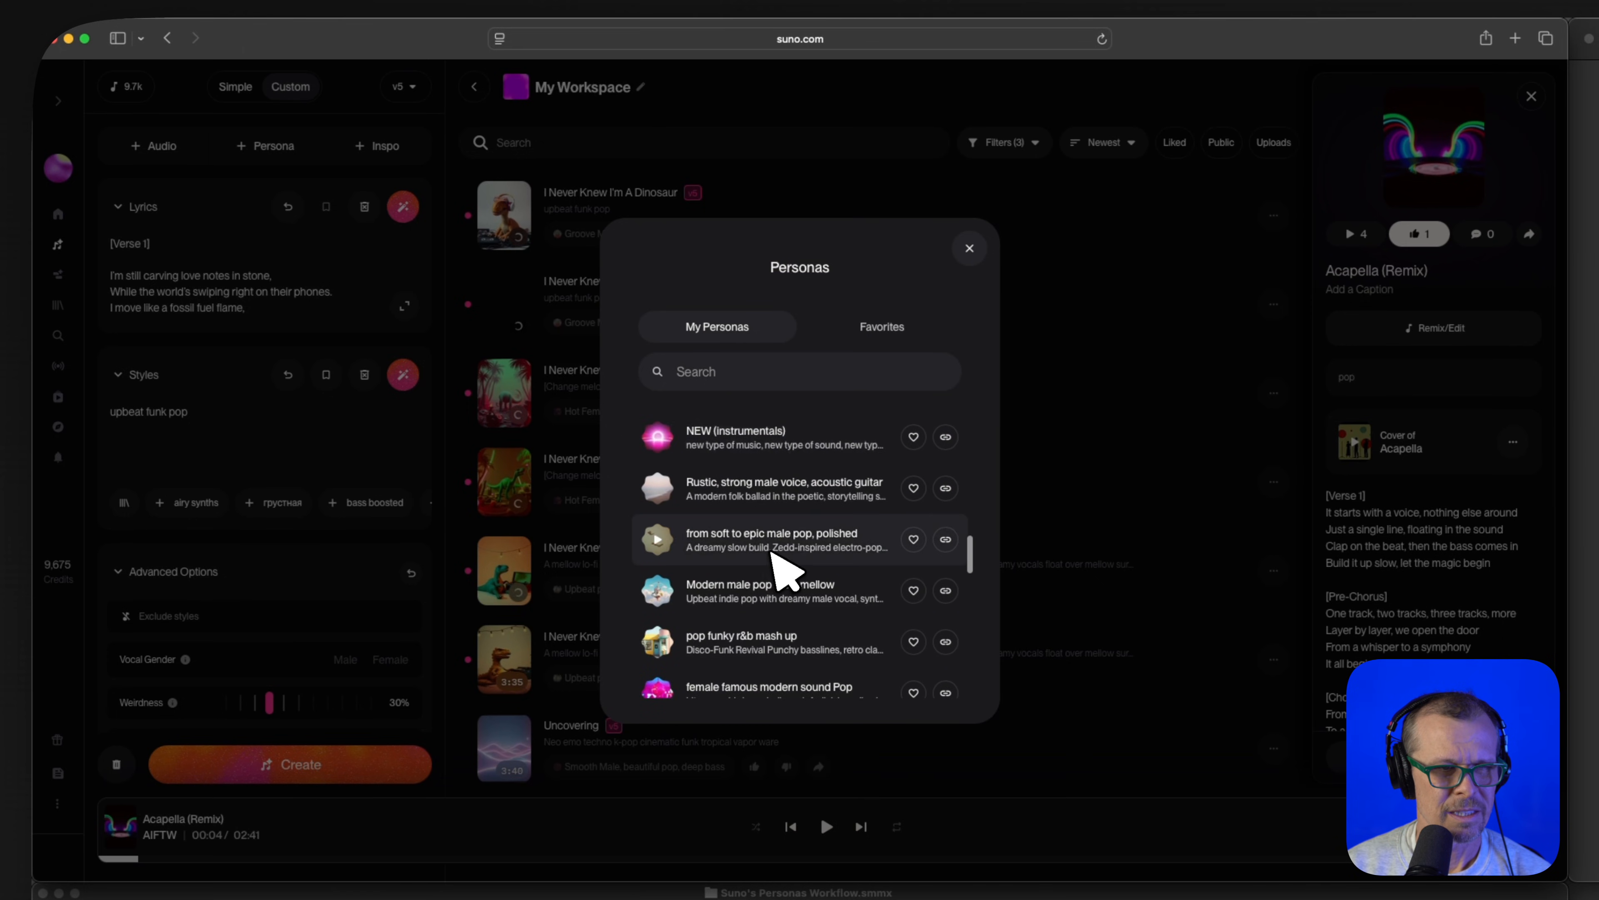
scroll(778, 564, down, 2)
scroll(775, 550, down, 1)
scroll(776, 549, down, 3)
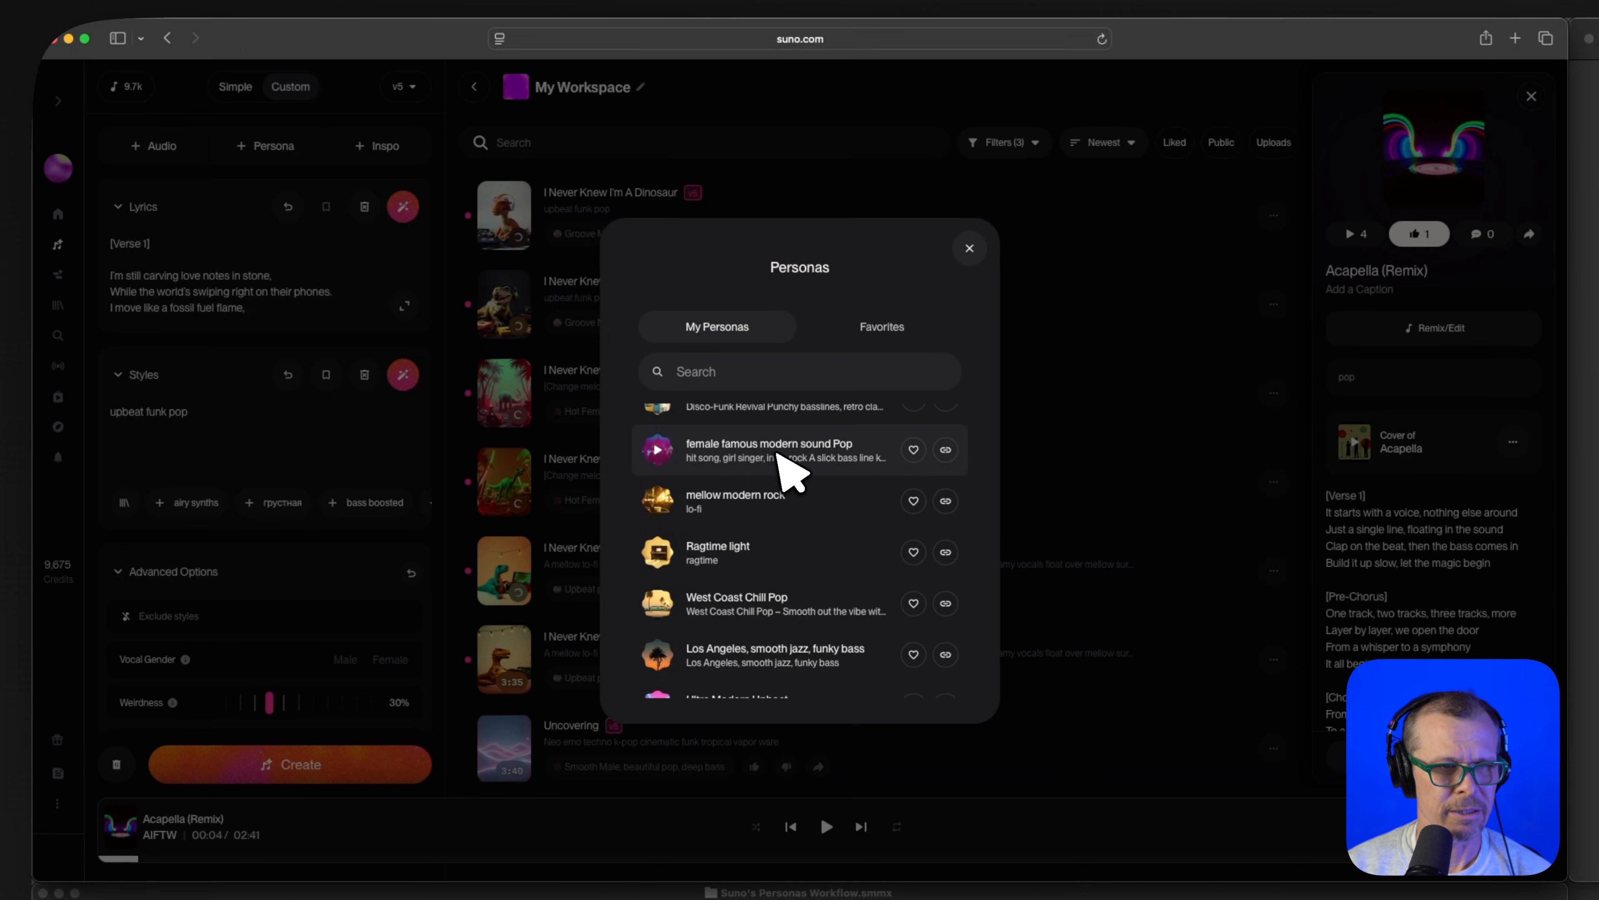
scroll(790, 536, down, 2)
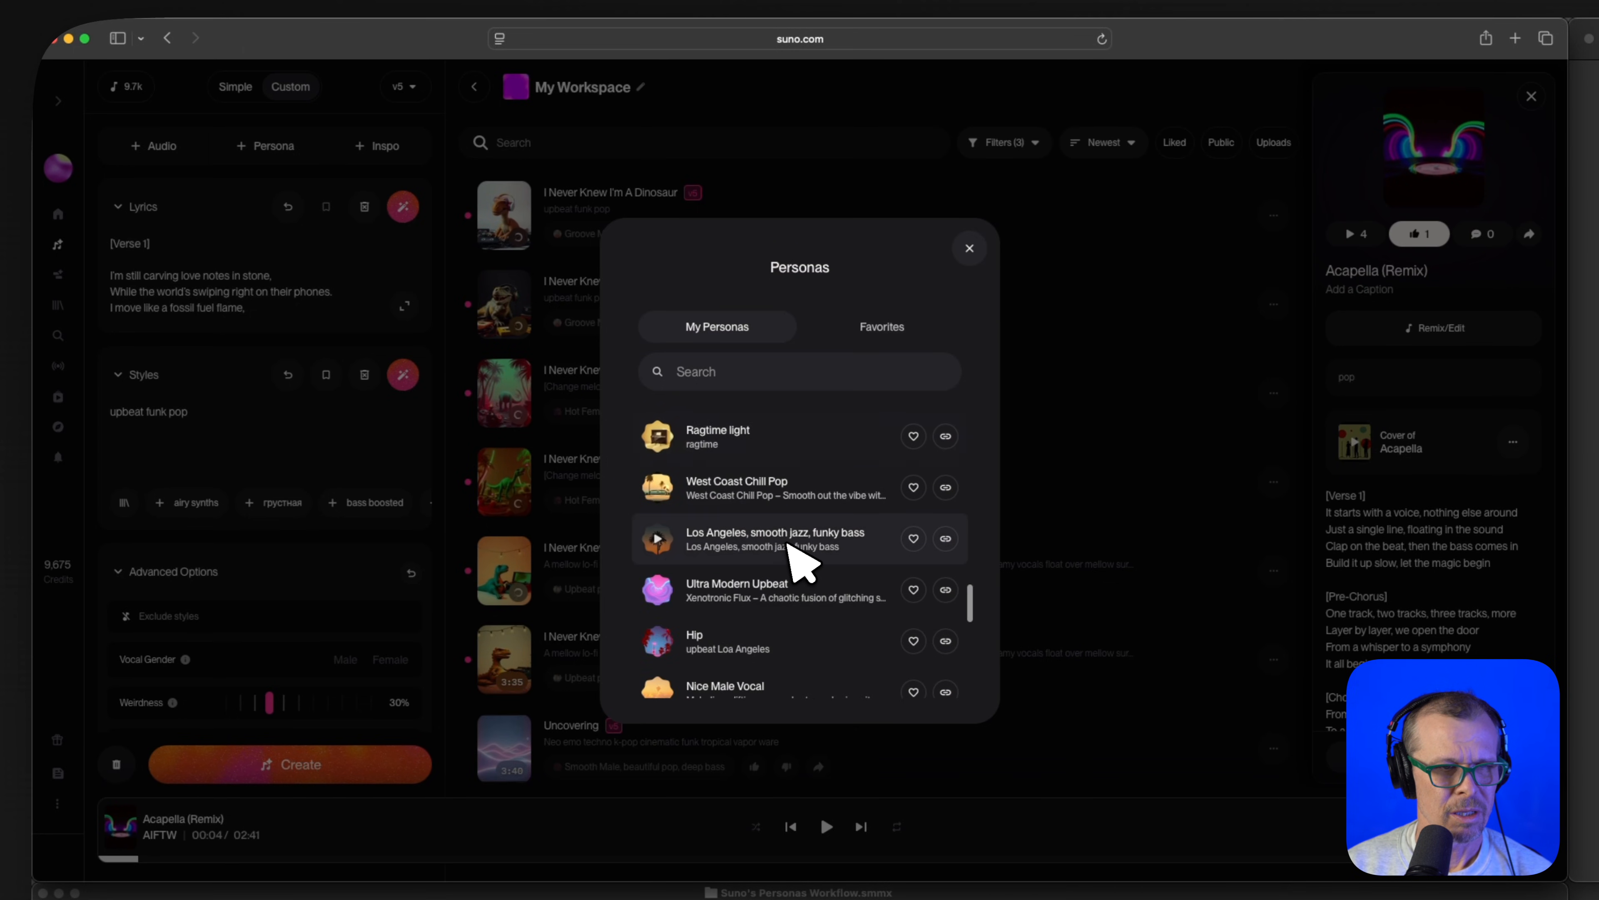
scroll(765, 567, down, 2)
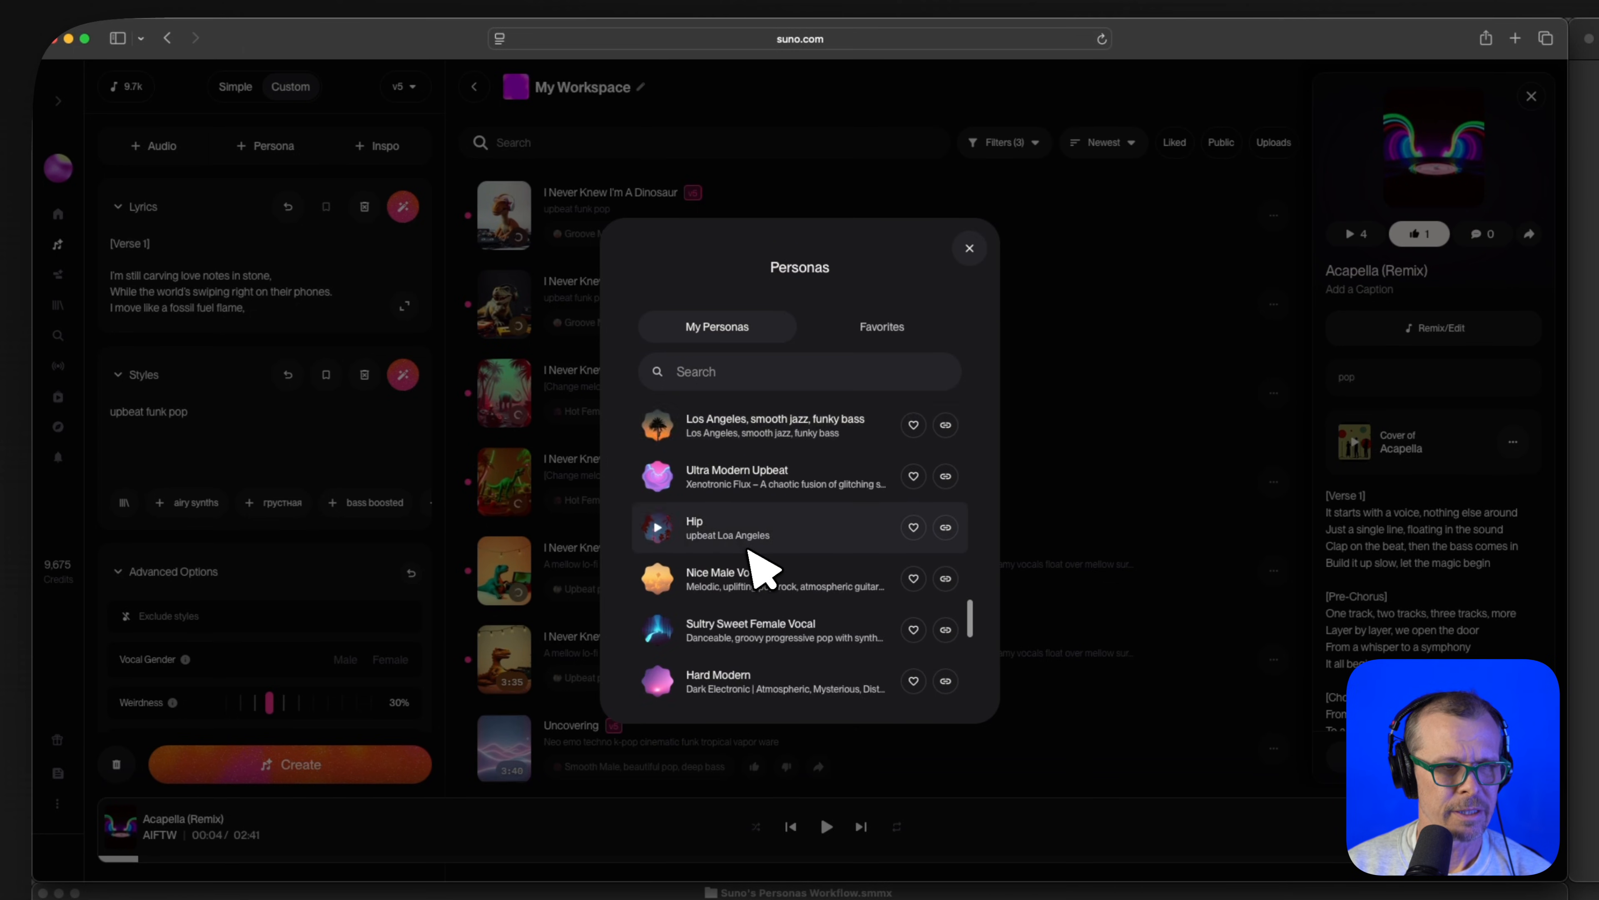
scroll(756, 560, down, 10)
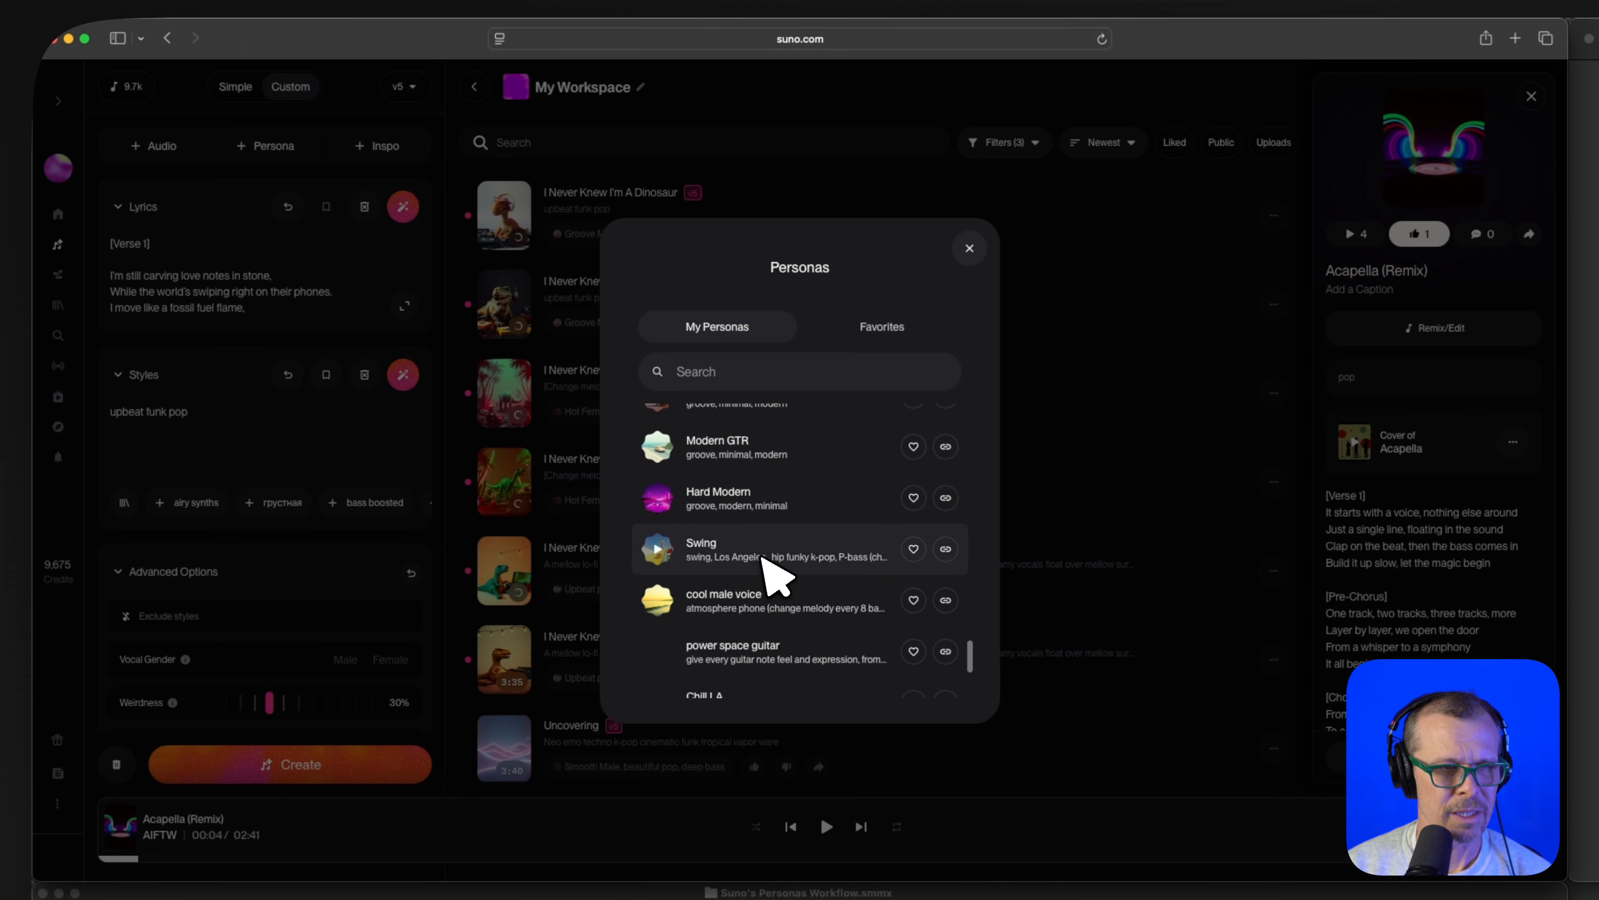
scroll(763, 558, down, 4)
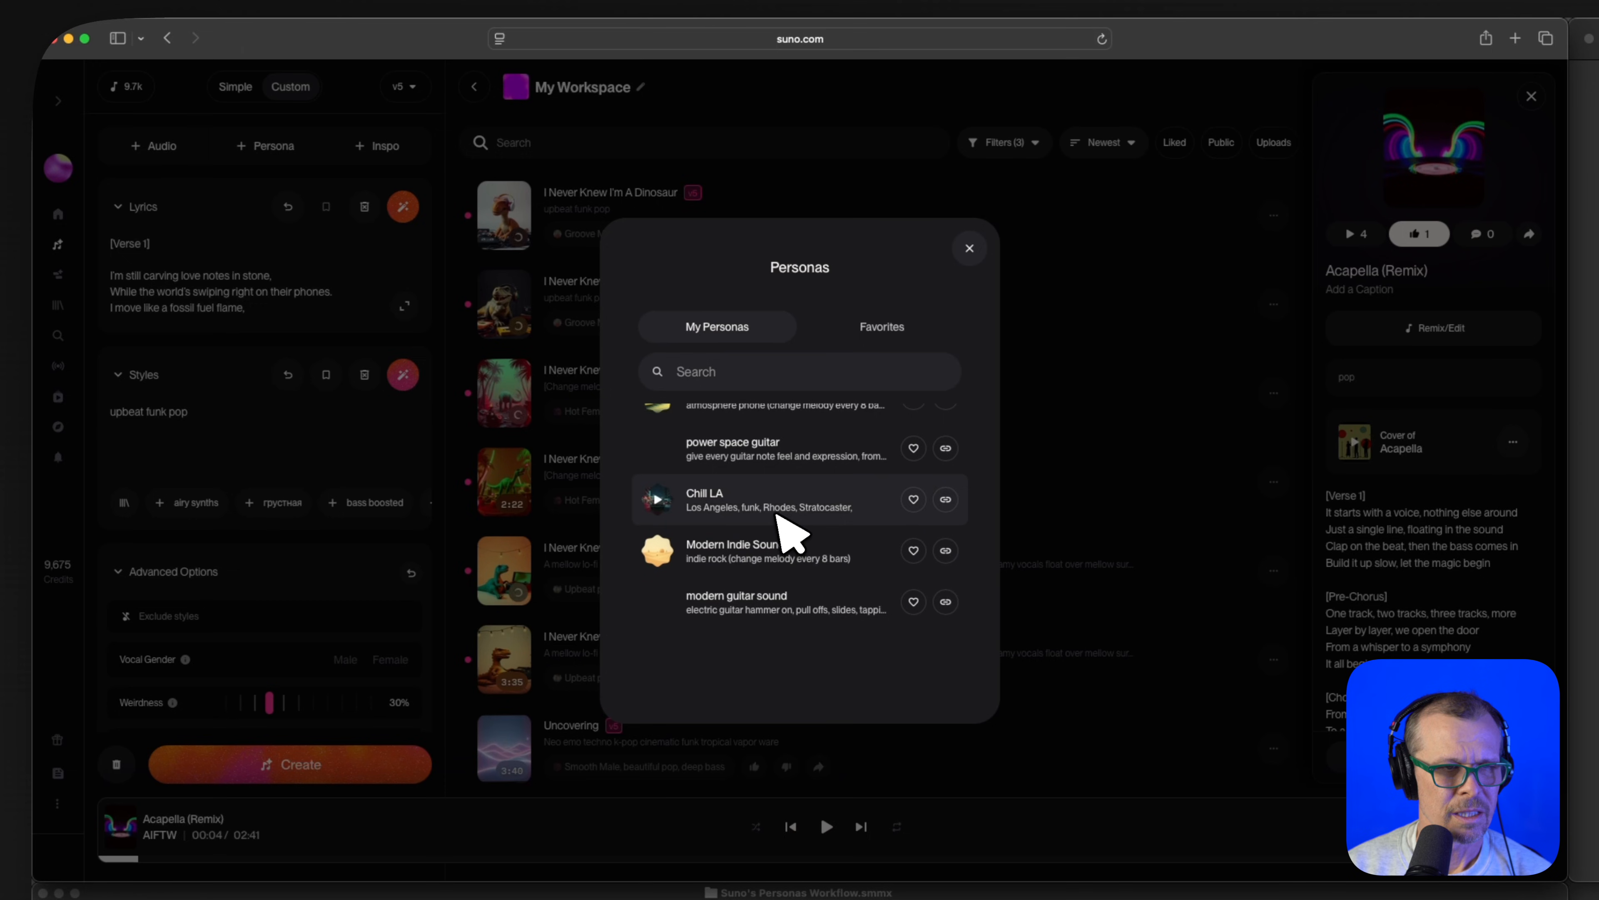
scroll(790, 507, up, 2)
scroll(796, 511, up, 1)
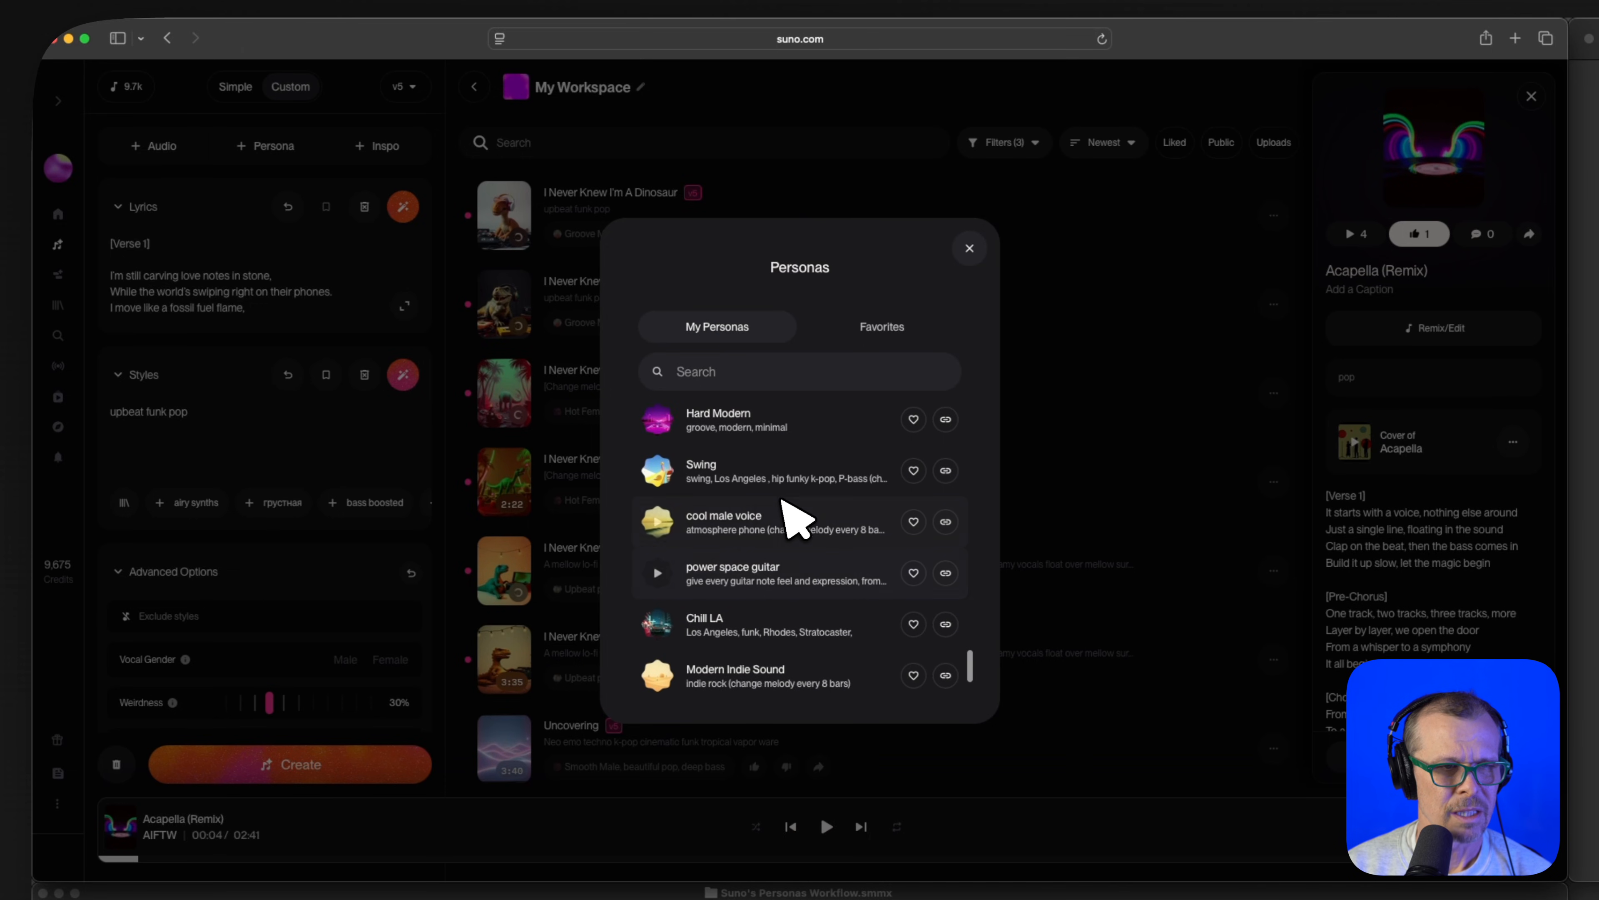
scroll(794, 511, down, 2)
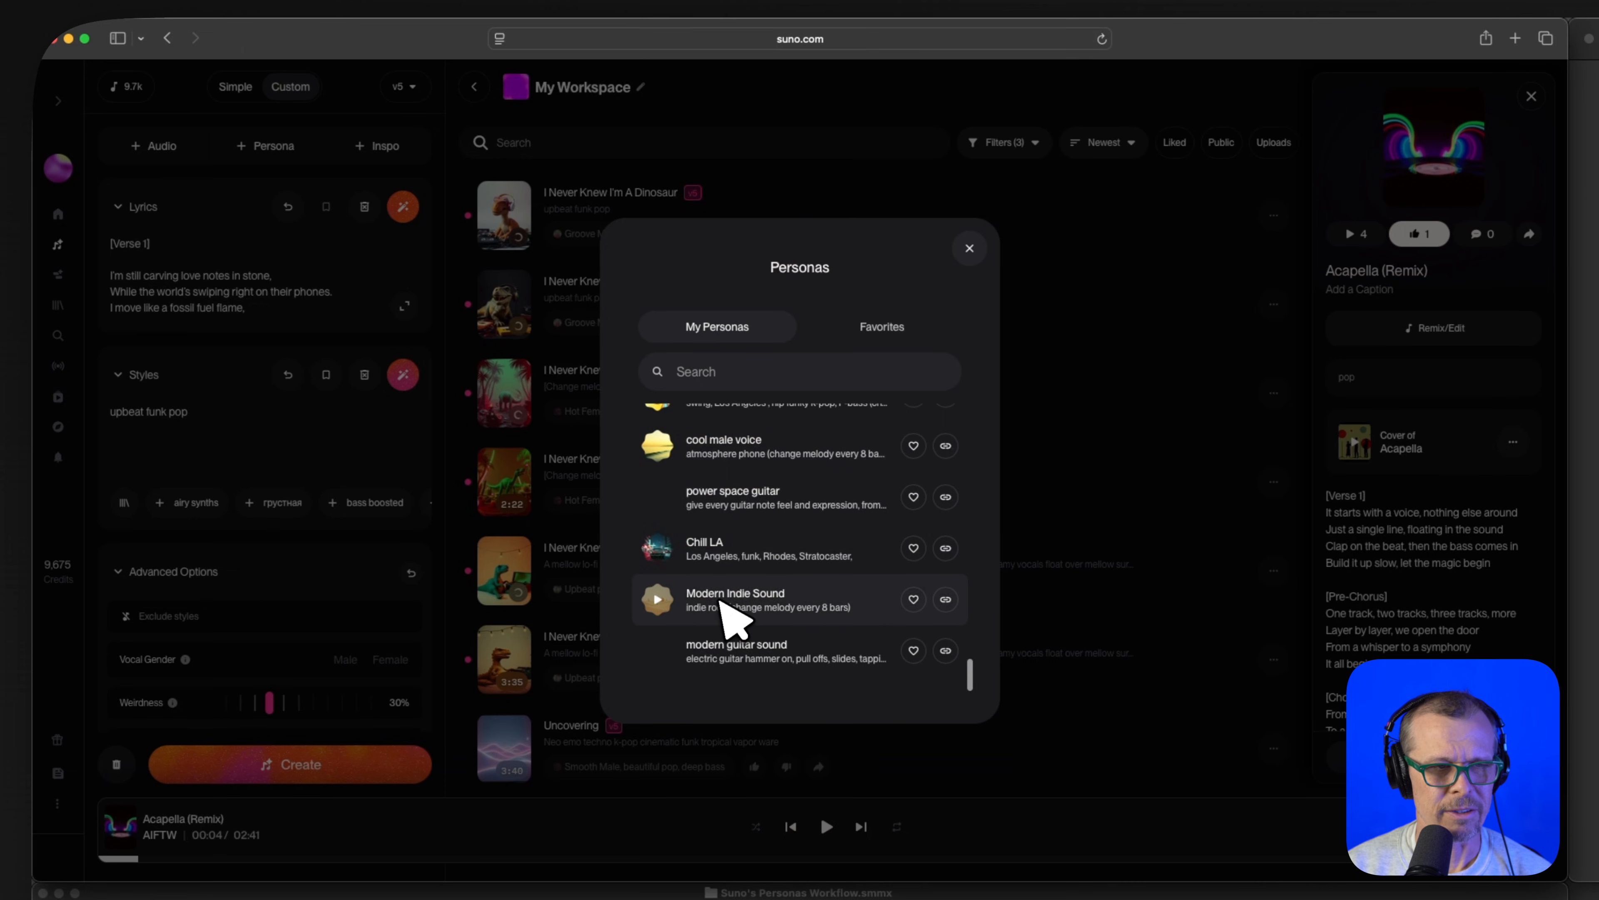
click(743, 602)
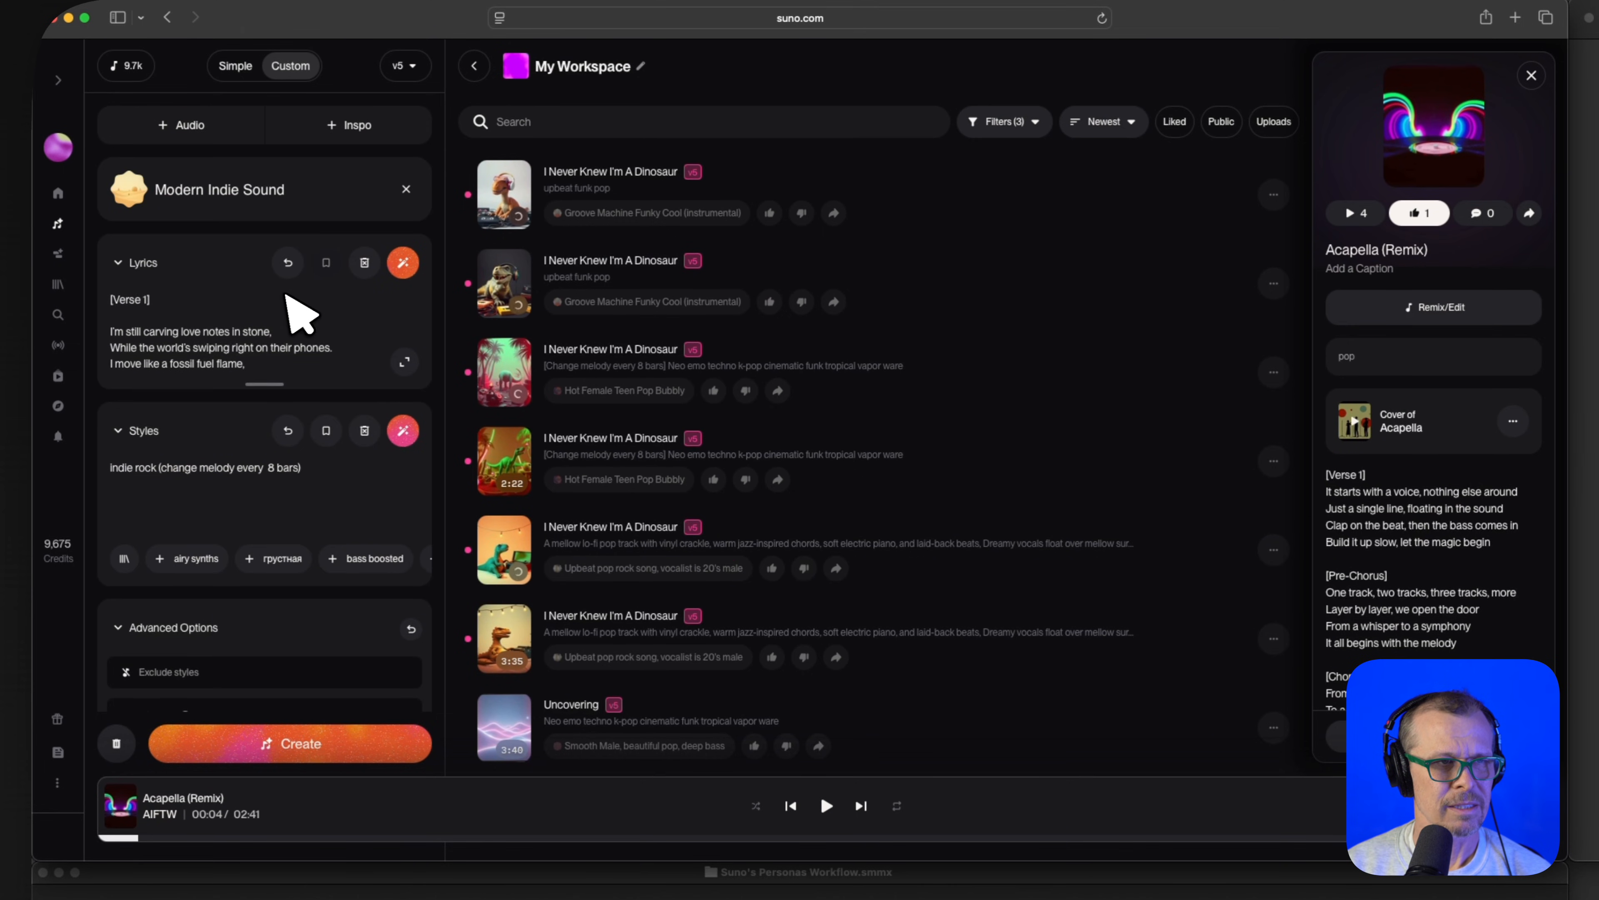
scroll(296, 289, down, 1)
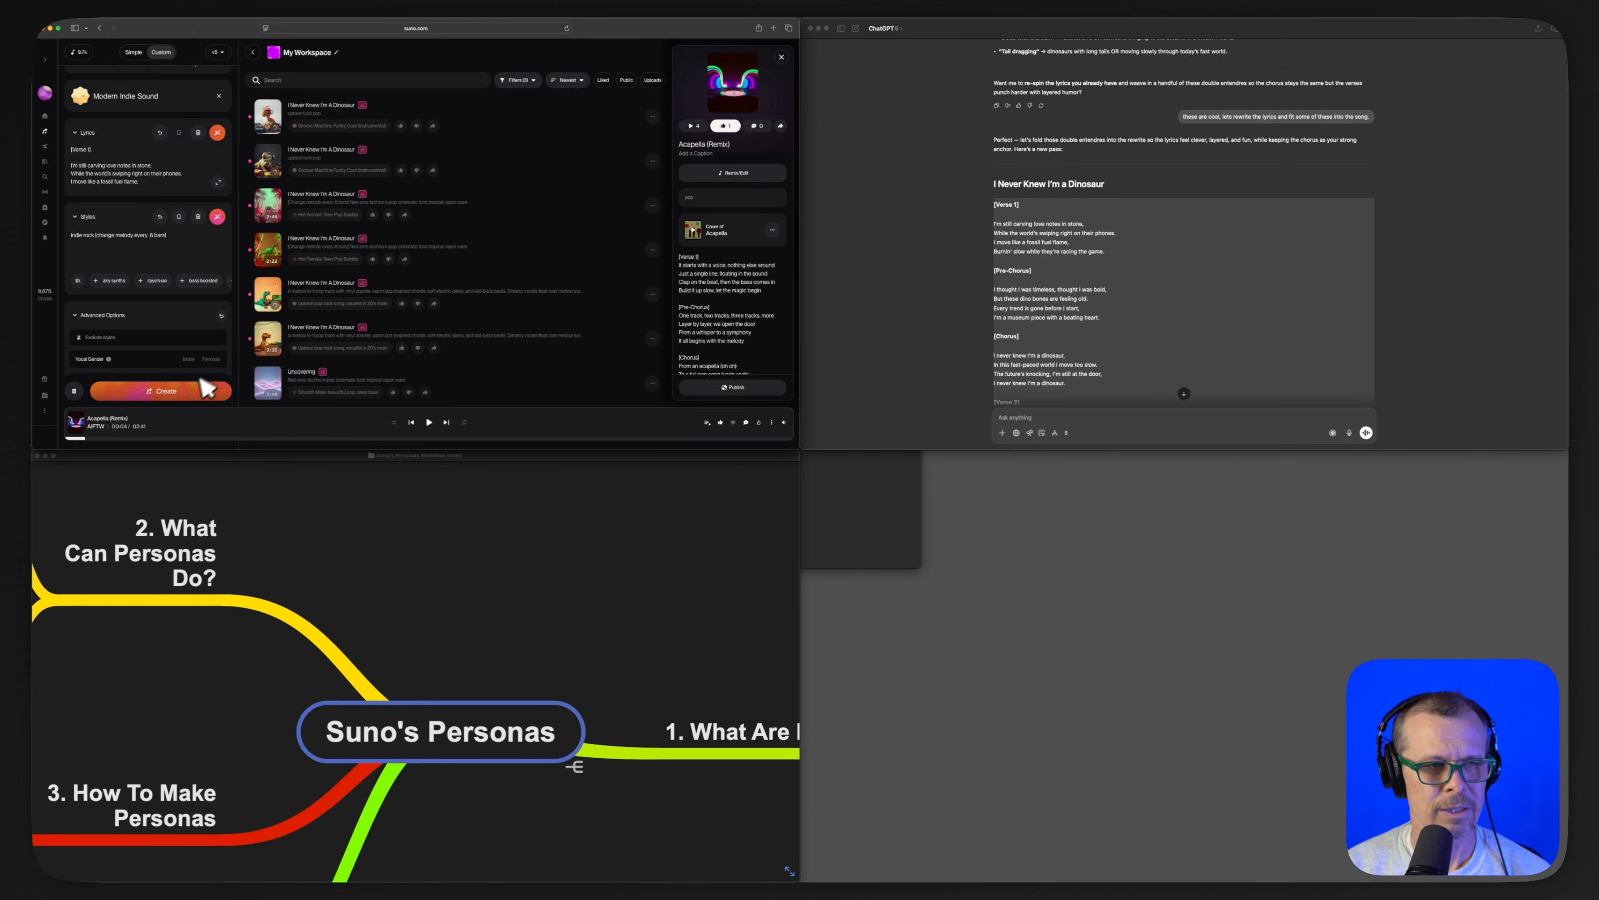
click(187, 391)
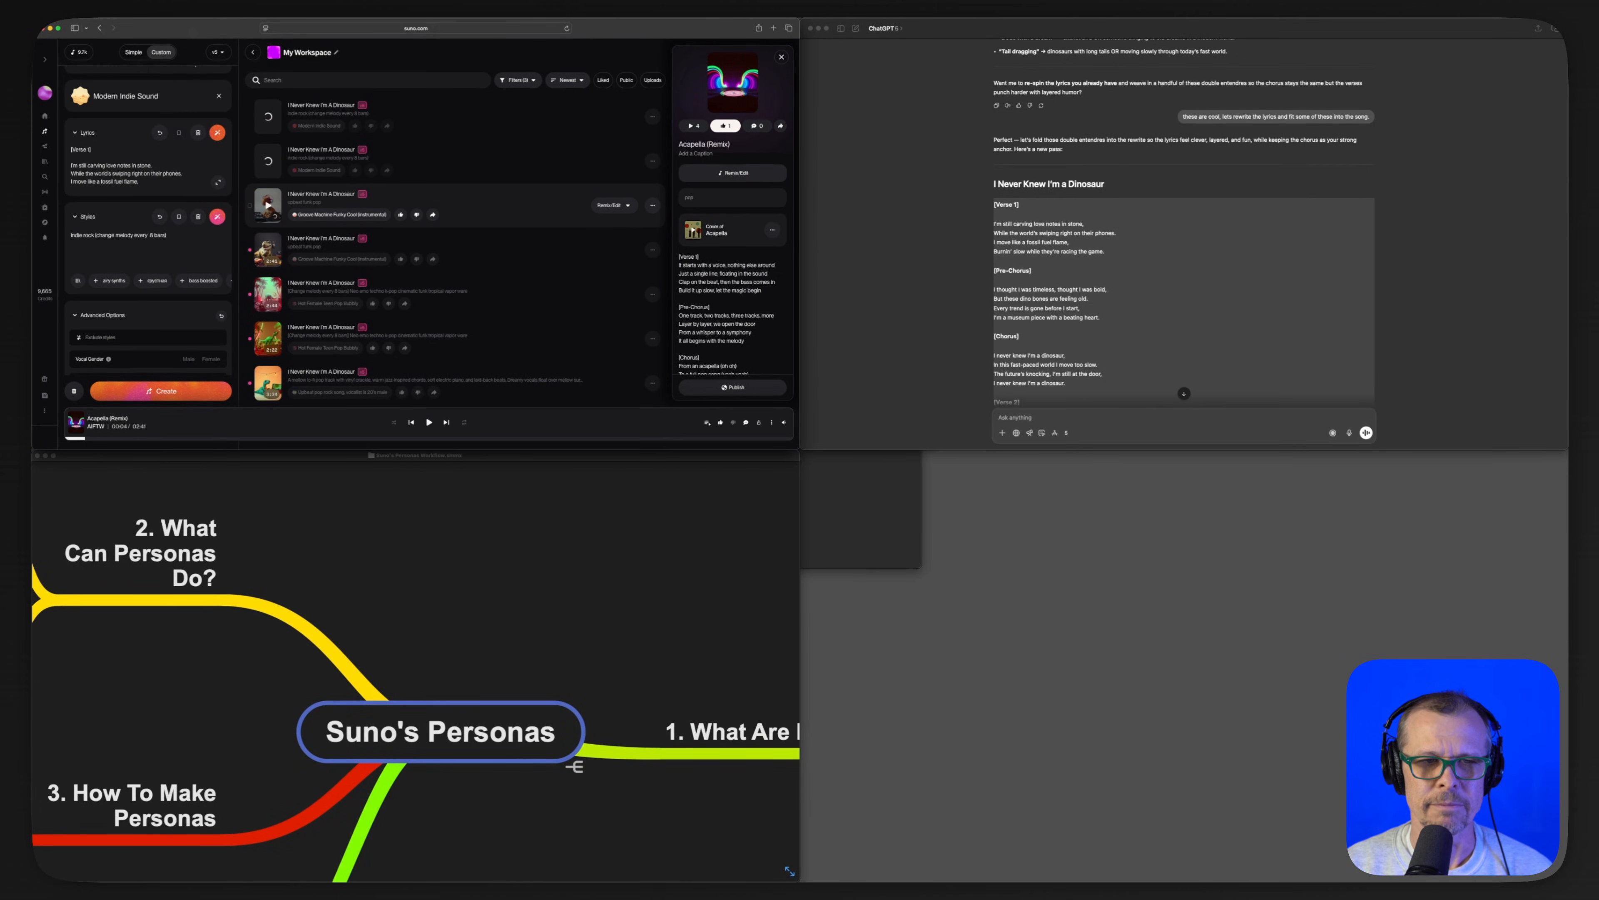
- Play the 3:34 "Upbeat pop rock song, vocalist is 20's male" version and highlight Verse 1 of the lyrics in ChatGPT
scroll(276, 254, down, 3)
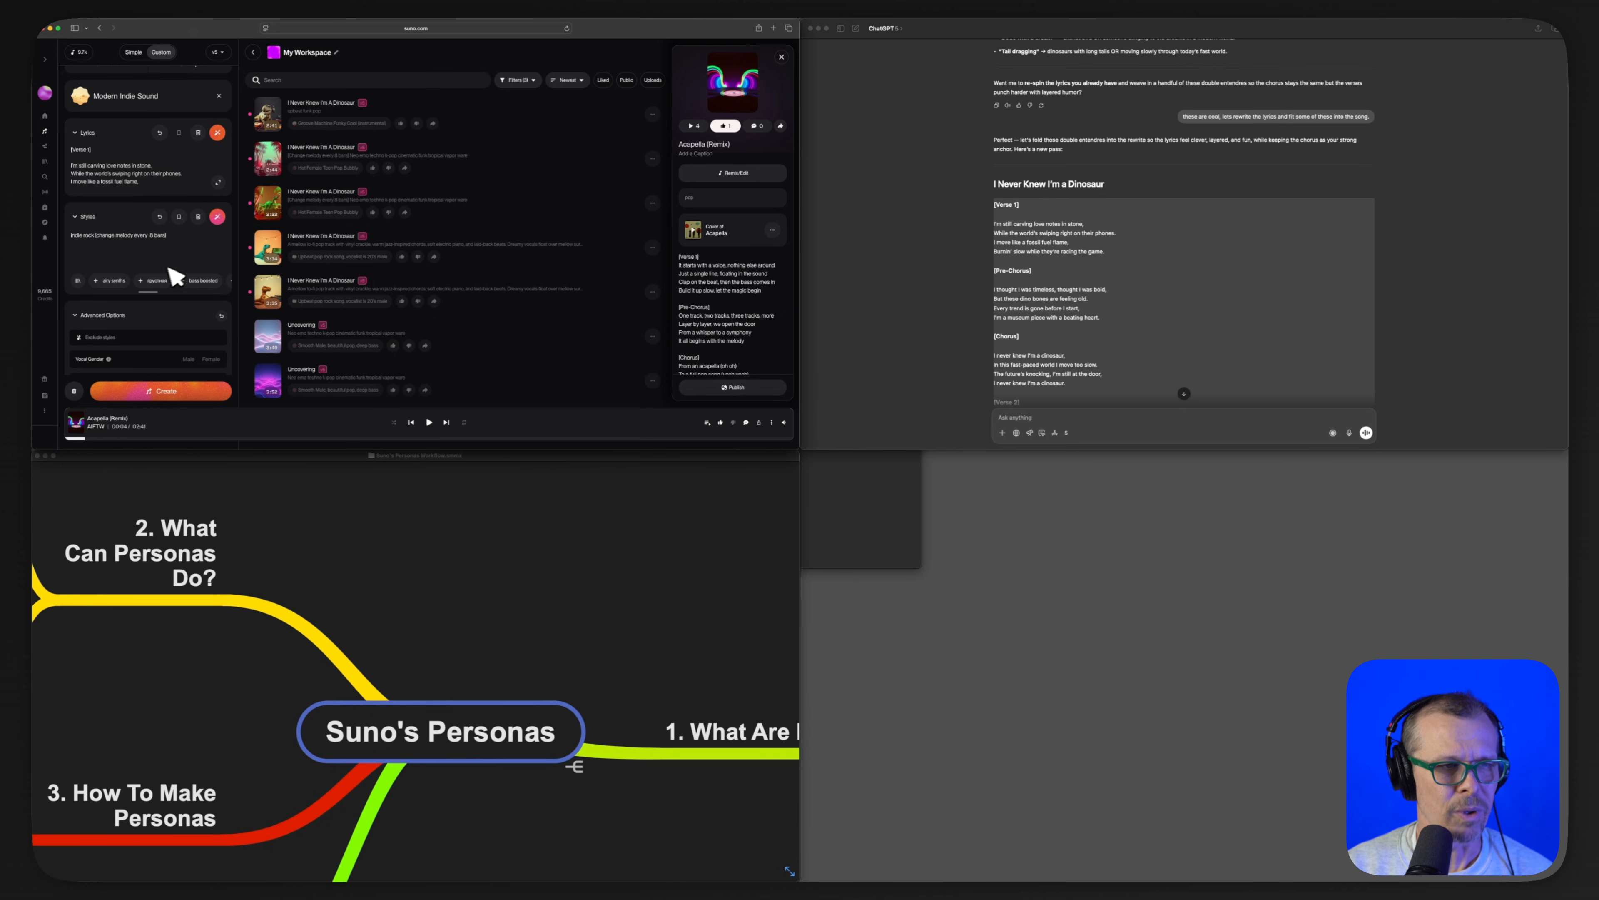
scroll(176, 284, down, 2)
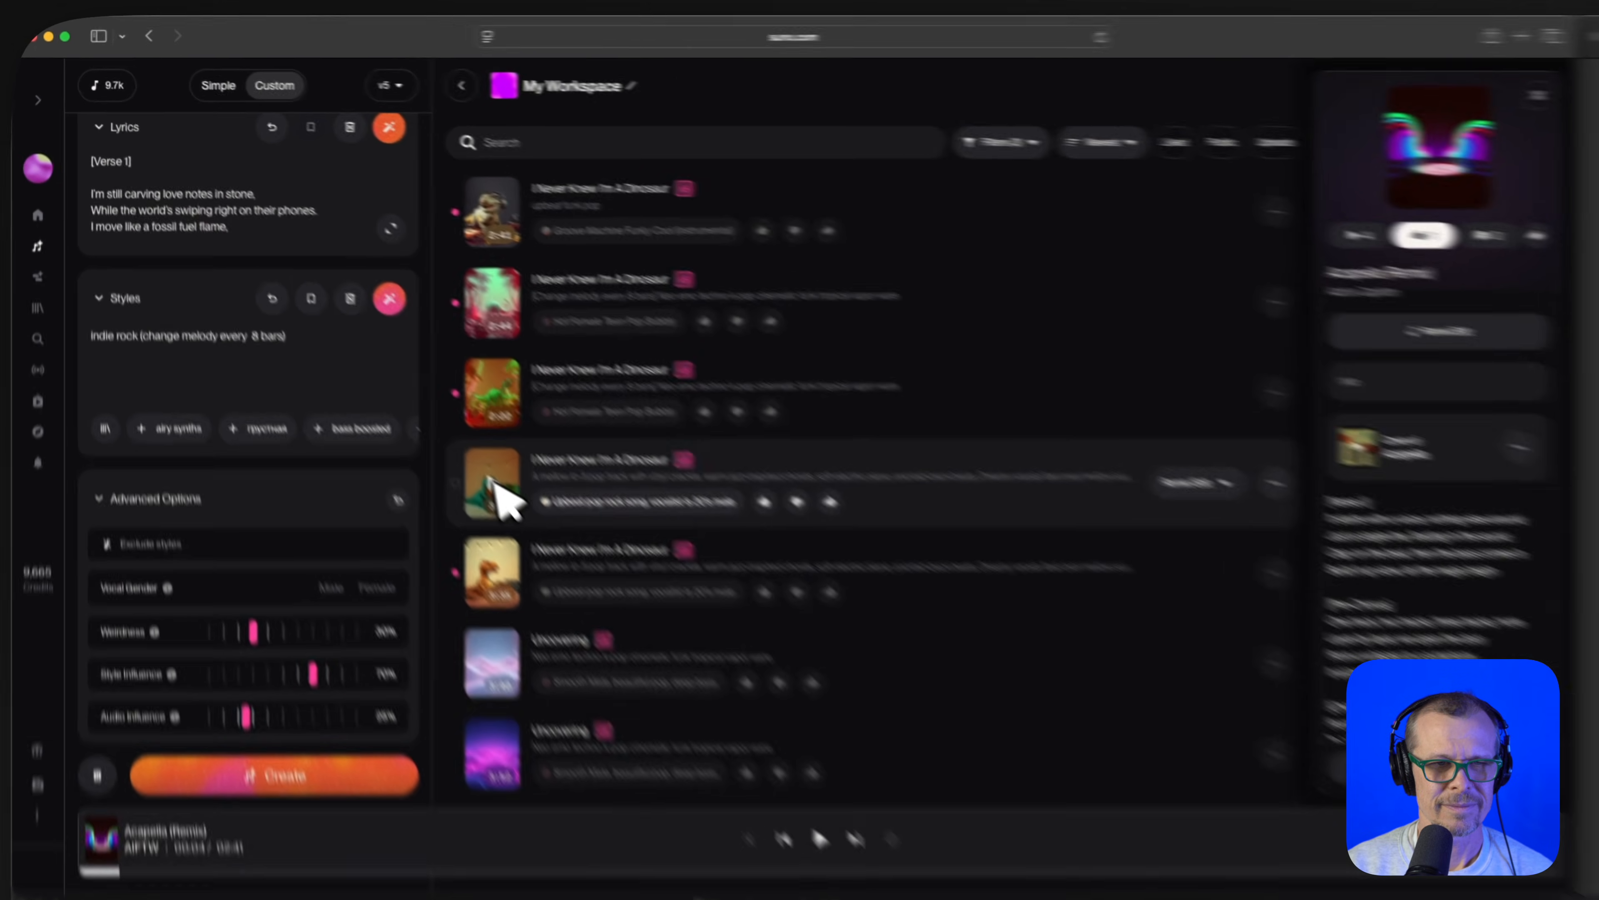
click(269, 249)
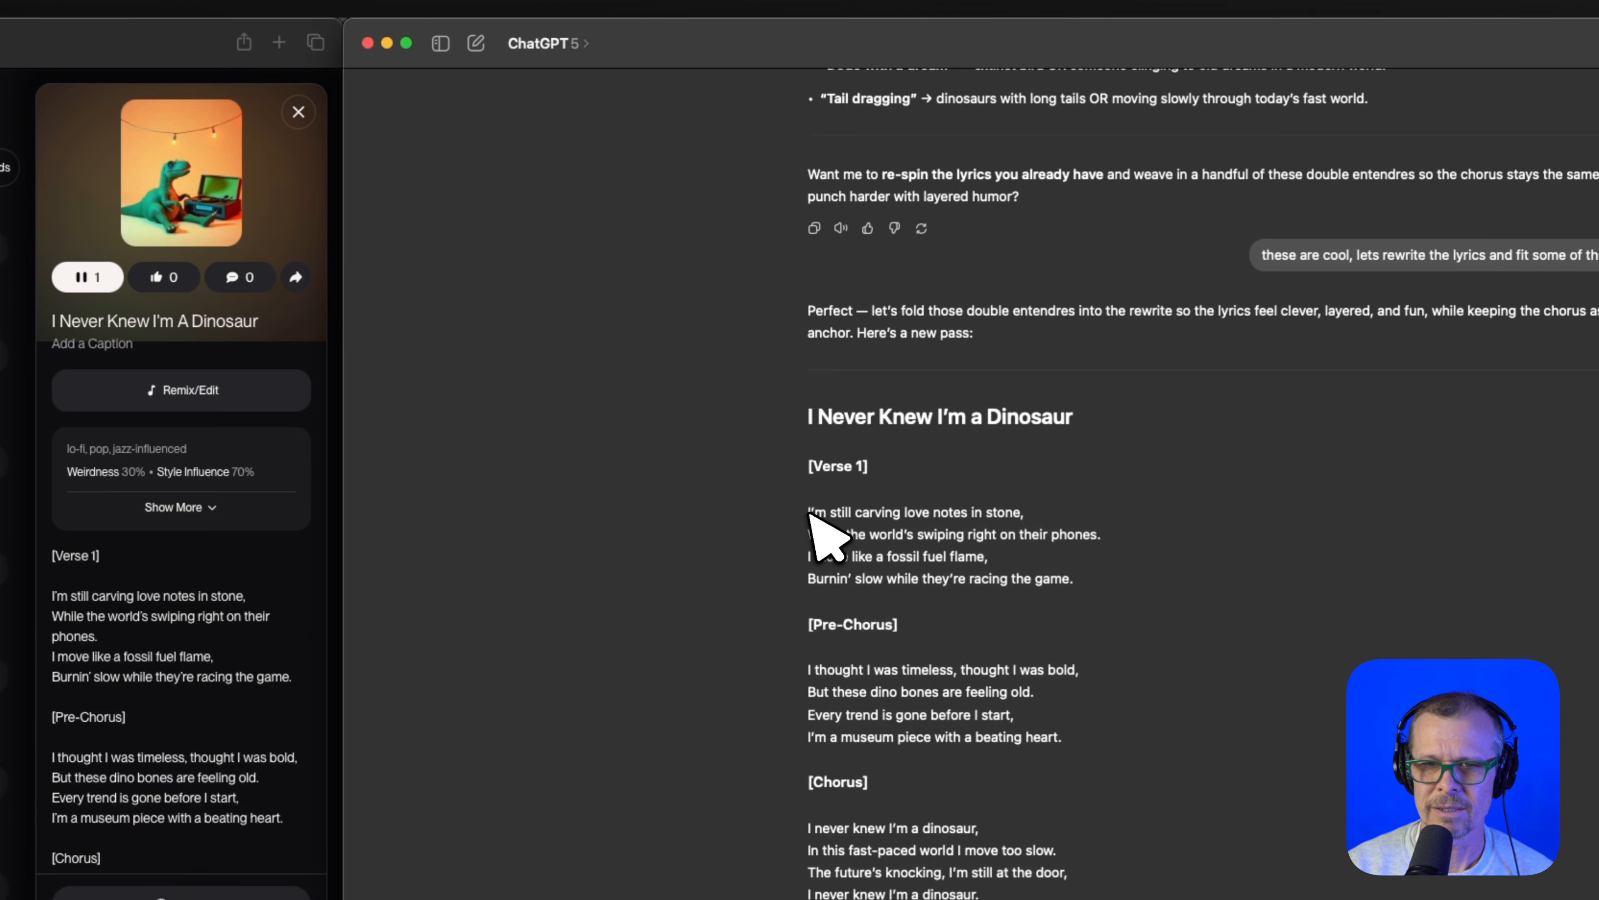
drag(808, 514, 1125, 600)
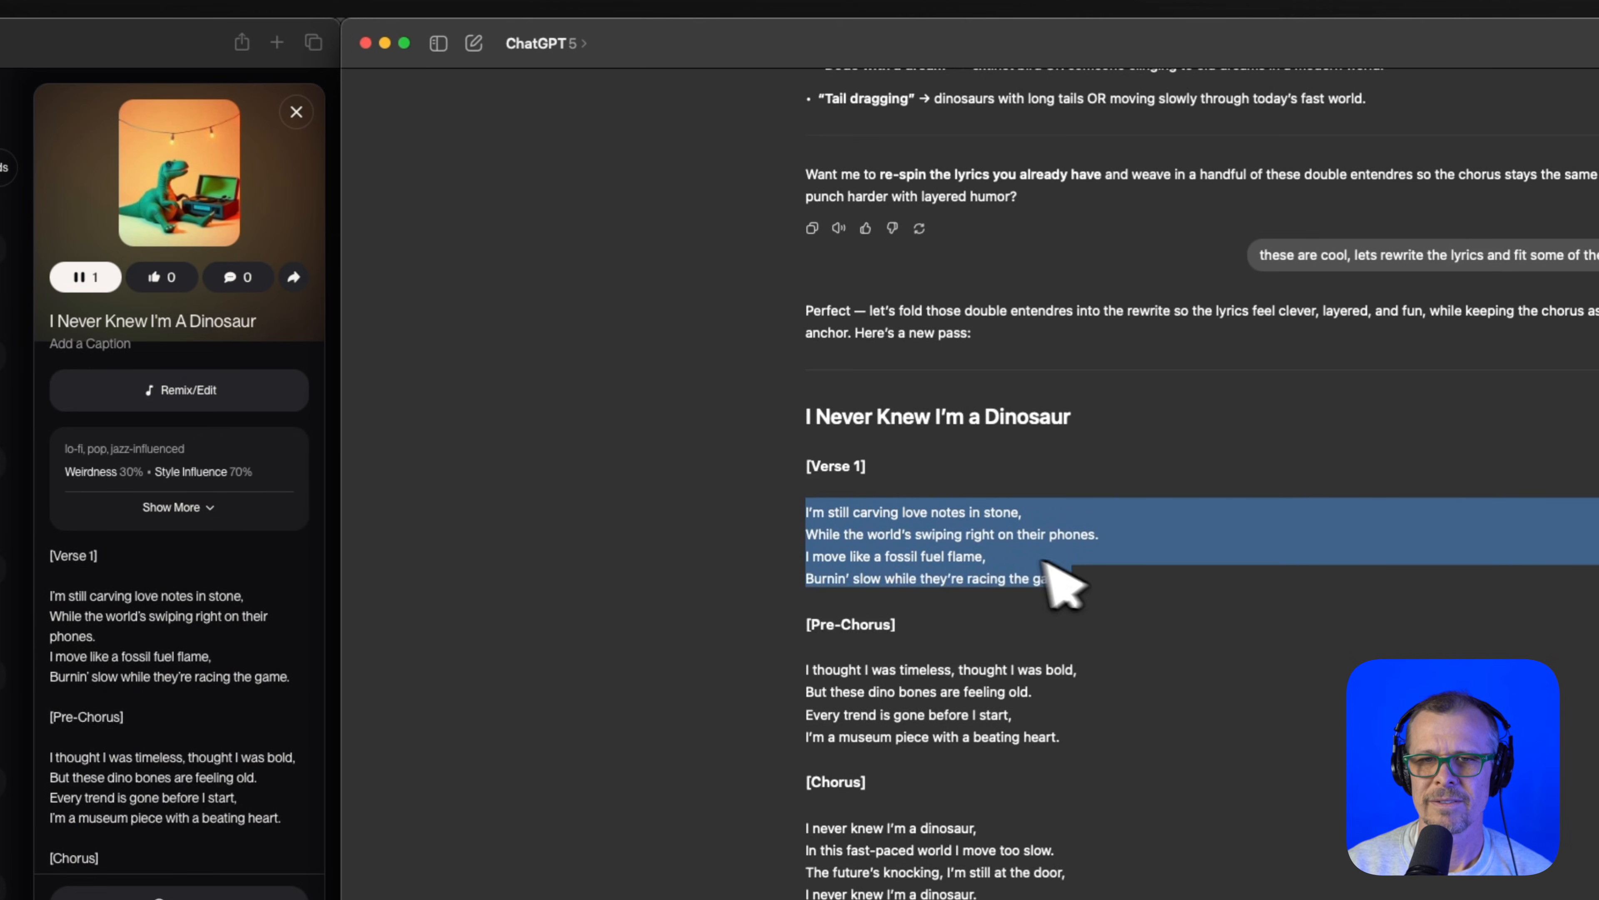
scroll(983, 548, down, 2)
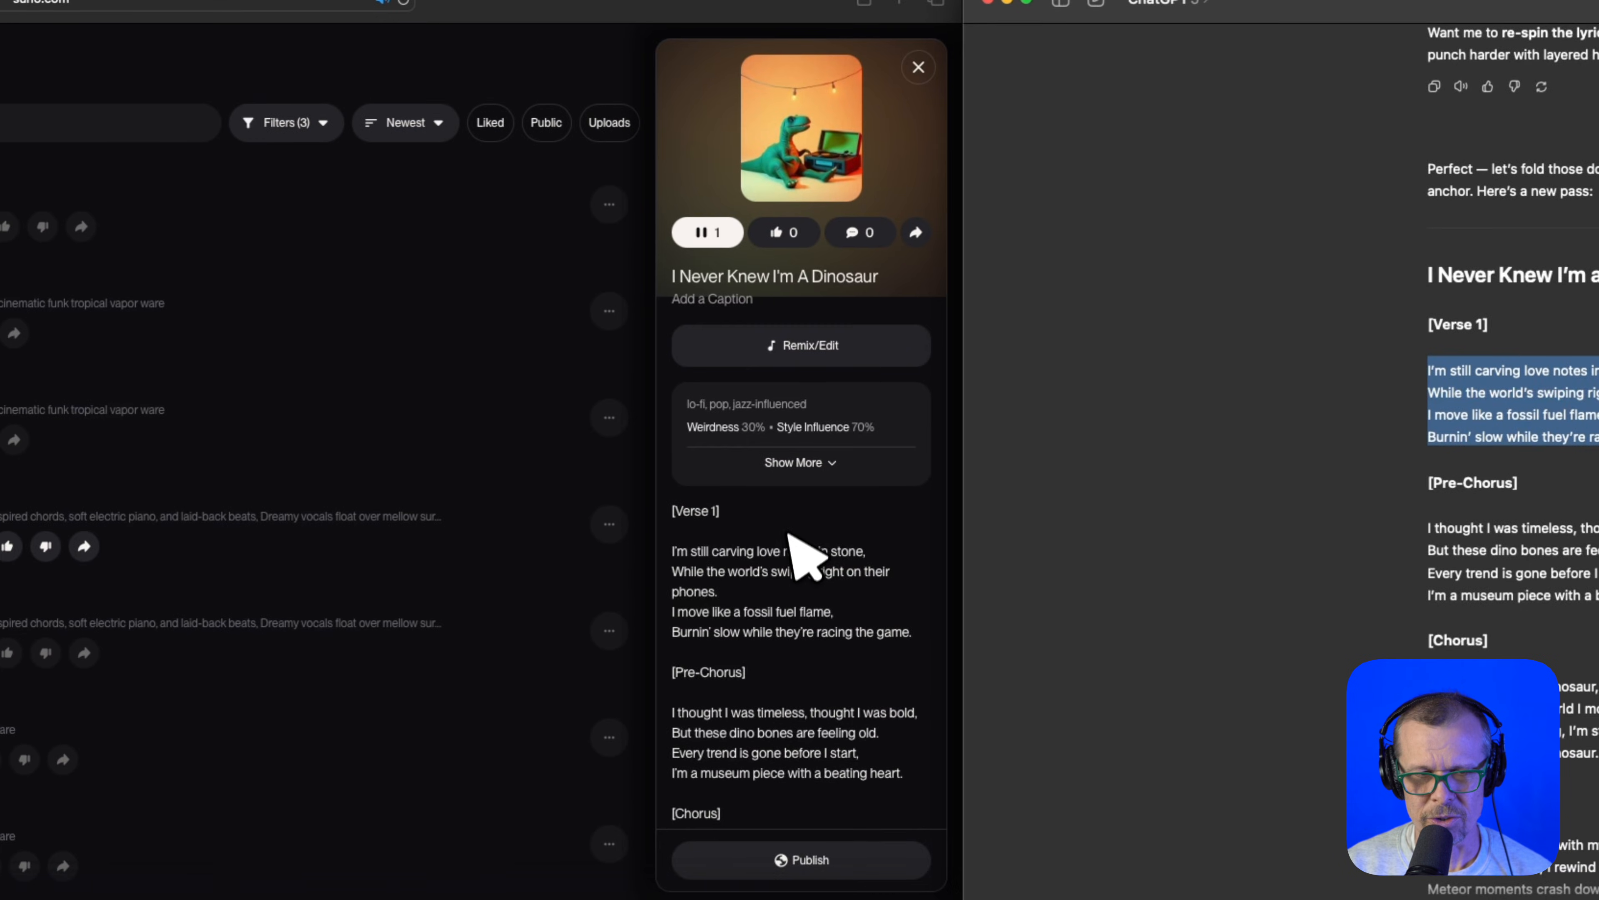
- Follow the playing song in Suno's lyrics by highlighting Verse 1, the Pre-Chorus and the Chorus in turn
click(756, 580)
scroll(757, 580, down, 3)
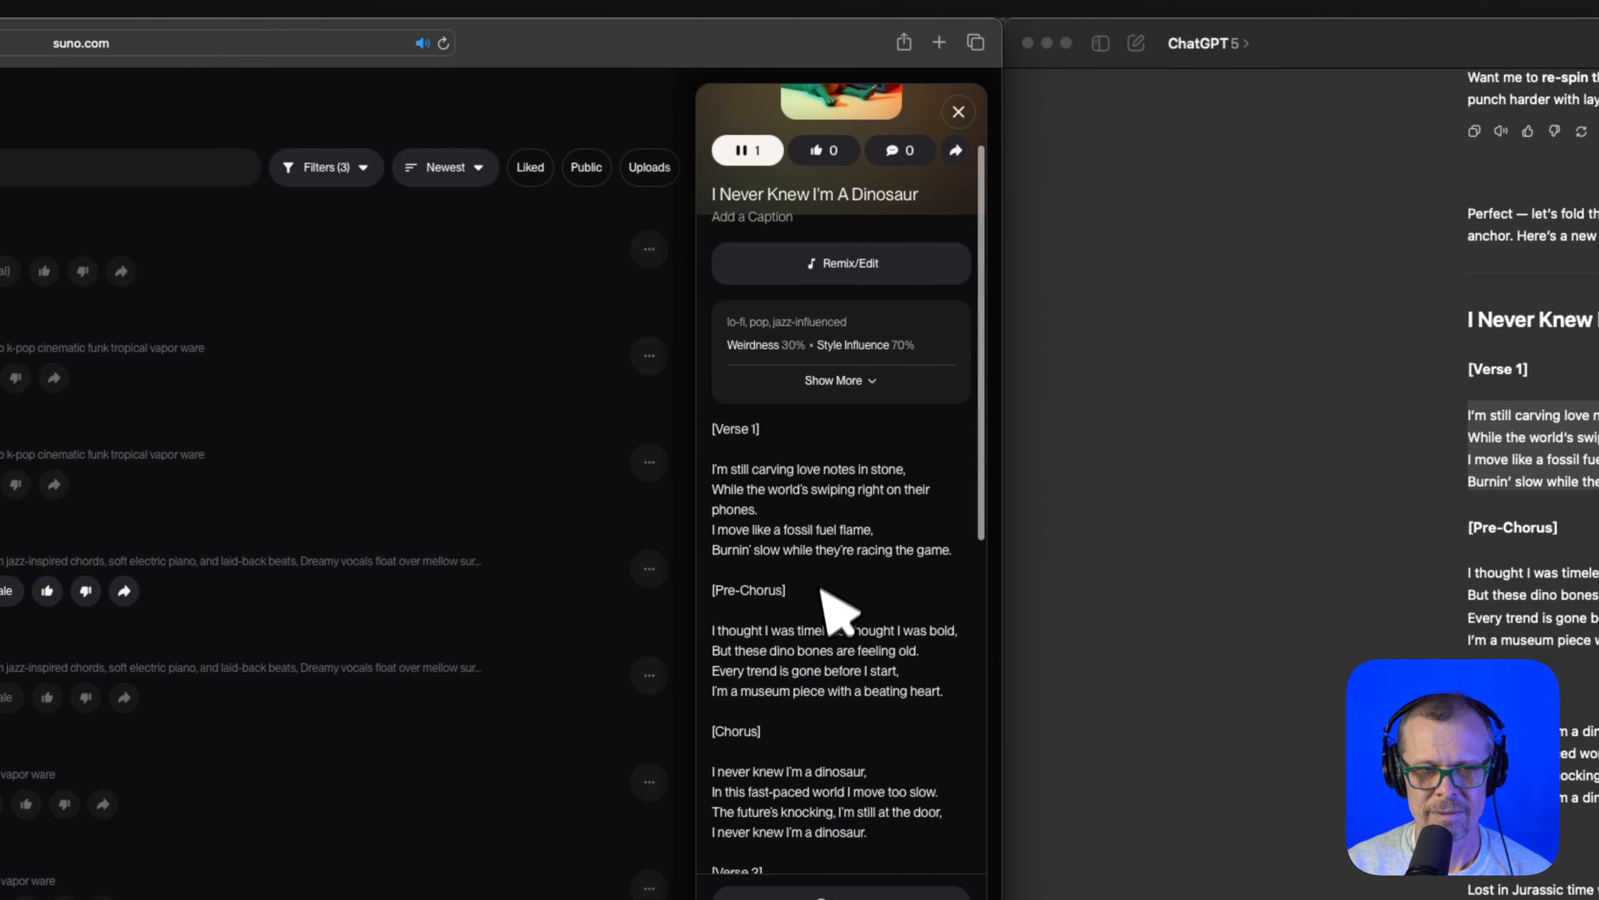
drag(714, 467, 946, 566)
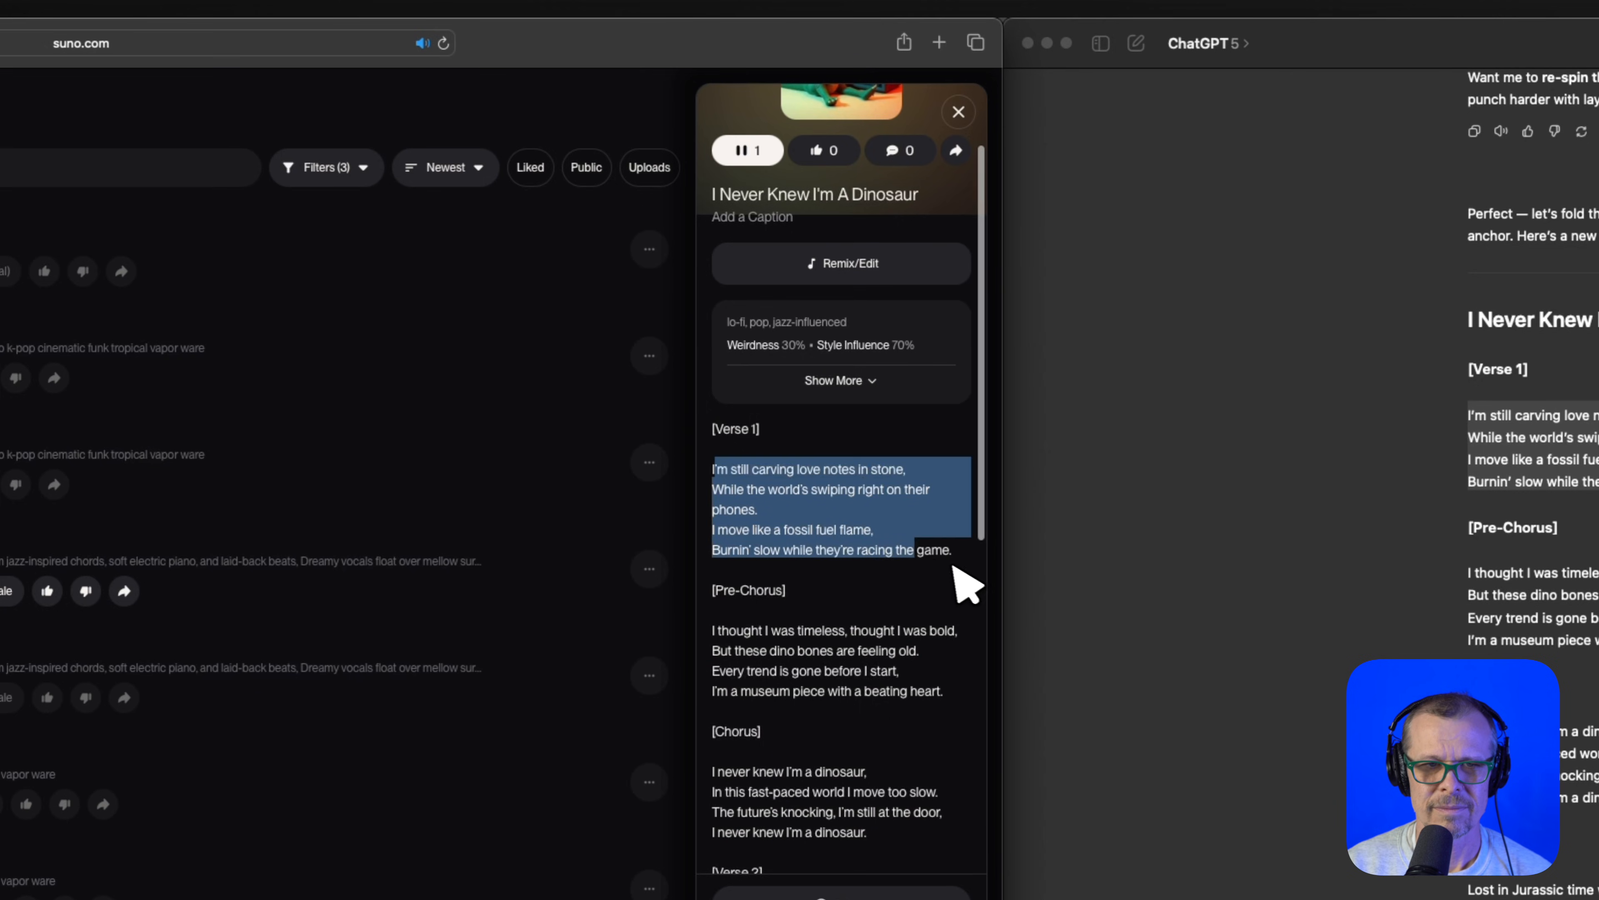
scroll(874, 607, down, 3)
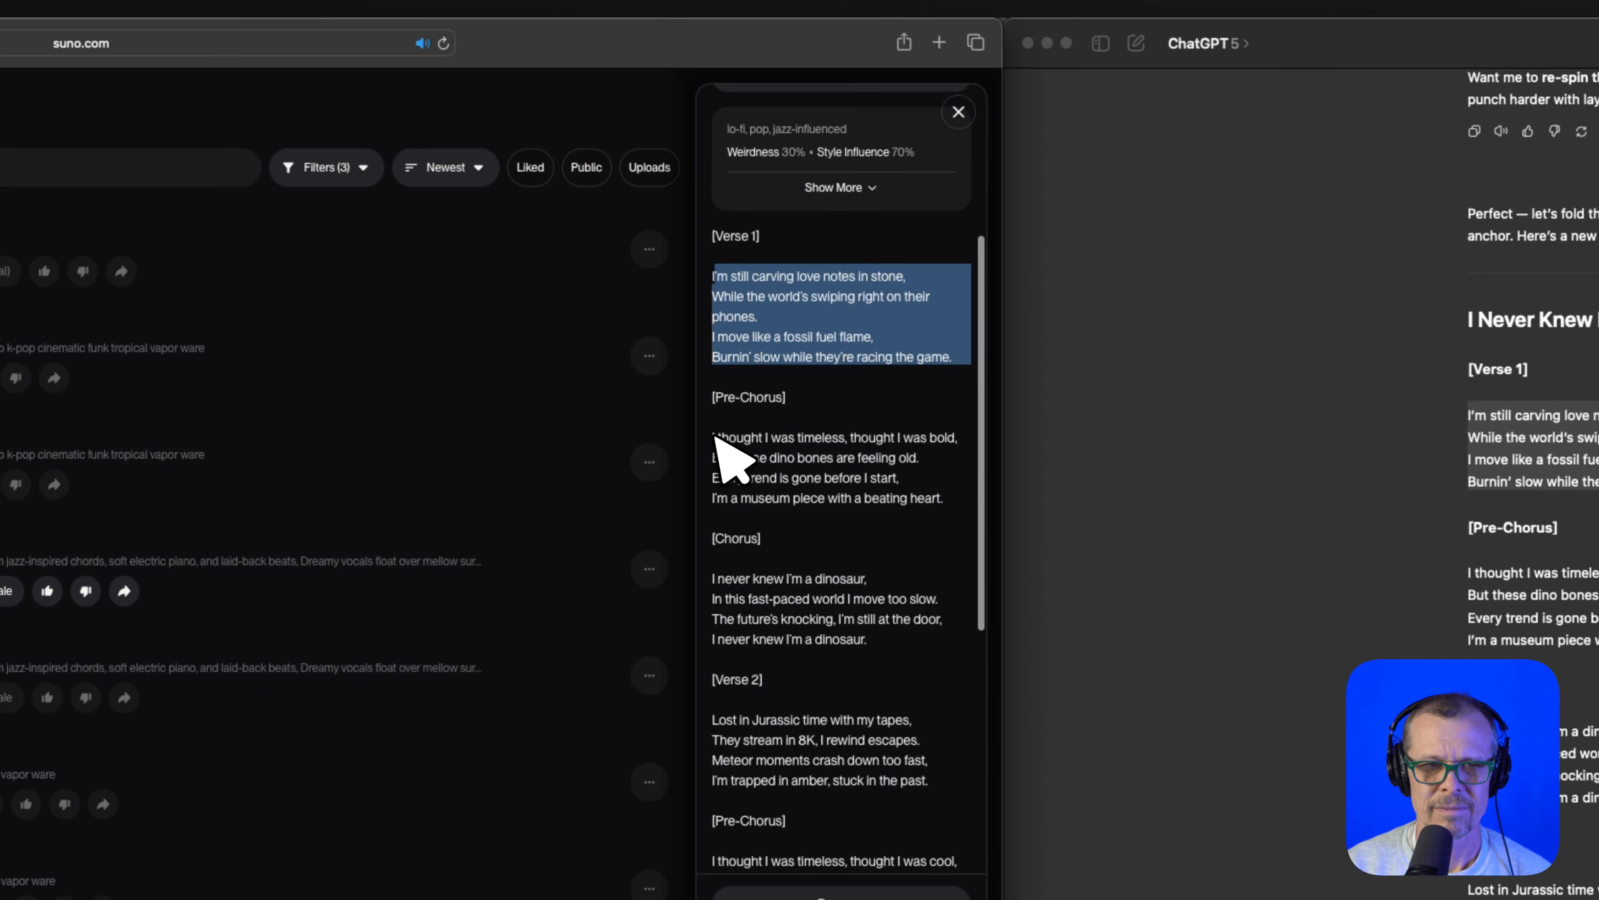
drag(717, 437, 959, 514)
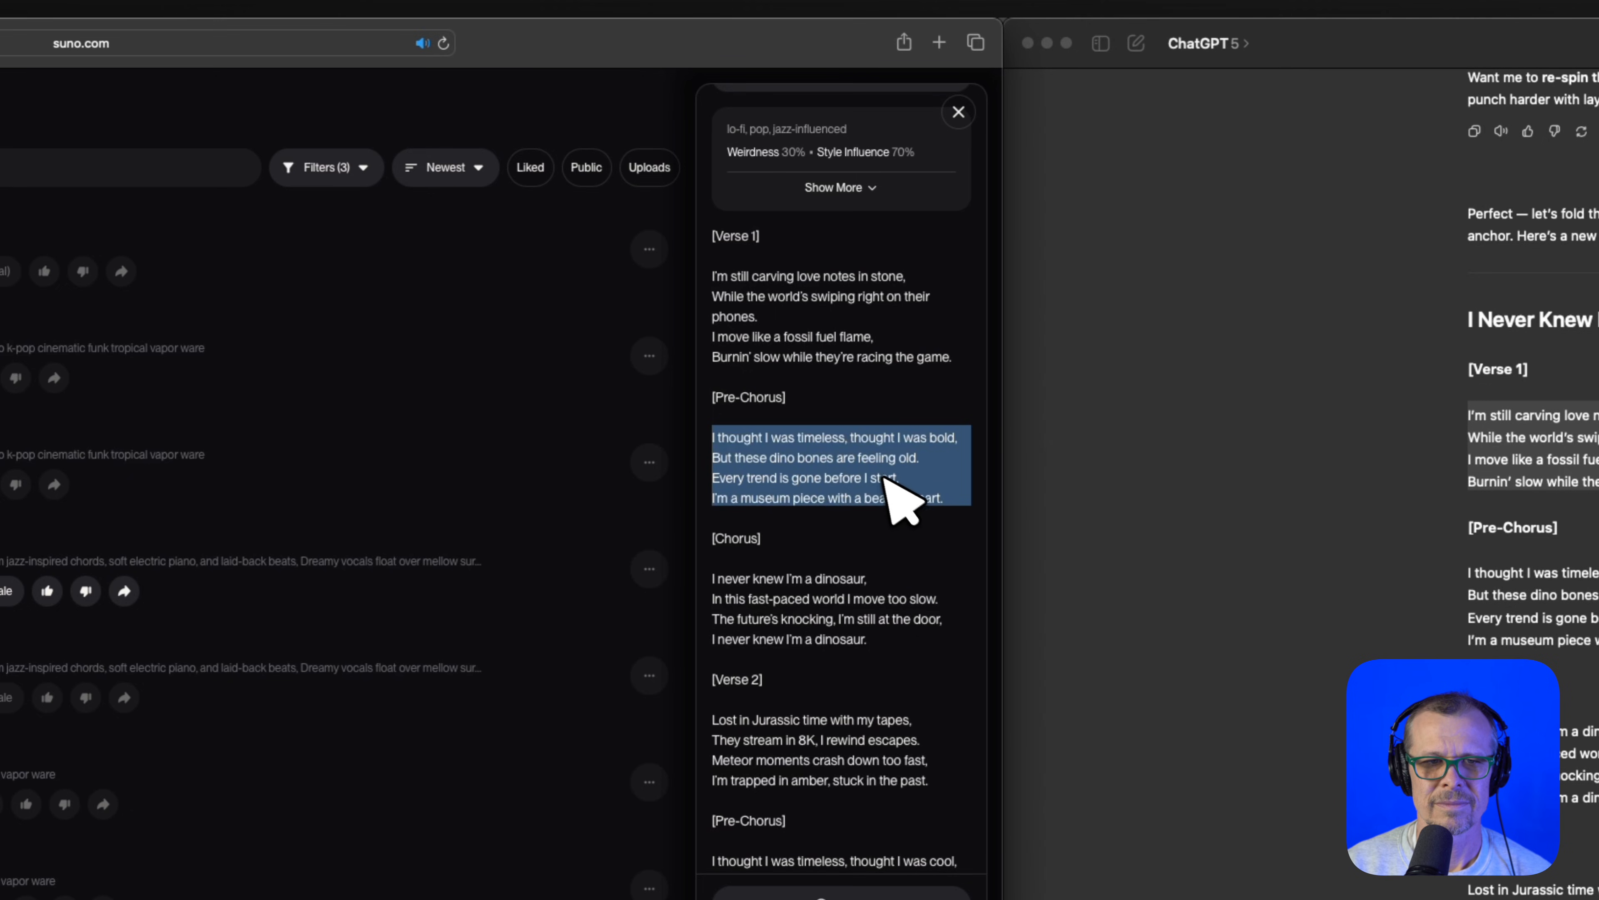
scroll(892, 501, down, 1)
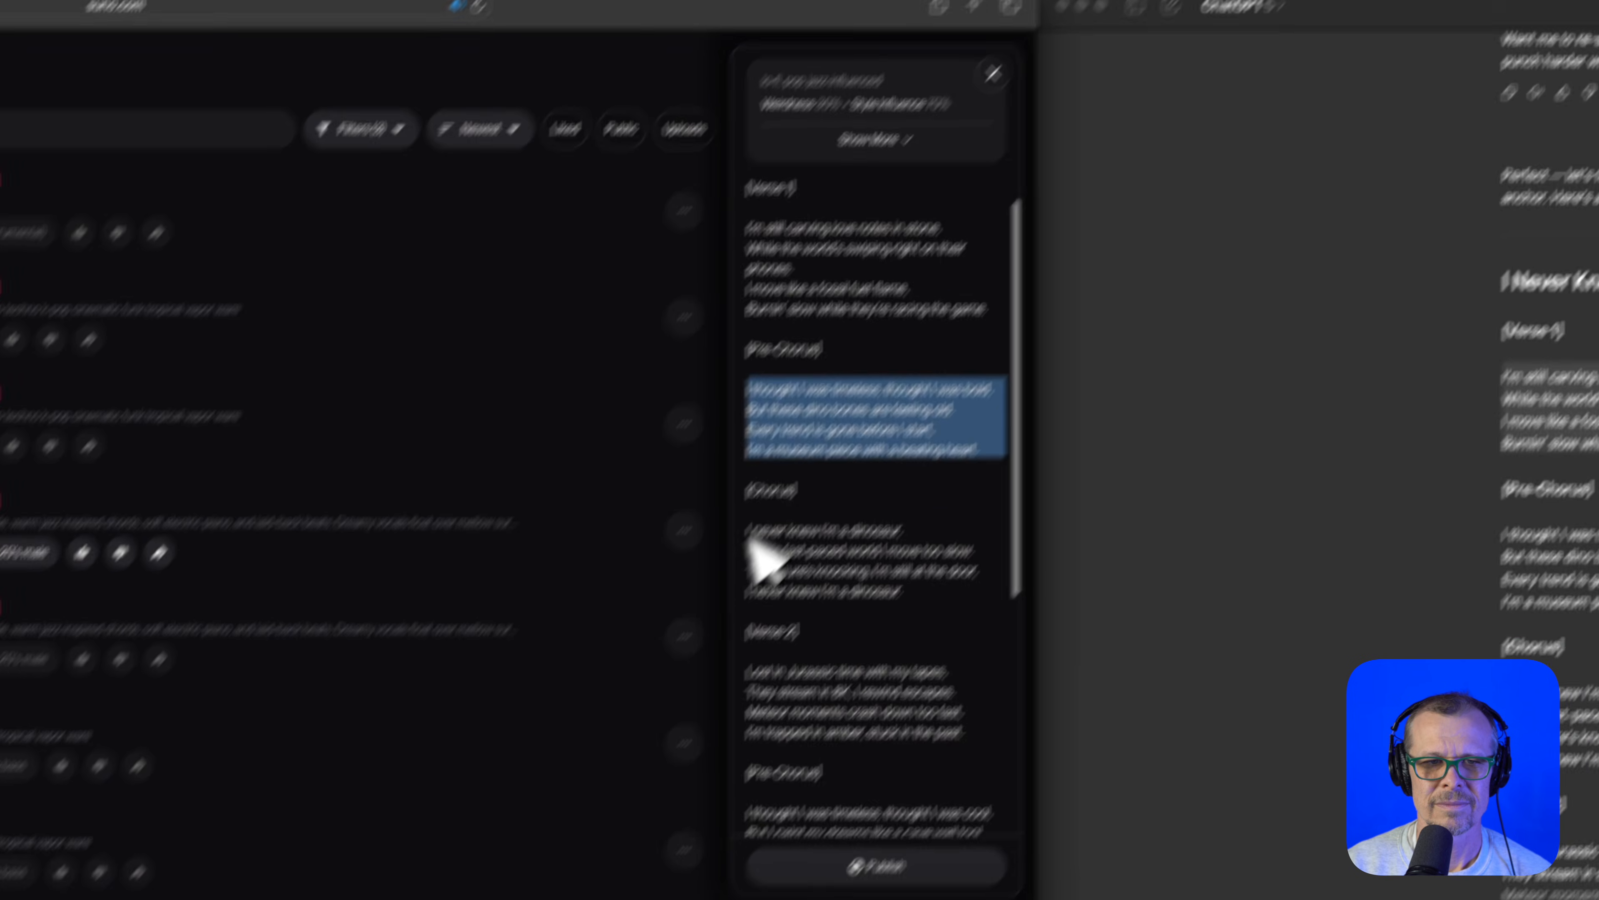
drag(747, 532, 965, 623)
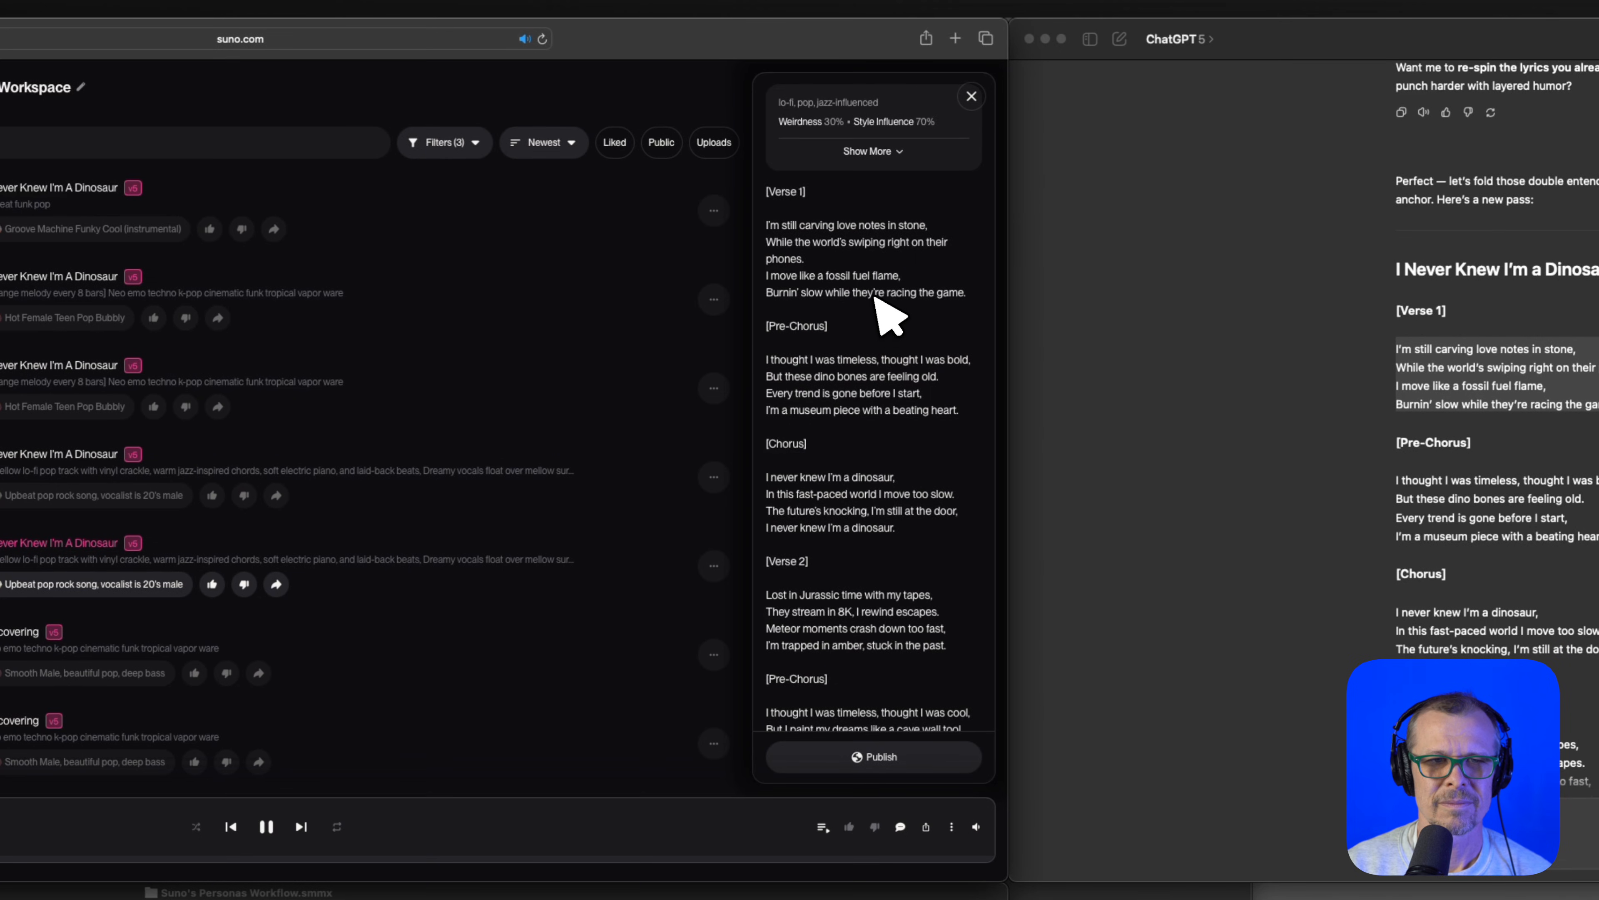
- Highlight Verse 1 in the lyrics of the 3:35 upbeat pop rock version while listening, and pause playback
scroll(889, 318, up, 1)
scroll(889, 318, up, 1)
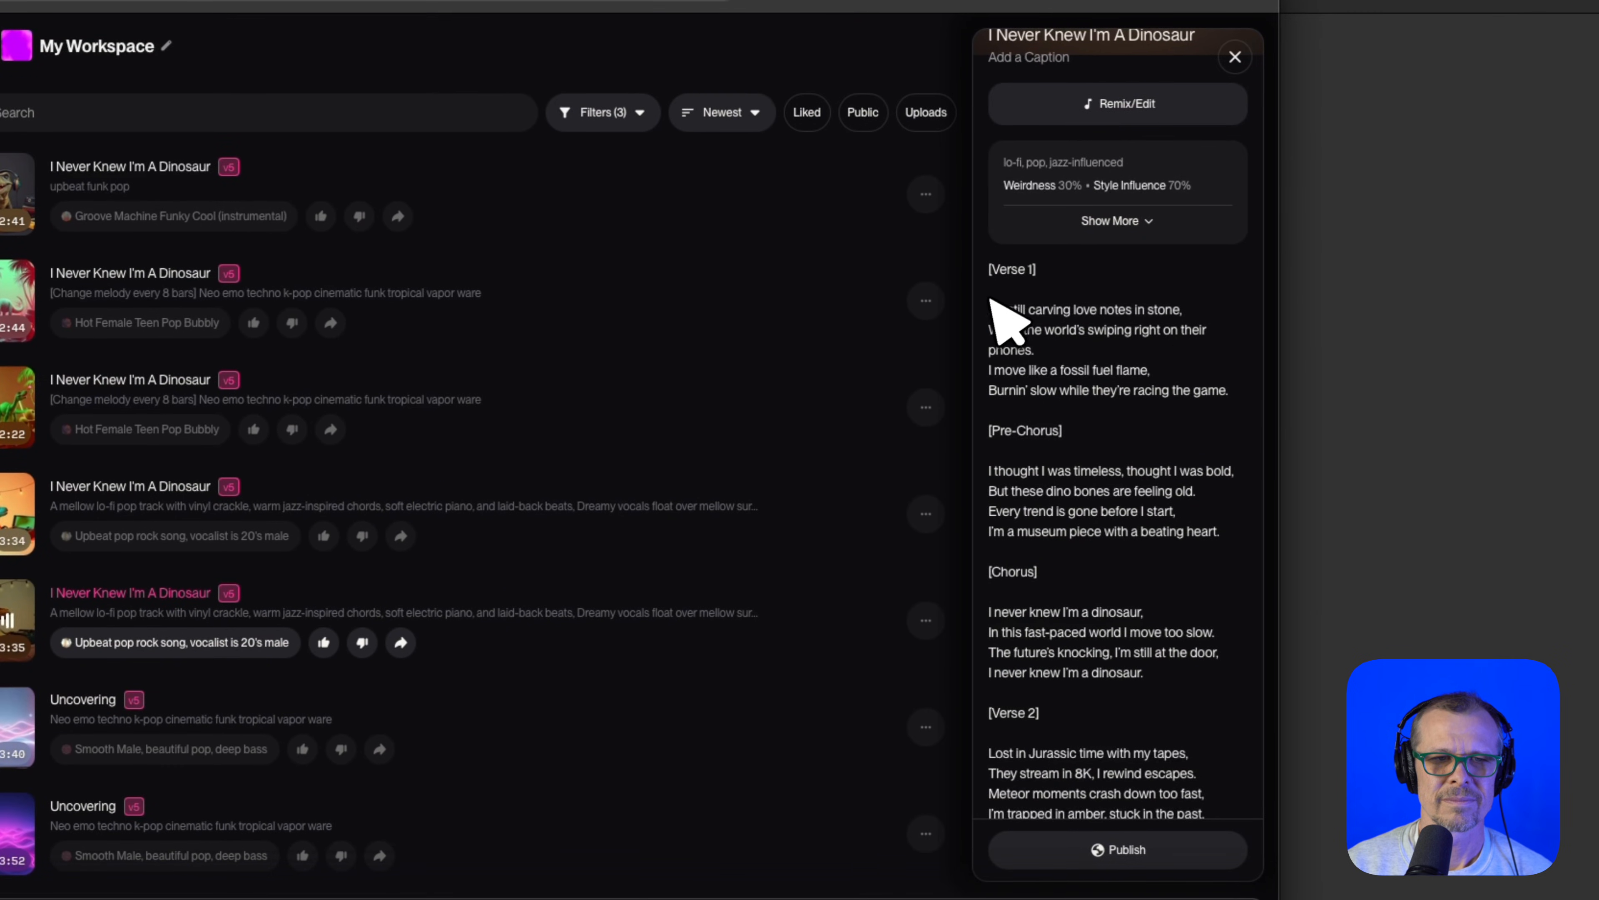
drag(991, 309, 1243, 397)
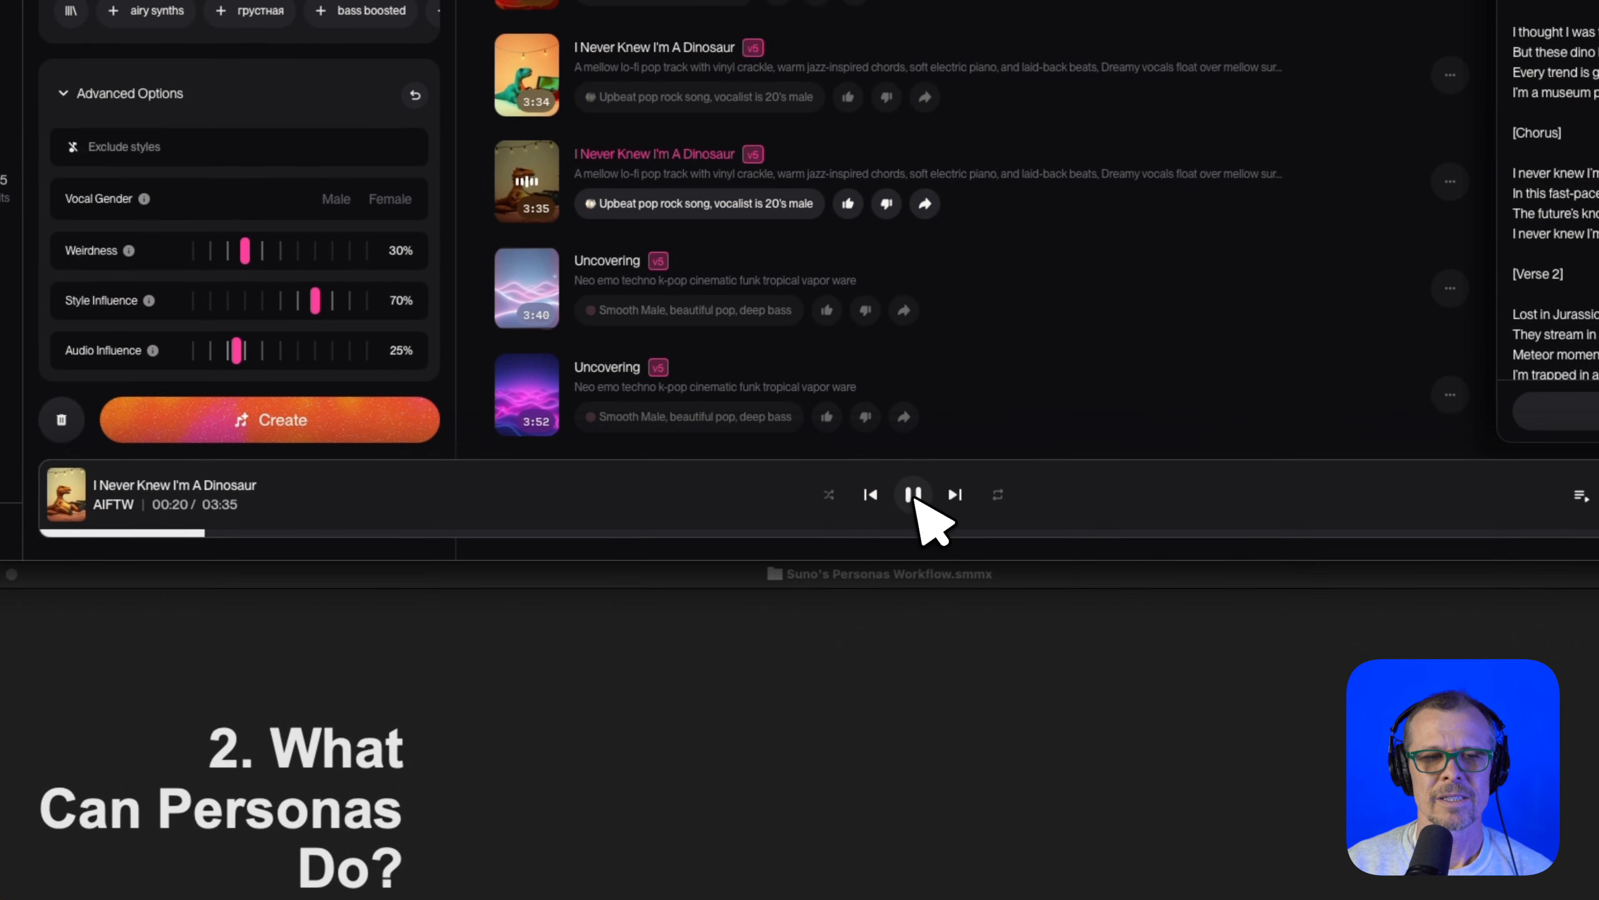
click(913, 494)
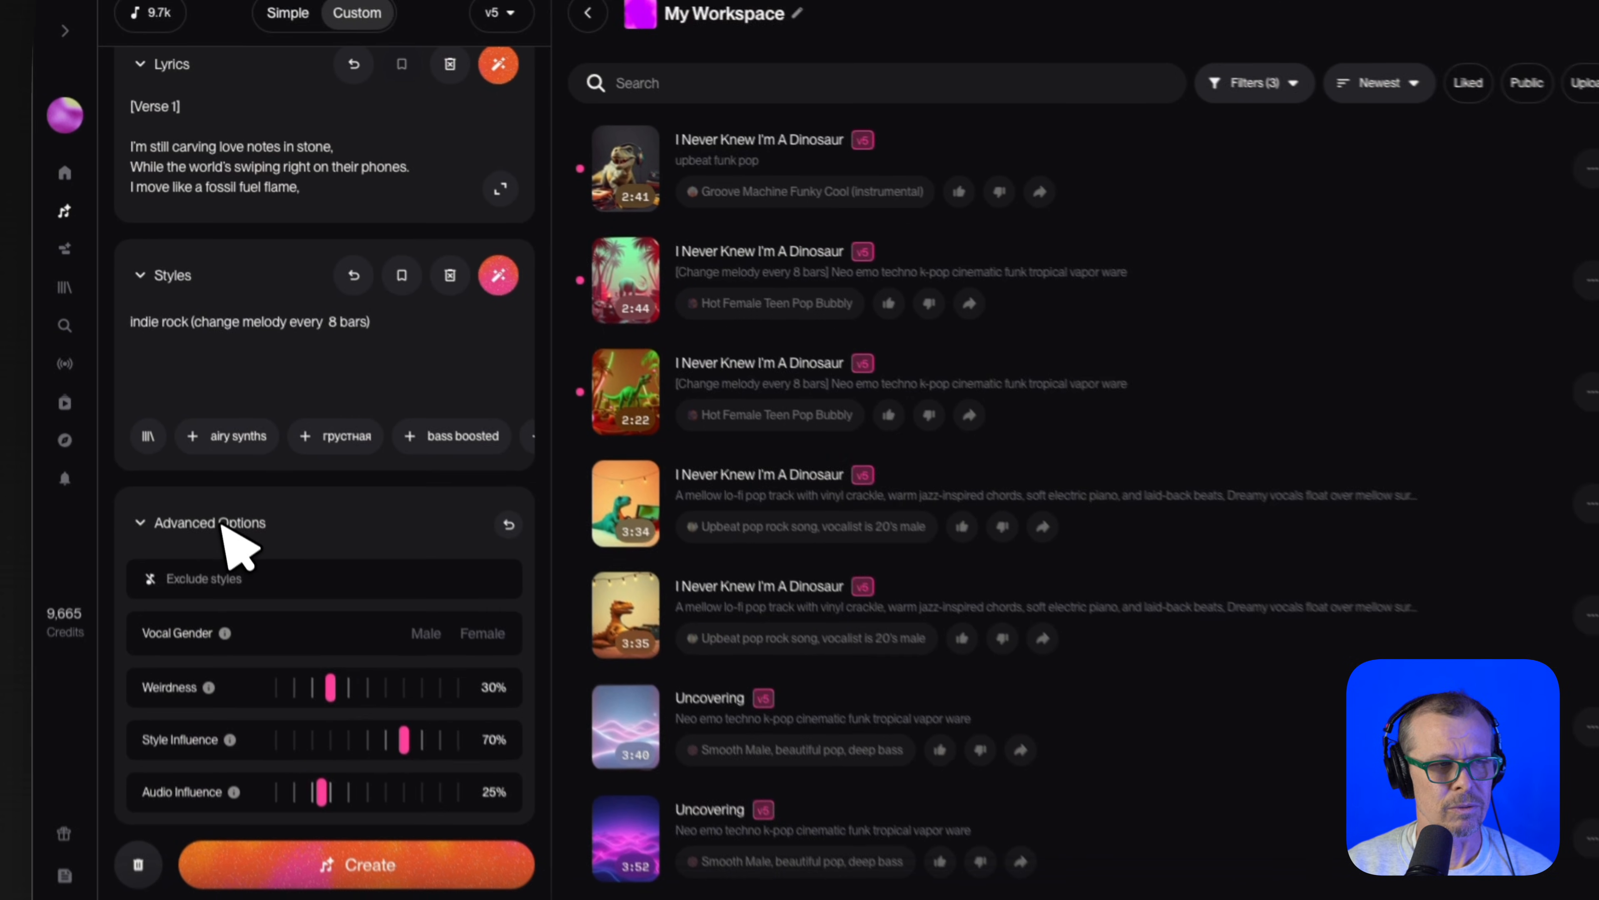
- Collapse and reopen the song's Advanced Options and examine the Vocal Gender setting
click(221, 524)
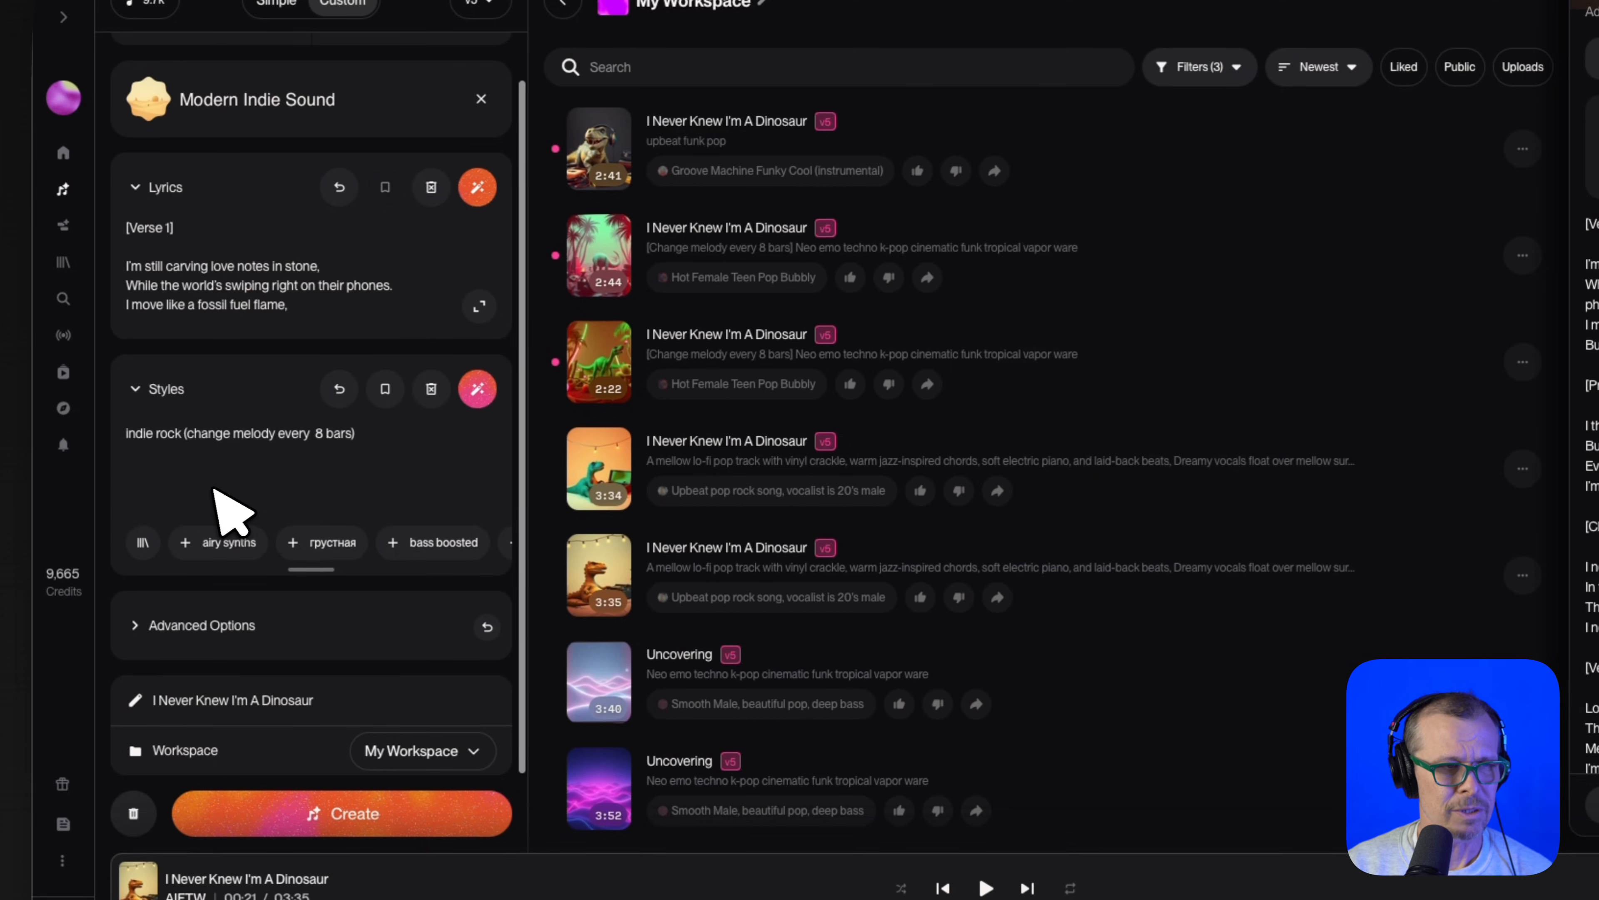
click(138, 627)
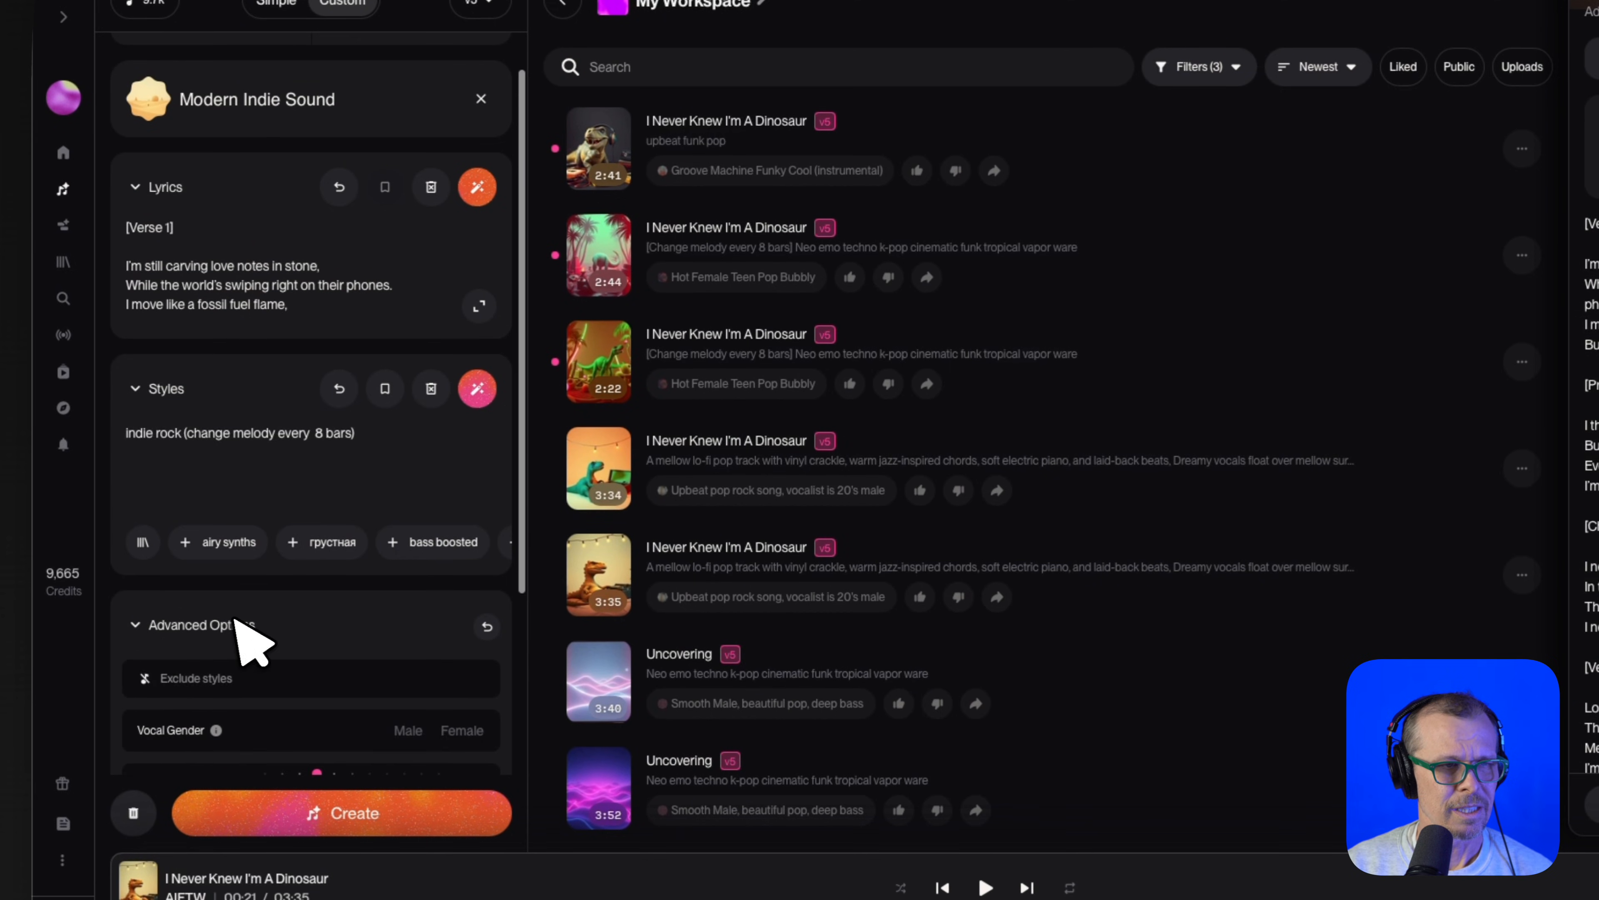
scroll(258, 643, down, 3)
scroll(277, 636, down, 1)
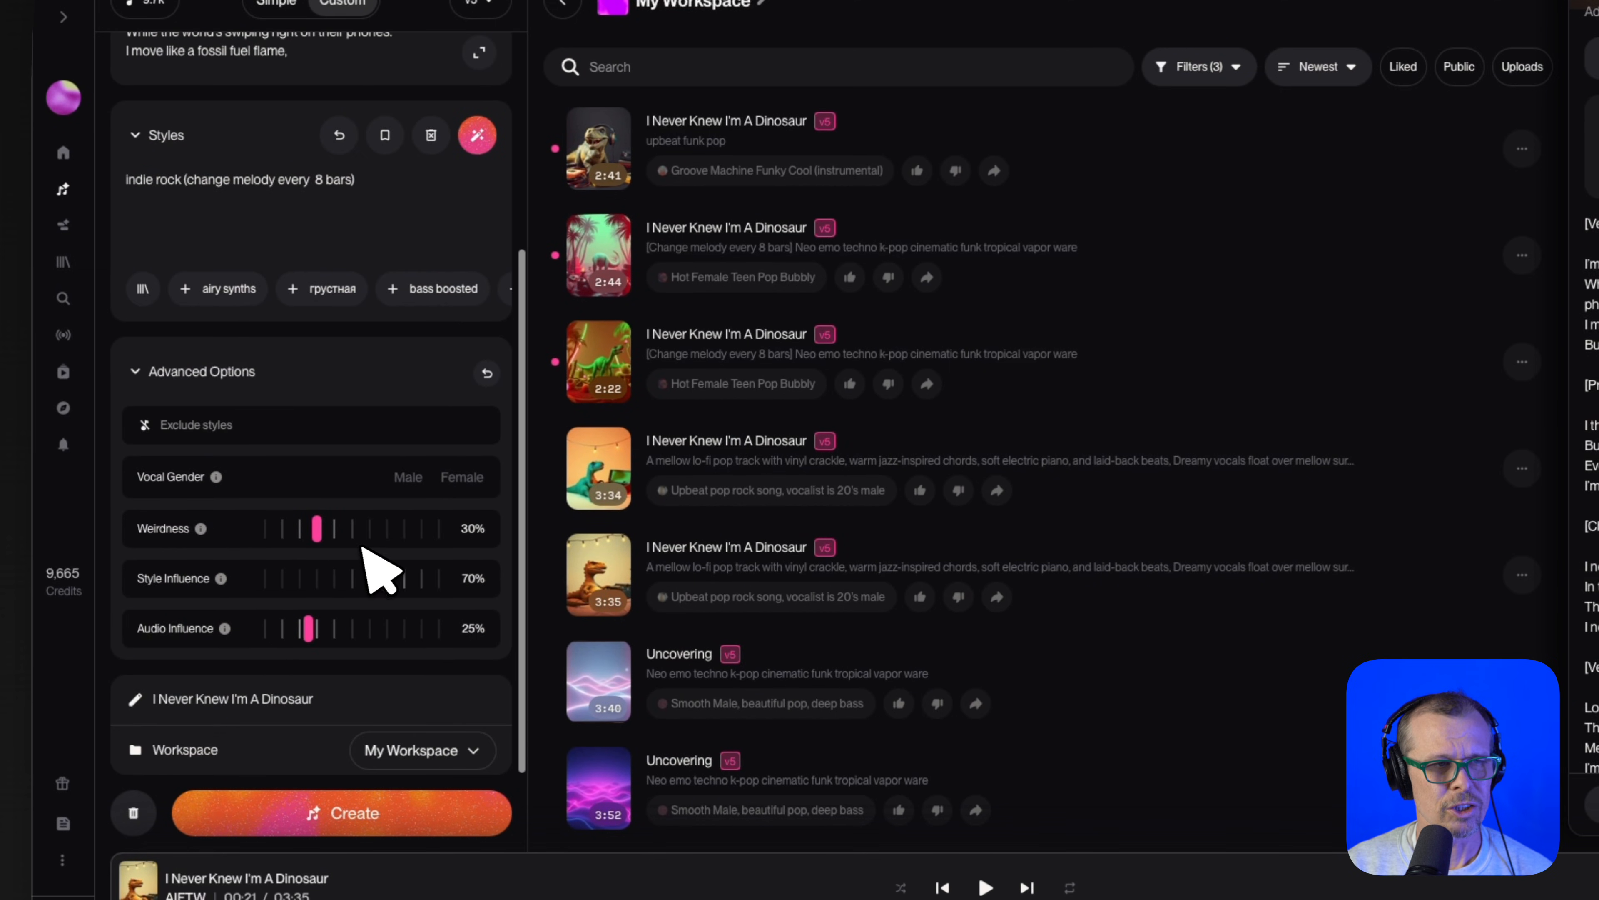
click(431, 479)
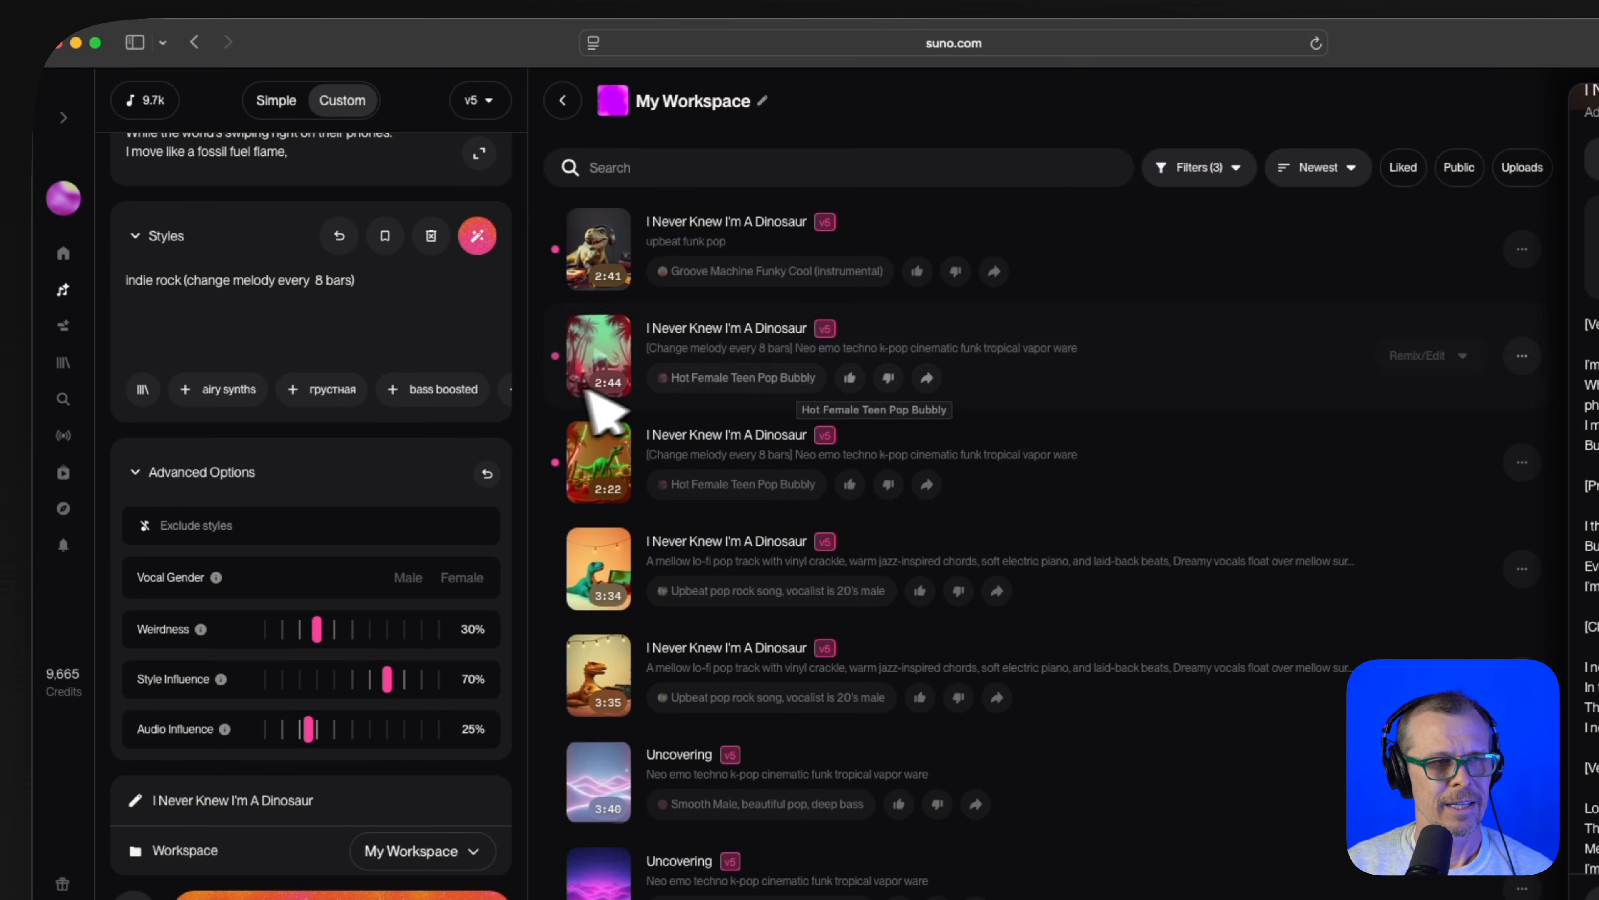
click(462, 578)
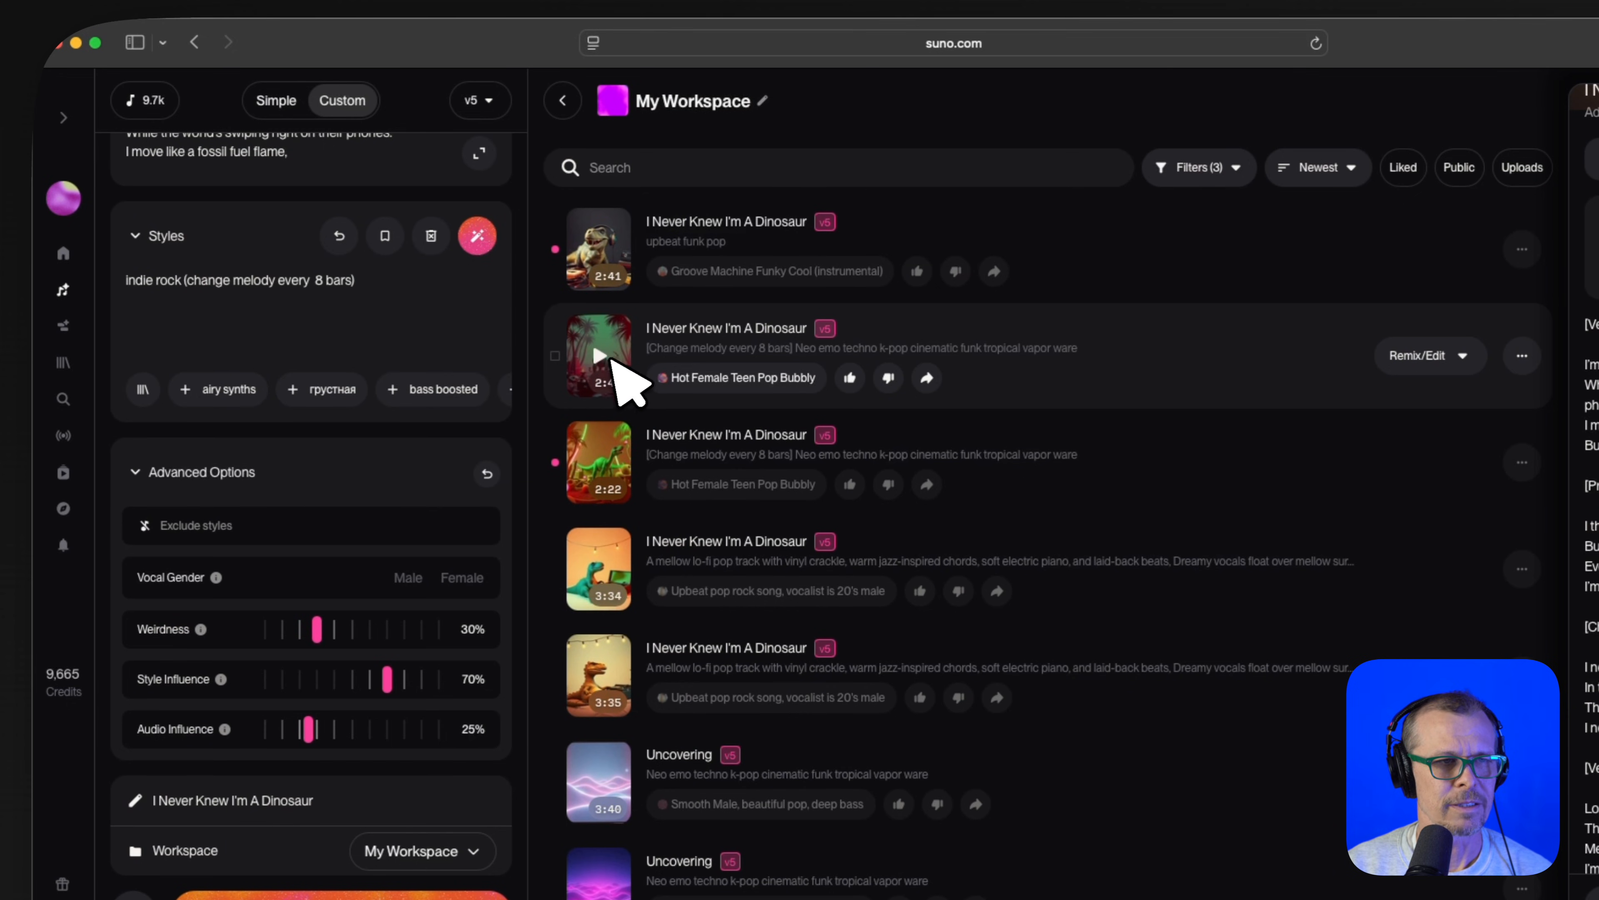
- Play the 2:44 "Hot Female Teen Pop Bubbly" version of the dinosaur song
click(610, 358)
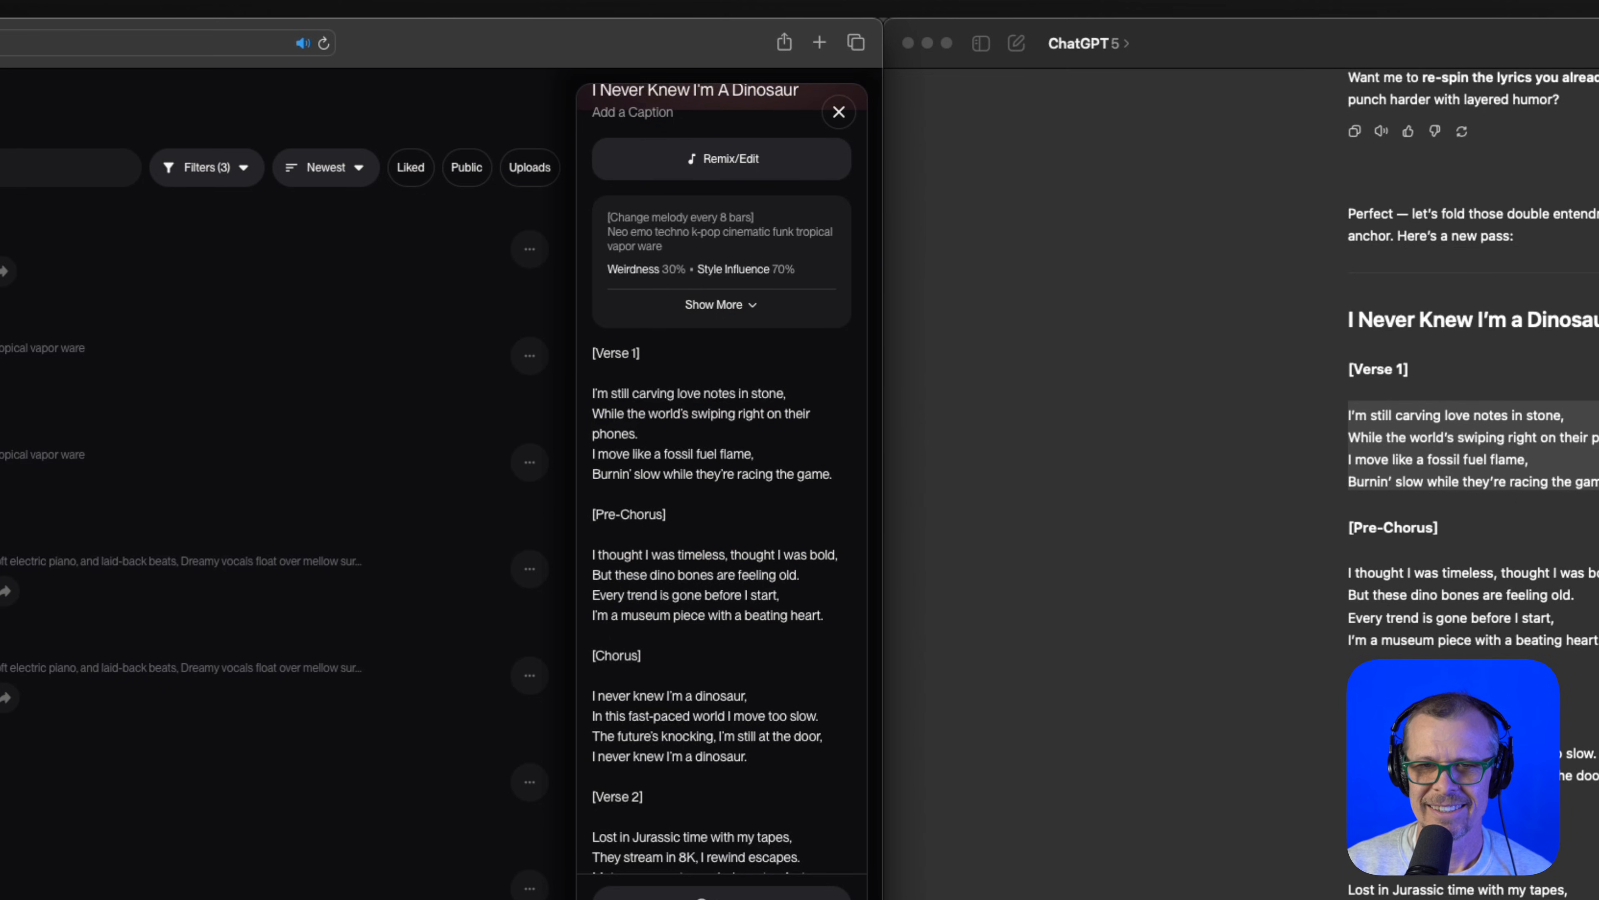
- Follow the 2:44 "Hot Female Teen Pop Bubbly" version by highlighting the first Pre-Chorus and Chorus in its lyrics
key(ctrl+Right)
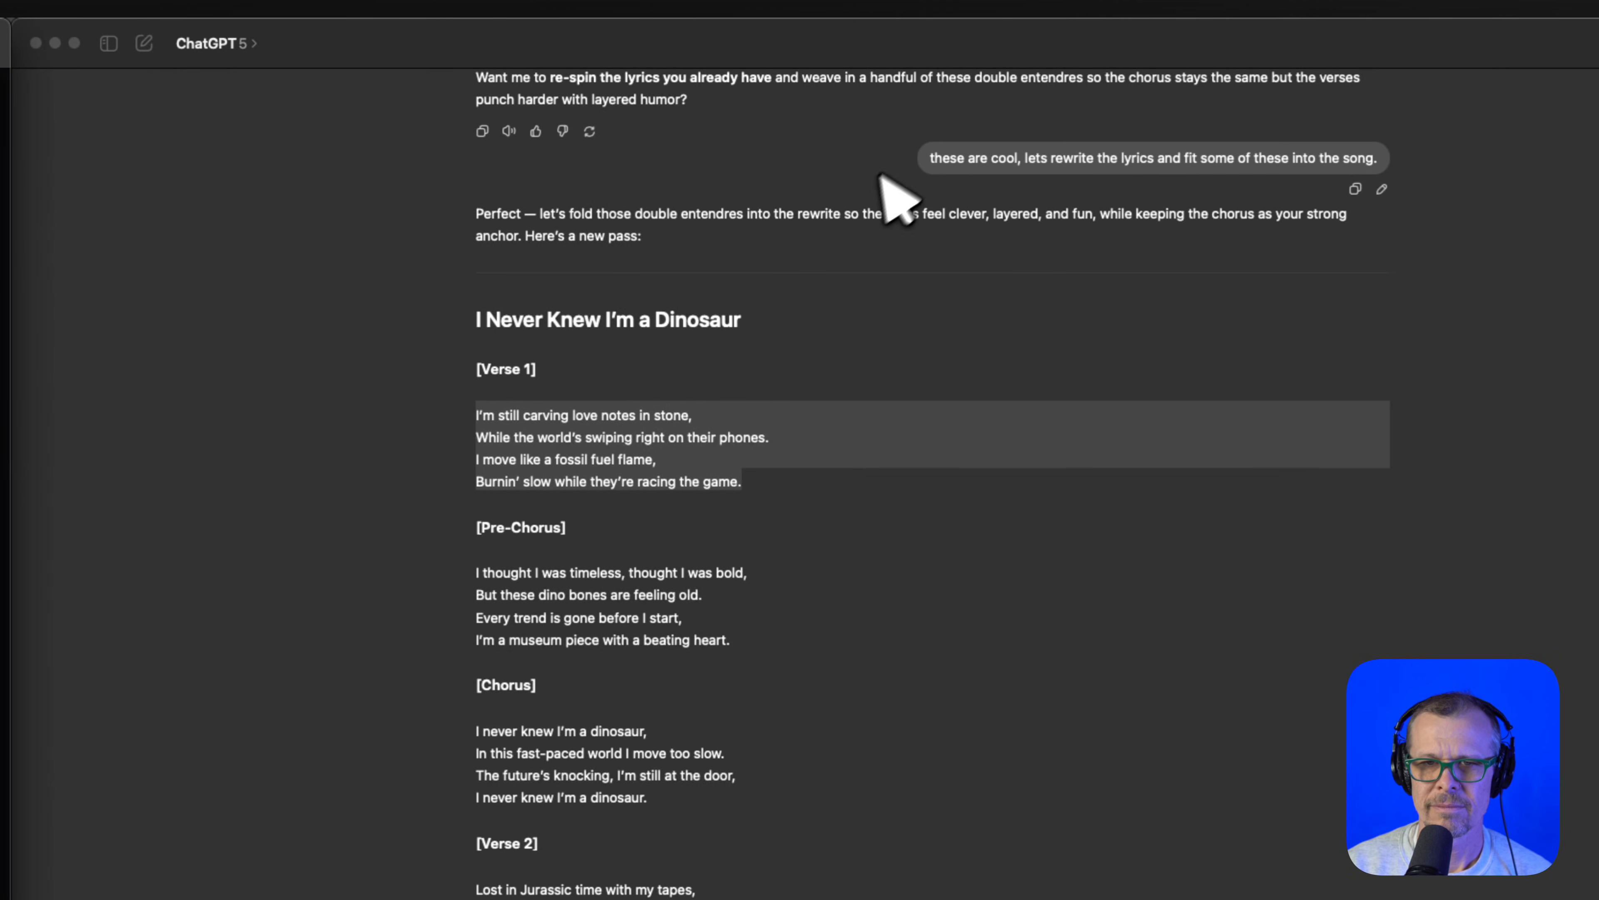
key(ctrl+Left)
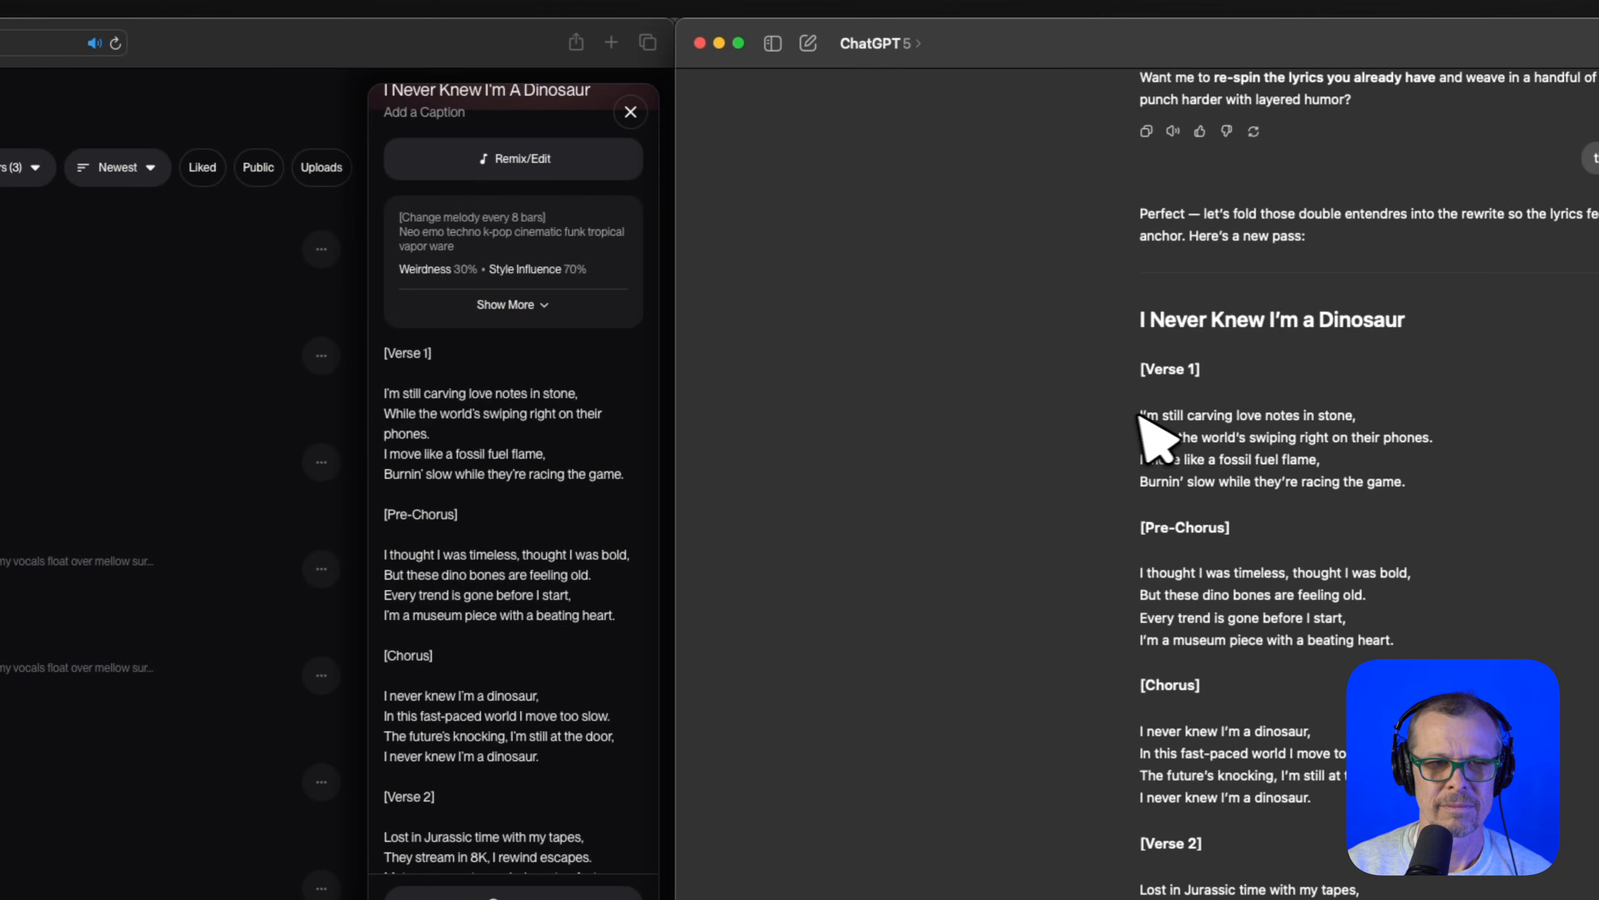
scroll(497, 516, down, 4)
key(ctrl+Left)
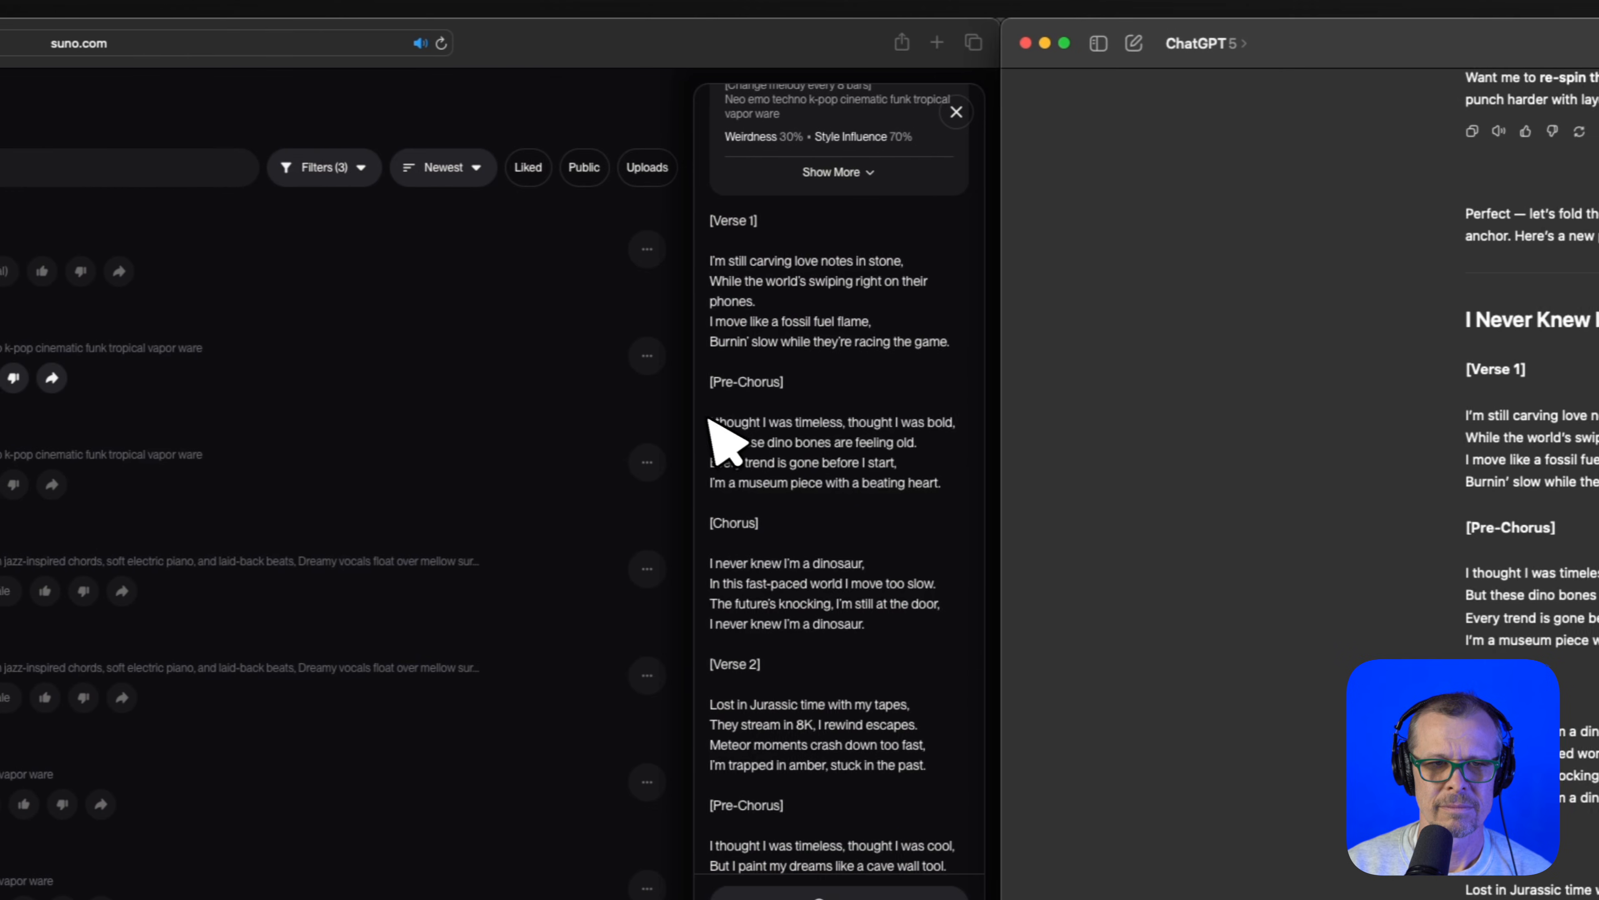
drag(954, 483, 710, 419)
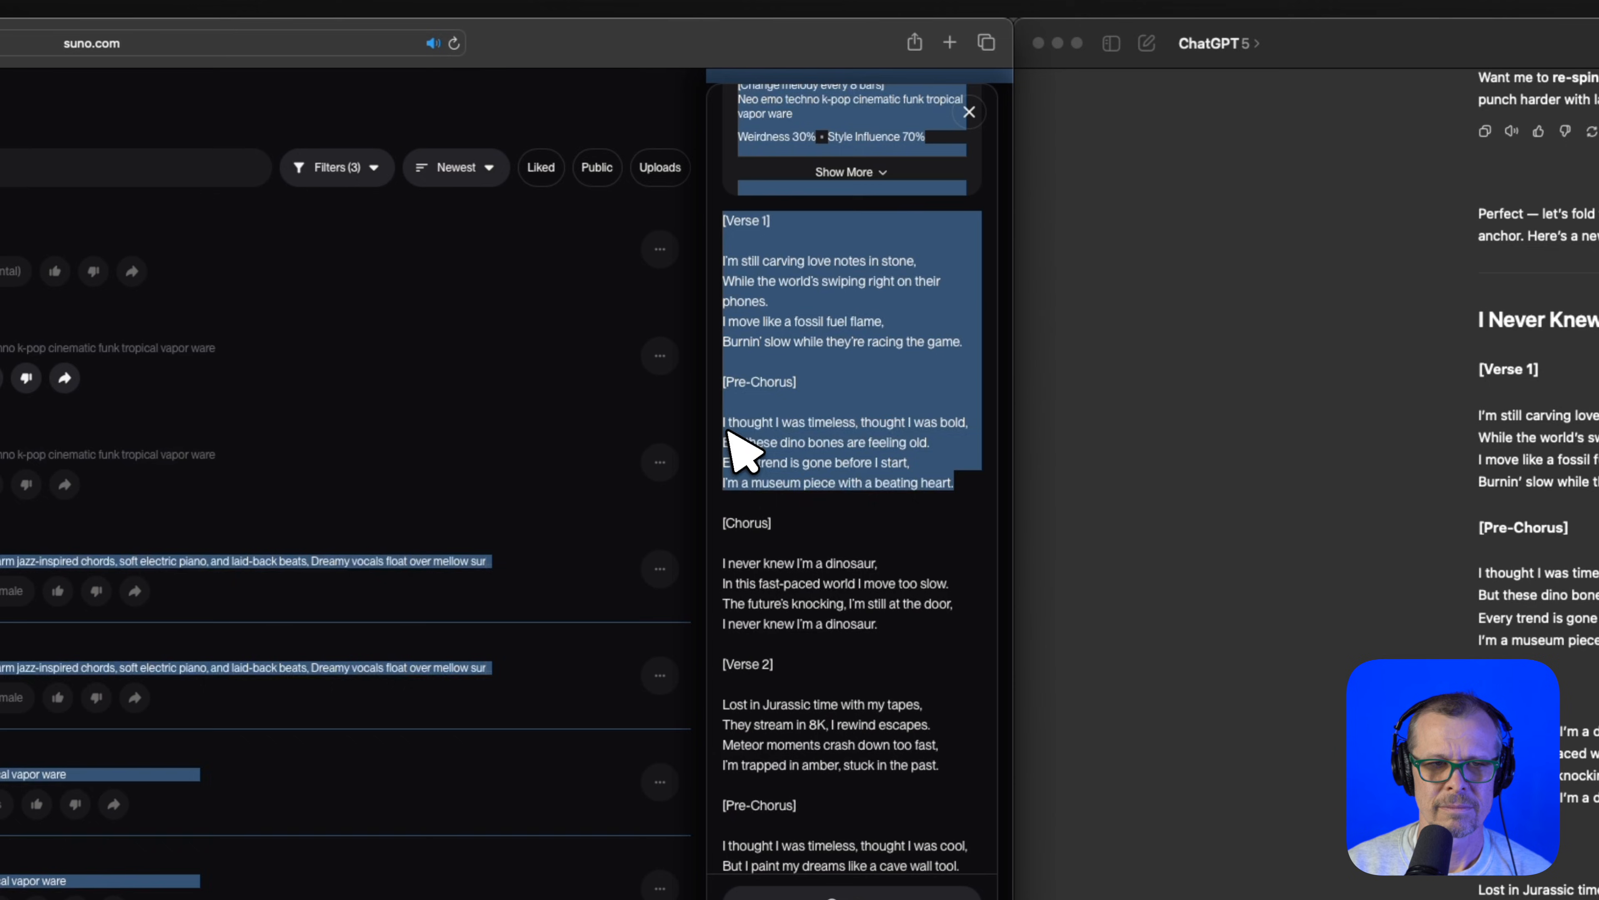
click(730, 429)
drag(724, 420, 947, 499)
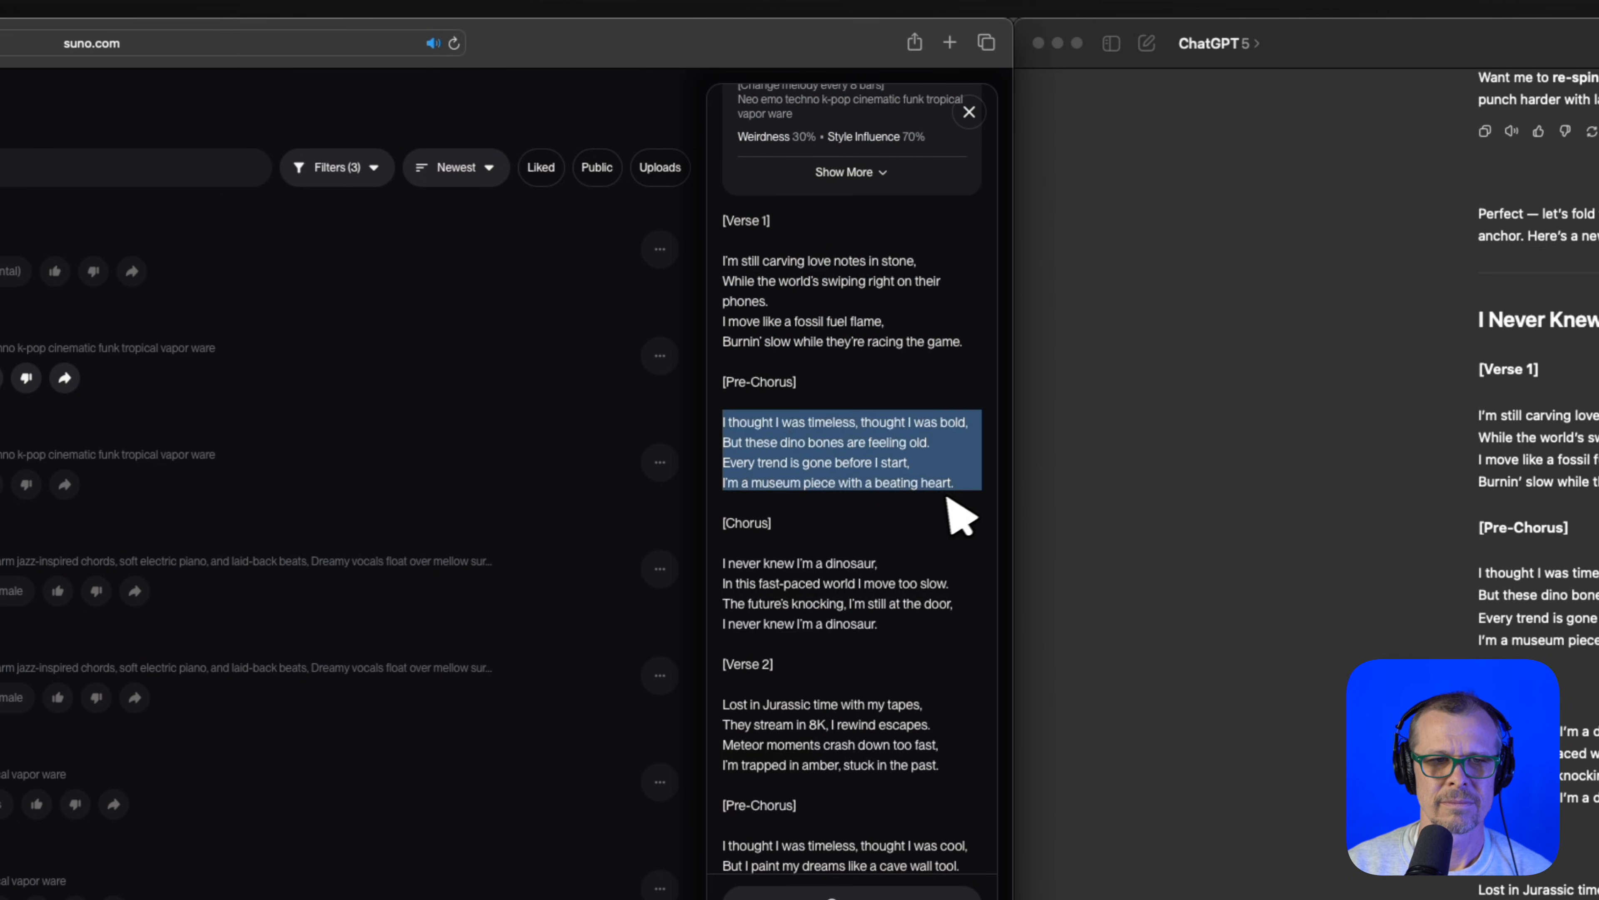
scroll(905, 504, down, 2)
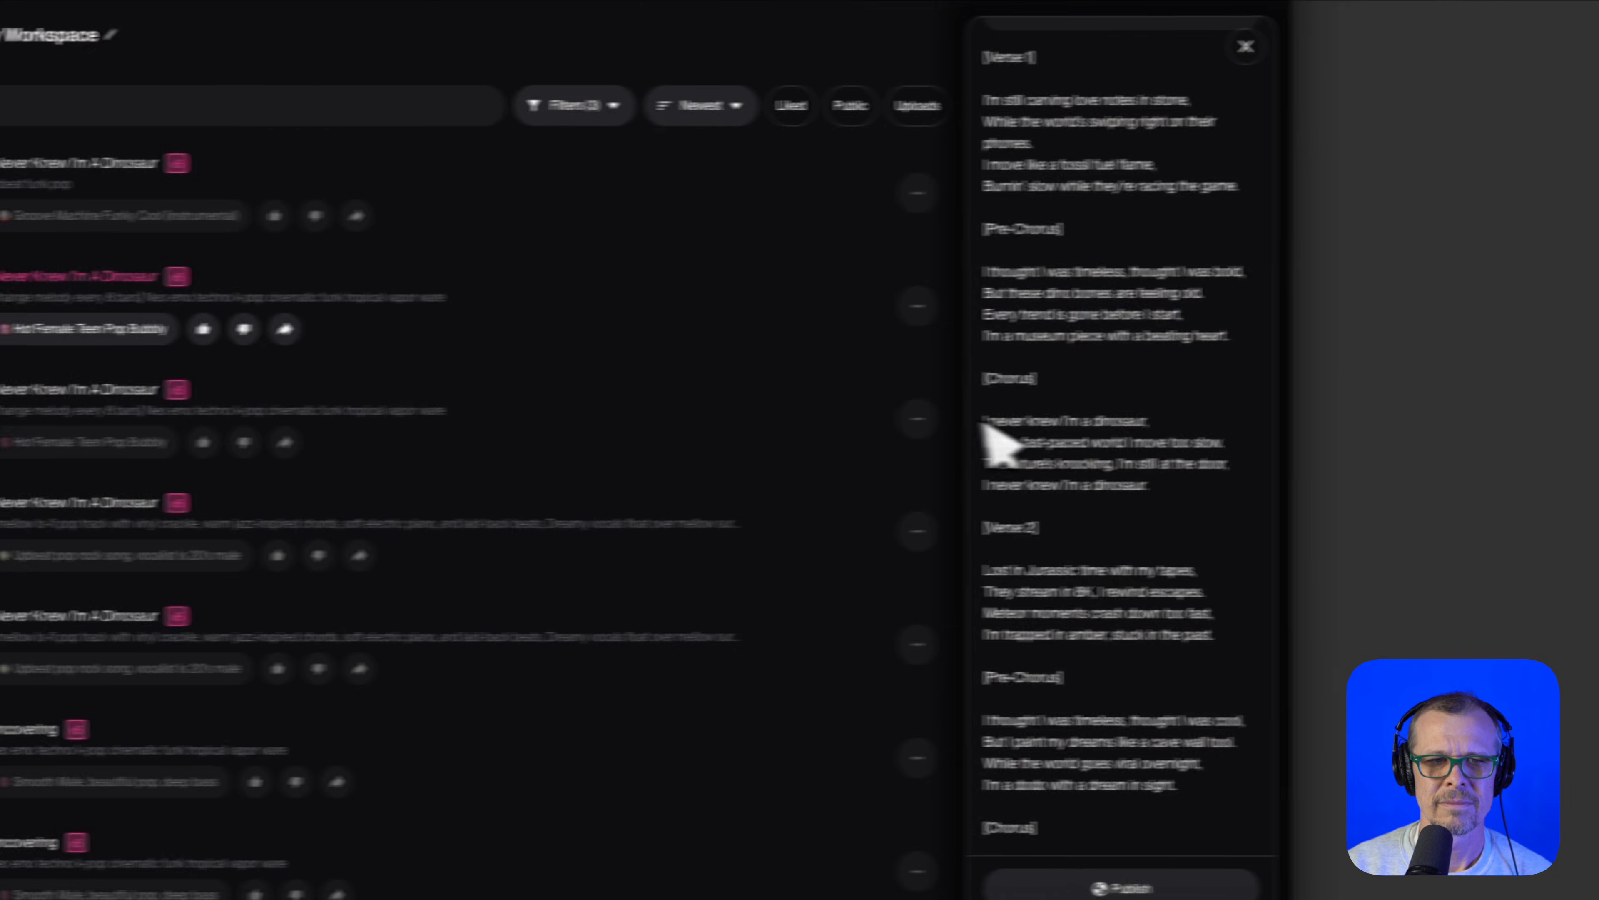
drag(725, 466, 928, 531)
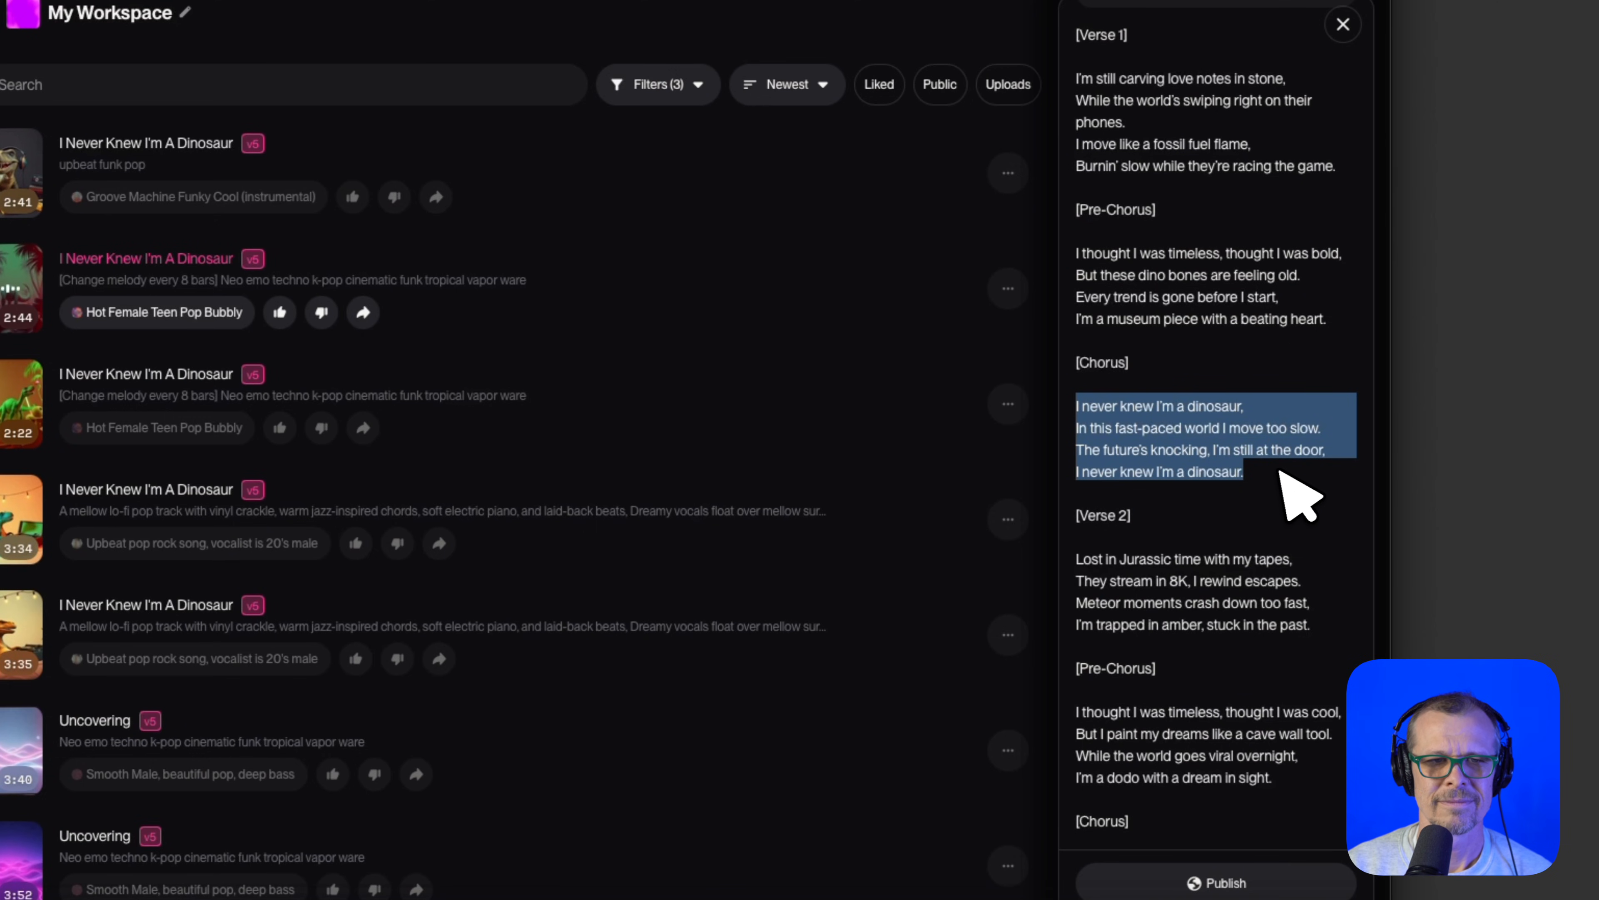
scroll(1284, 479, down, 2)
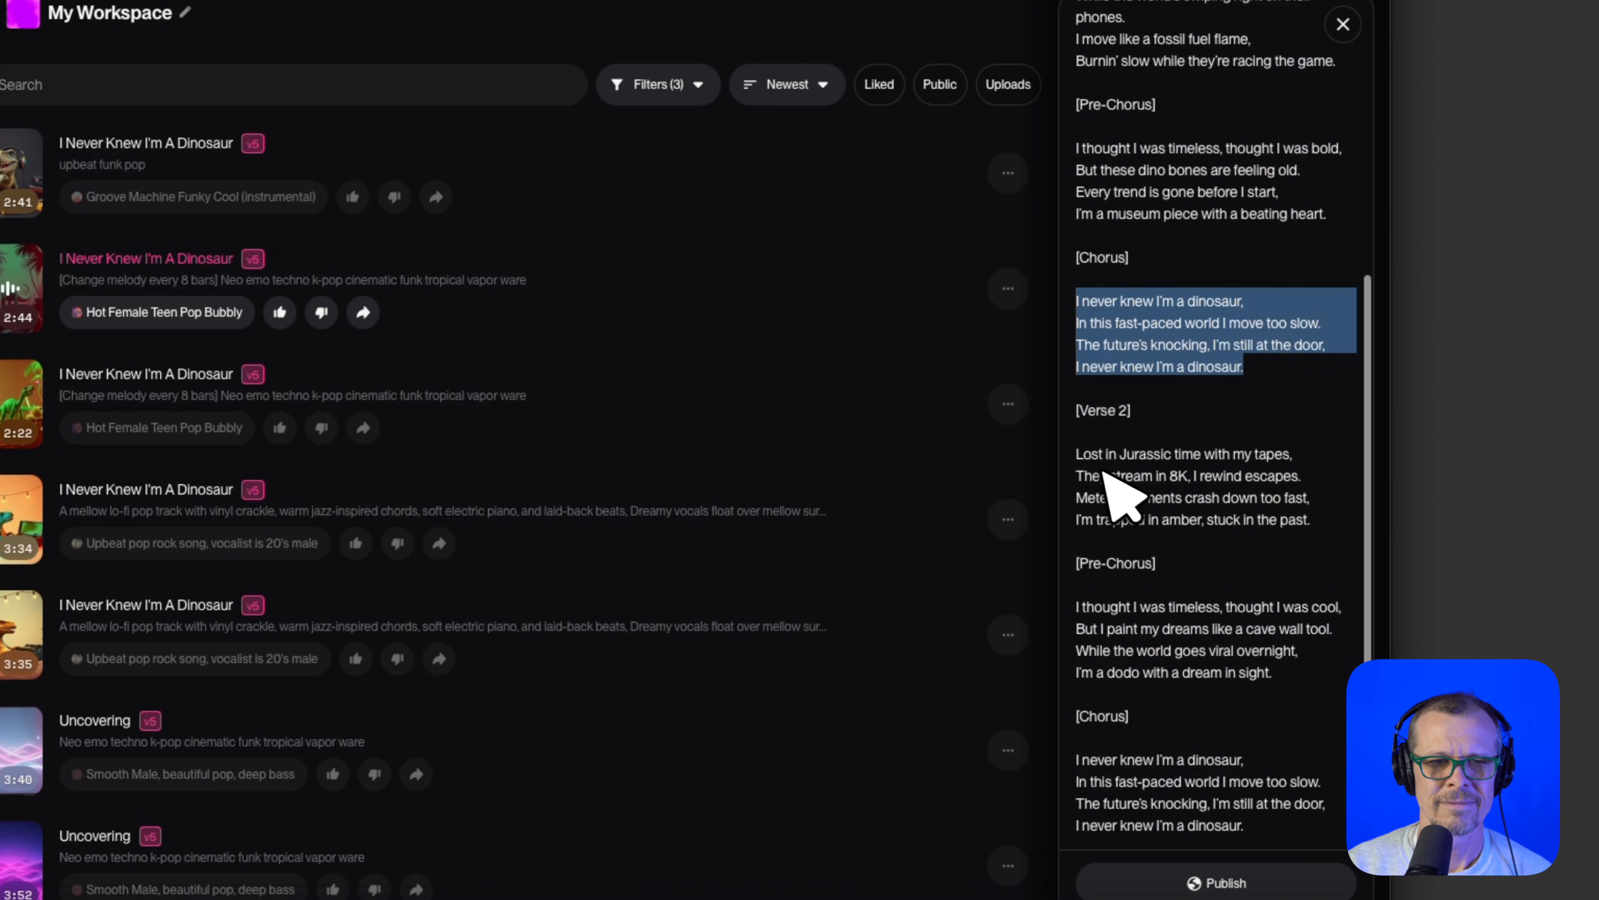
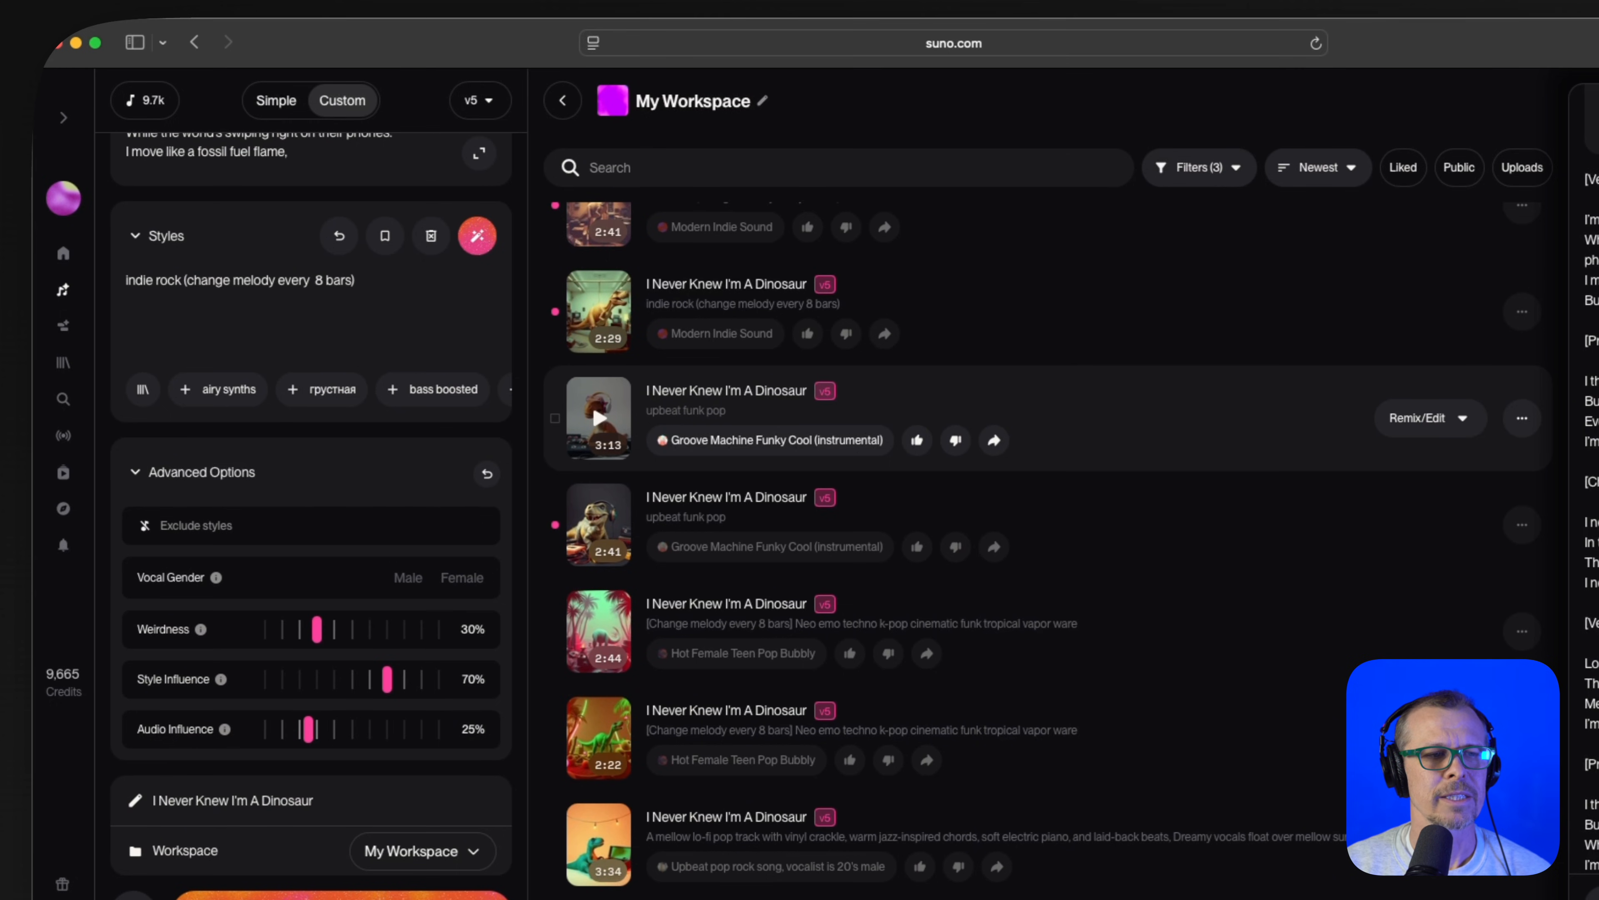
- Play the 3:13 "Groove Machine Funky Cool (instrumental)" version and highlight Verse 1 in its lyrics
click(600, 418)
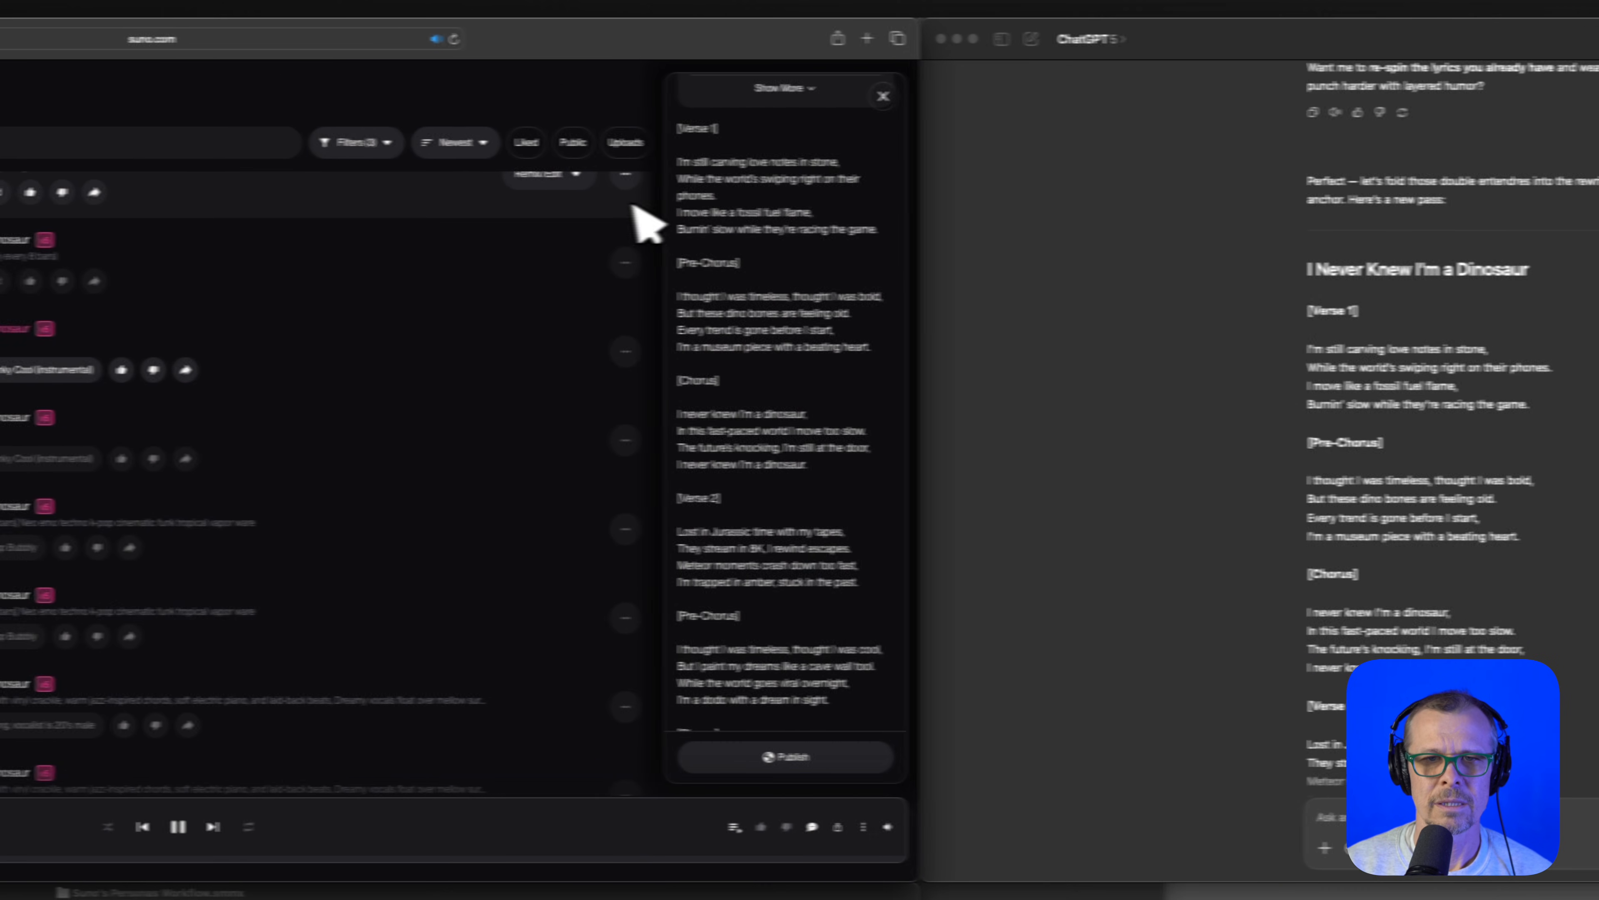
scroll(759, 293, up, 2)
scroll(755, 293, up, 5)
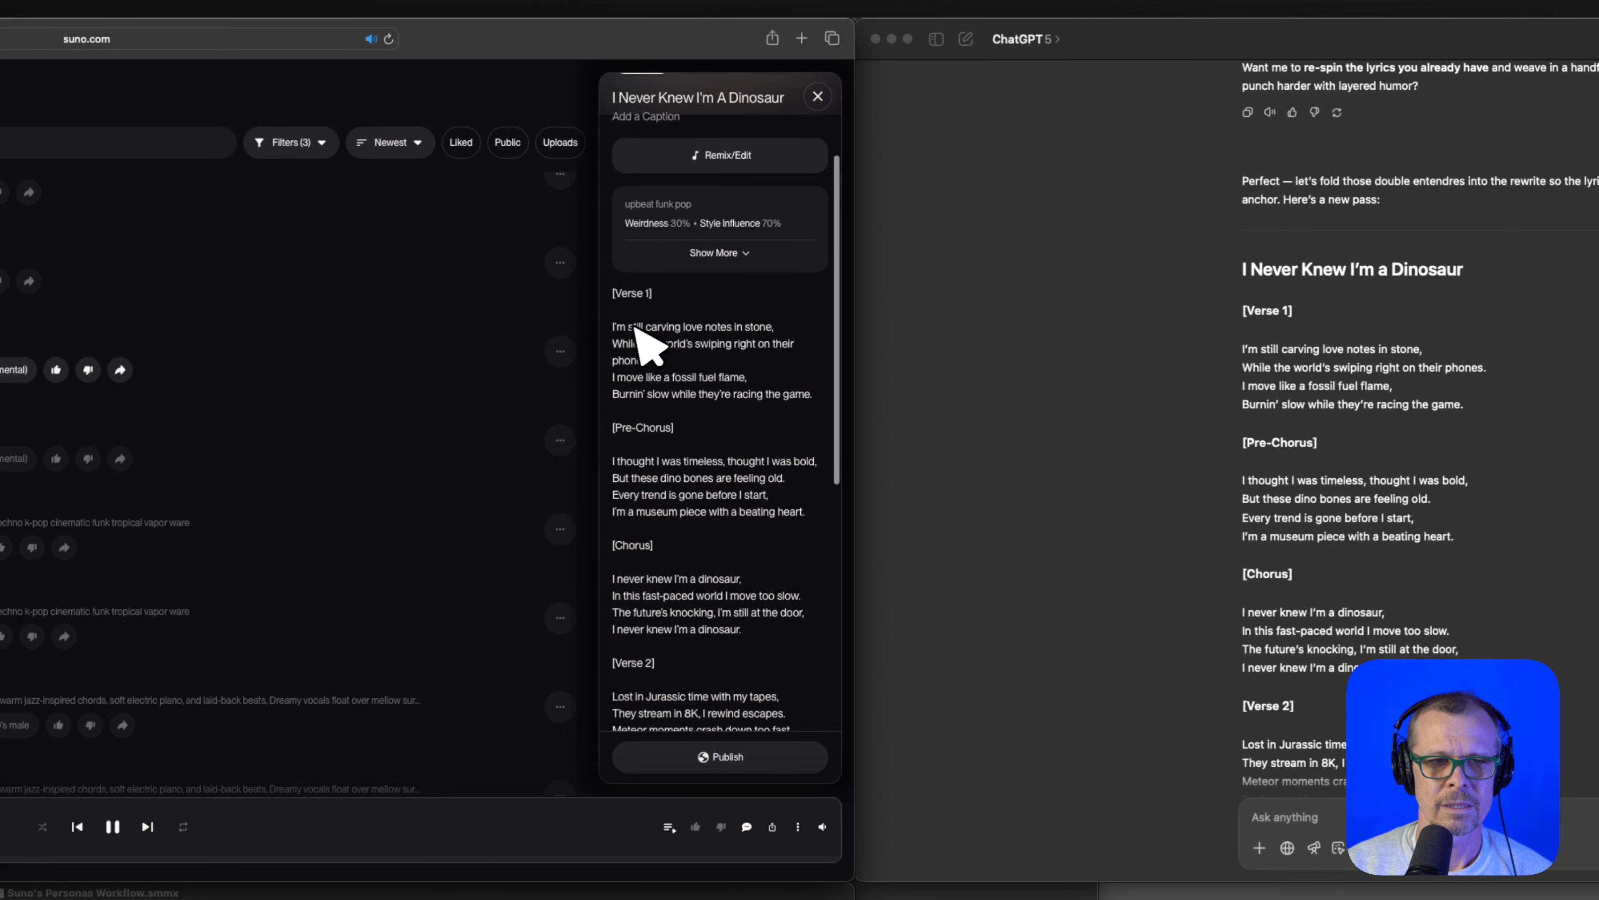
drag(616, 327, 815, 410)
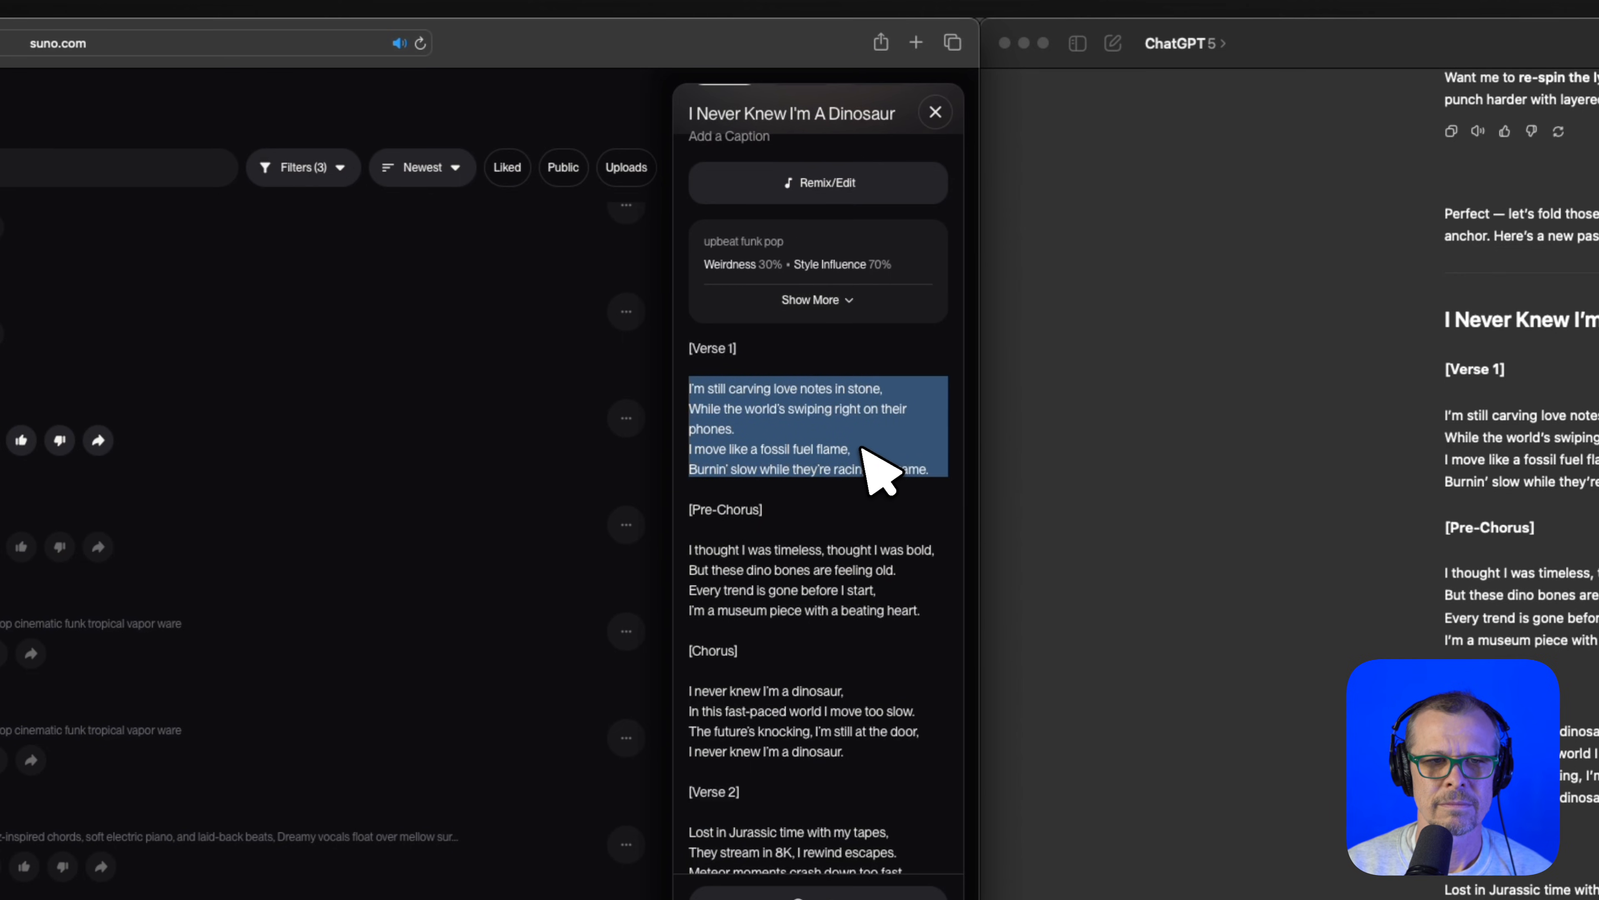
- Highlight the first Pre-Chorus and Chorus while listening to the 3:13 Groove Machine version
scroll(863, 457, down, 1)
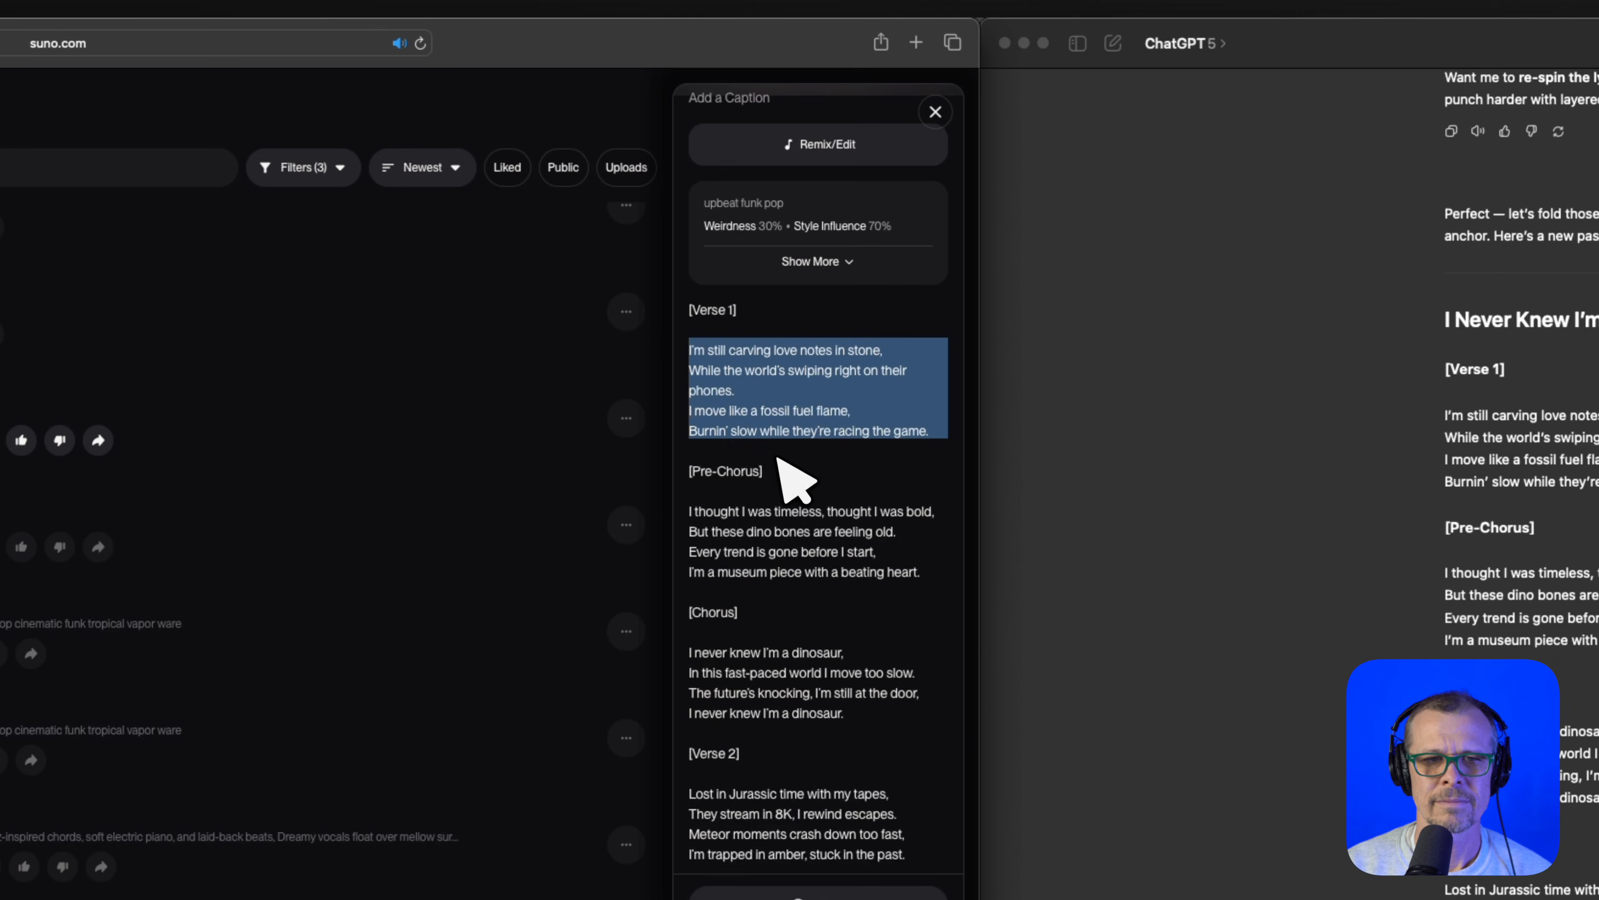
scroll(787, 479, down, 3)
scroll(812, 498, down, 1)
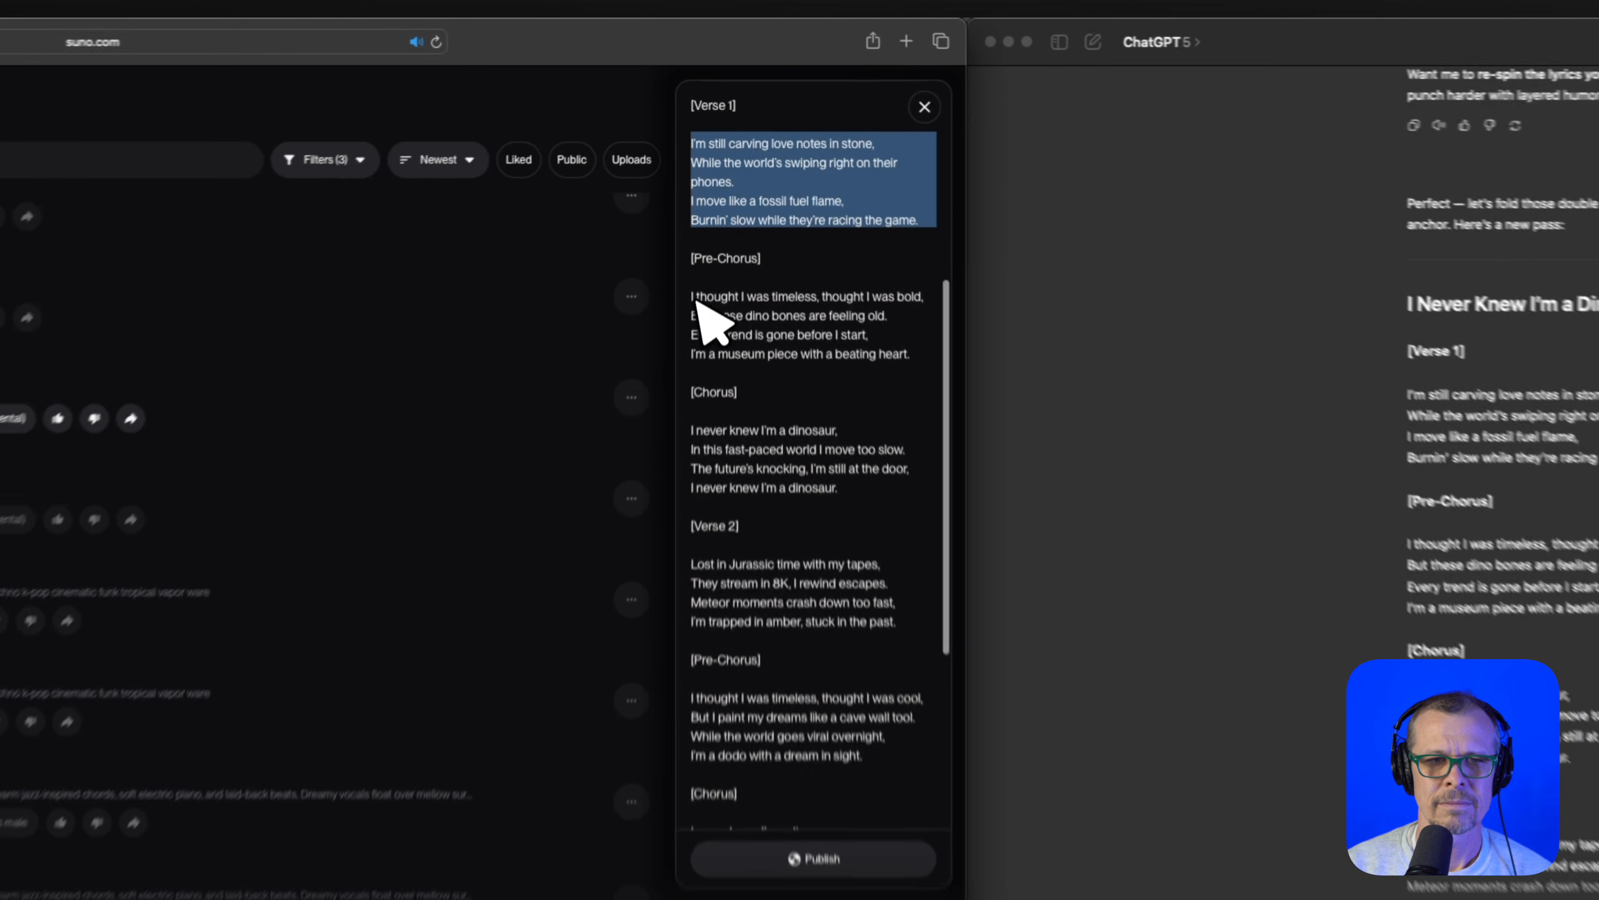
drag(697, 300, 910, 354)
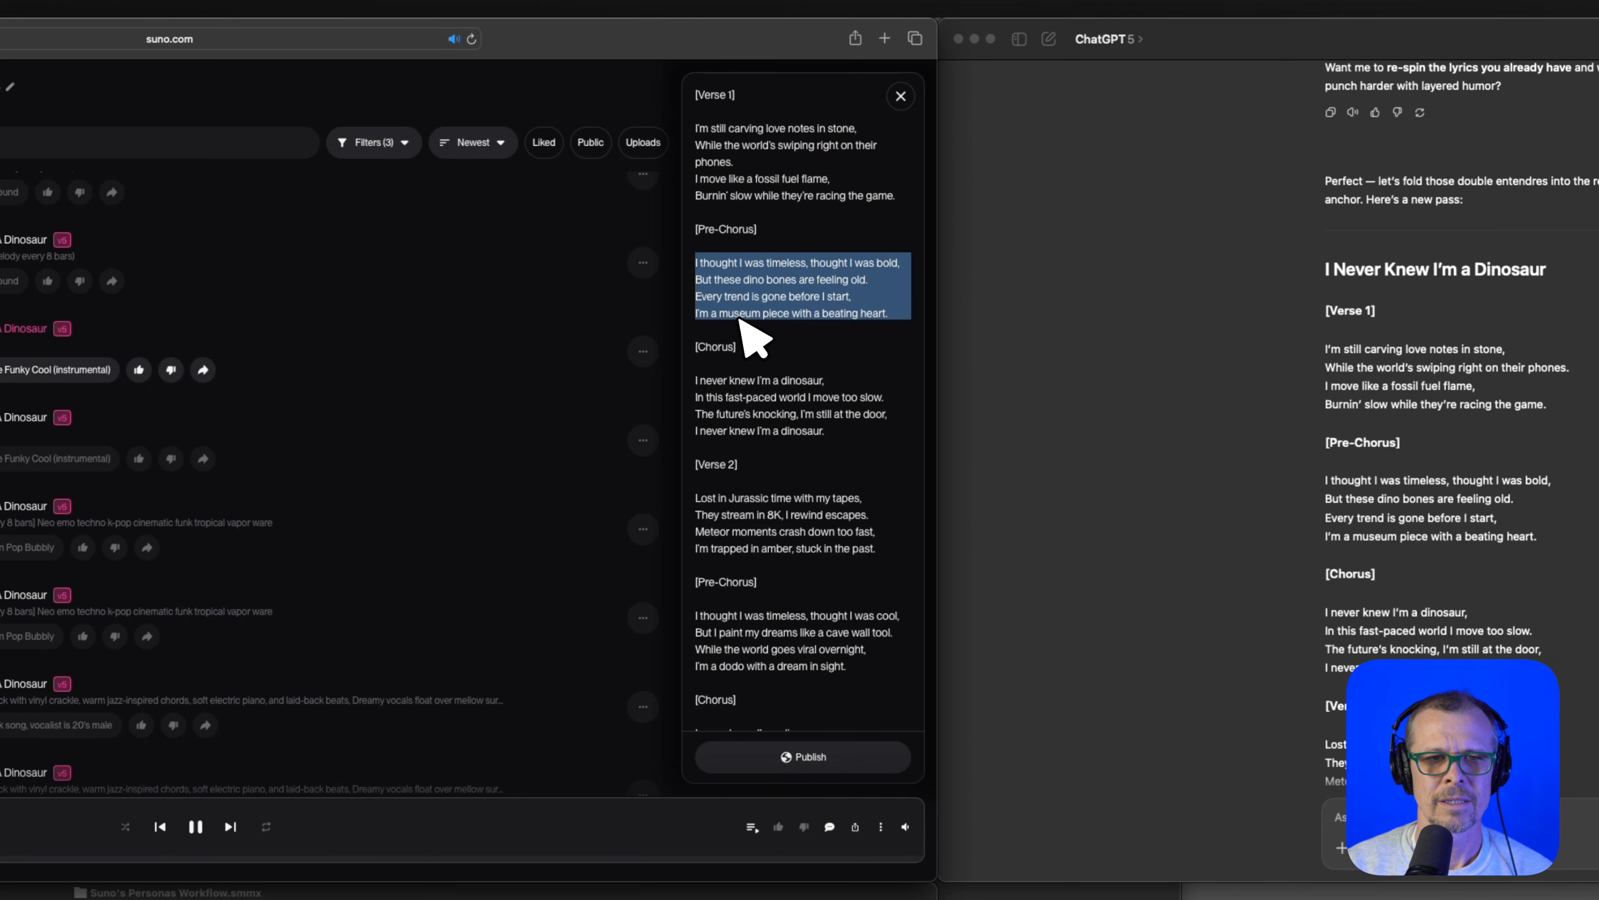
scroll(724, 379, down, 1)
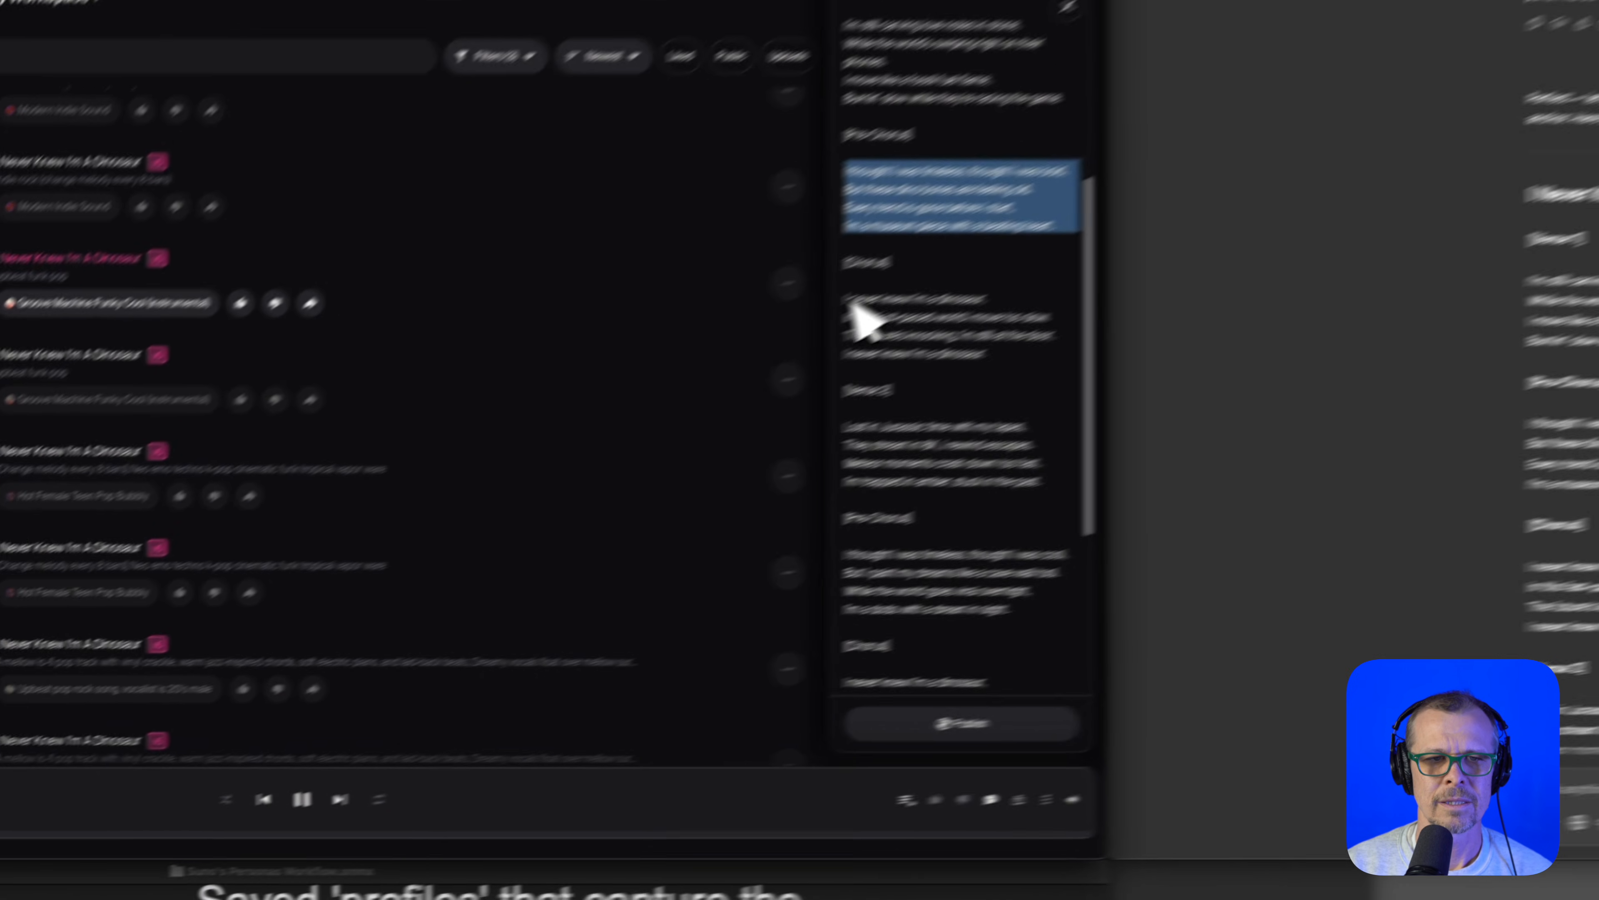
drag(701, 368, 853, 427)
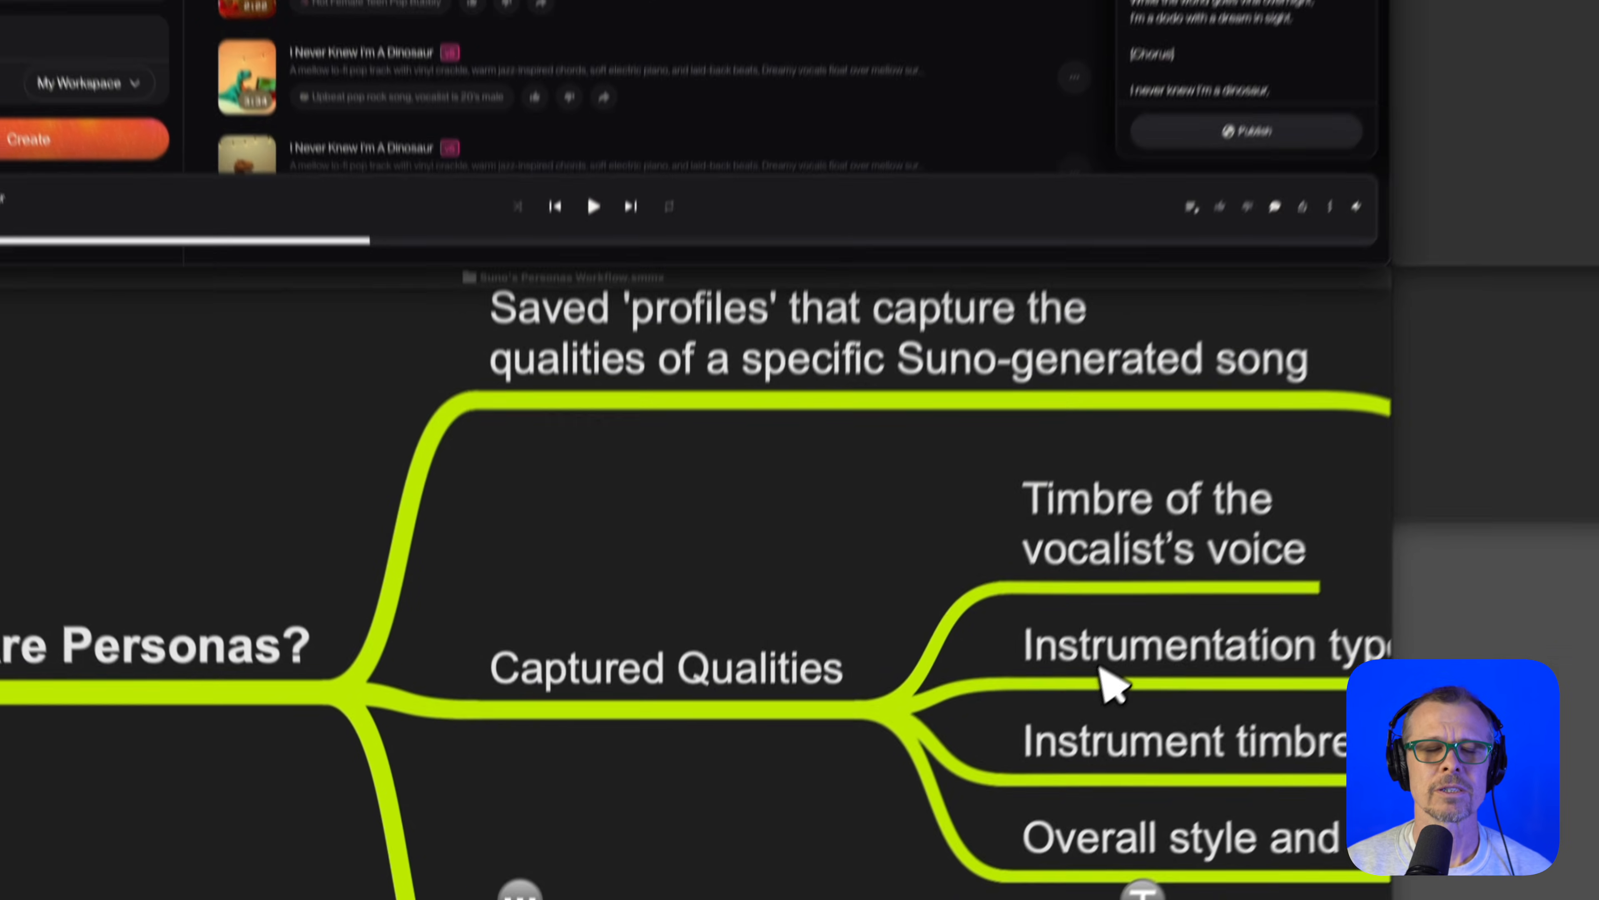
click(1070, 731)
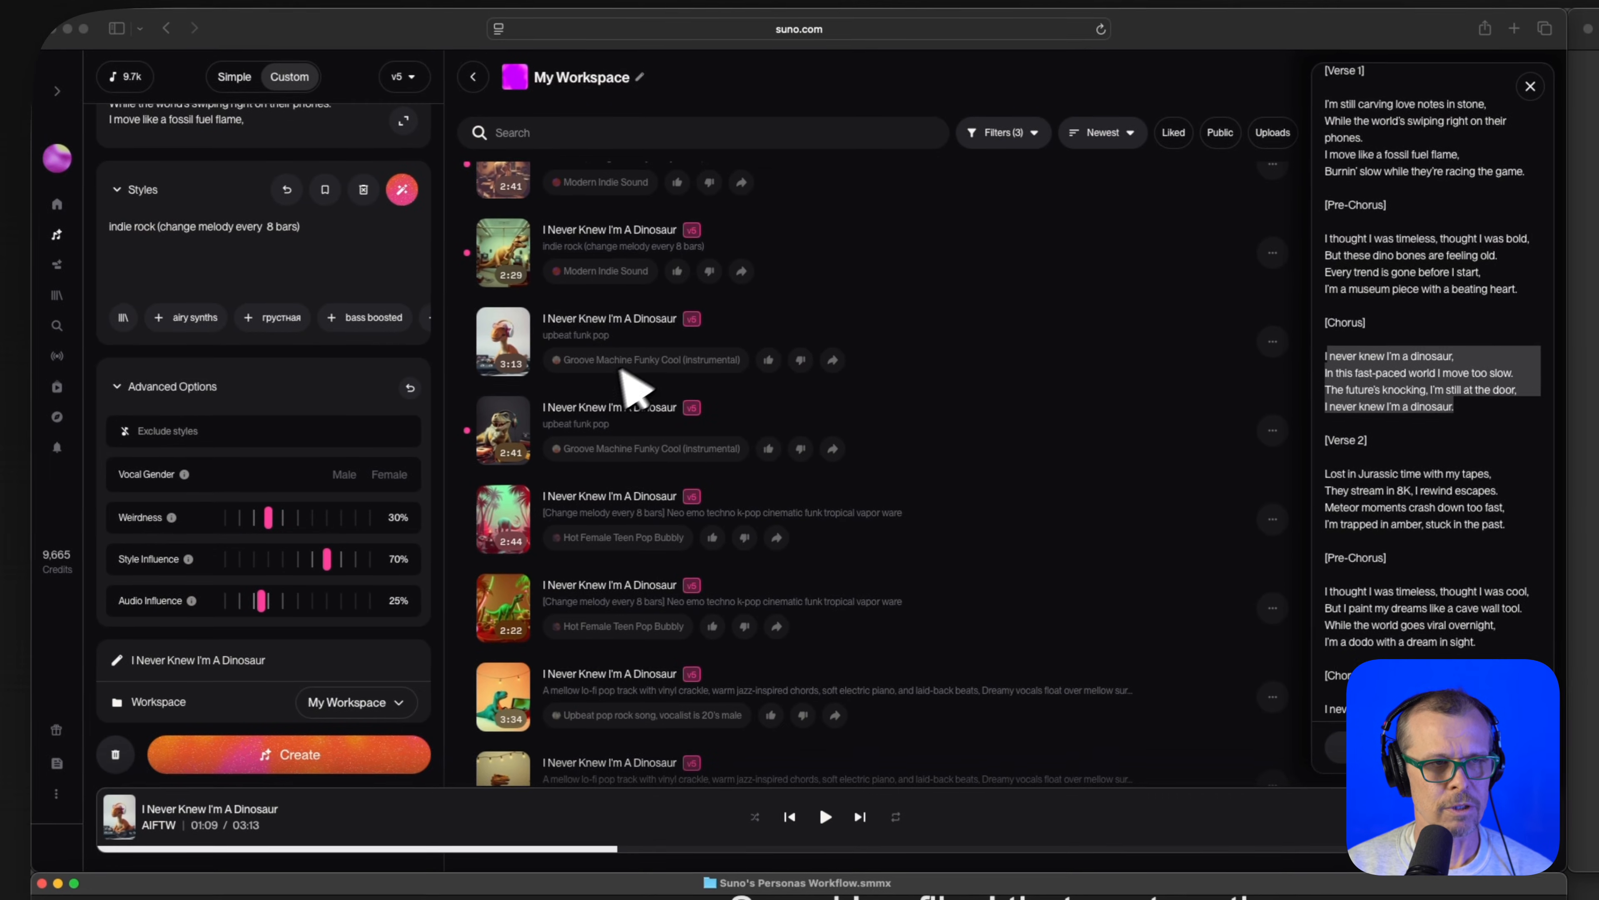
- Switch playback between the 2:41 and 3:13 "Groove Machine Funky Cool (instrumental)" versions to compare them
scroll(654, 347, up, 2)
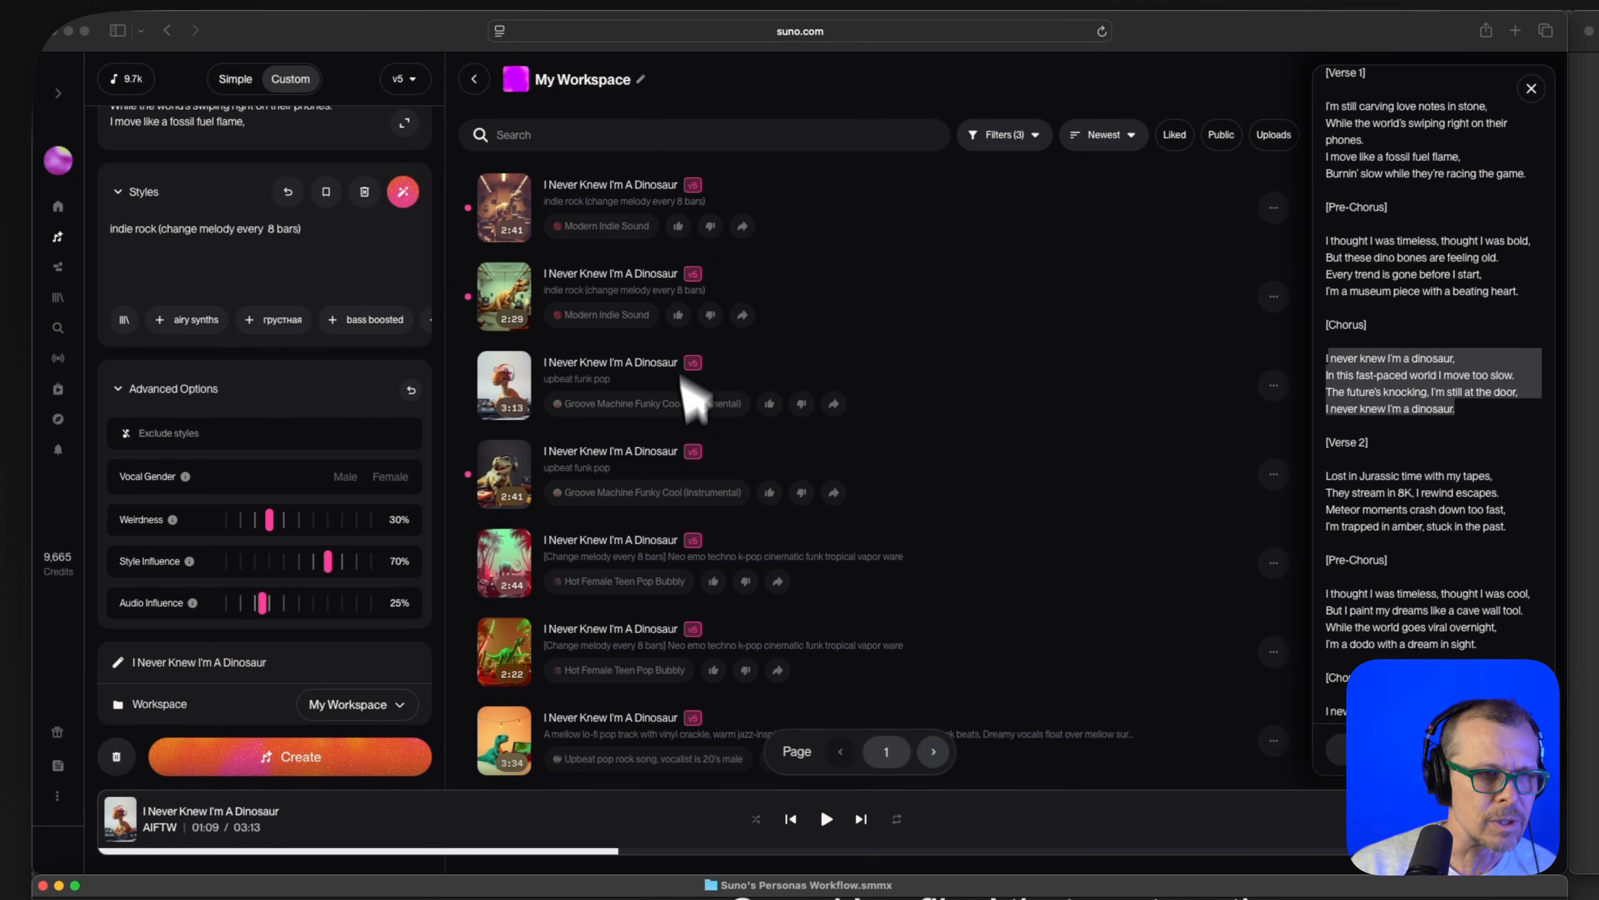
scroll(693, 536, down, 2)
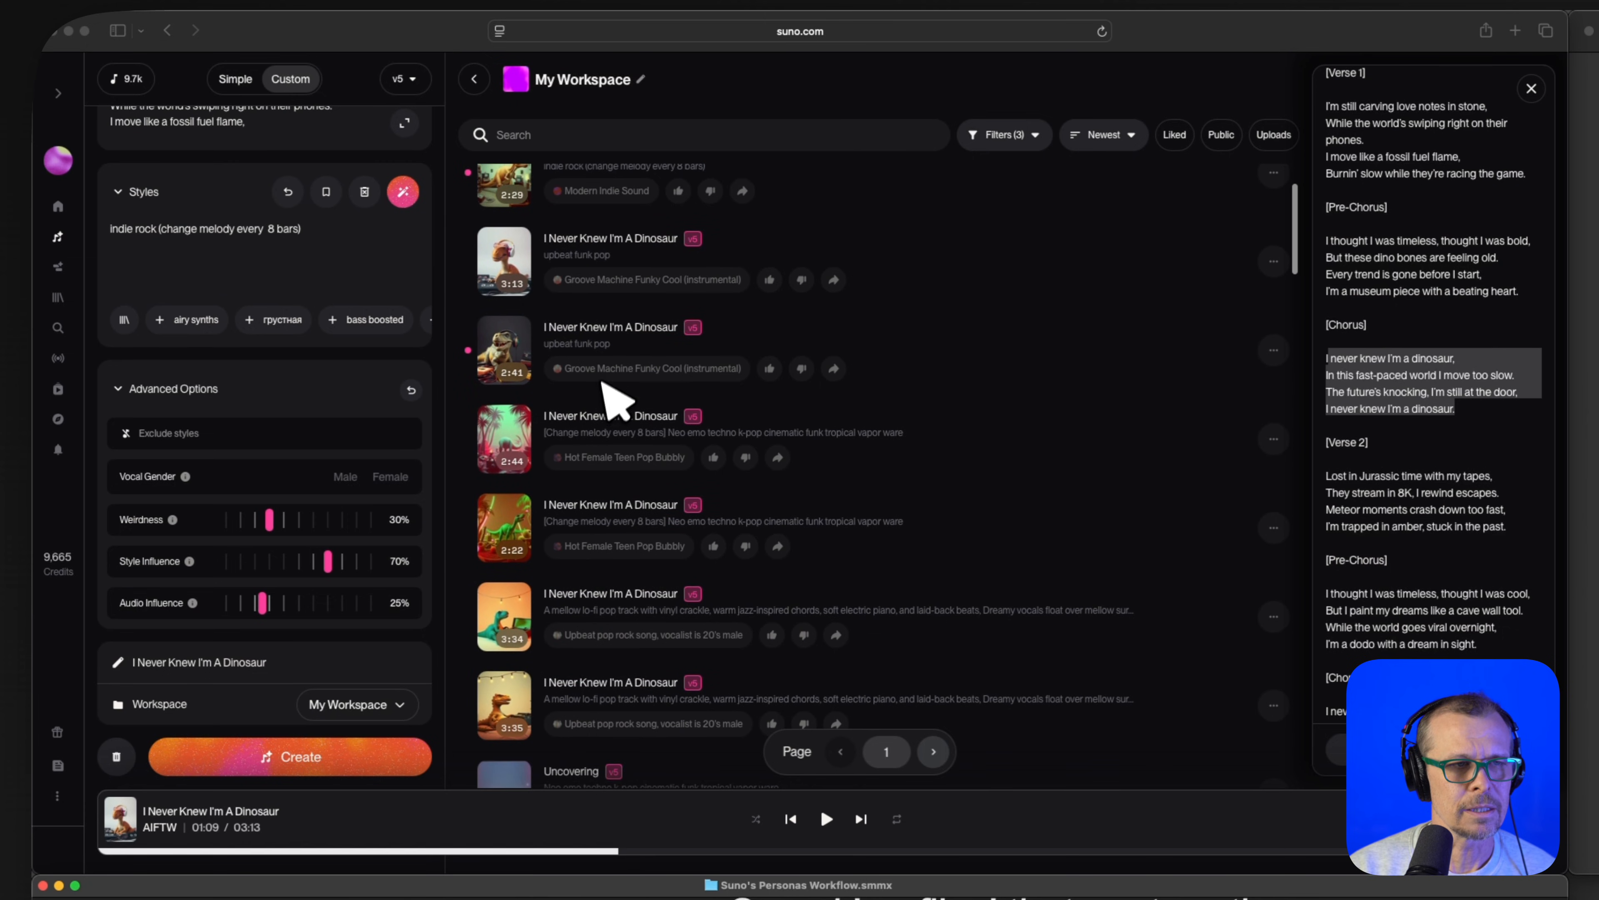
click(511, 351)
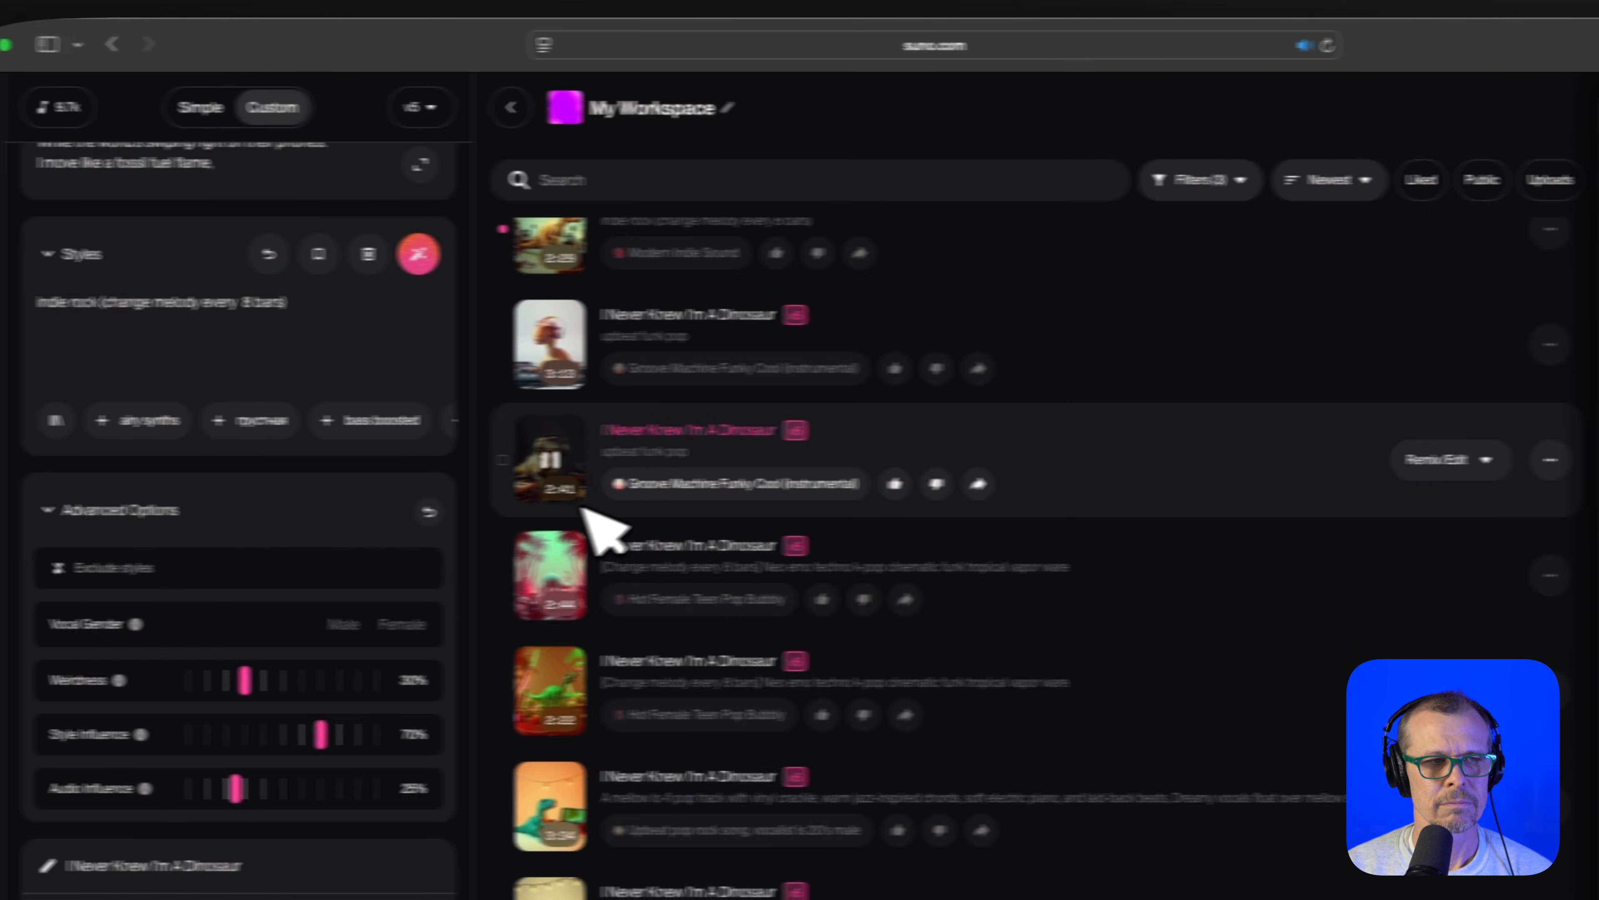
click(648, 472)
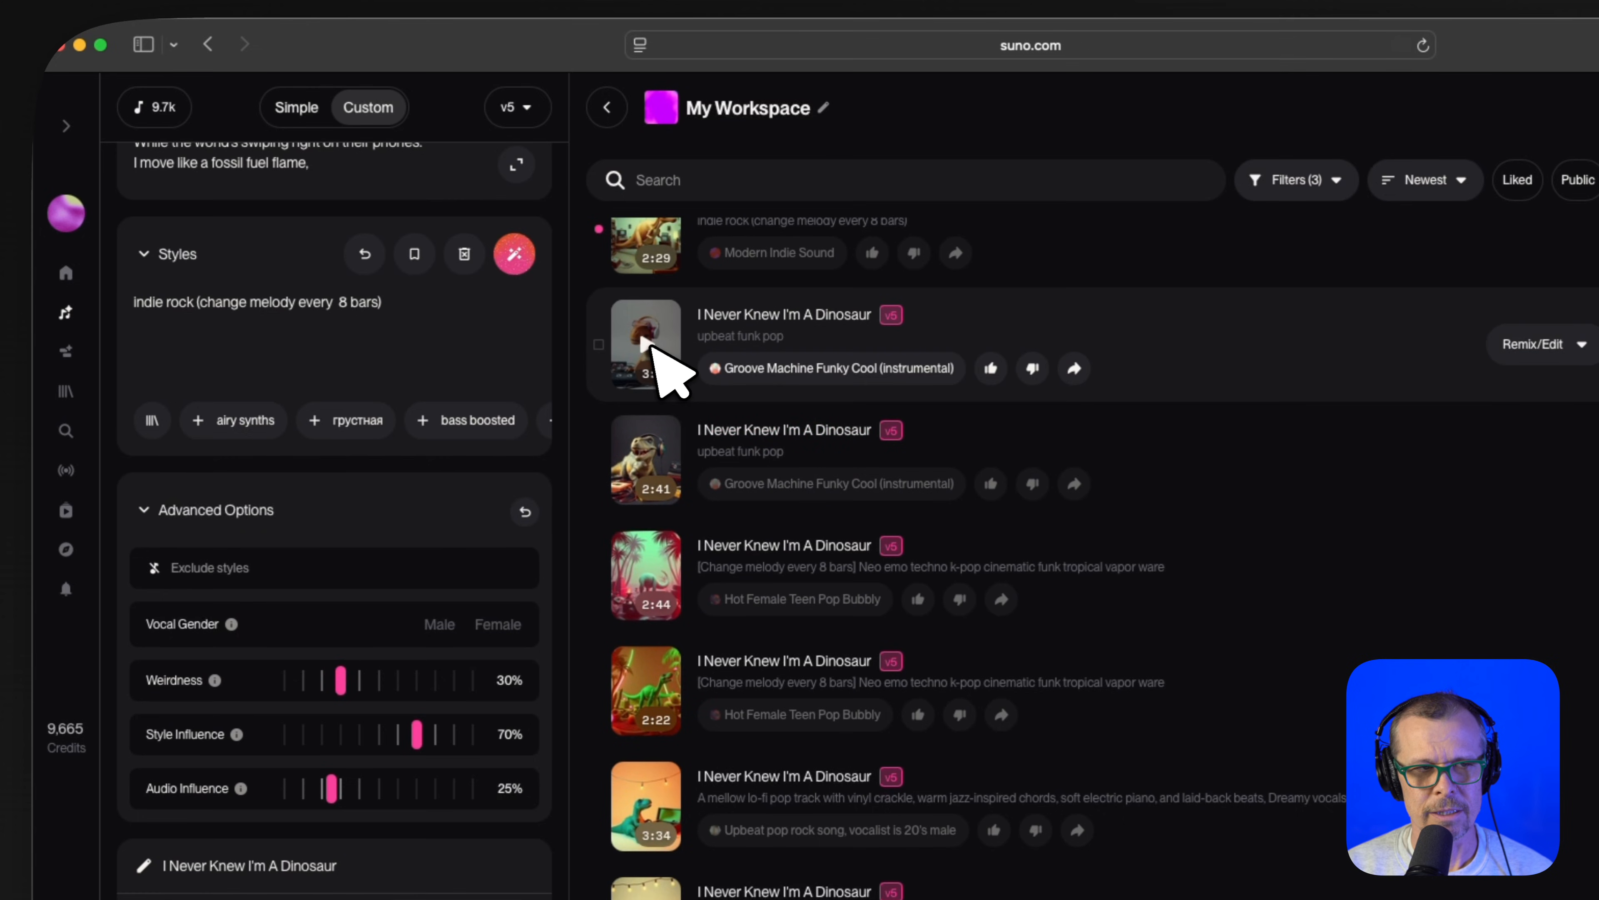
click(649, 343)
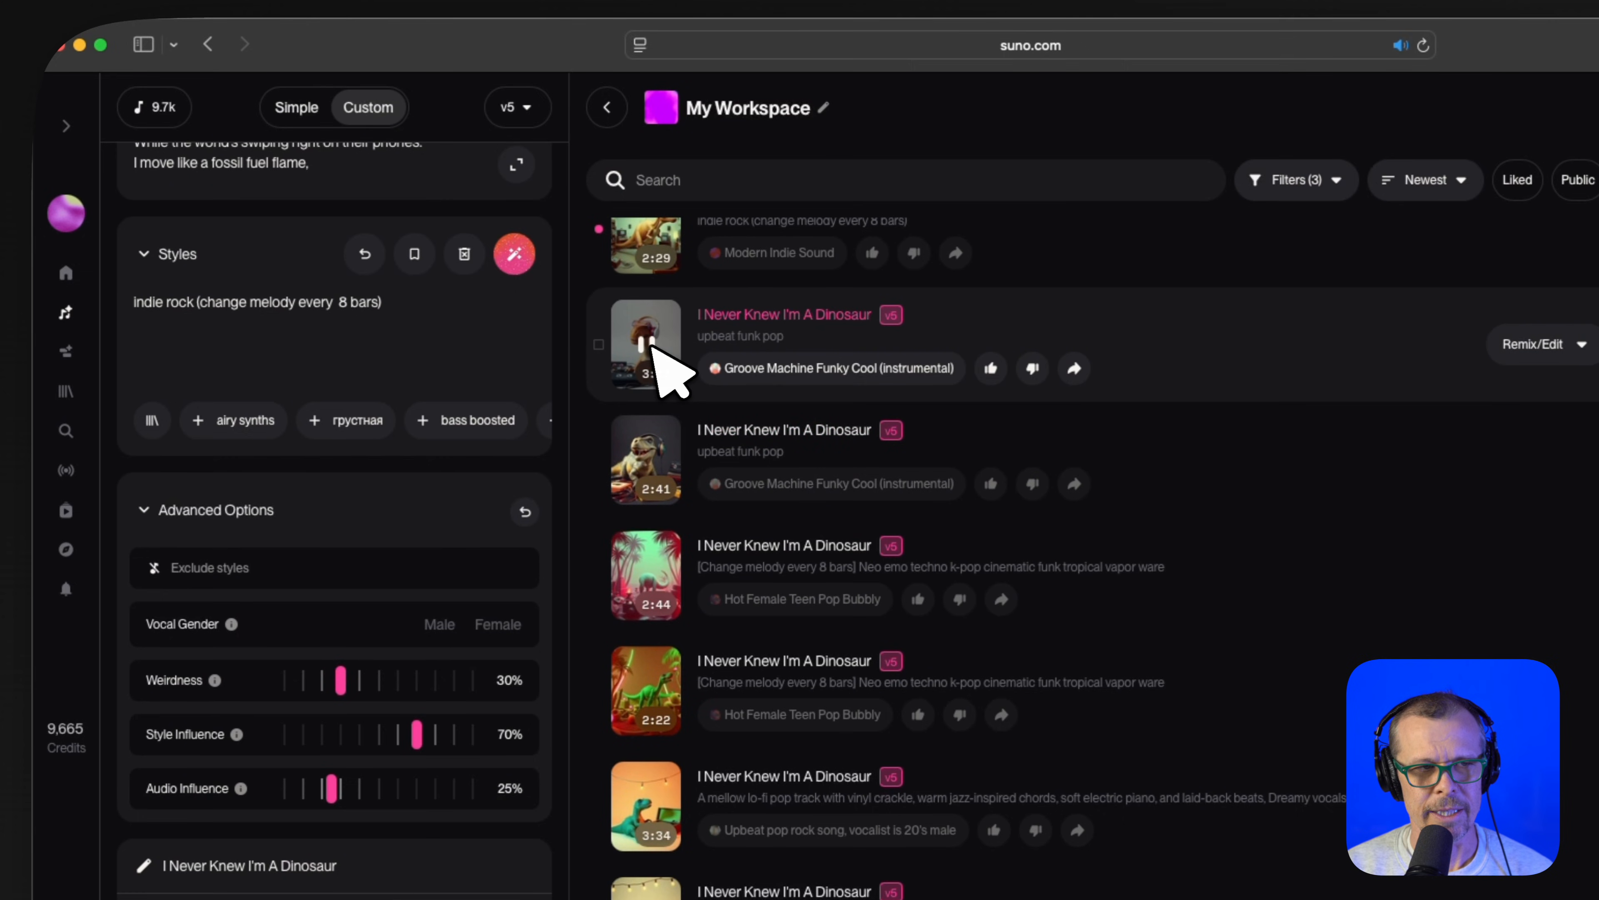
click(648, 343)
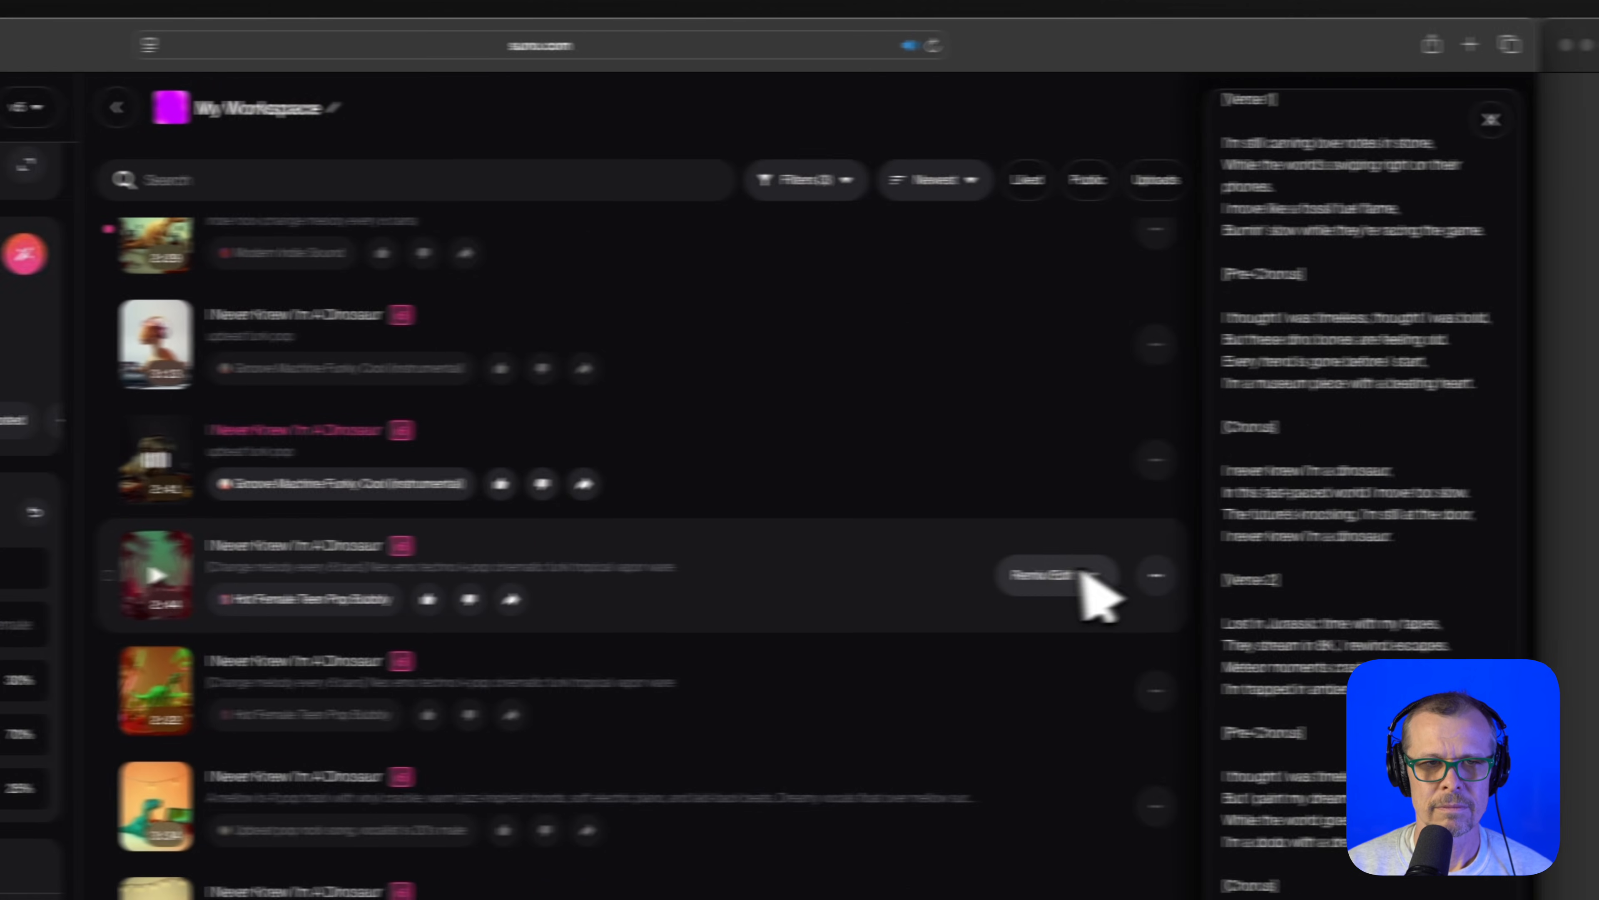
scroll(1272, 419, up, 5)
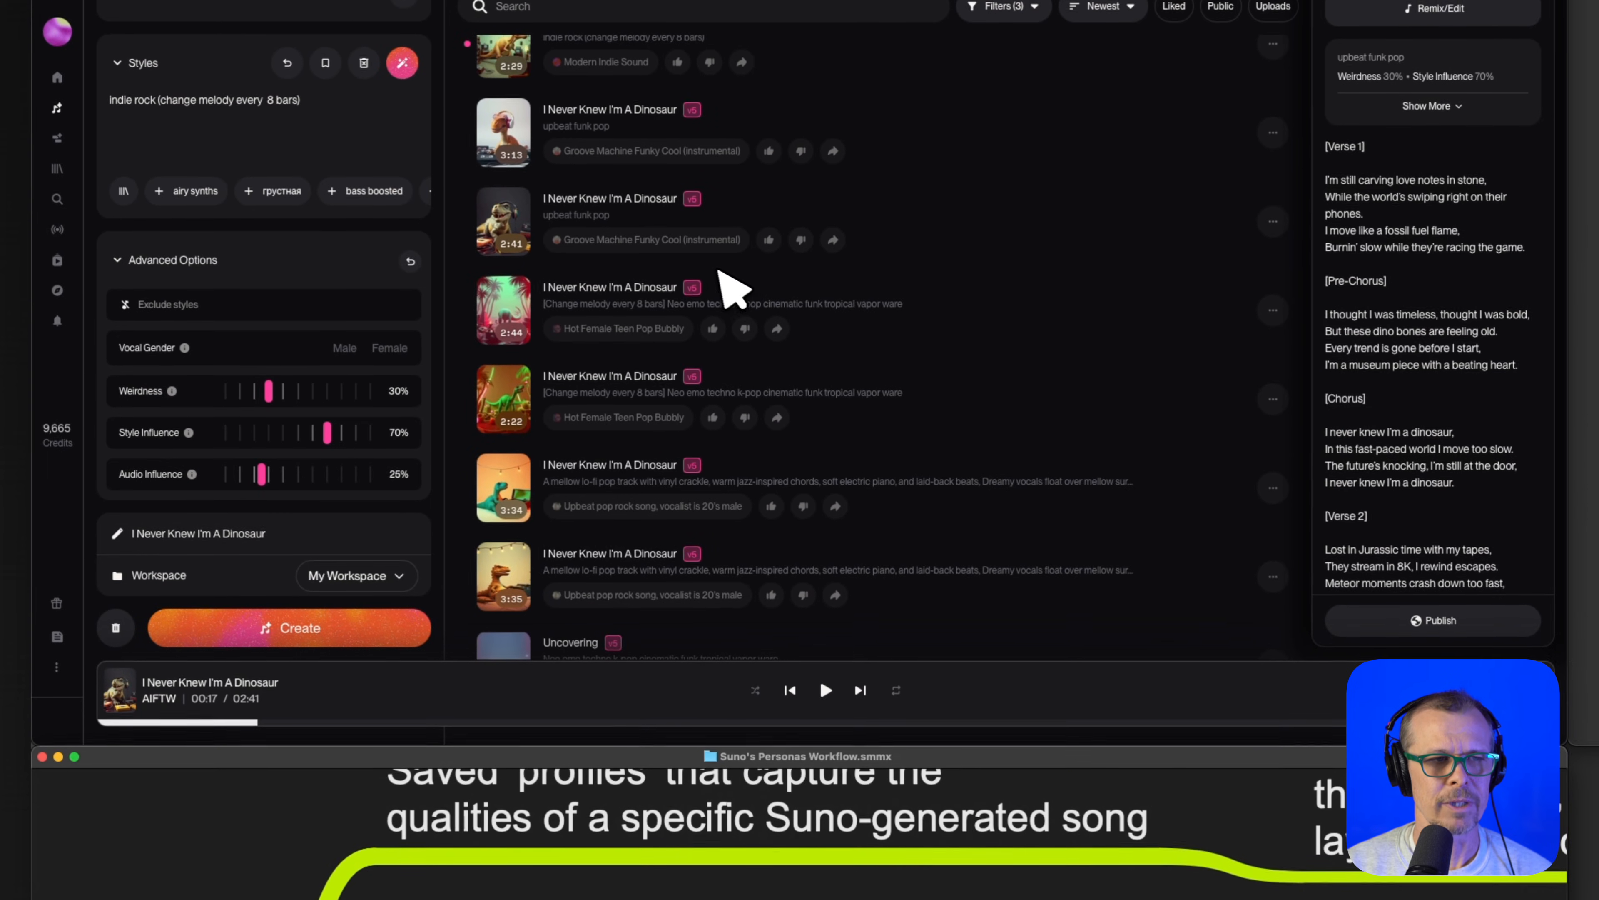
- Play the 2:41 "Modern Indie Sound" version and highlight the first Pre-Chorus and Chorus in its lyrics
scroll(689, 267, up, 3)
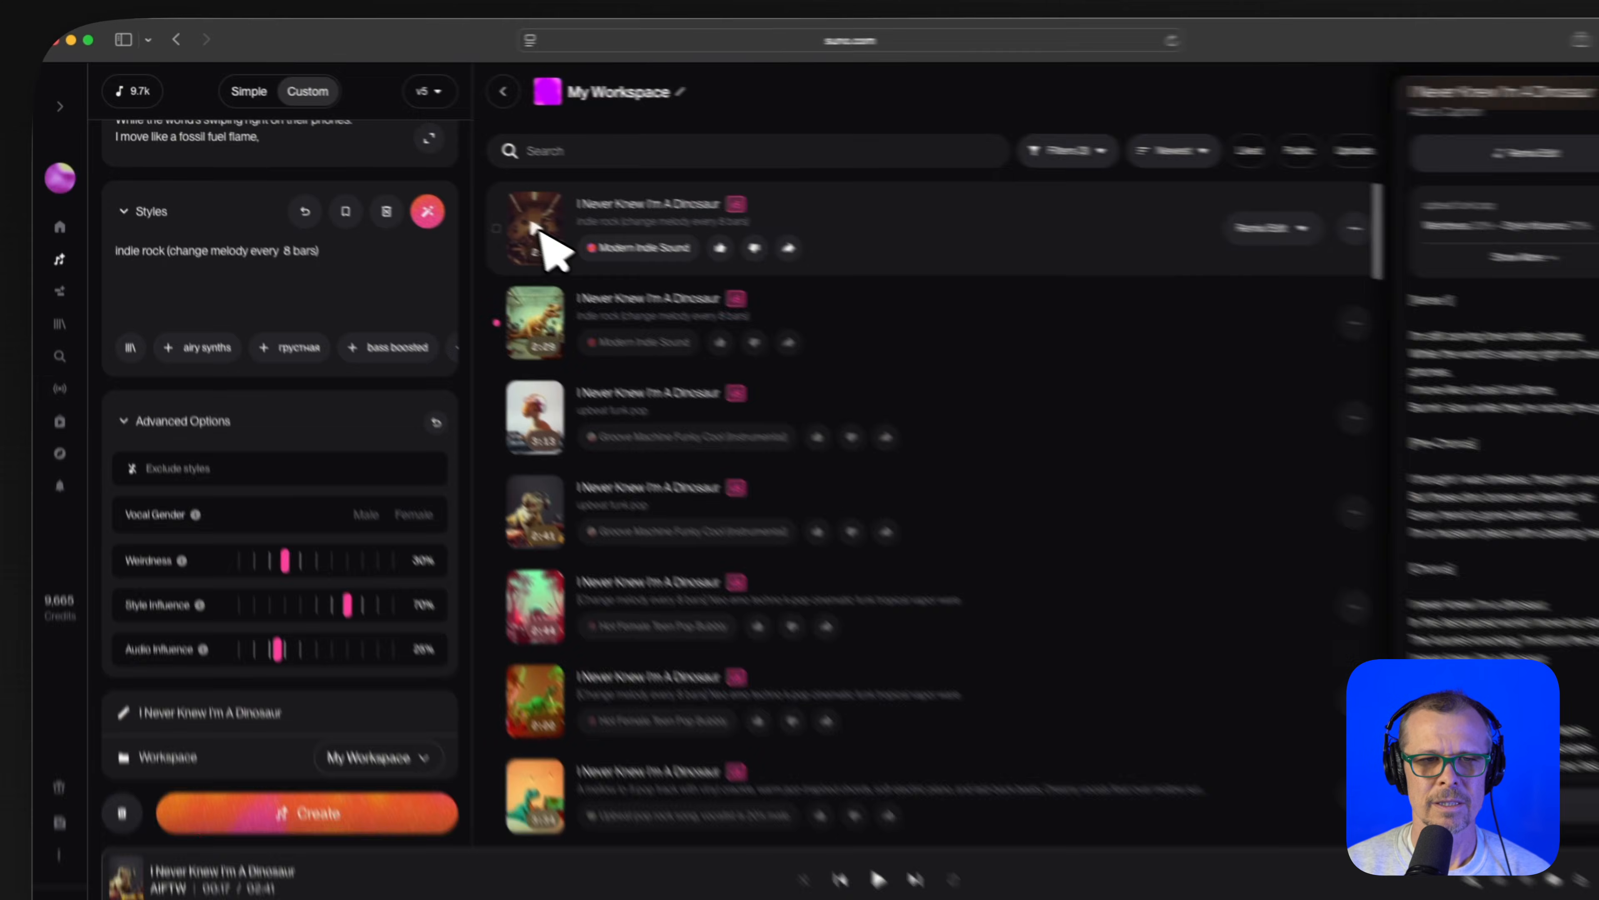
click(269, 117)
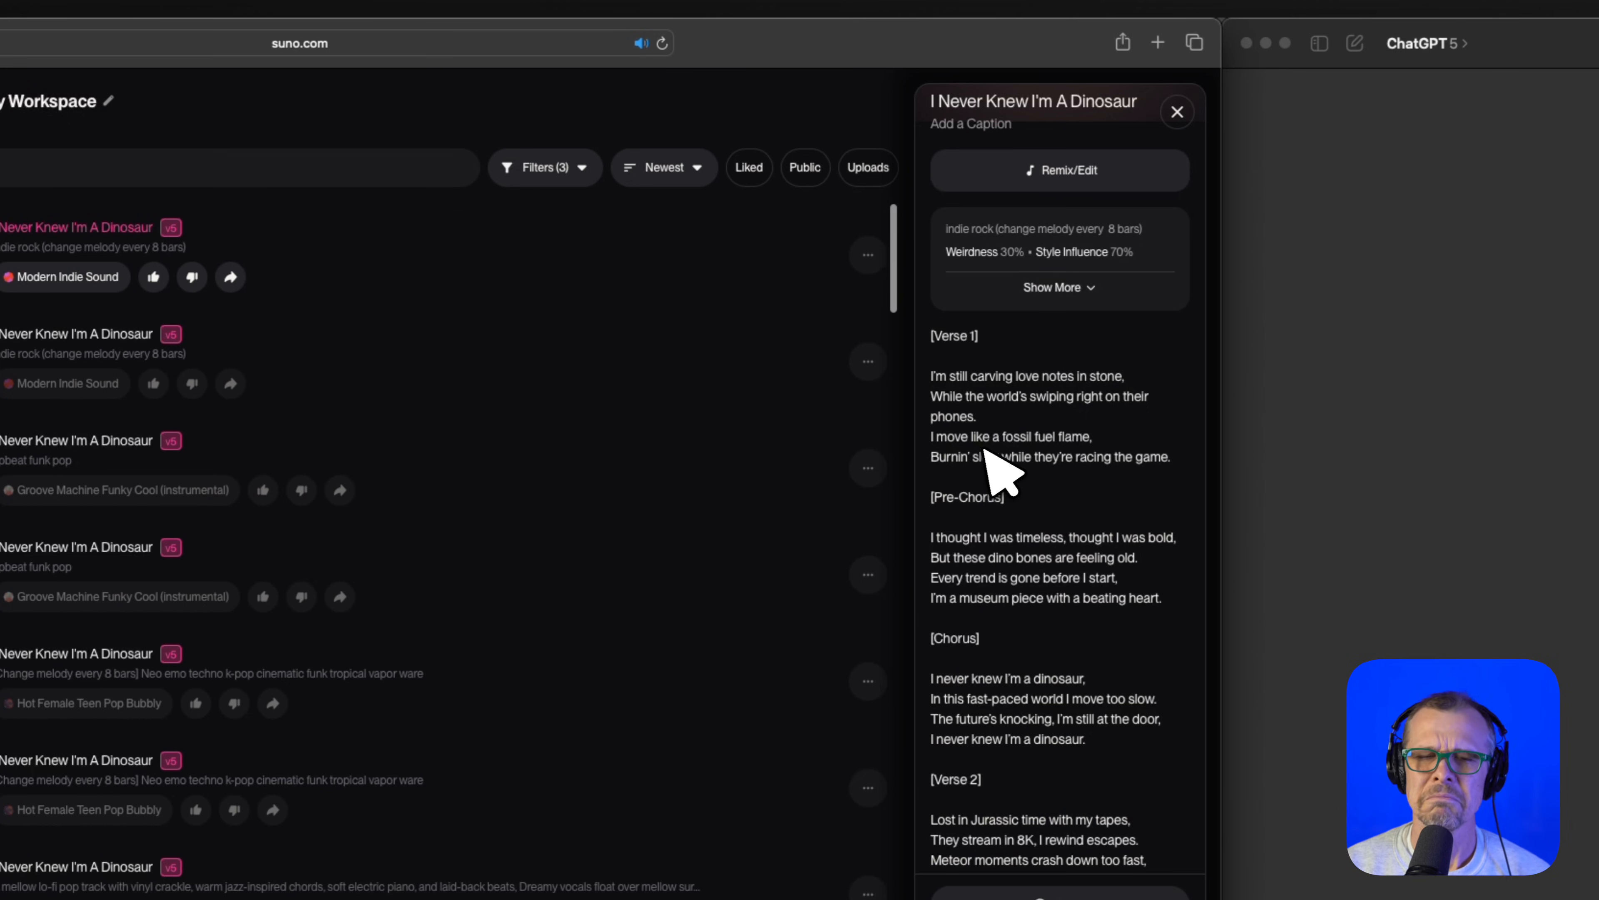
scroll(1002, 469, down, 1)
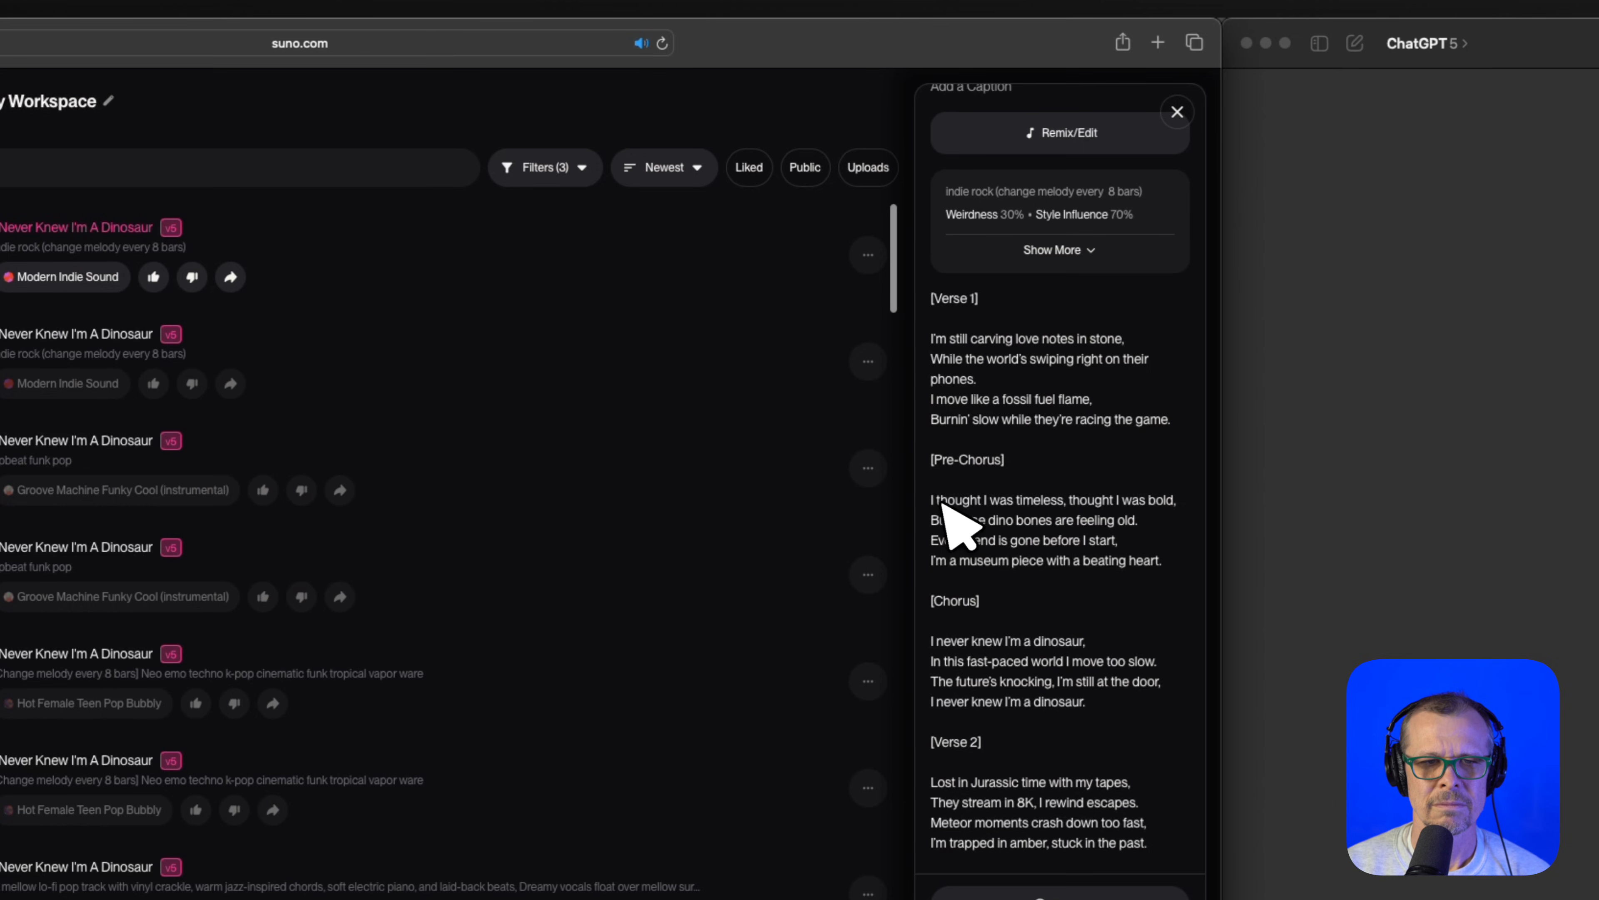
drag(939, 501, 1165, 564)
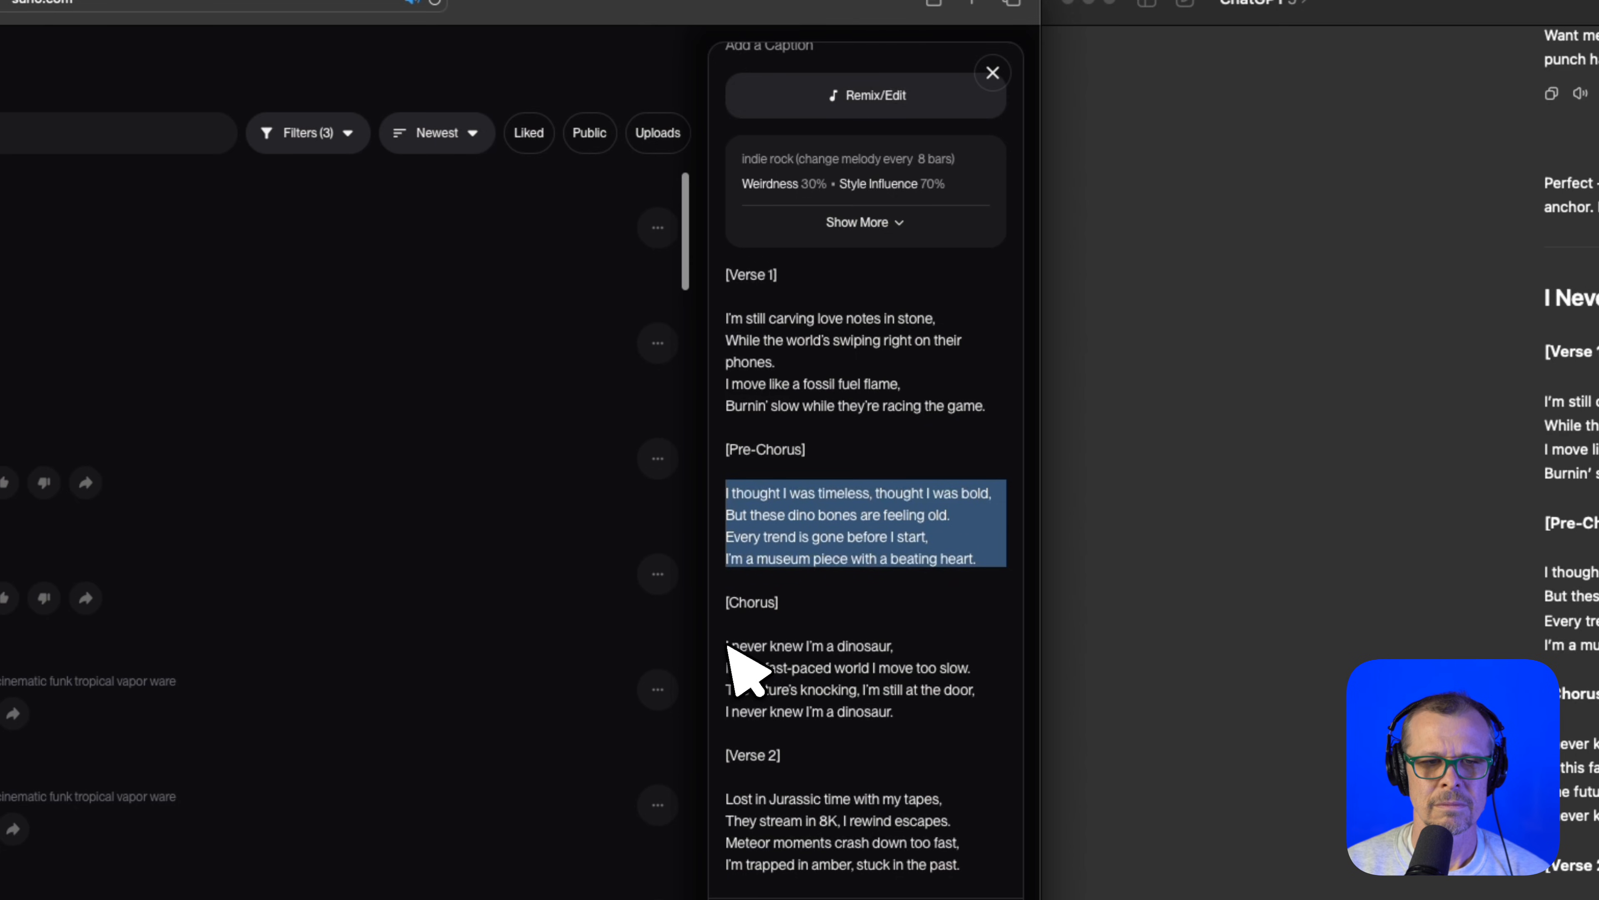
drag(728, 644, 964, 749)
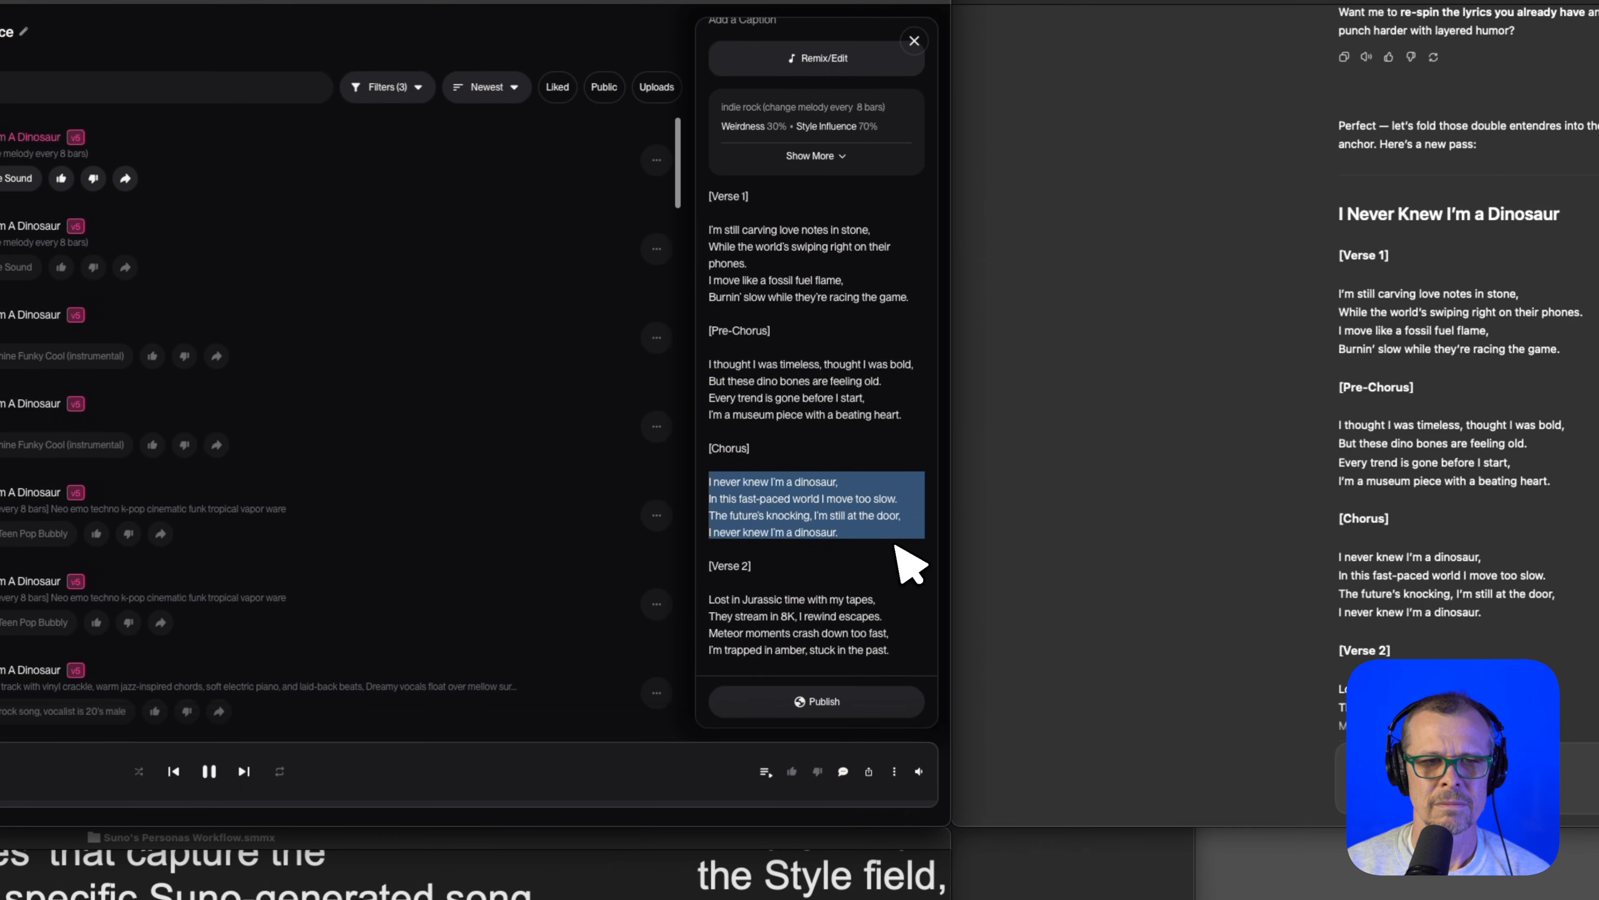
- Highlight Verse 2 and the second Chorus in the lyrics while listening to the 2:41 "Modern Indie Sound" version
scroll(907, 560, down, 3)
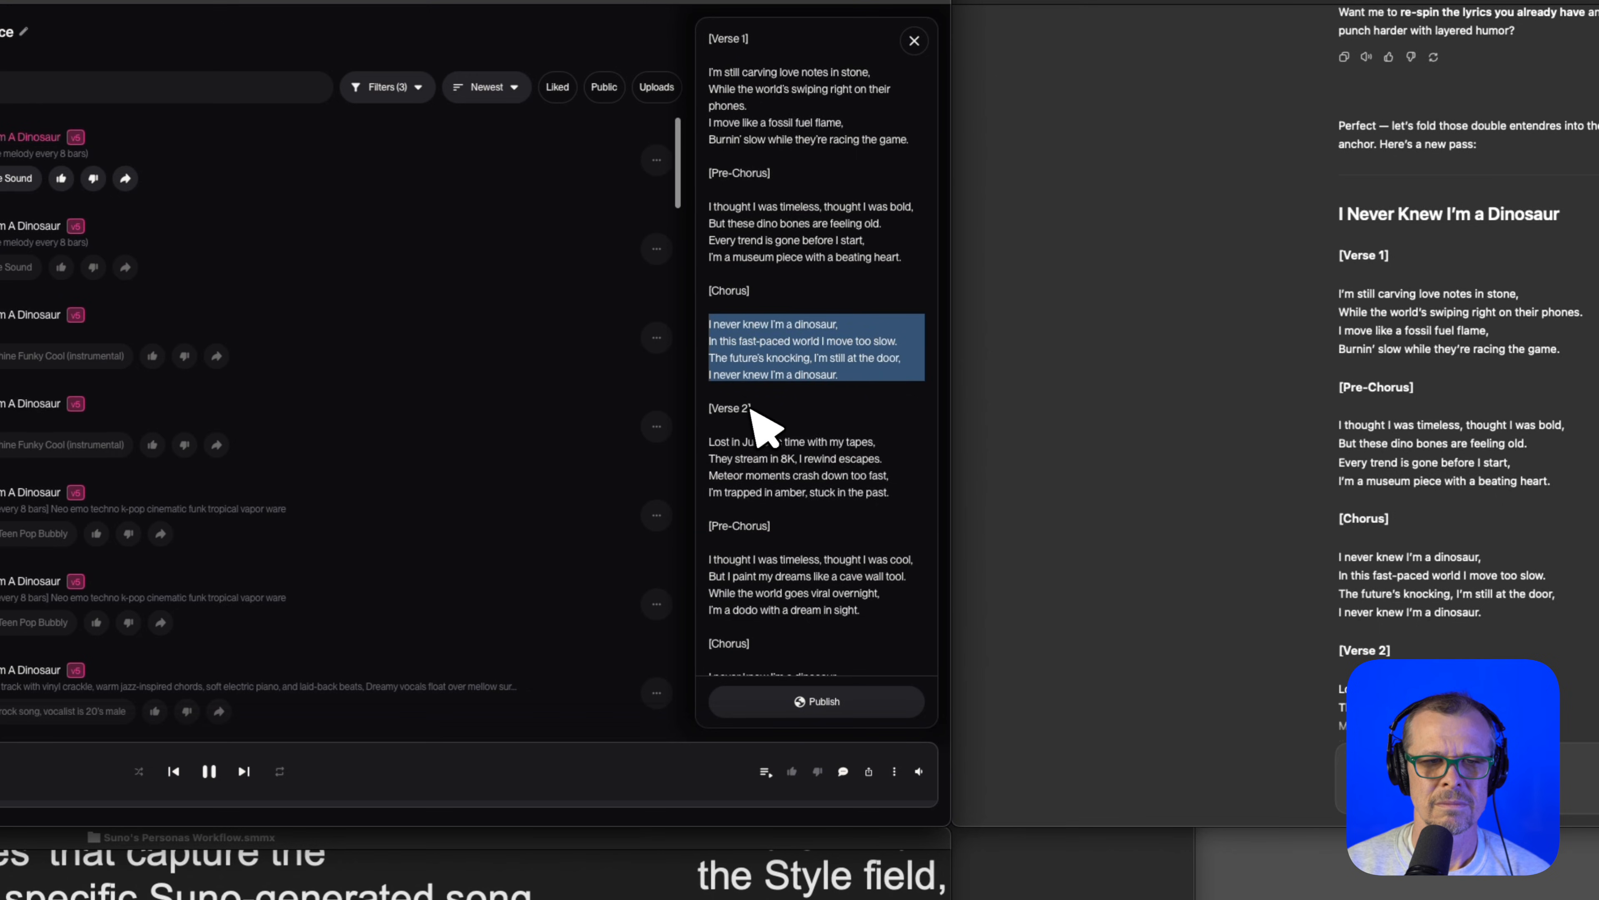
drag(710, 441, 879, 507)
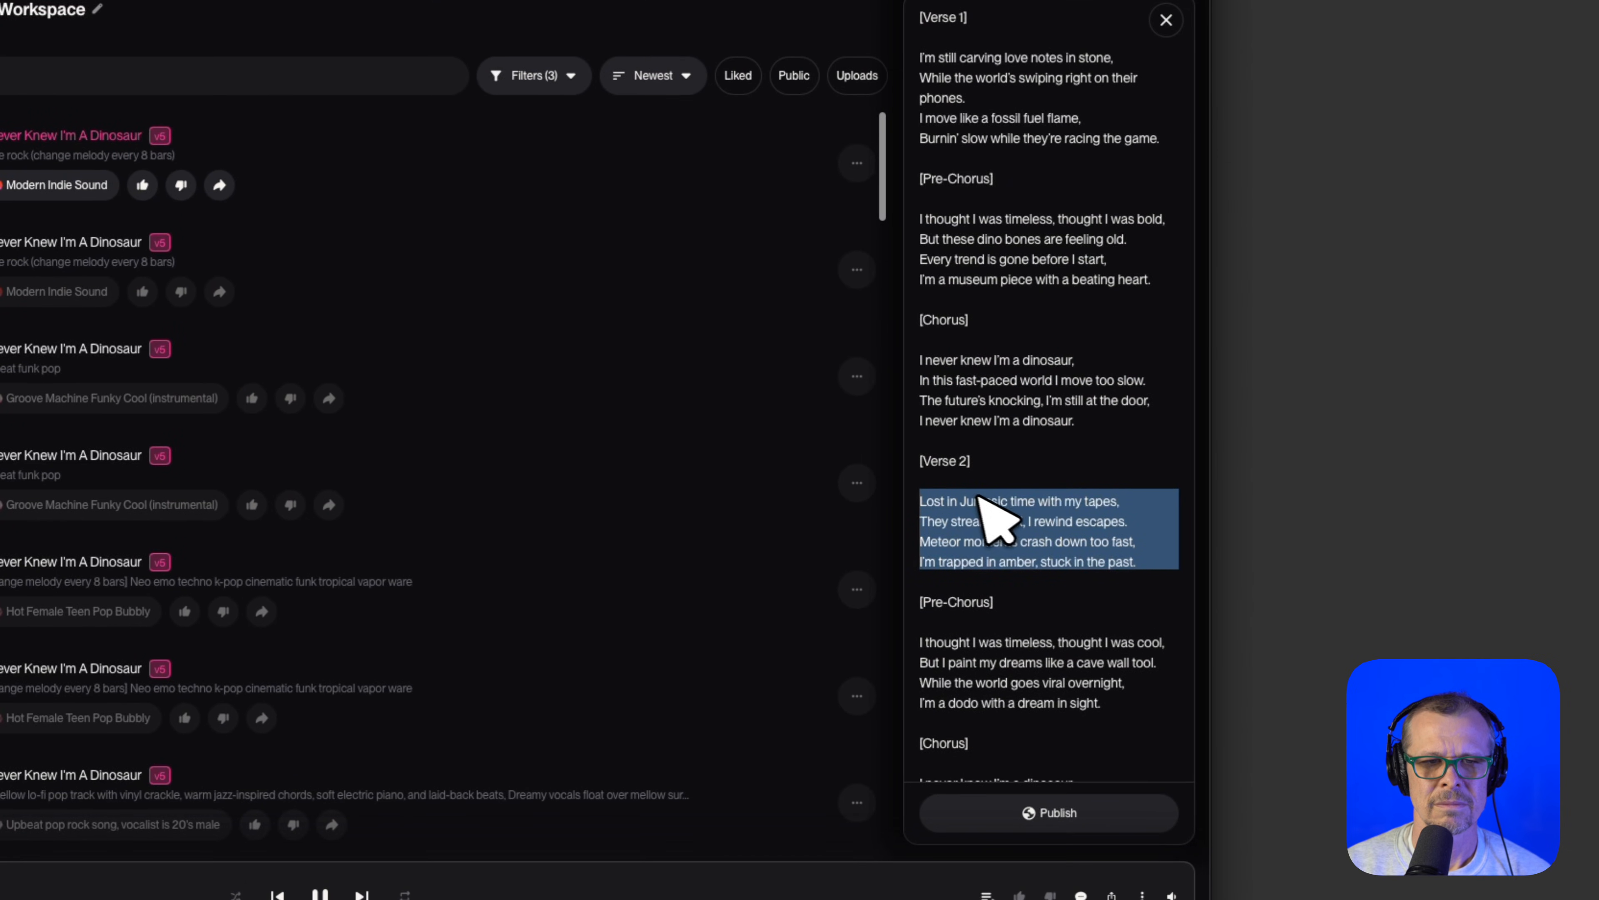
mouse_move(848, 479)
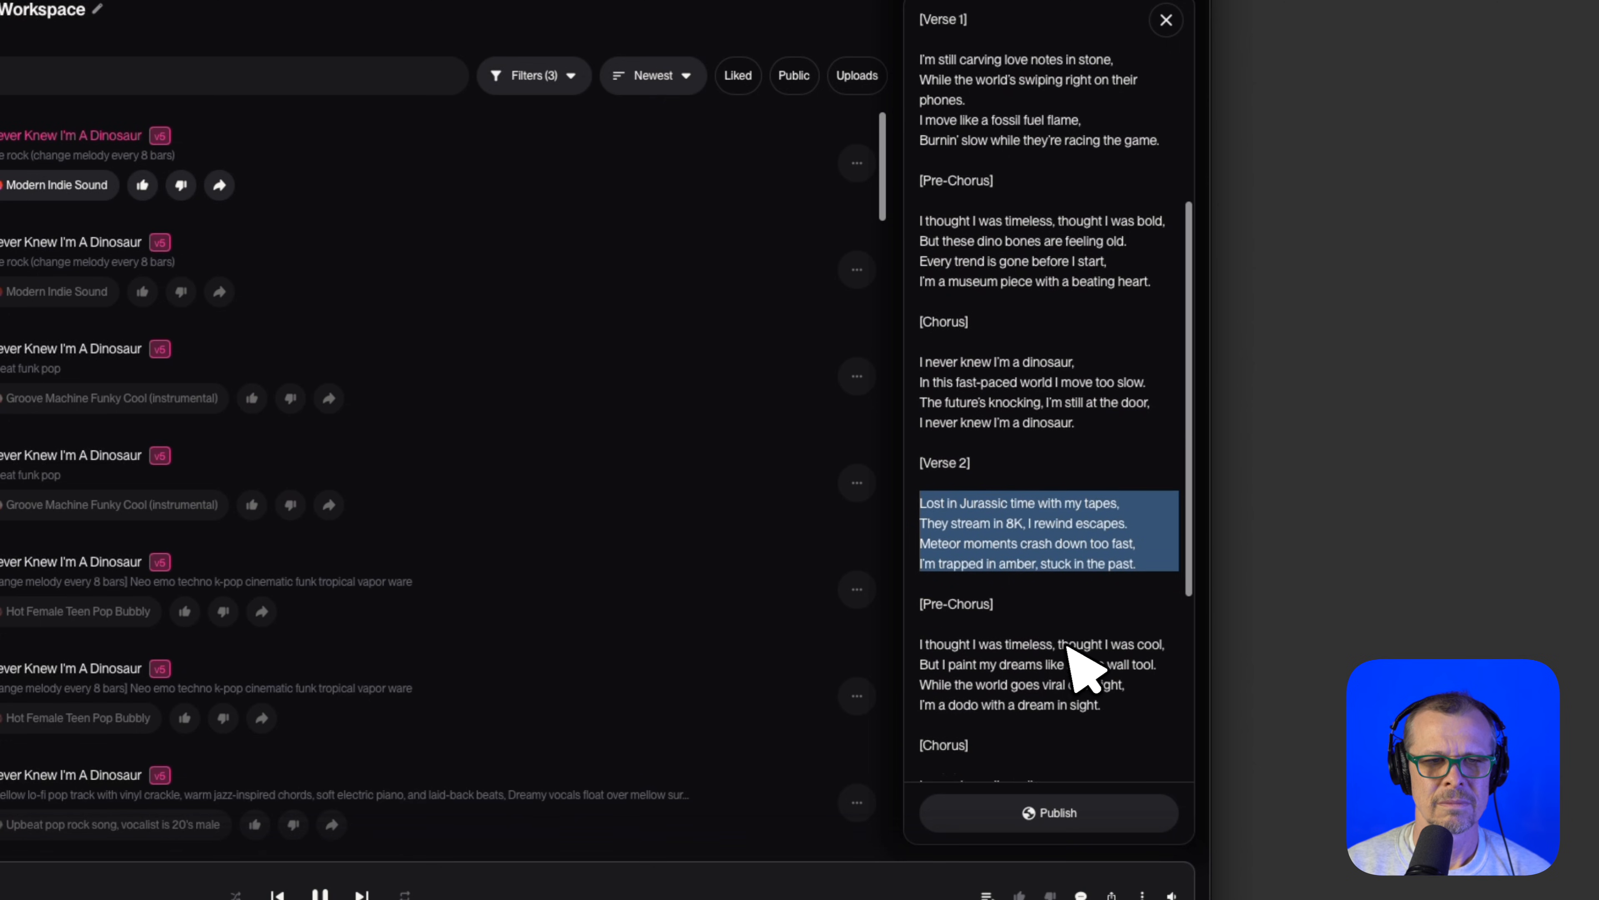
scroll(1078, 658, down, 4)
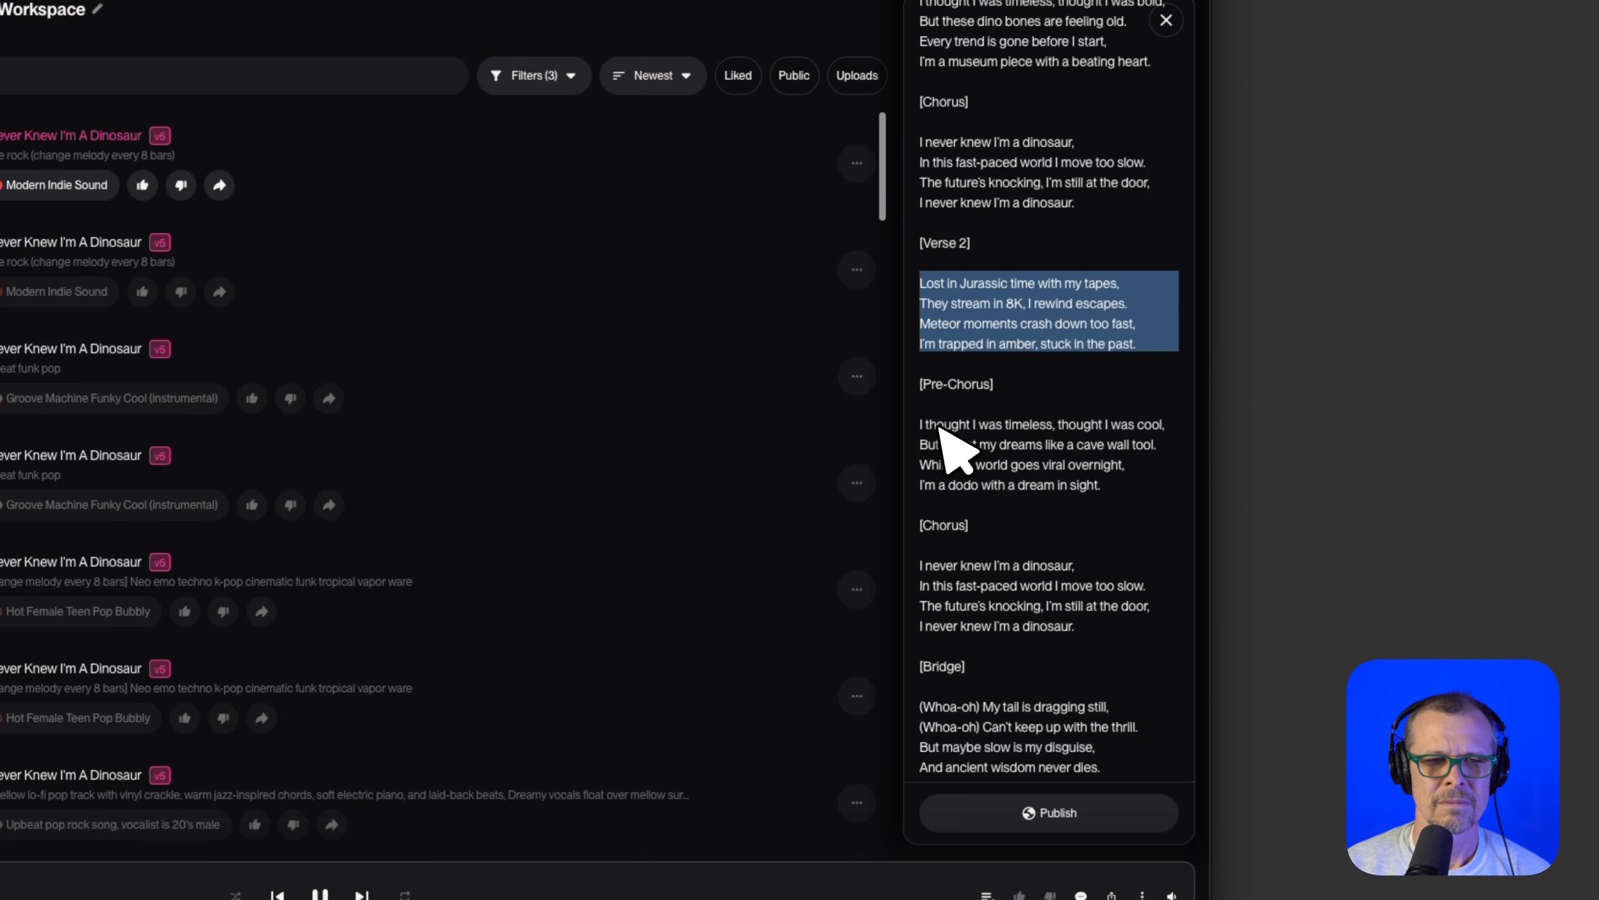
drag(919, 567, 994, 605)
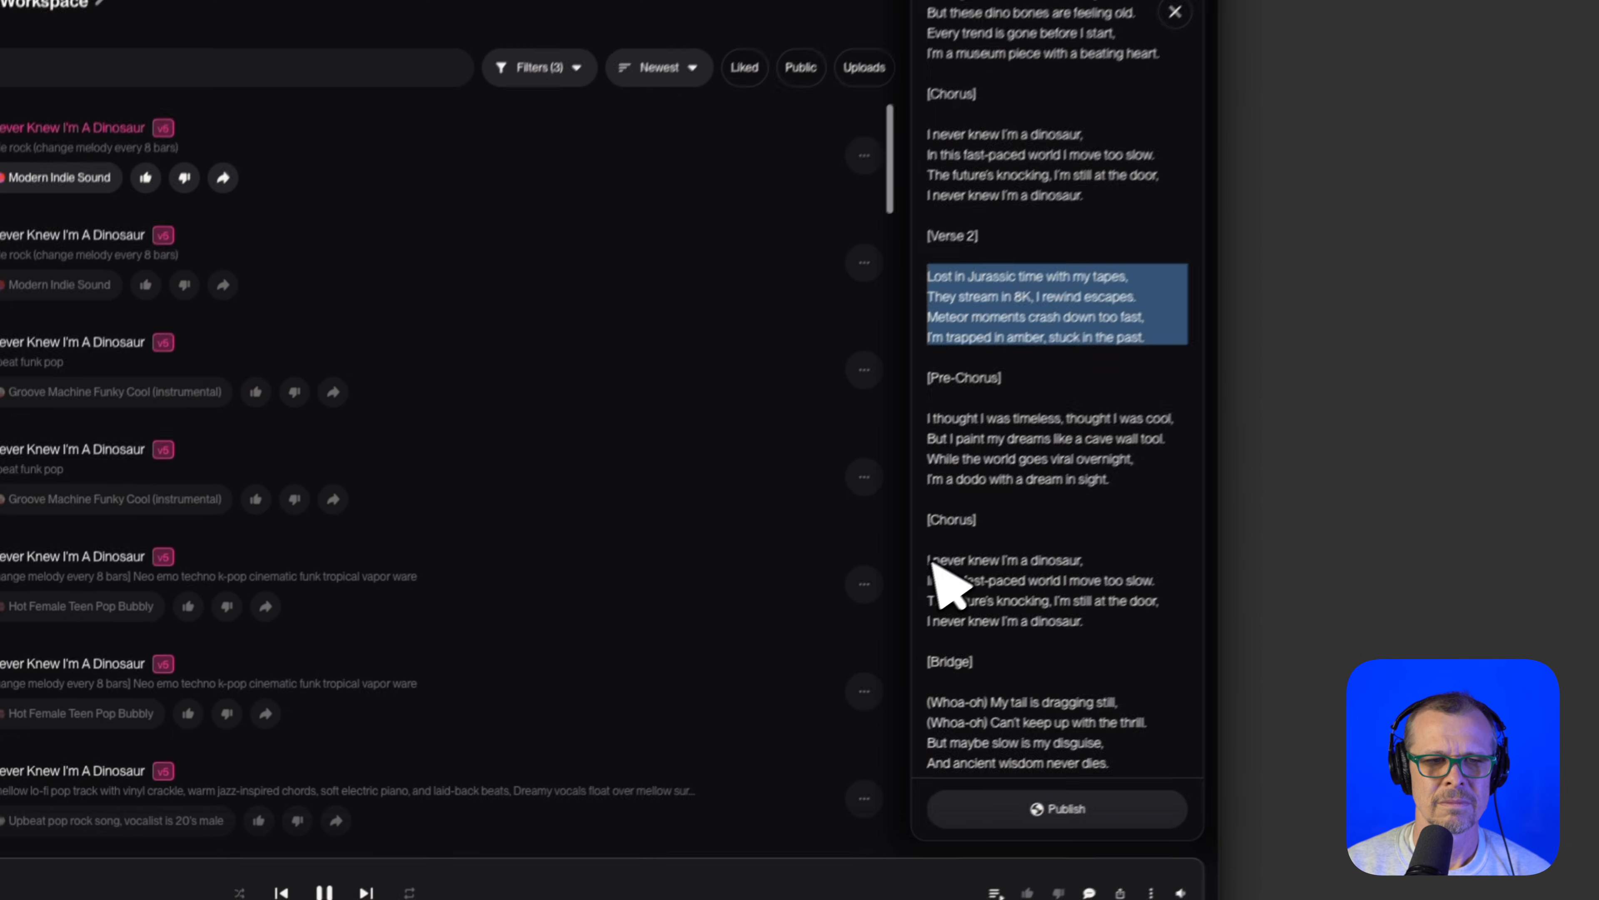
drag(1083, 542, 1278, 564)
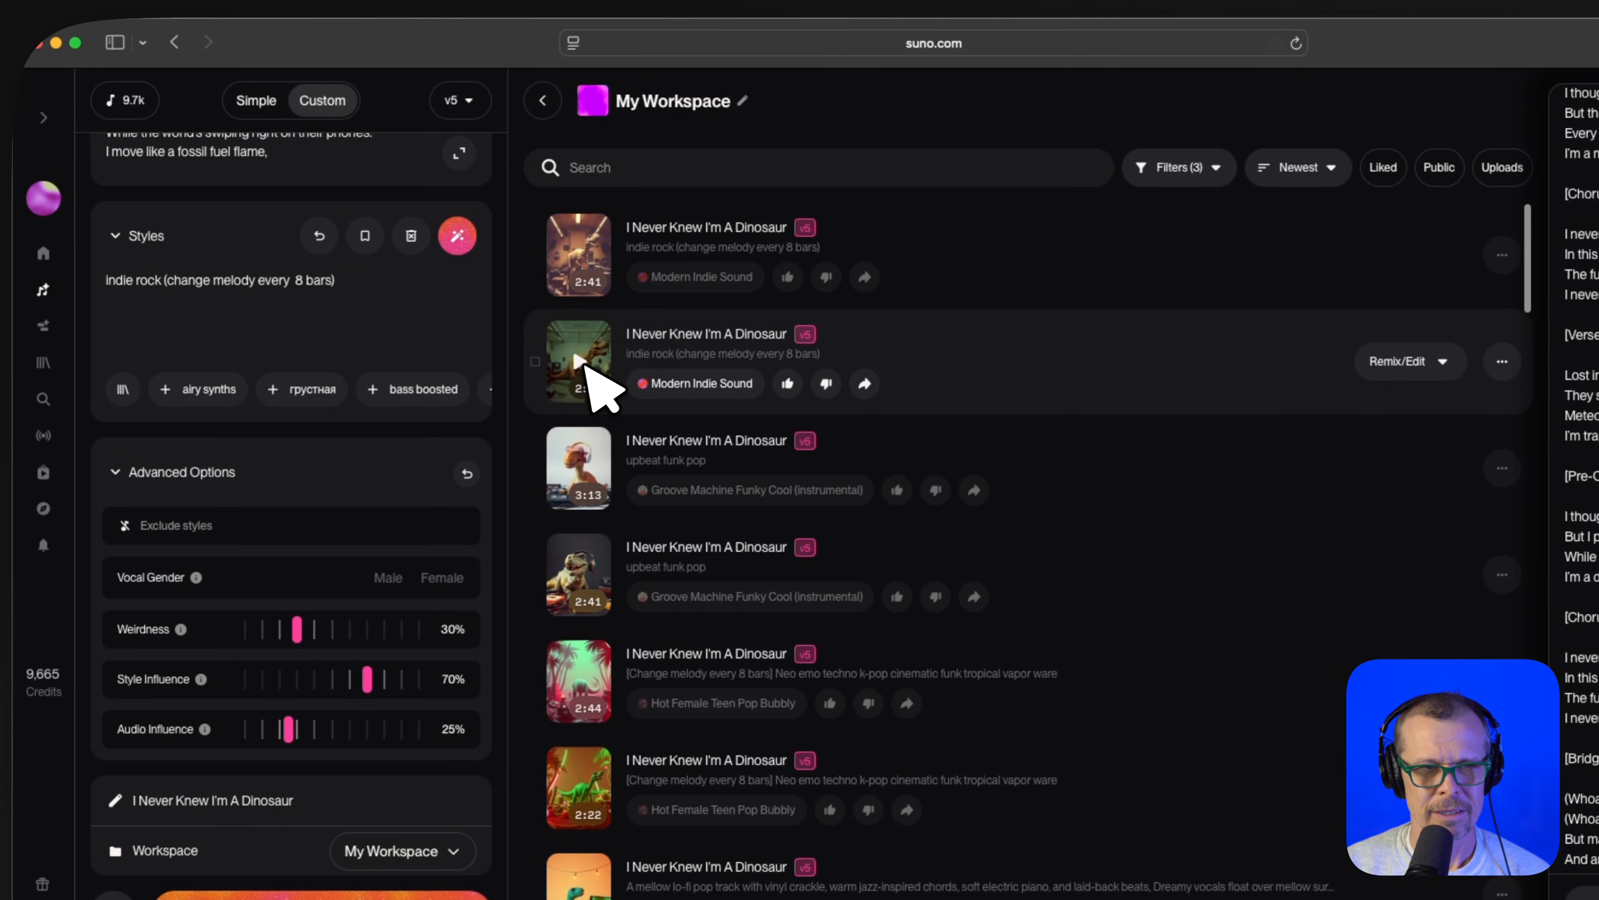
- Switch playback between the 2:29 and 2:41 "Modern Indie Sound" versions to compare how they begin
click(586, 364)
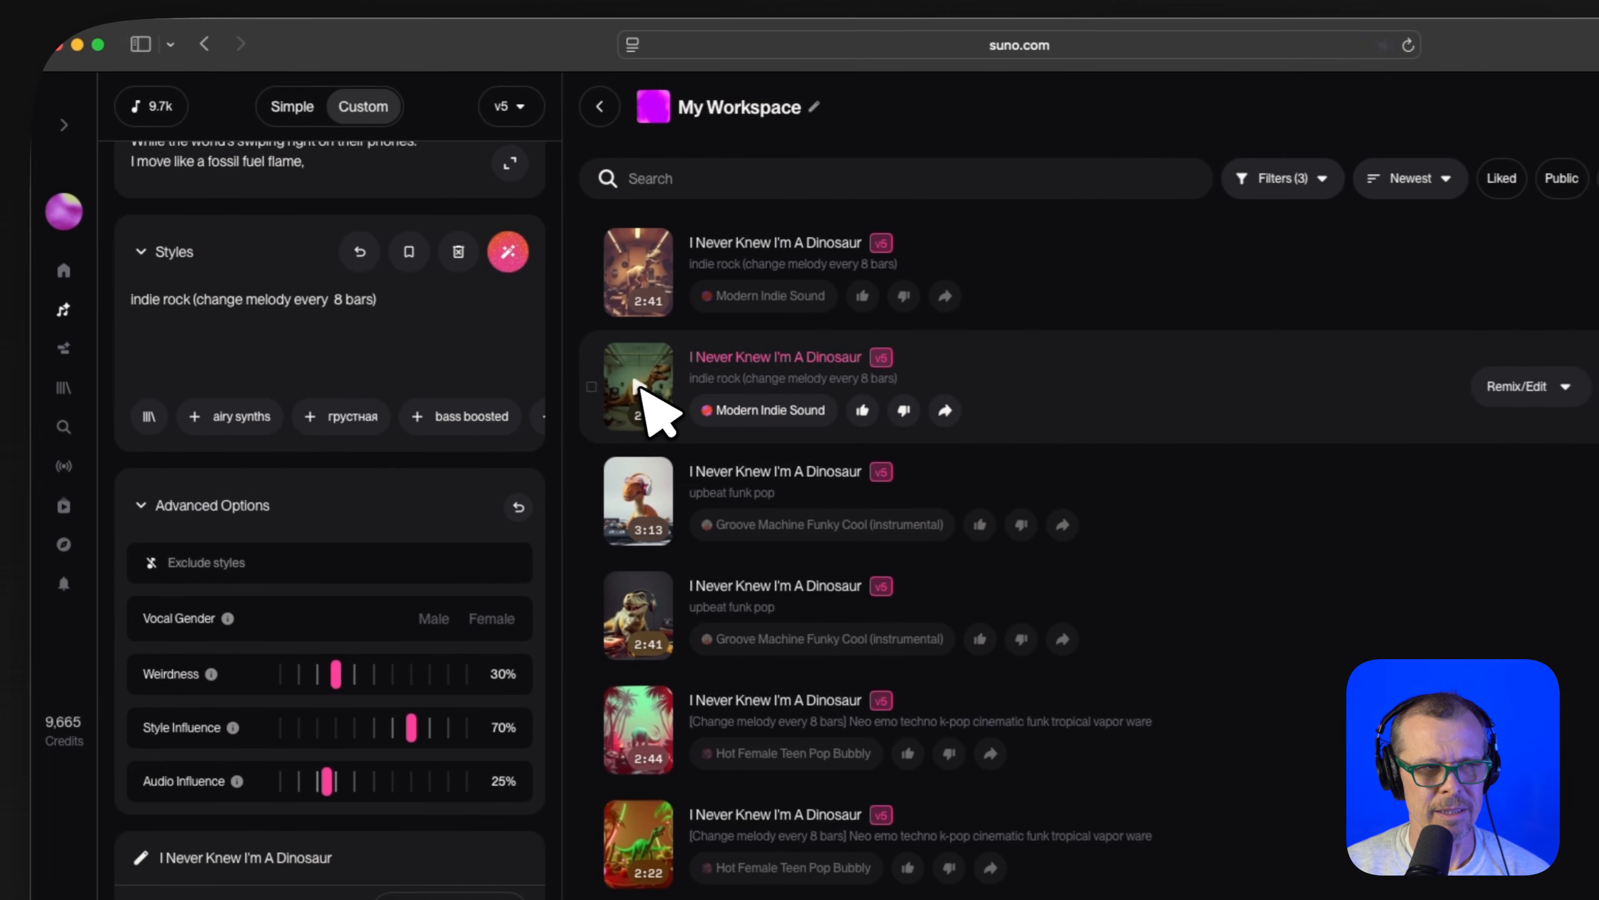
click(646, 274)
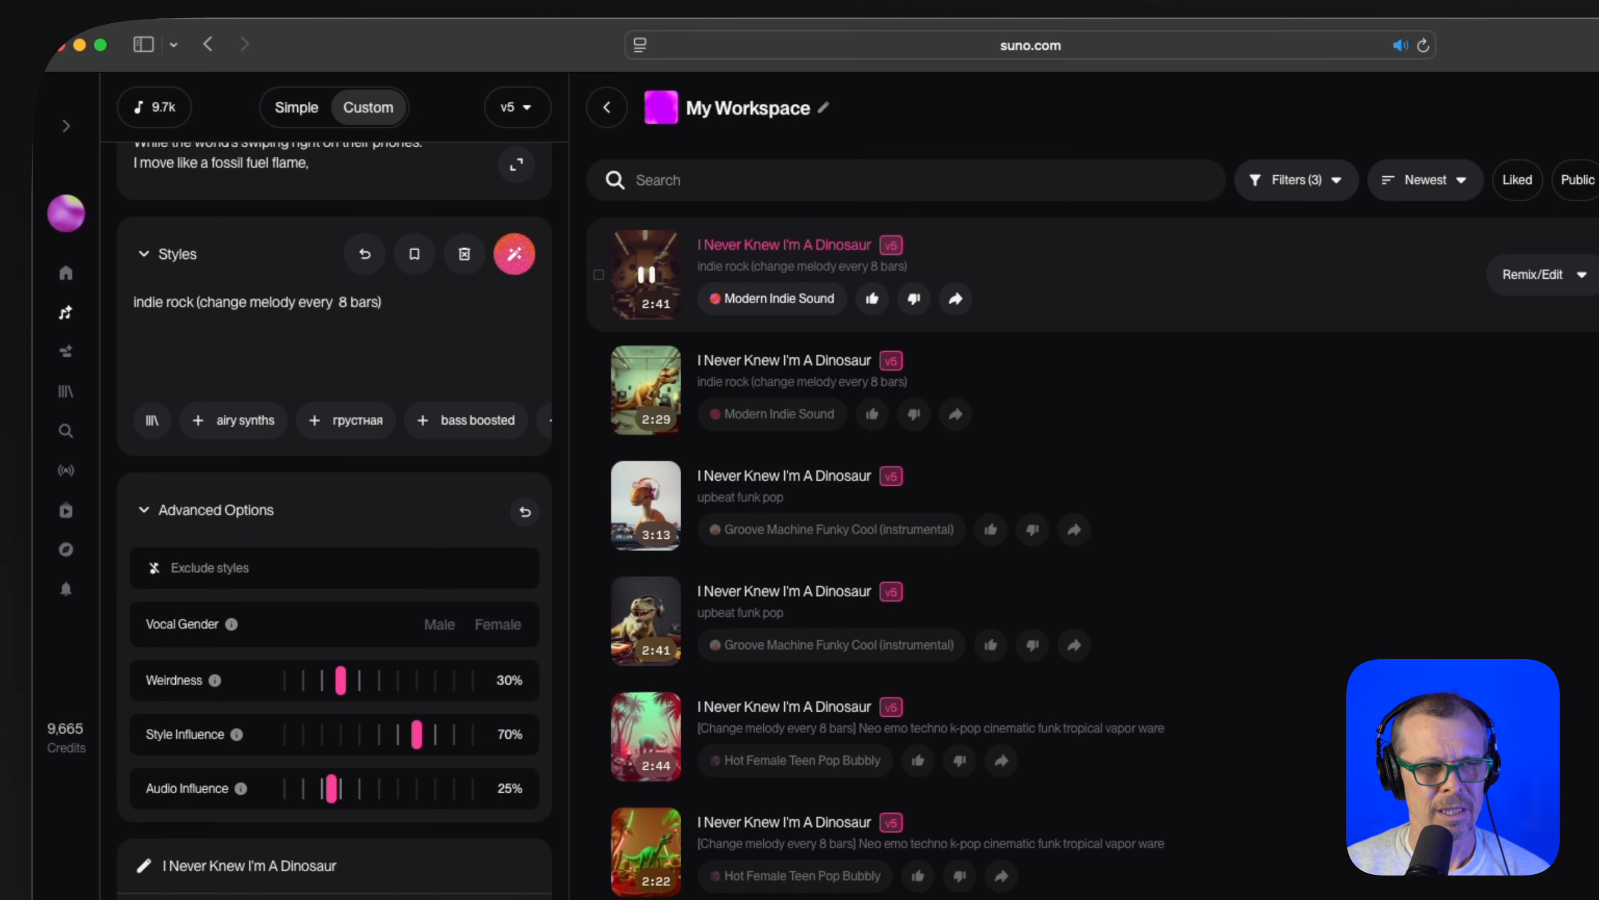
click(645, 274)
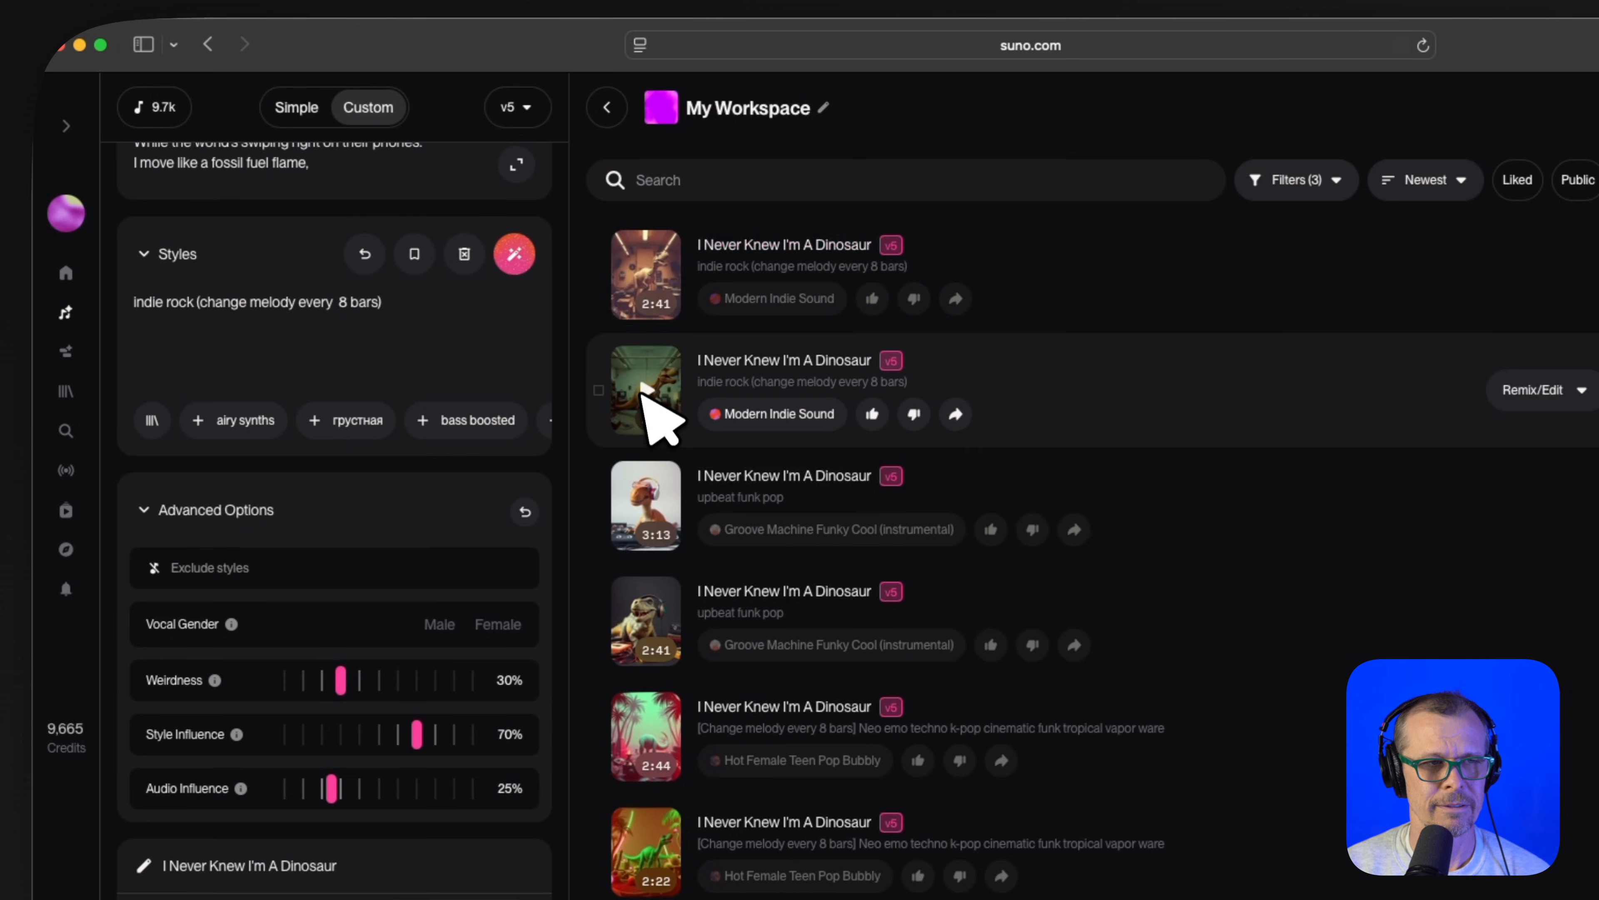
click(644, 387)
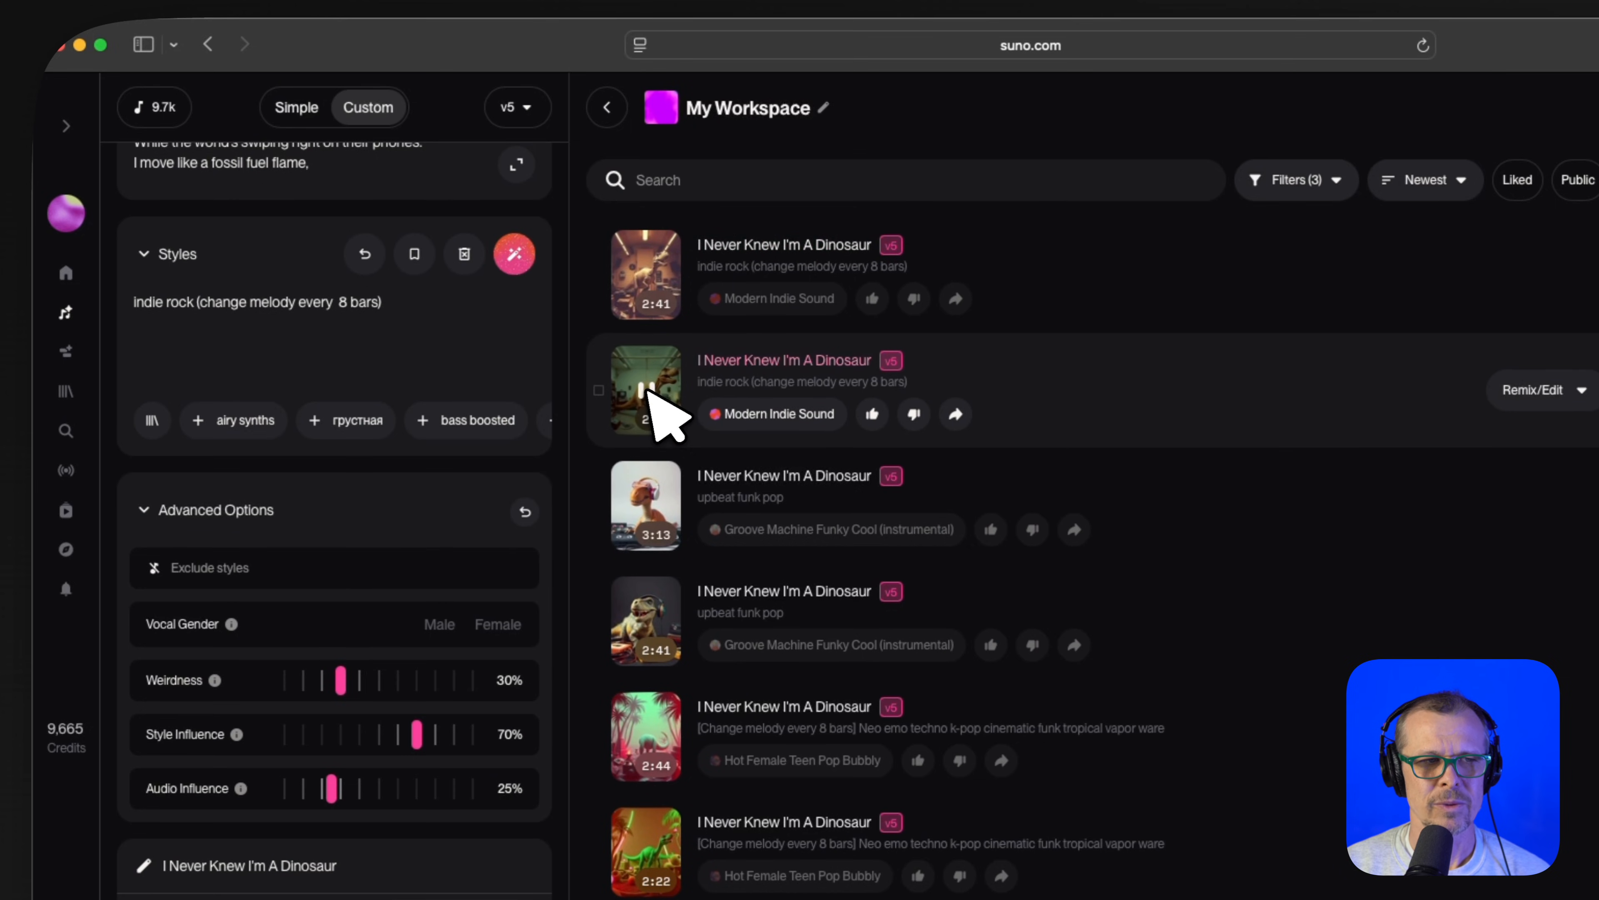
click(652, 397)
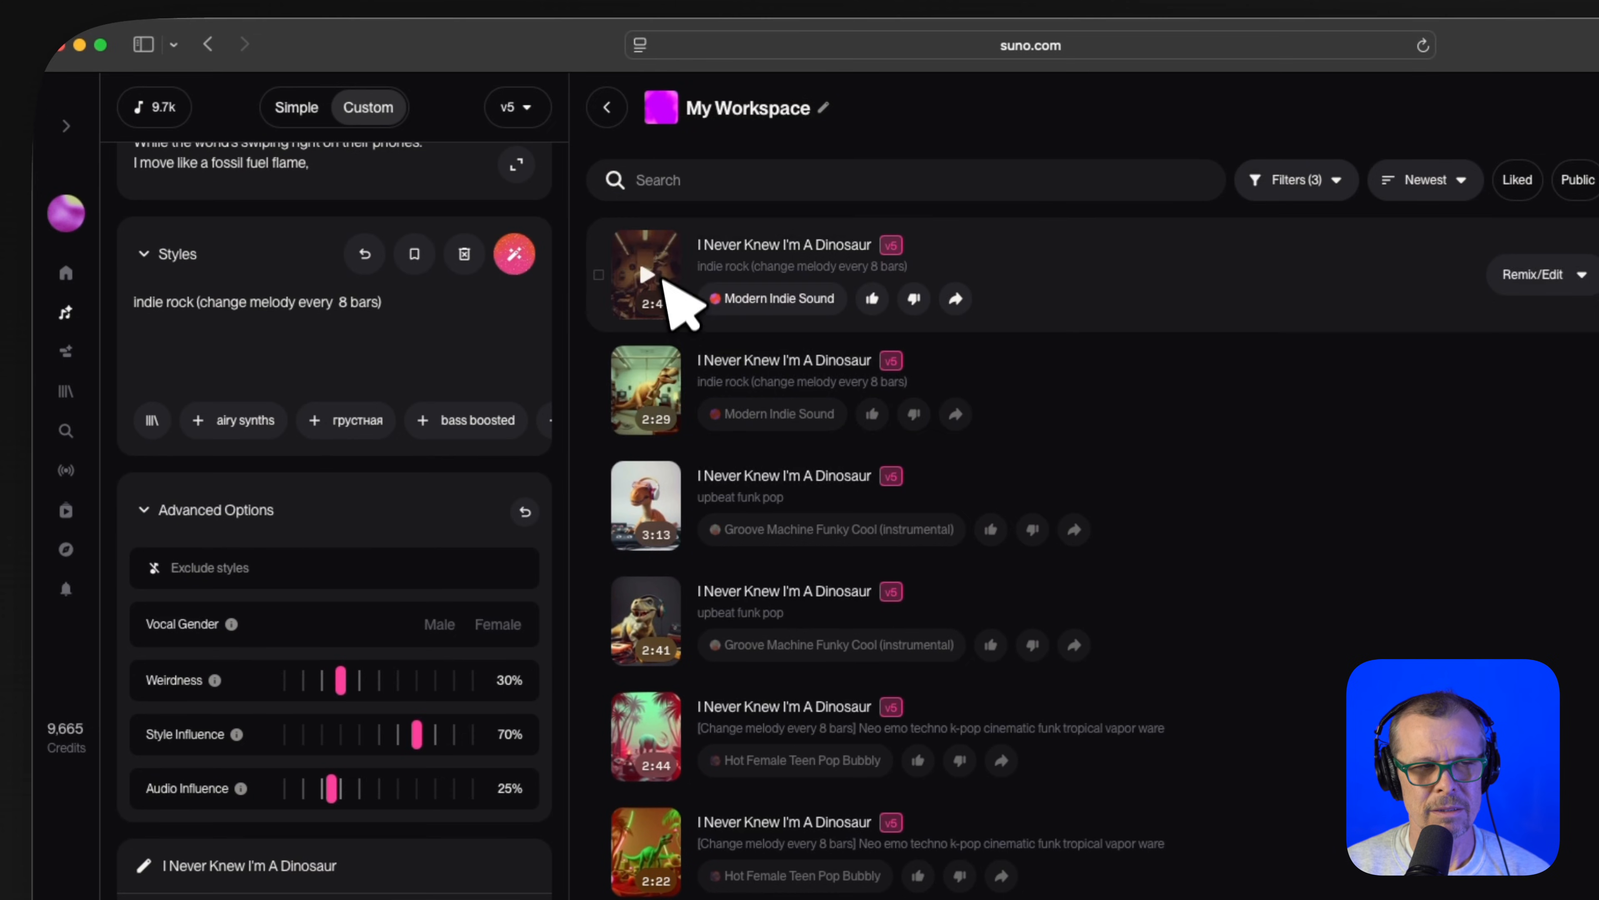
click(631, 267)
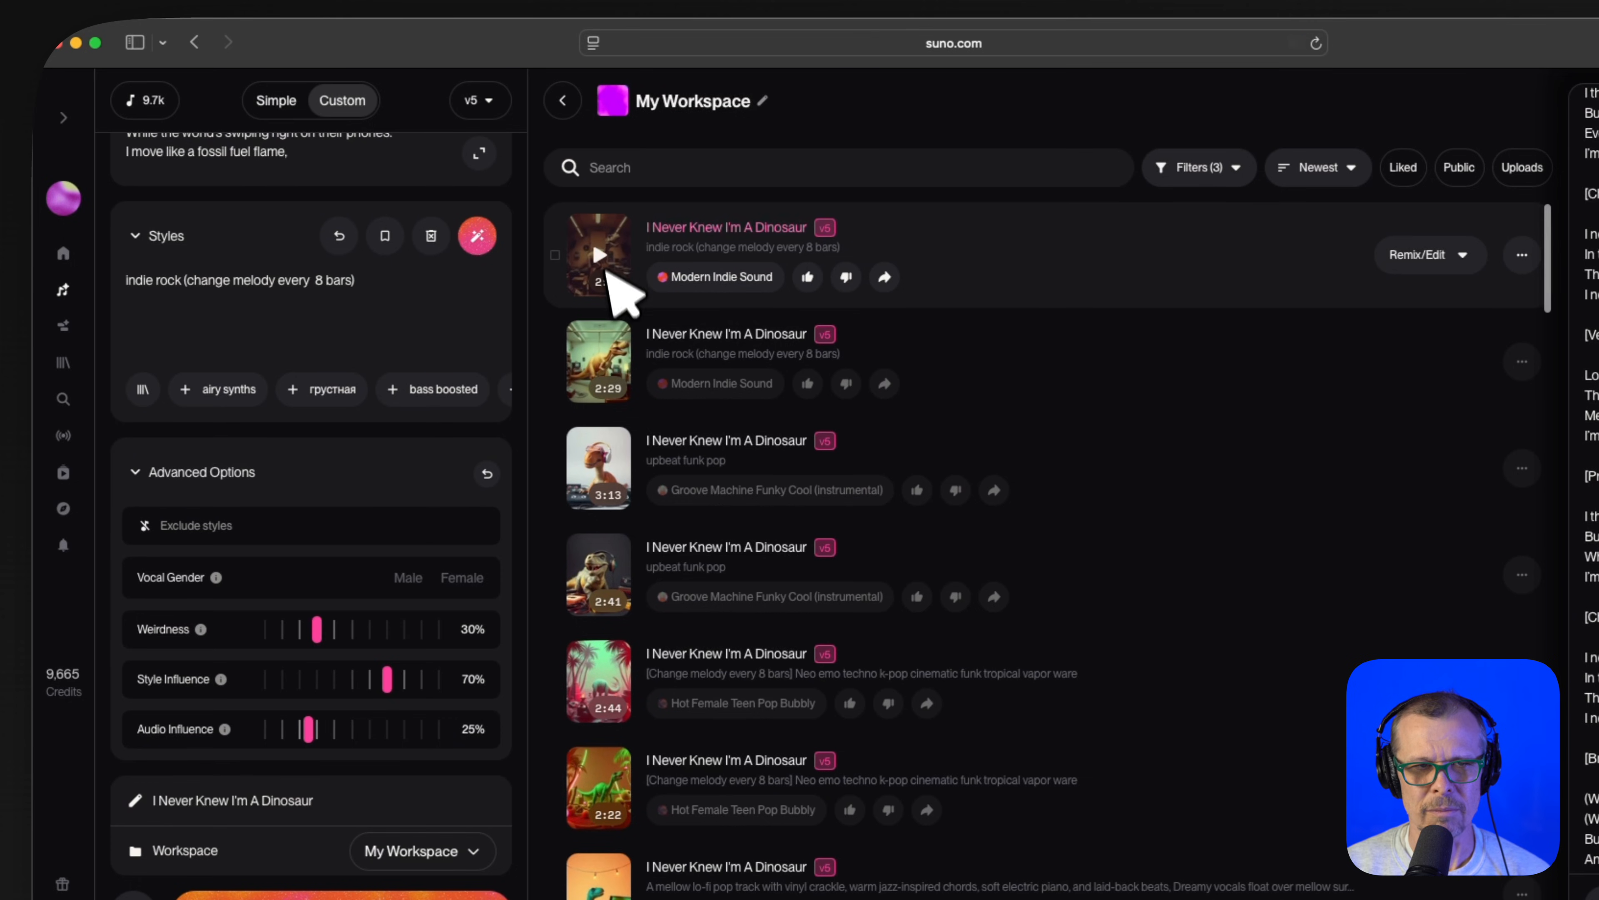
click(602, 361)
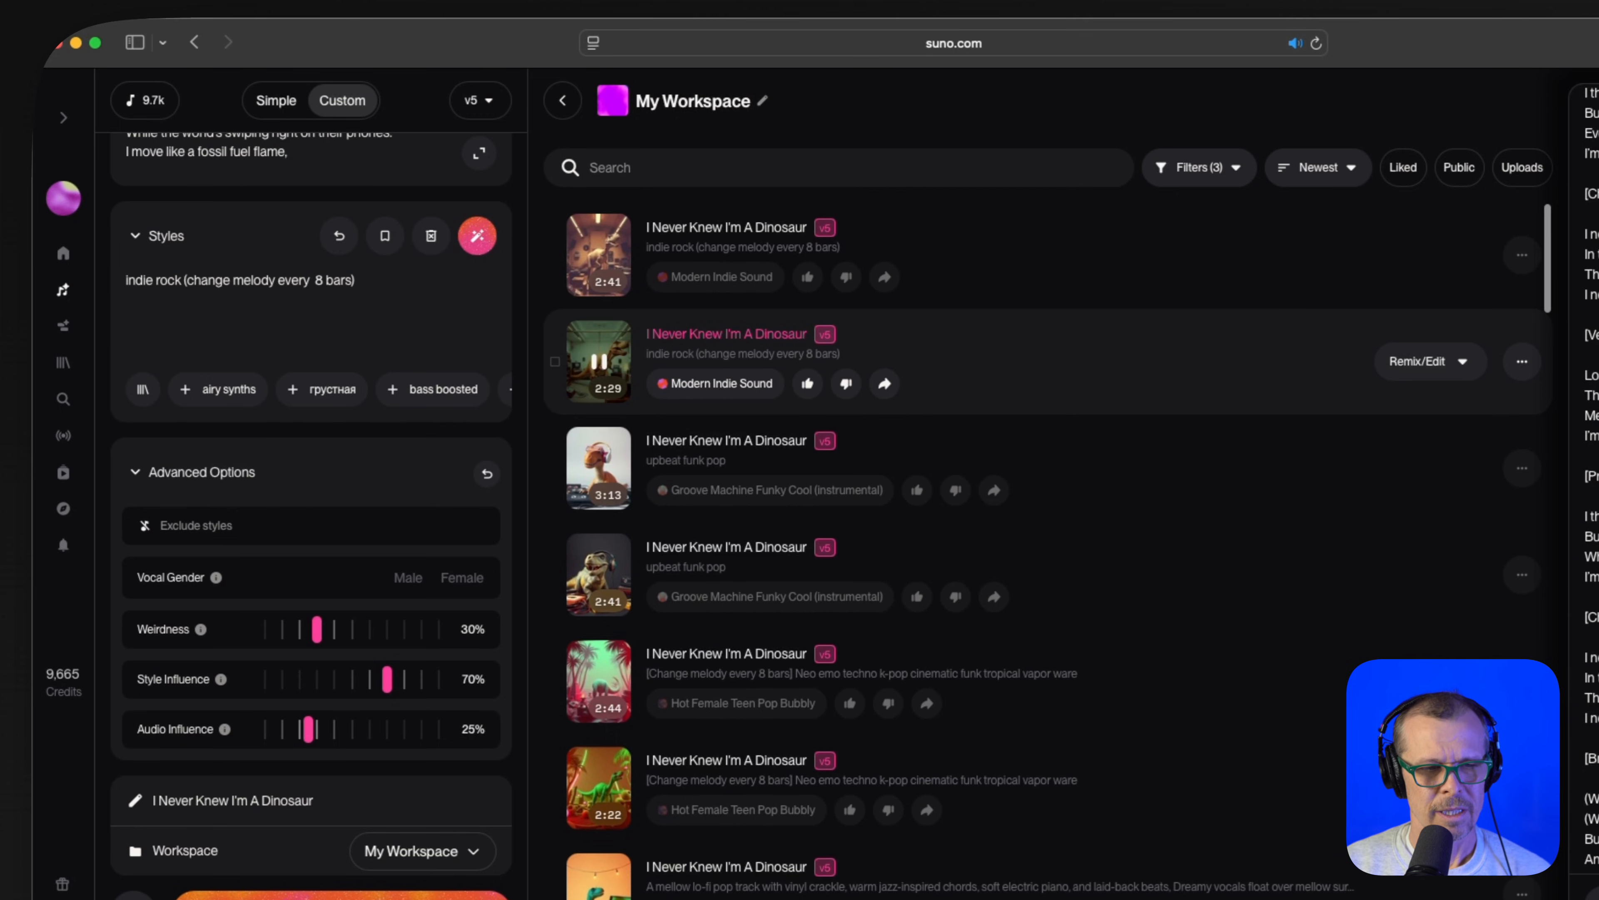
click(604, 369)
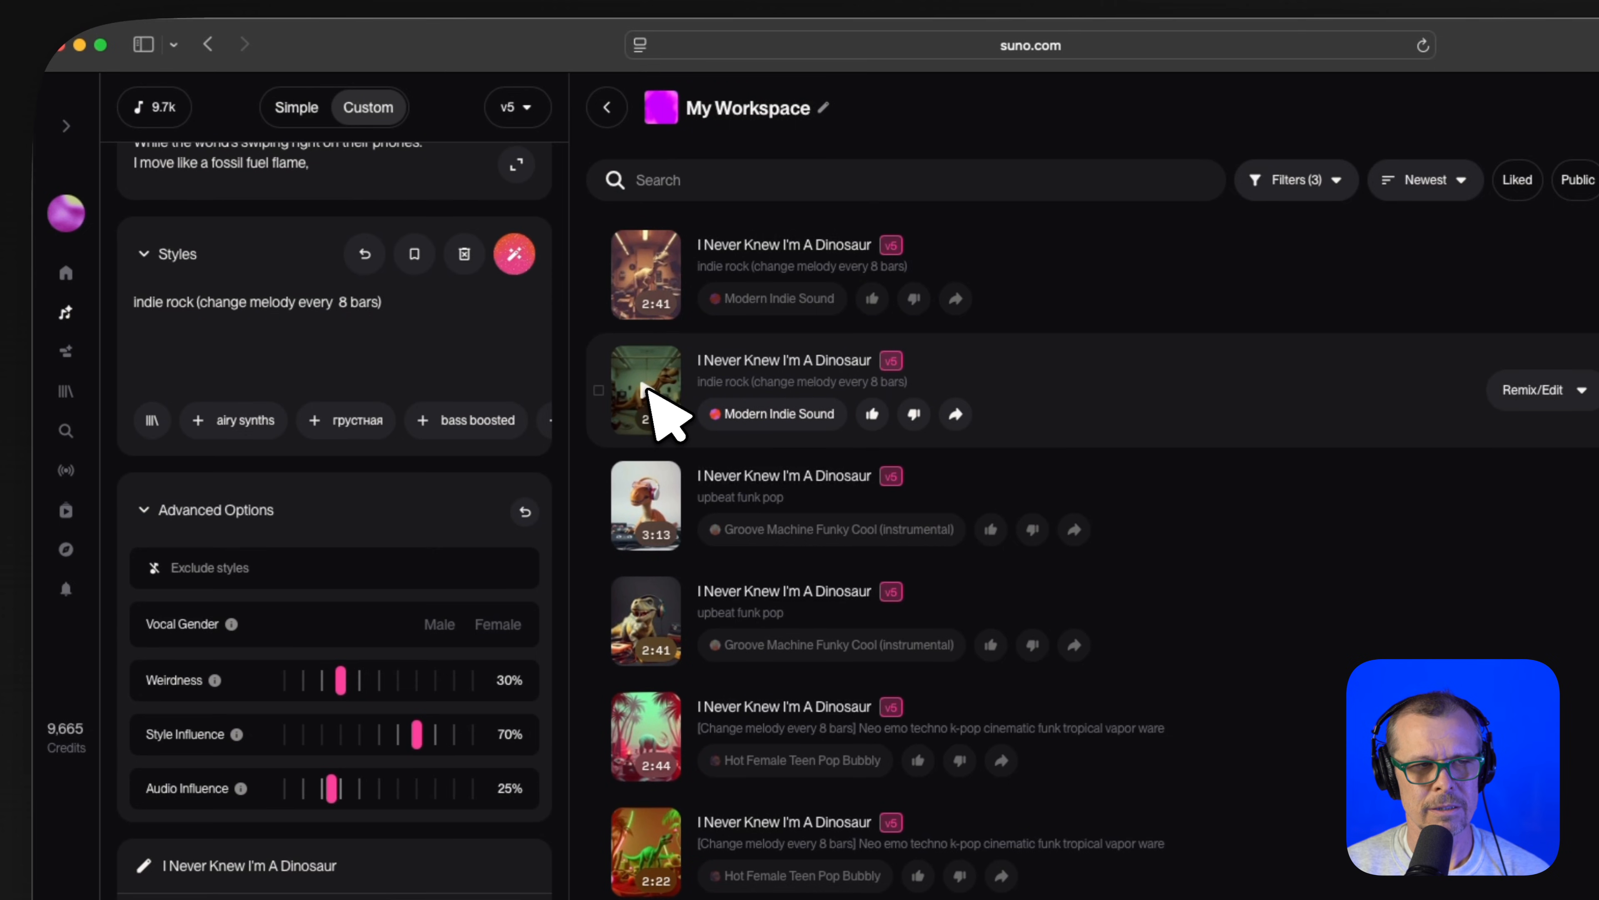
- Replay the start of the 2:41 "Modern Indie Sound" version briefly, and switch playback to the 2:29 version
click(646, 278)
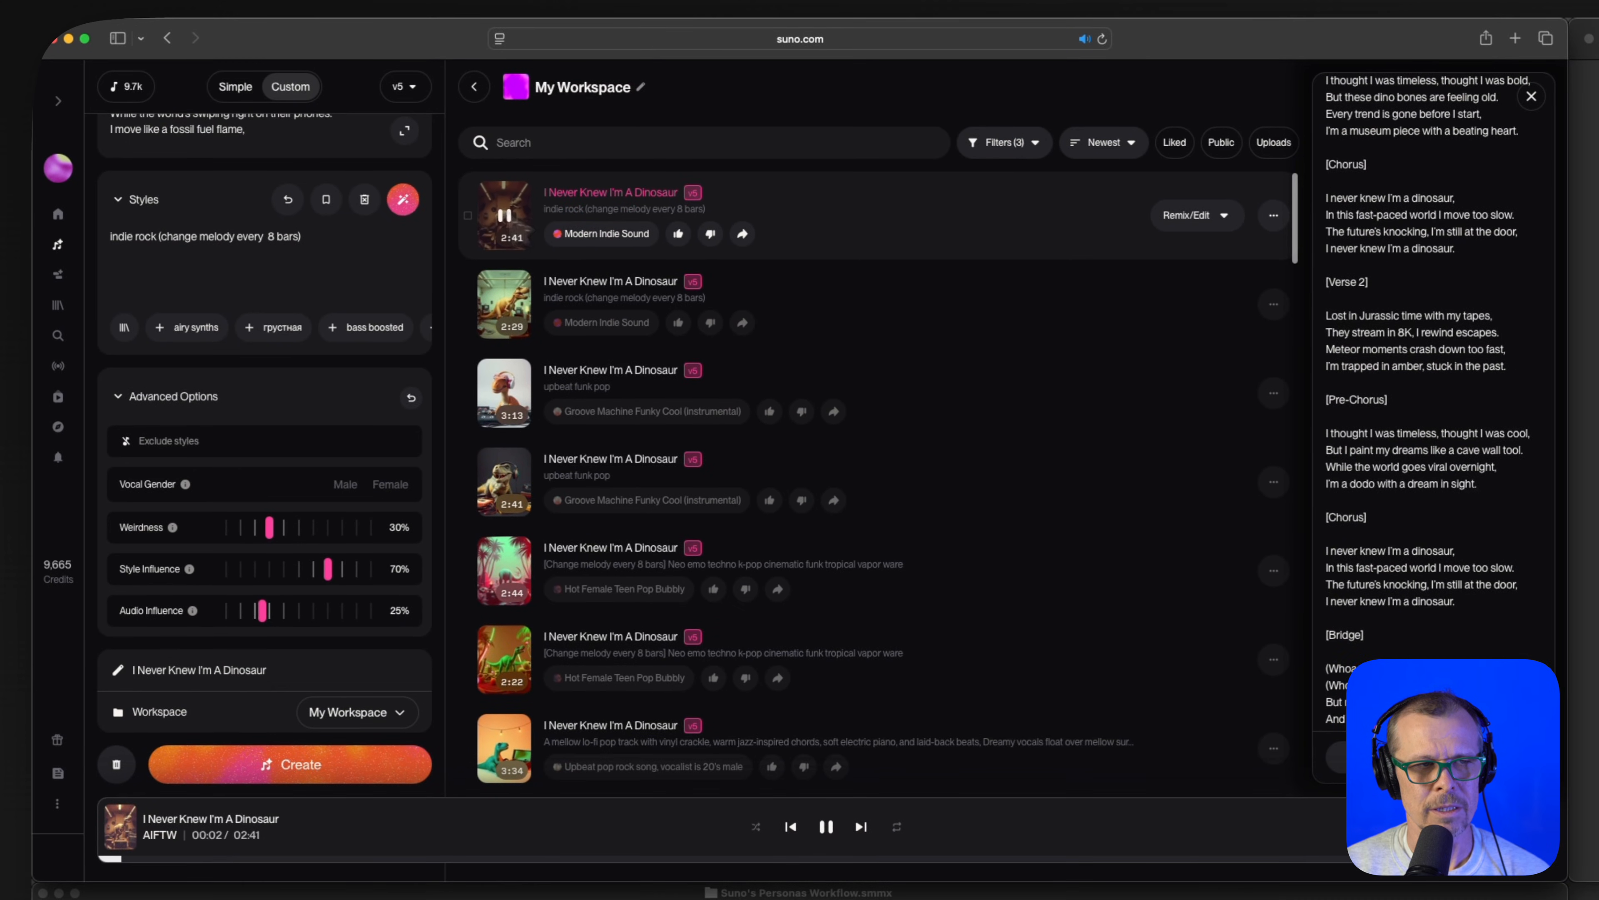
click(509, 214)
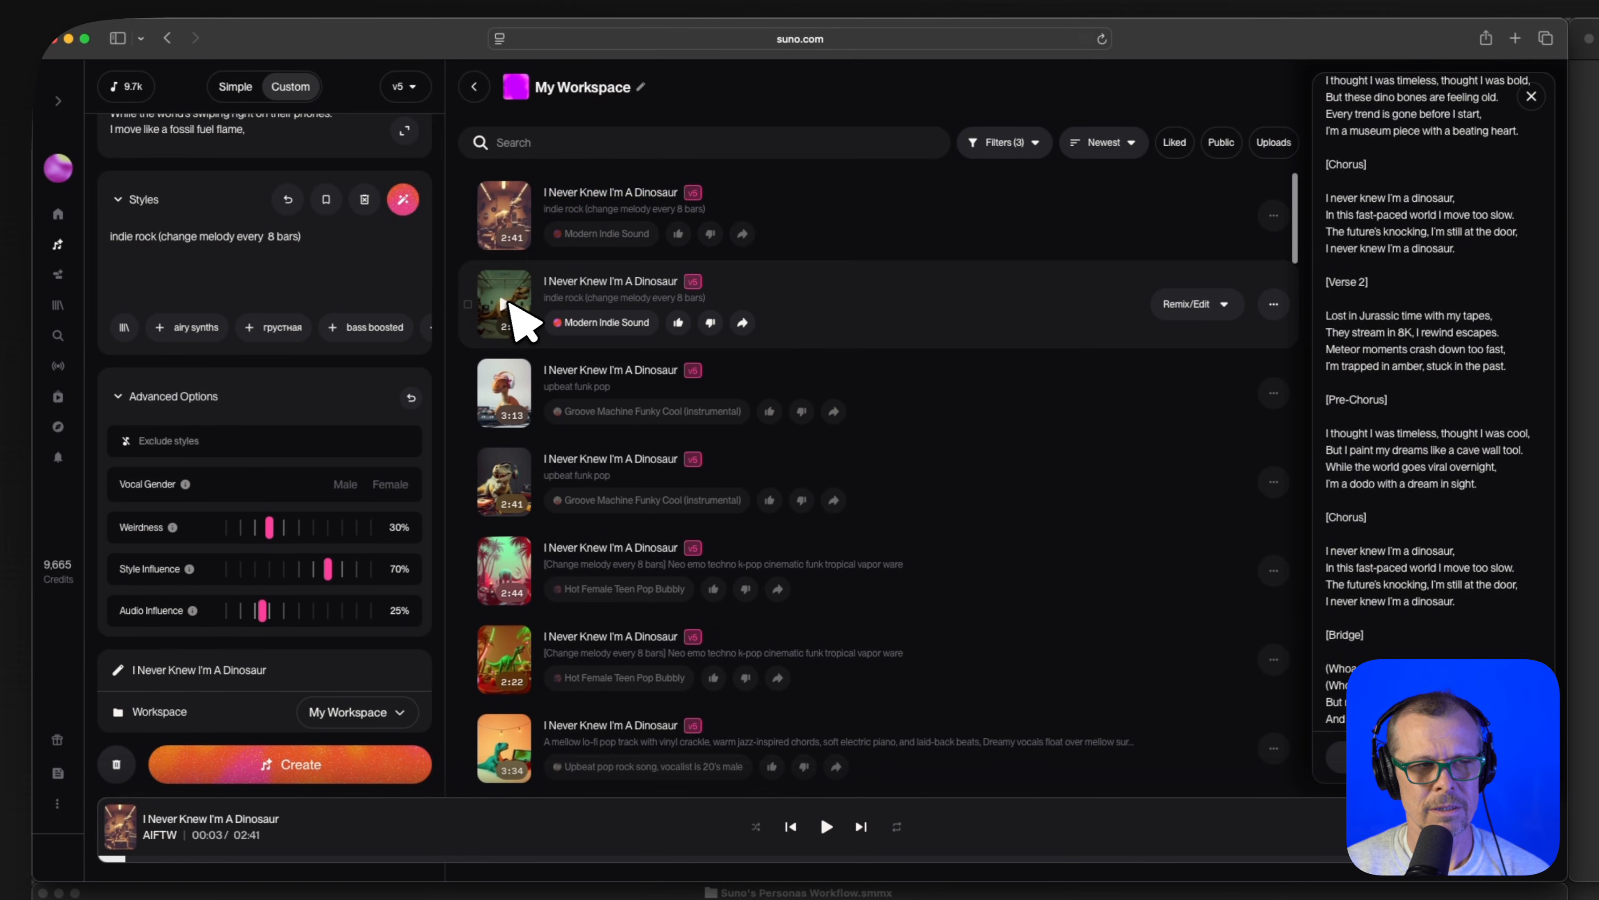
click(518, 318)
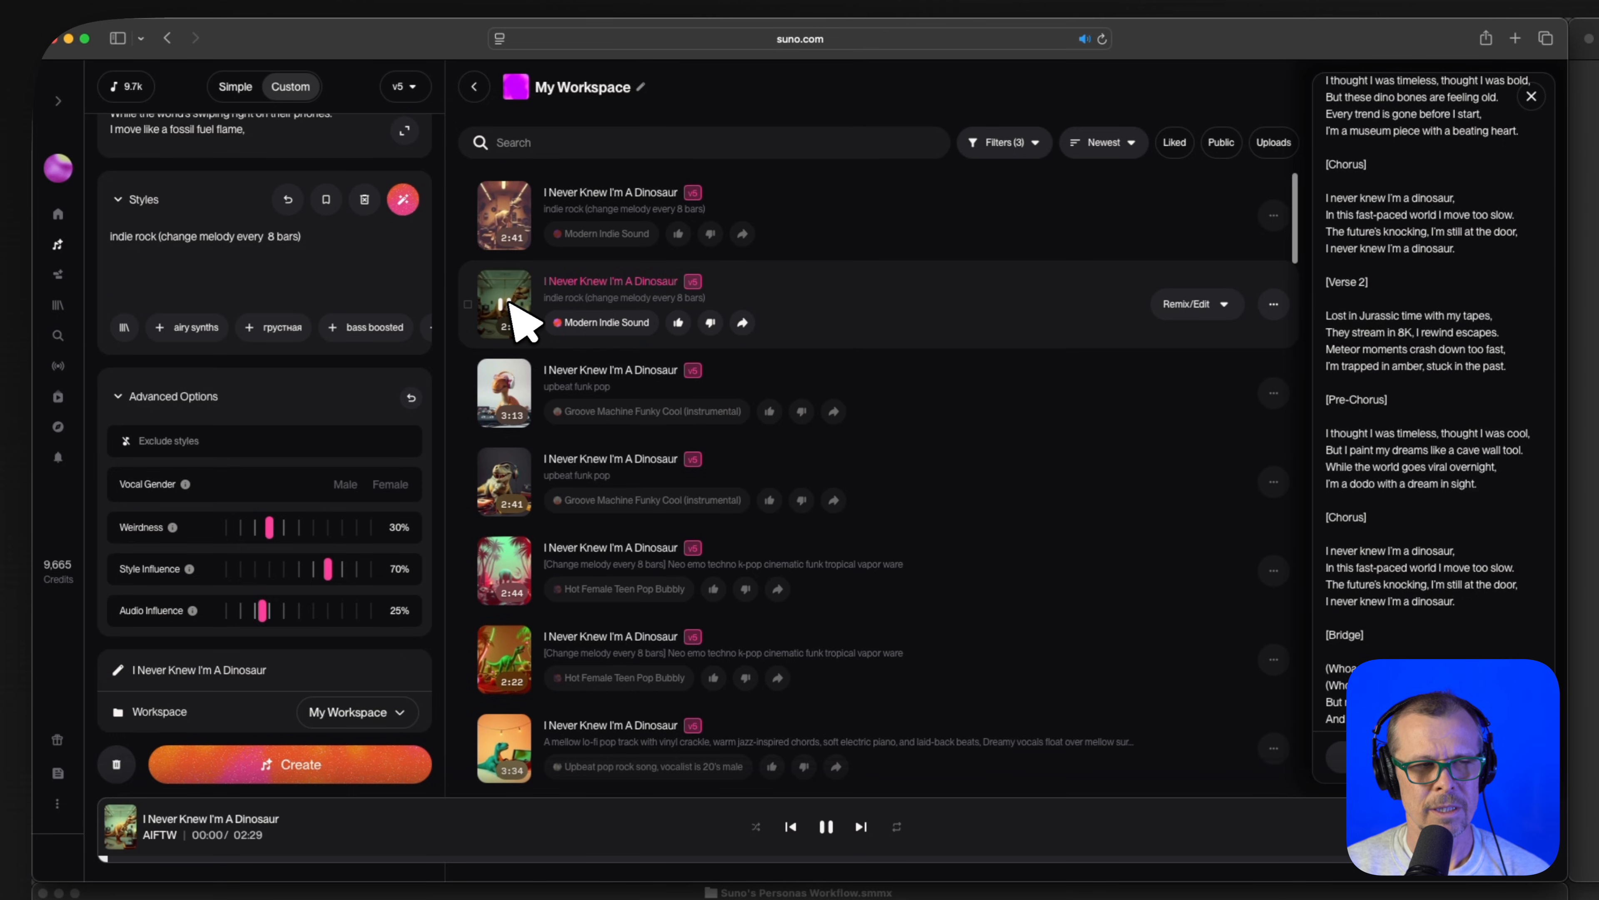
click(518, 318)
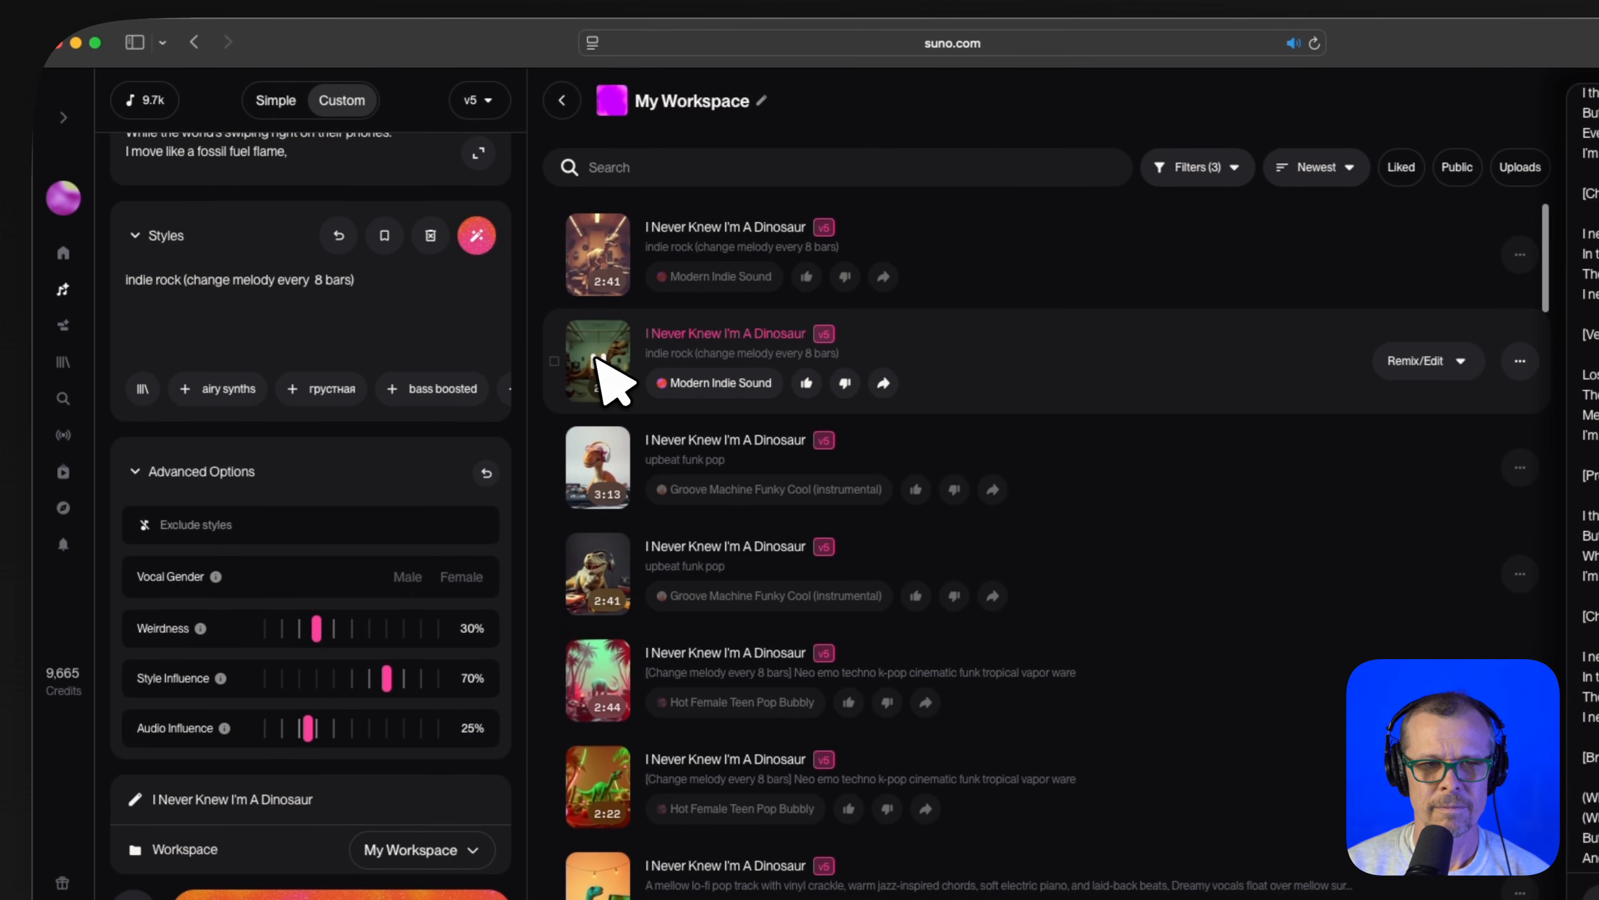
click(504, 303)
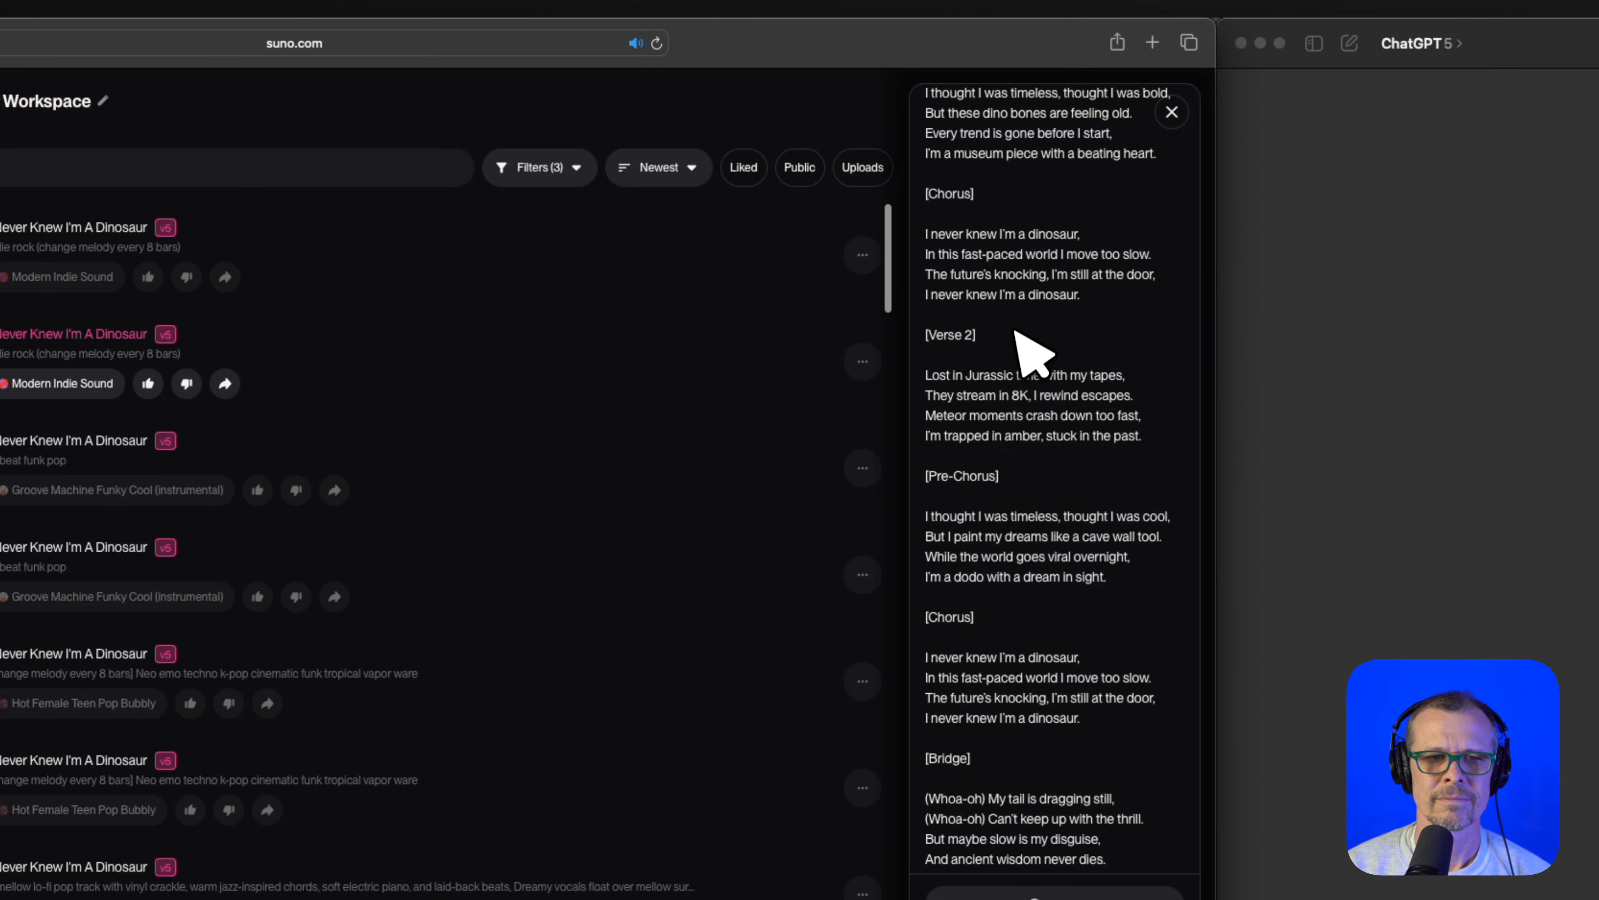
- Highlight the second Pre-Chorus and the first Chorus in the lyrics while the 2:29 "Modern Indie Sound" version plays
drag(923, 515, 1018, 548)
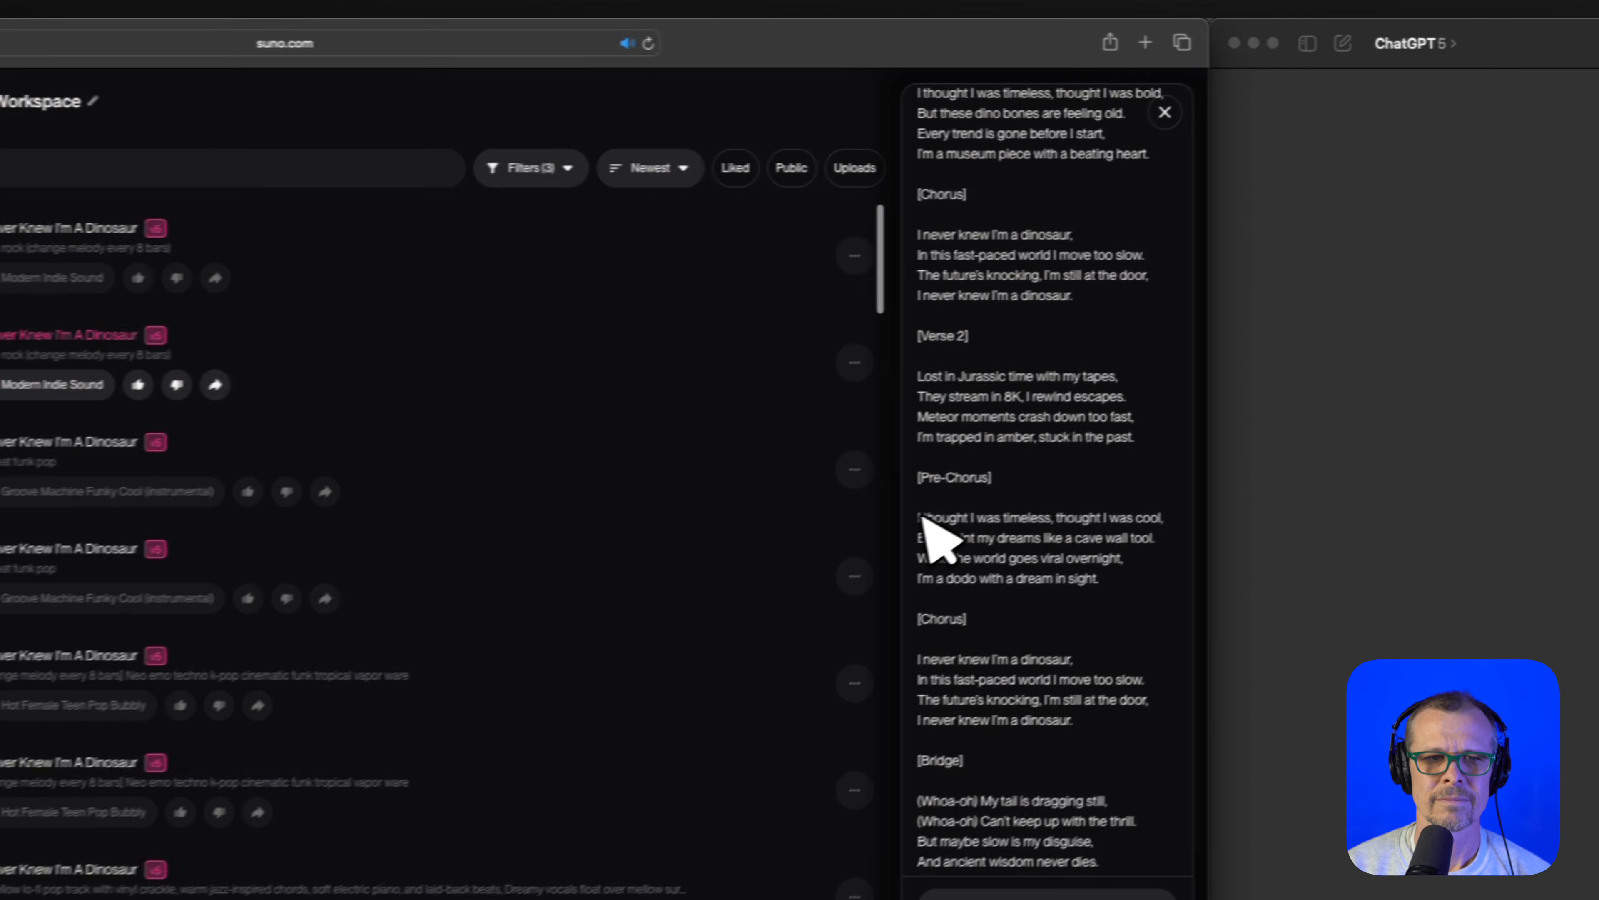
drag(846, 599, 1004, 632)
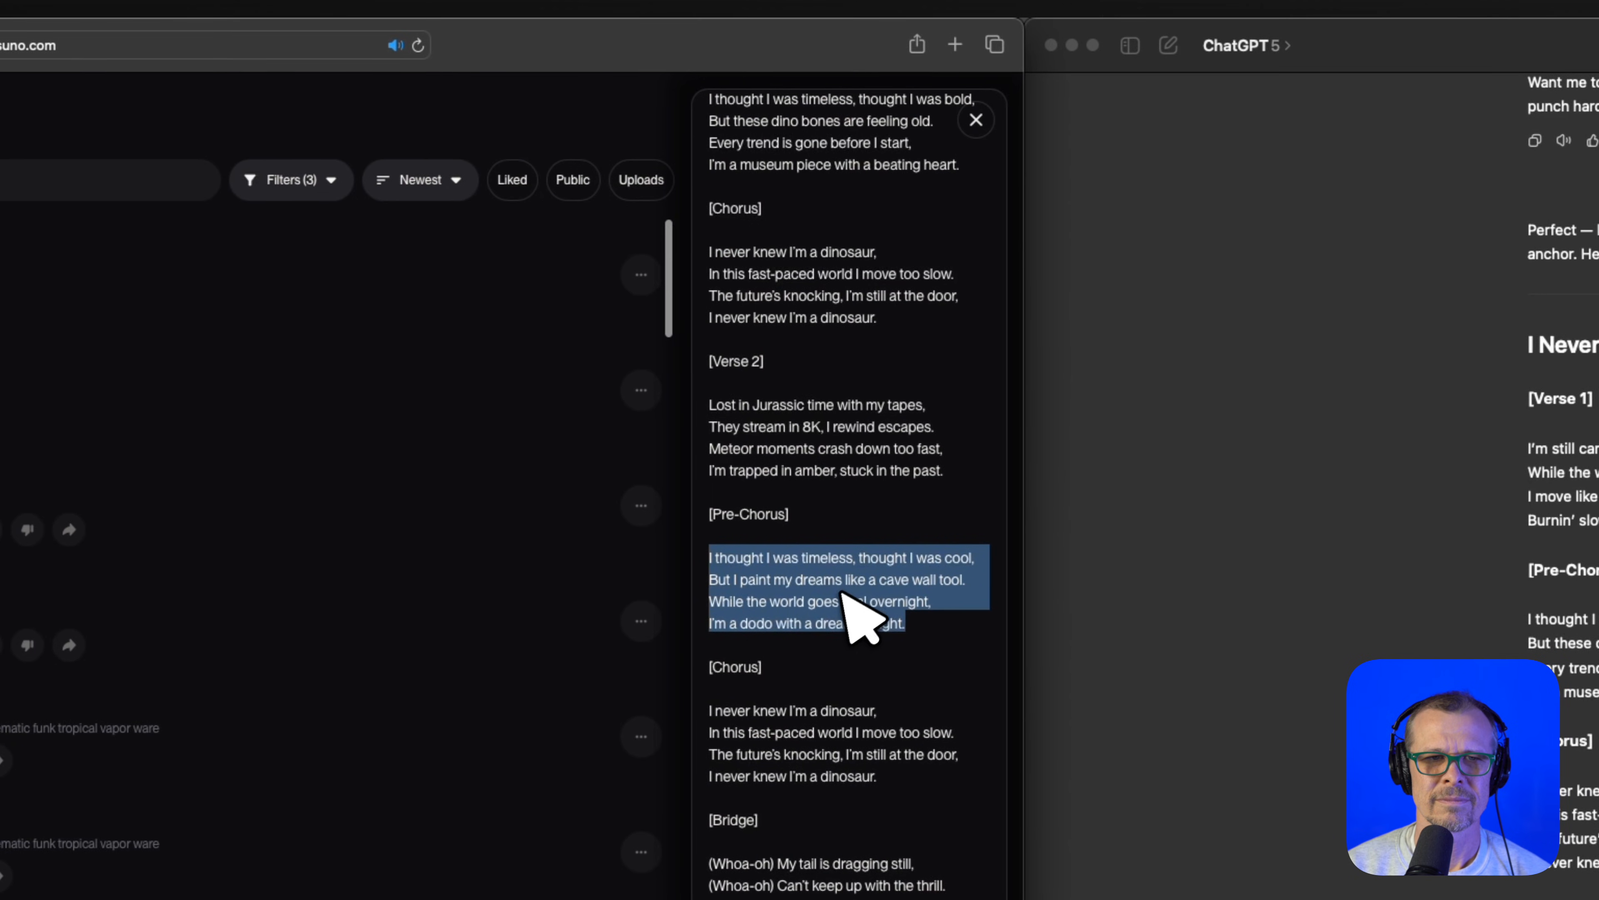
scroll(884, 614, down, 2)
scroll(847, 504, up, 3)
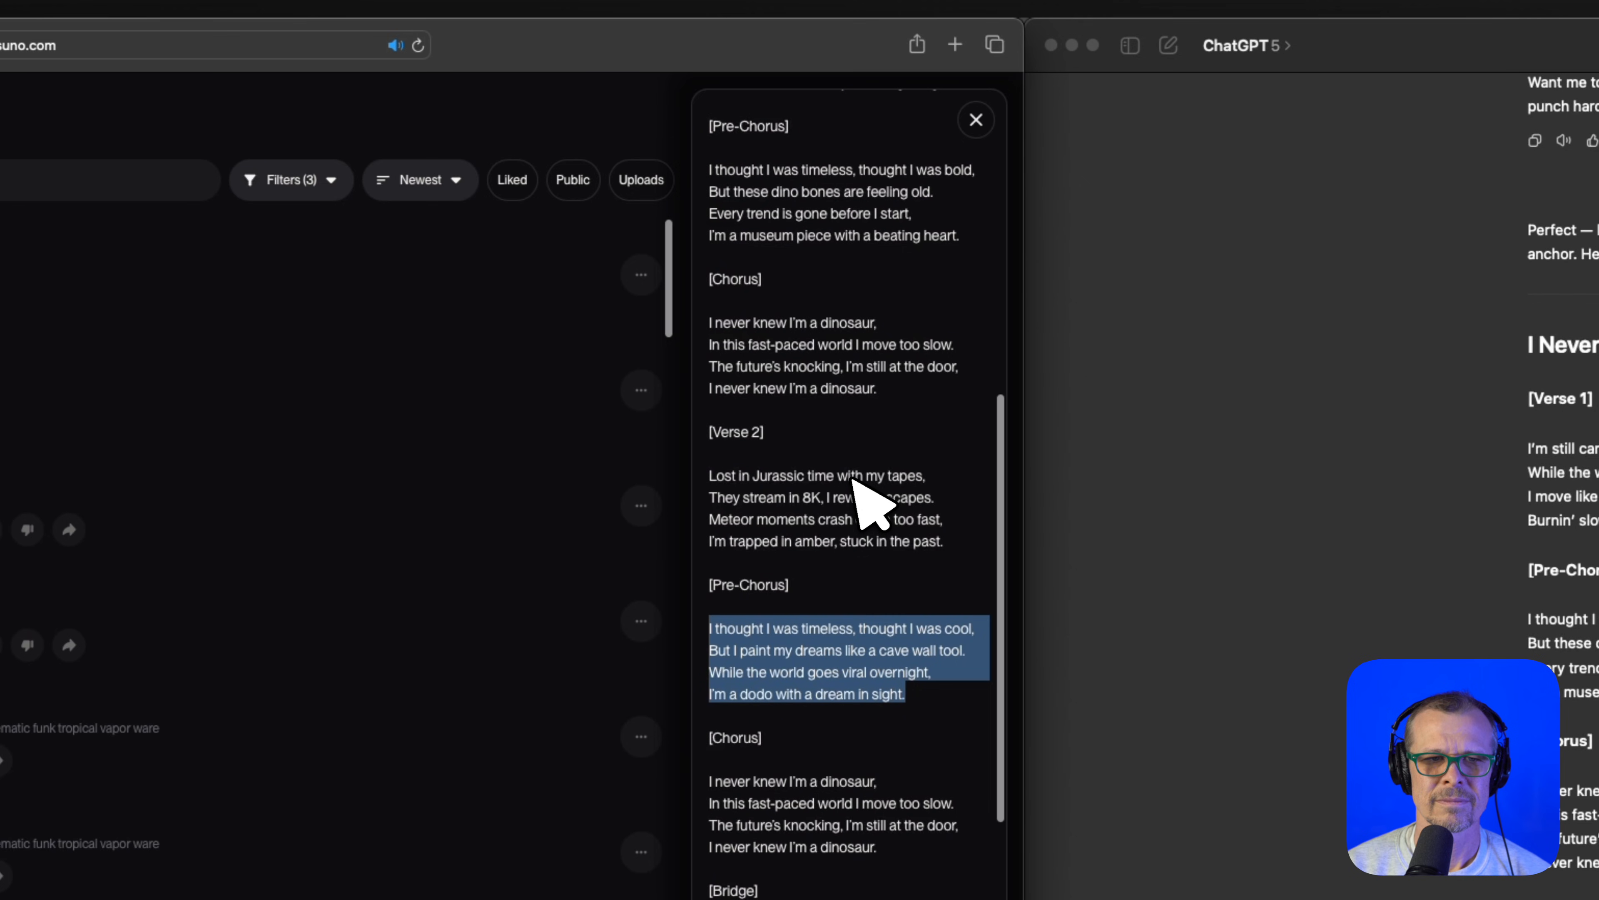
scroll(847, 470, up, 2)
drag(710, 415, 989, 500)
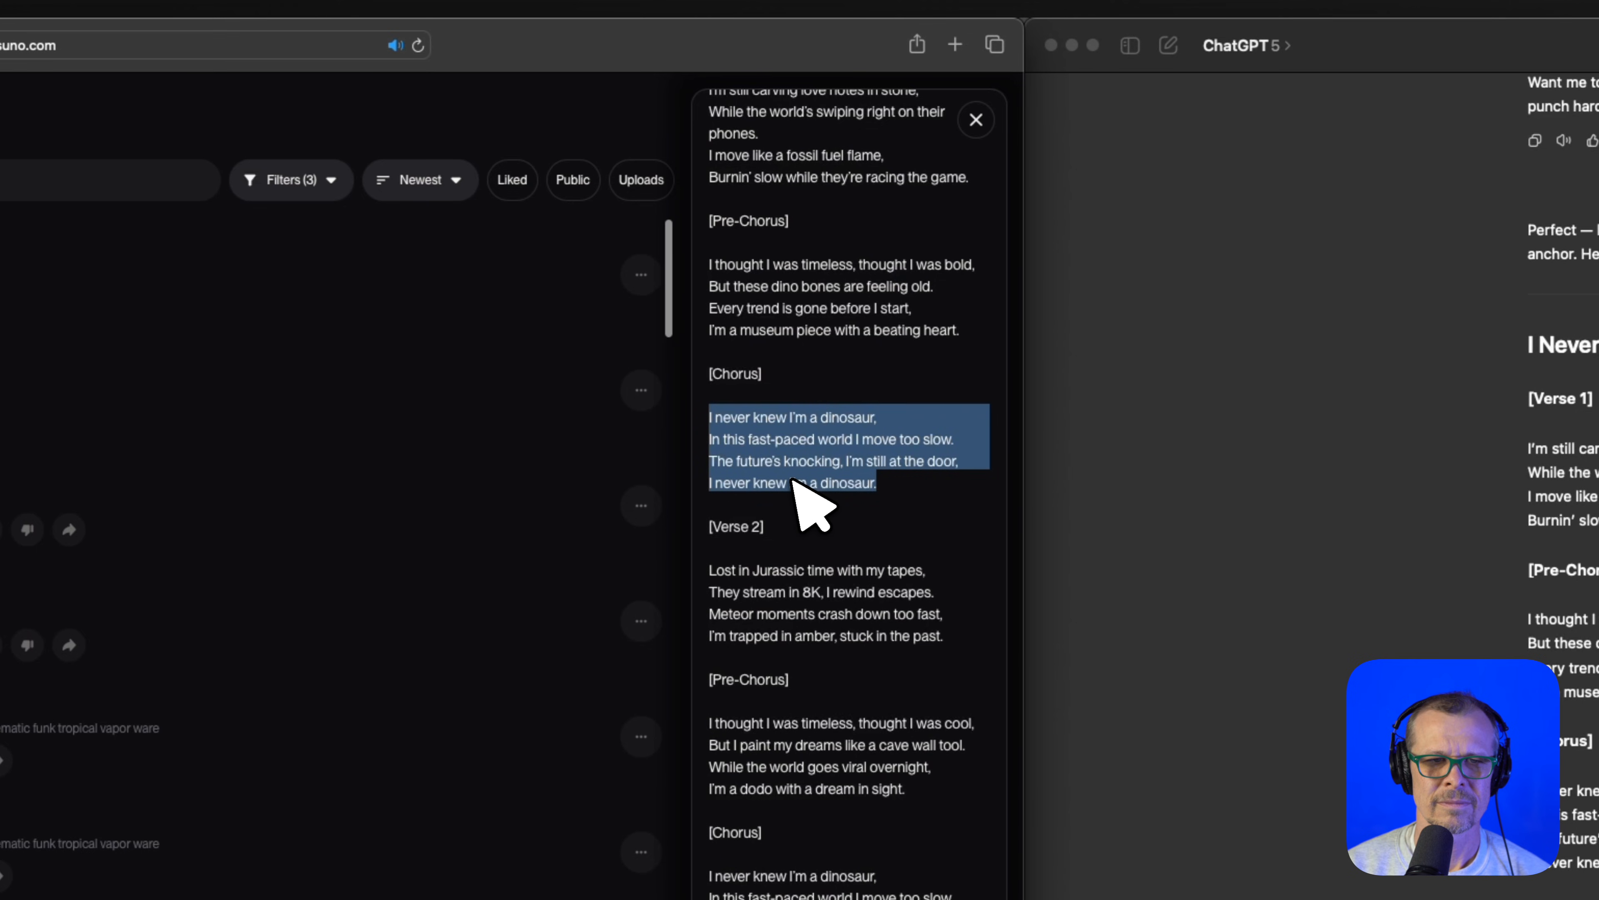
- Follow the 2:29 "Modern Indie Sound" version by highlighting its lyrics section by section from Verse 2 through the second Chorus
scroll(795, 482, down, 3)
drag(717, 459, 955, 493)
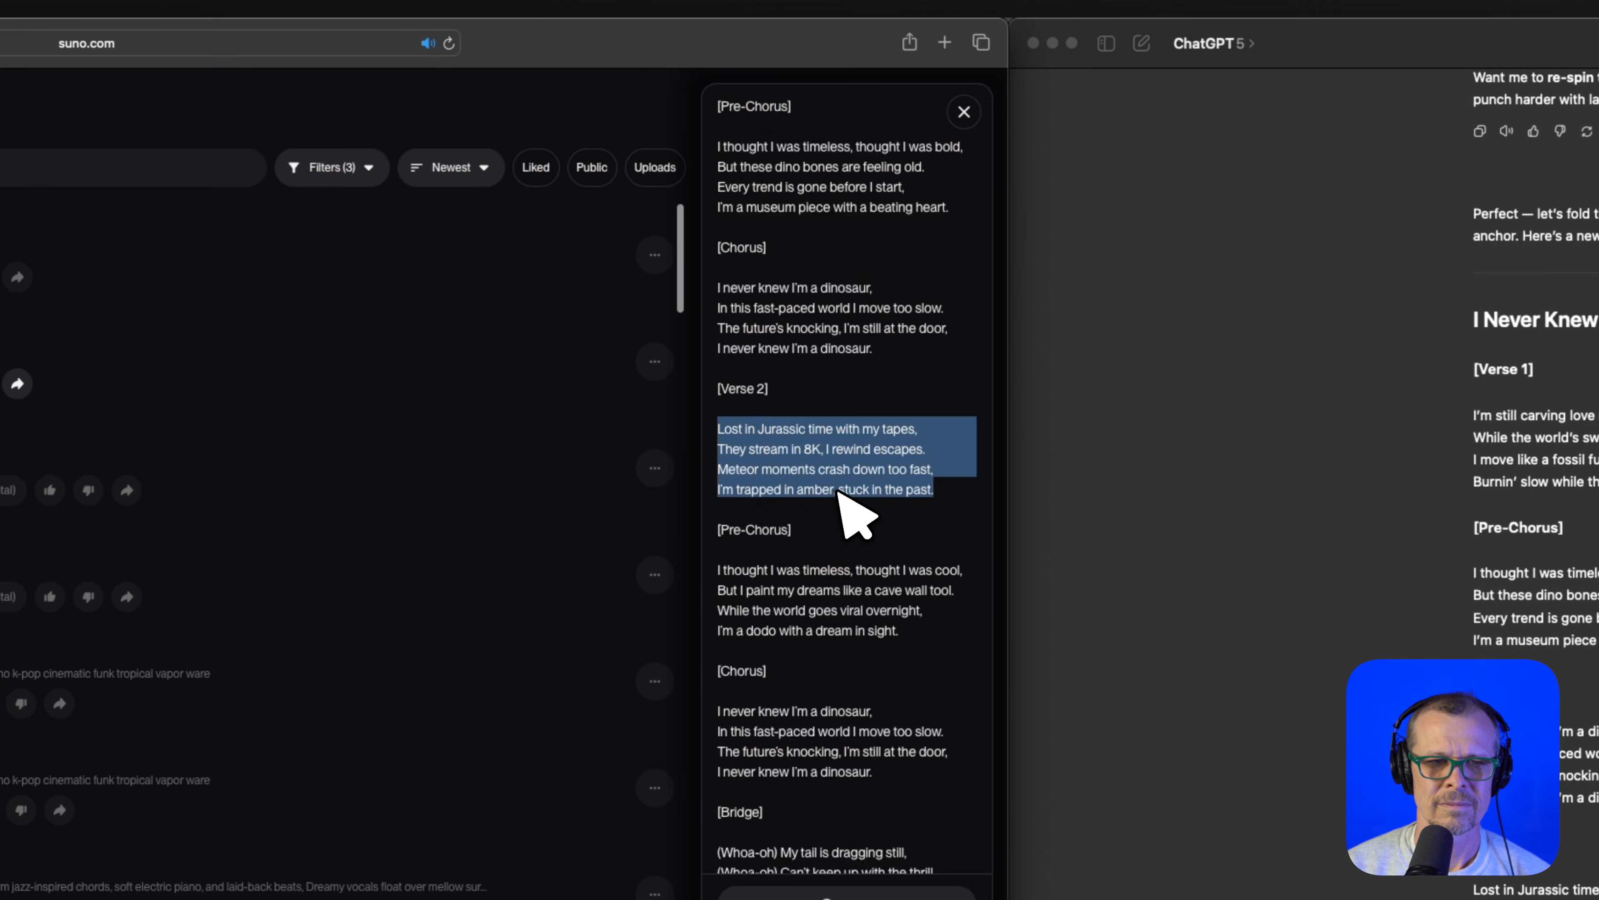
scroll(830, 426, up, 2)
scroll(793, 435, down, 3)
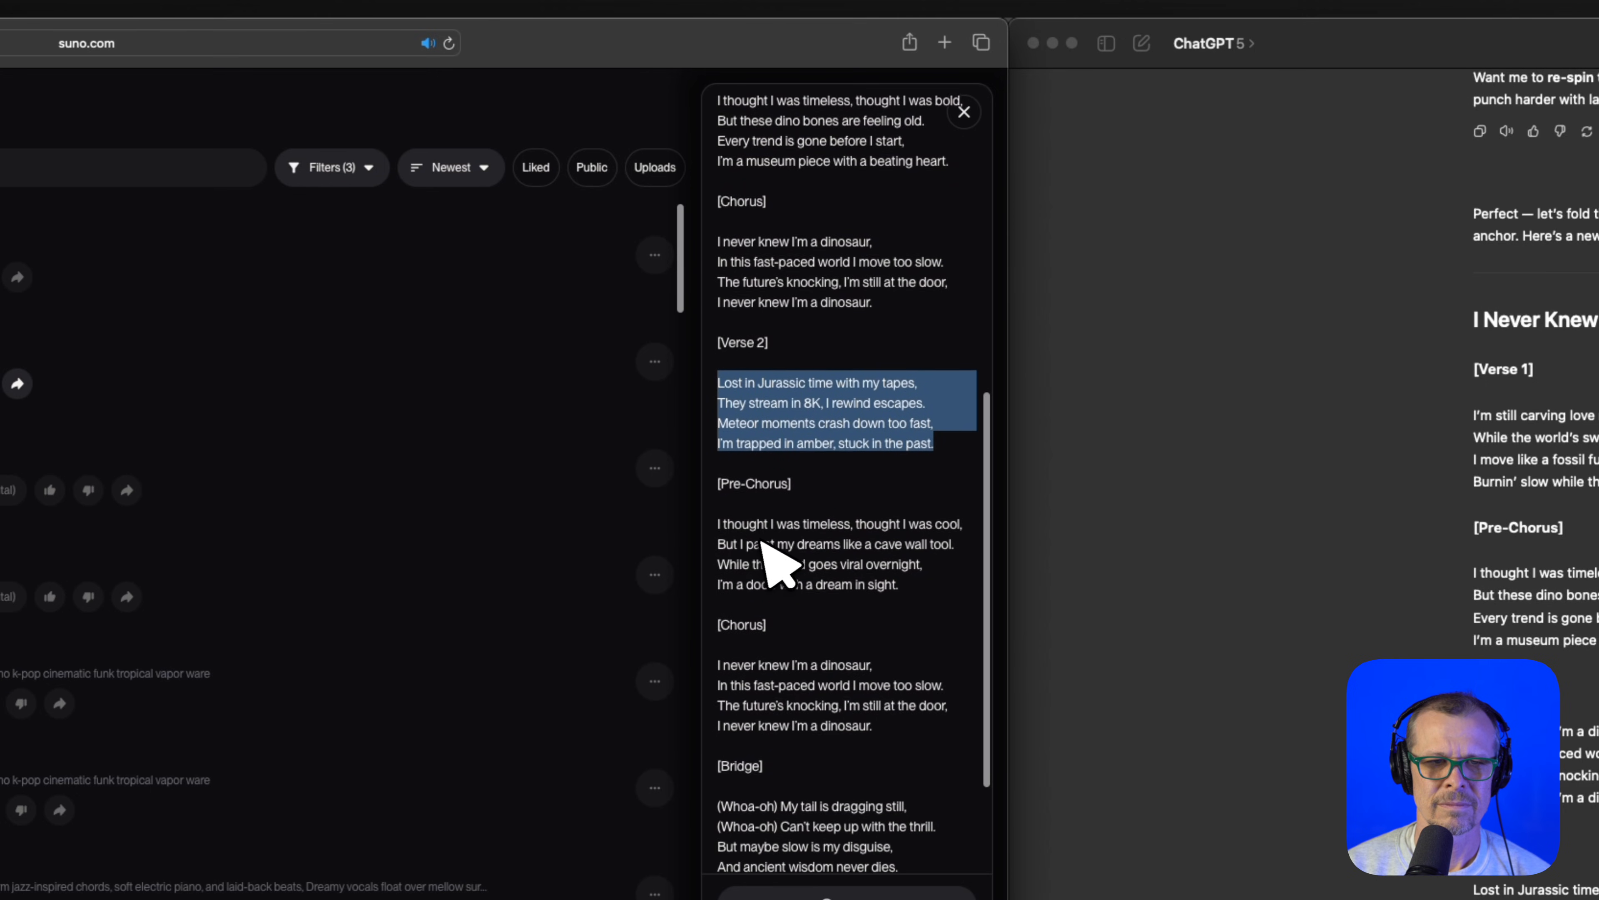
drag(725, 520, 941, 602)
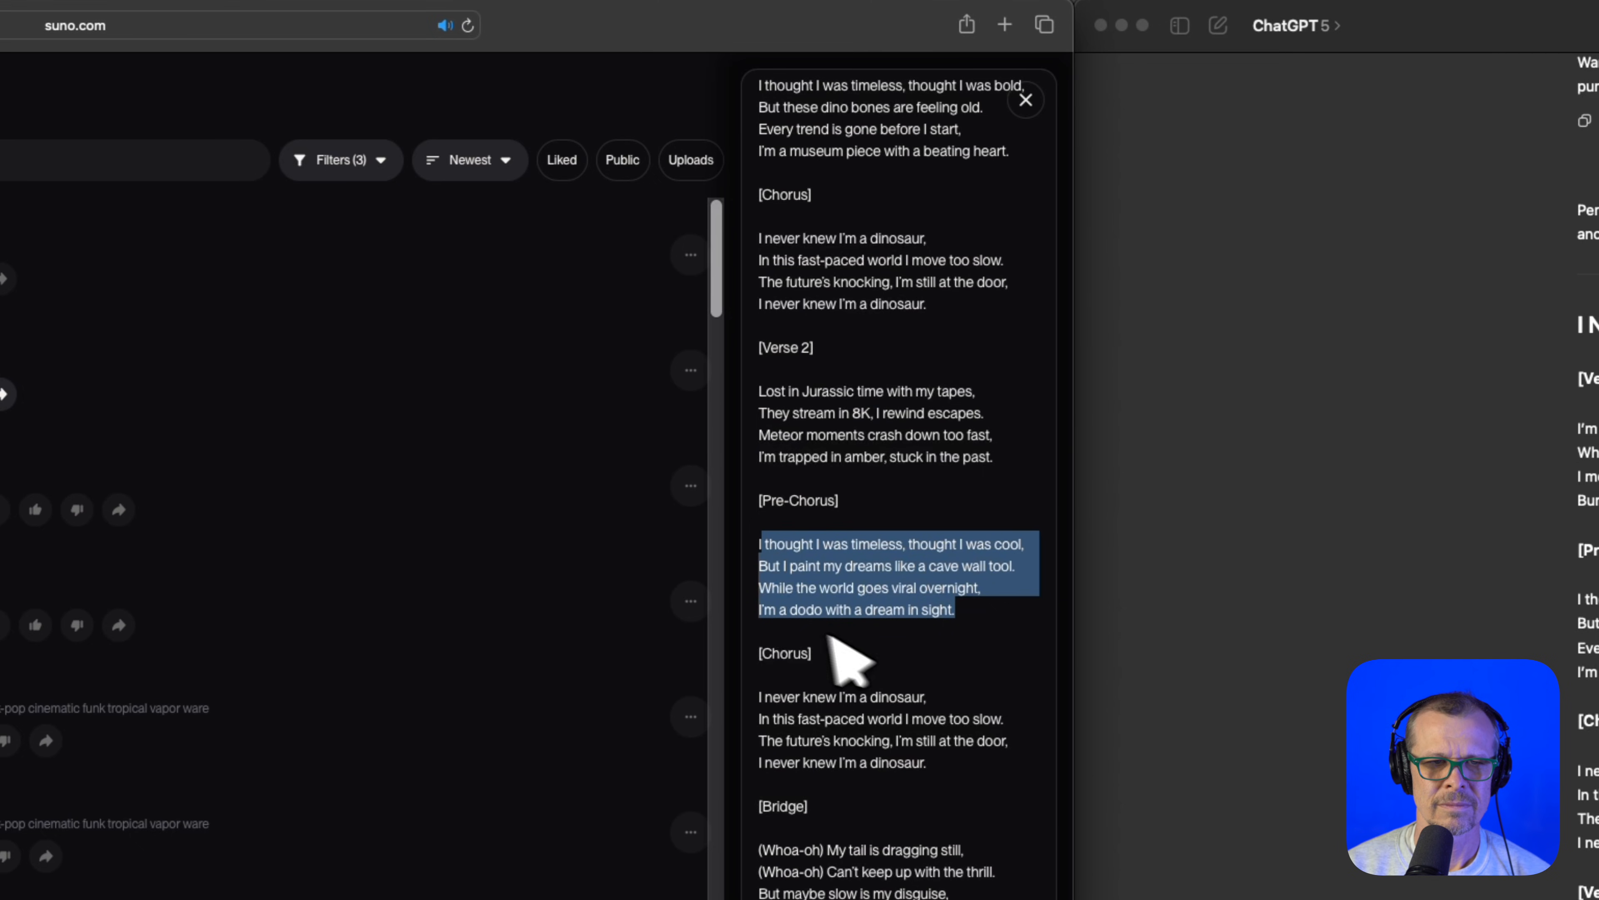
scroll(828, 637, down, 5)
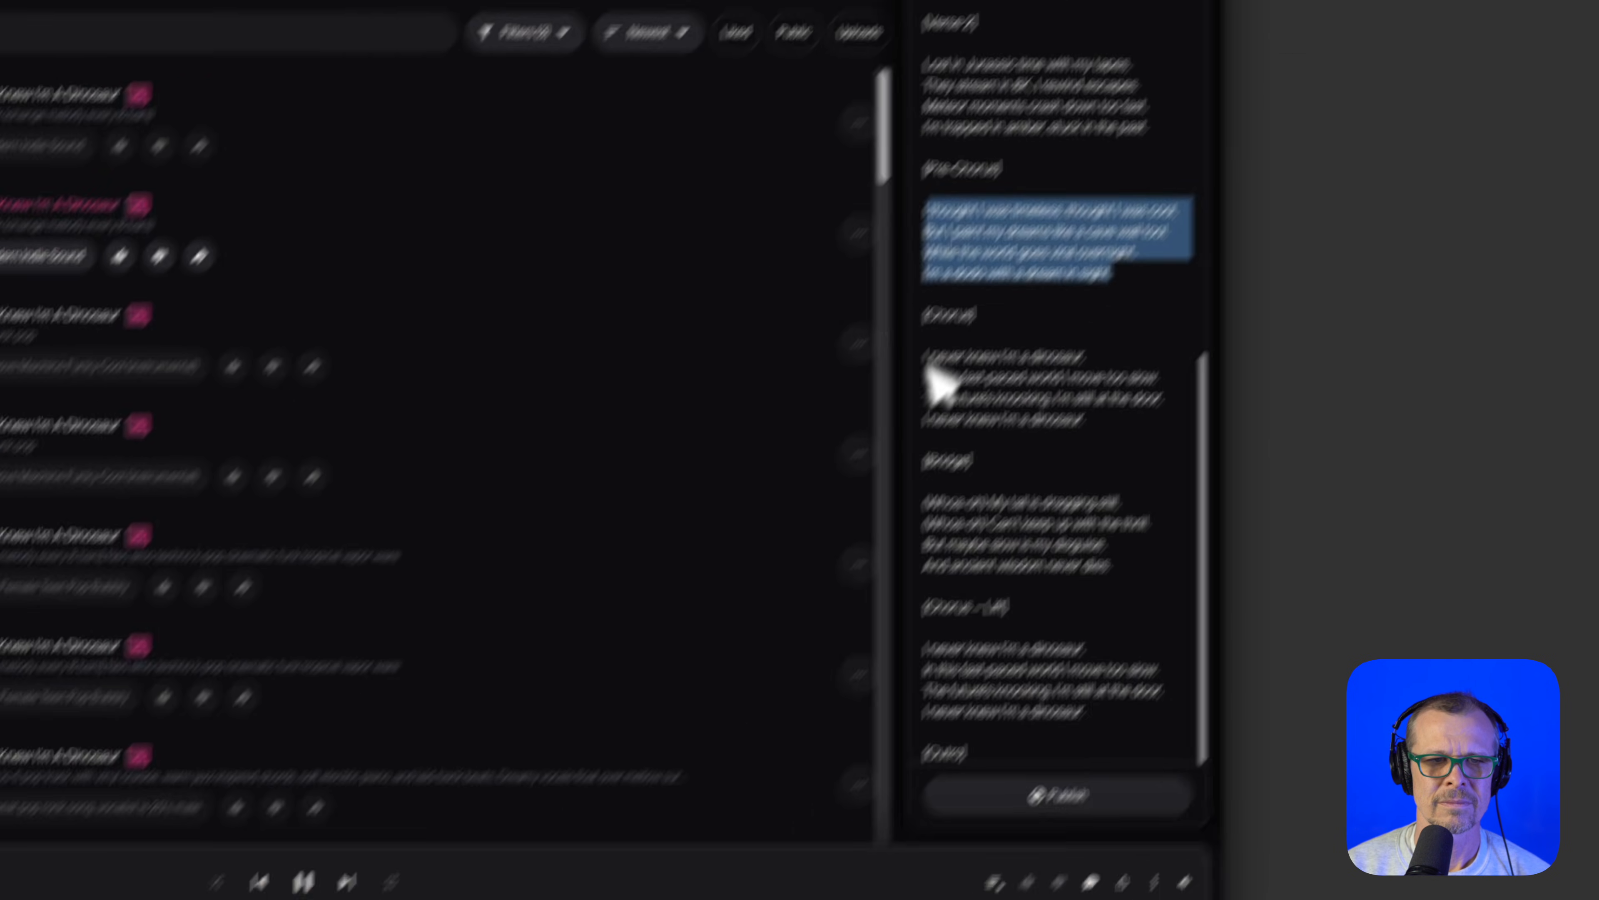
drag(758, 499, 989, 565)
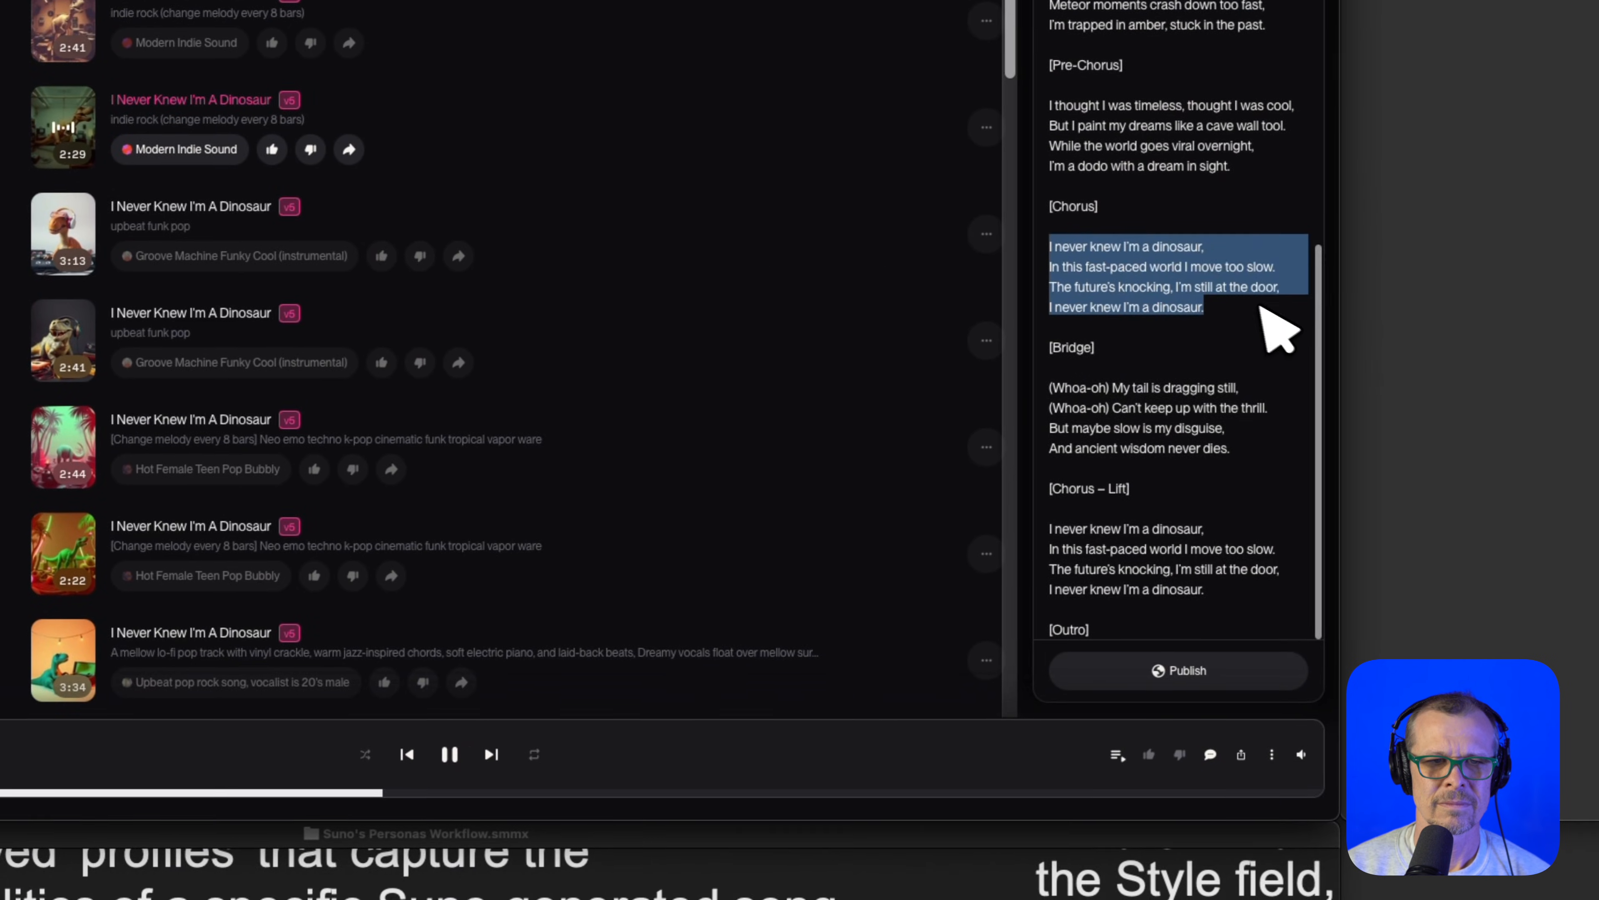